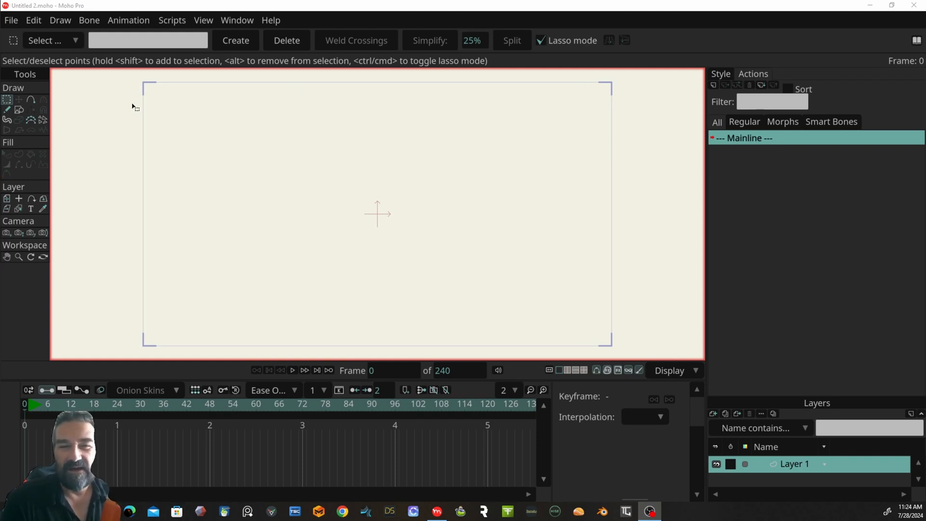
- Draw a closed, rounded mouth outline around the canvas centre with the Add Point tool
click(31, 100)
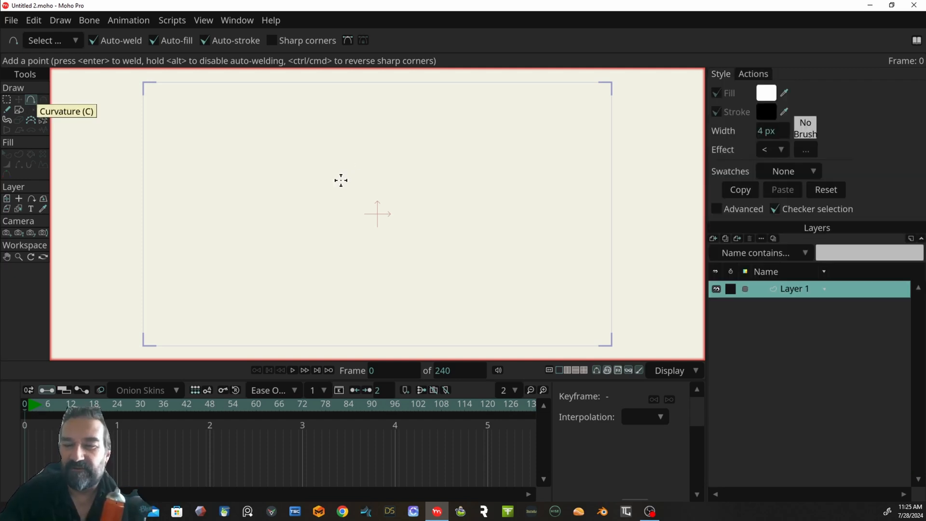
mouse_move(298, 197)
mouse_down()
mouse_move(395, 169)
mouse_move(437, 194)
mouse_move(430, 219)
mouse_move(347, 232)
mouse_move(294, 202)
mouse_up()
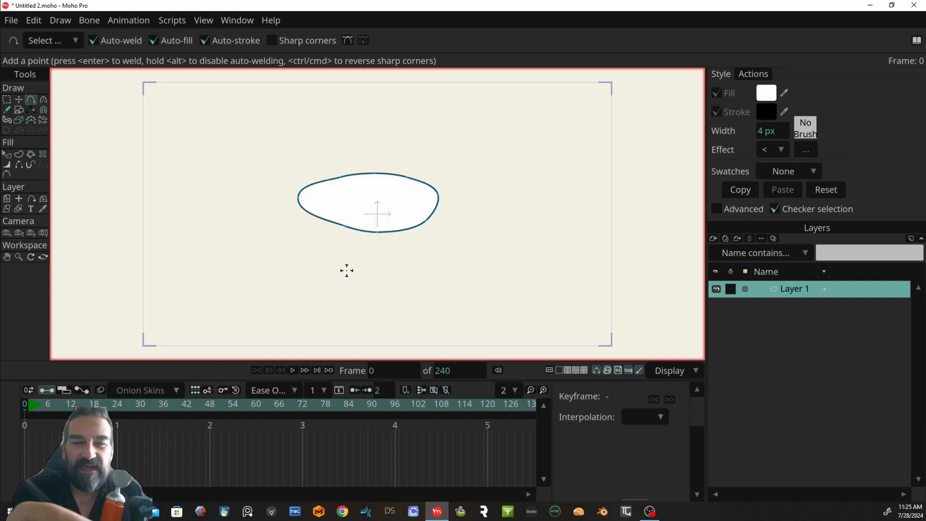
- Make the left and right corner points of the mouth outline peaked with the Curvature tool
click(43, 100)
click(298, 198)
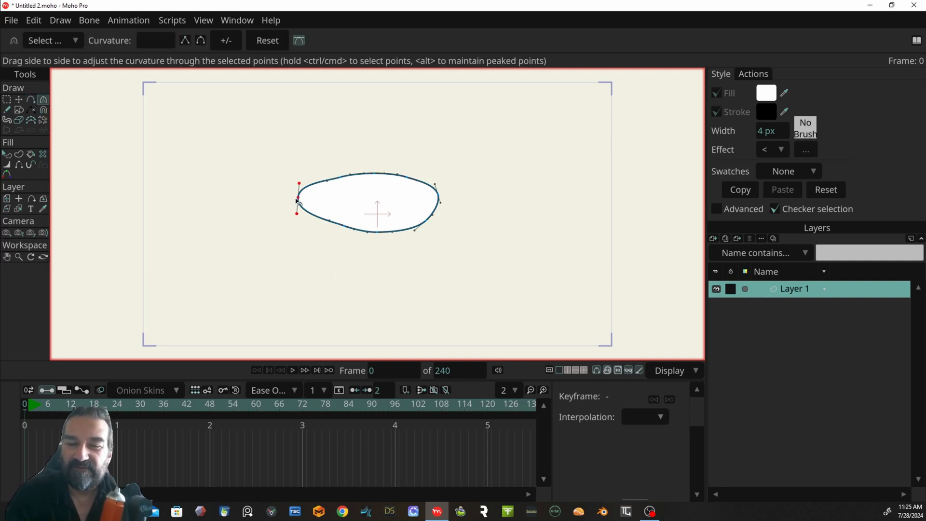
click(186, 43)
click(440, 197)
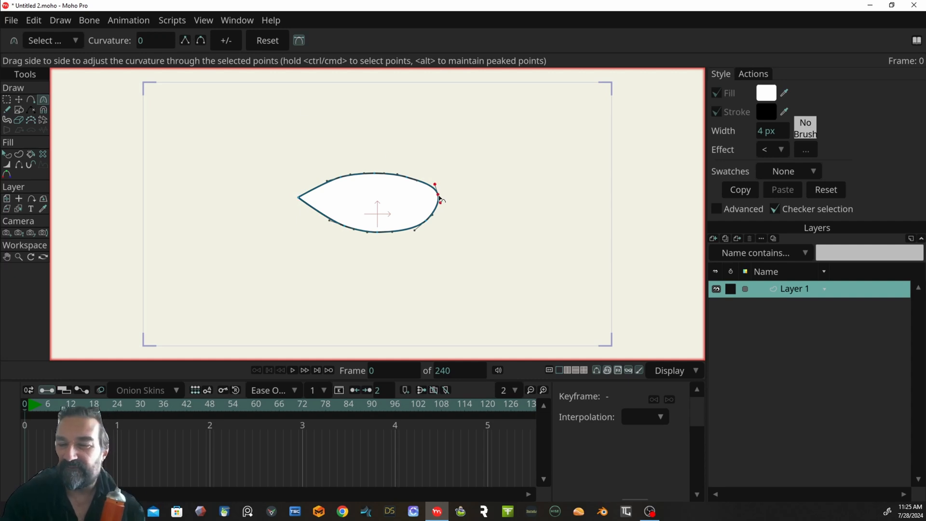
click(188, 42)
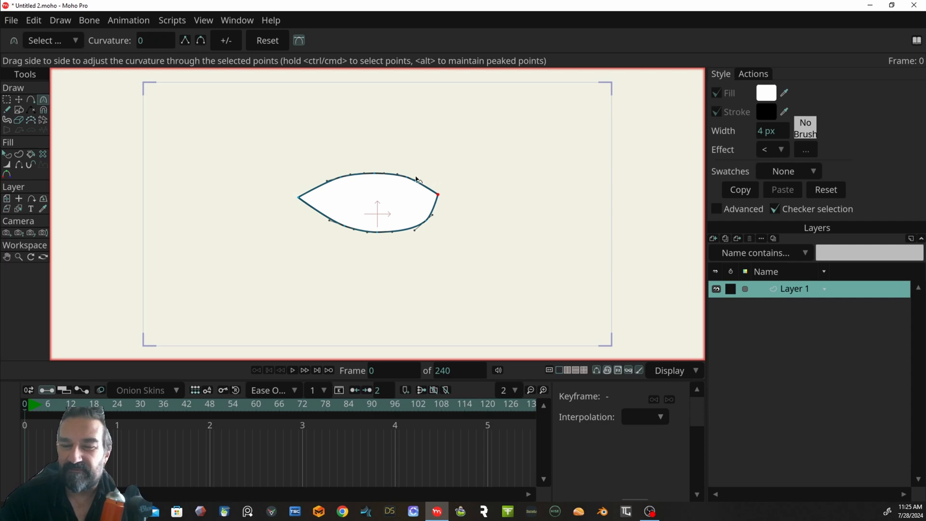
- Move the right corner point of the mouth outward to widen the shape
click(19, 100)
drag(440, 186, 456, 187)
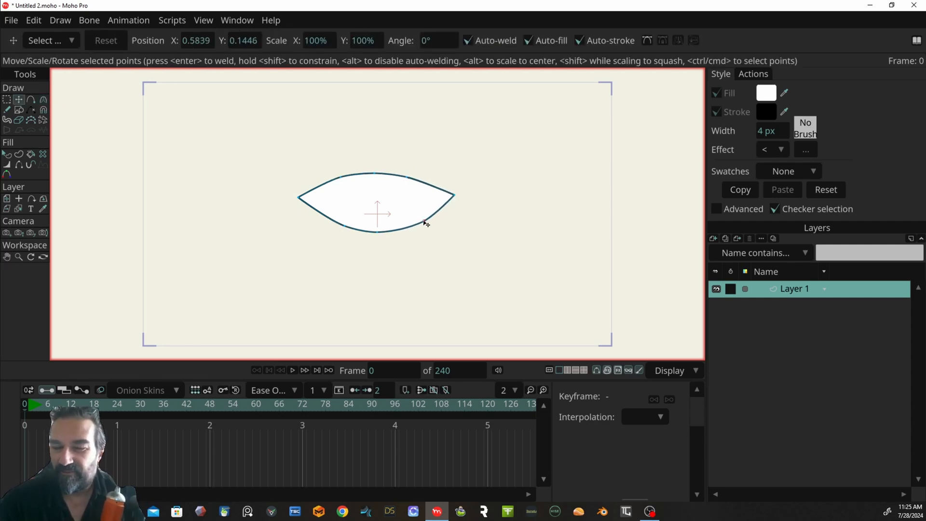
click(417, 222)
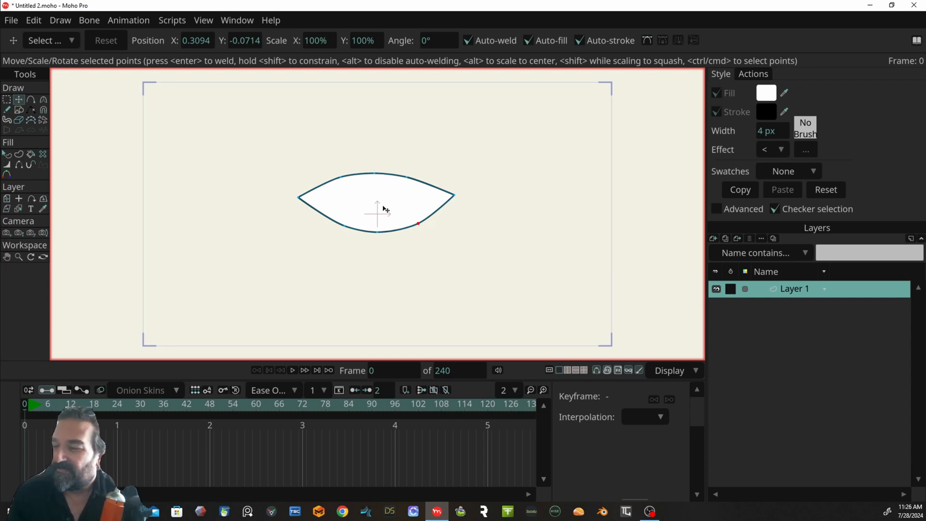
- Rename Layer 1 as "mouth opening"
click(791, 288)
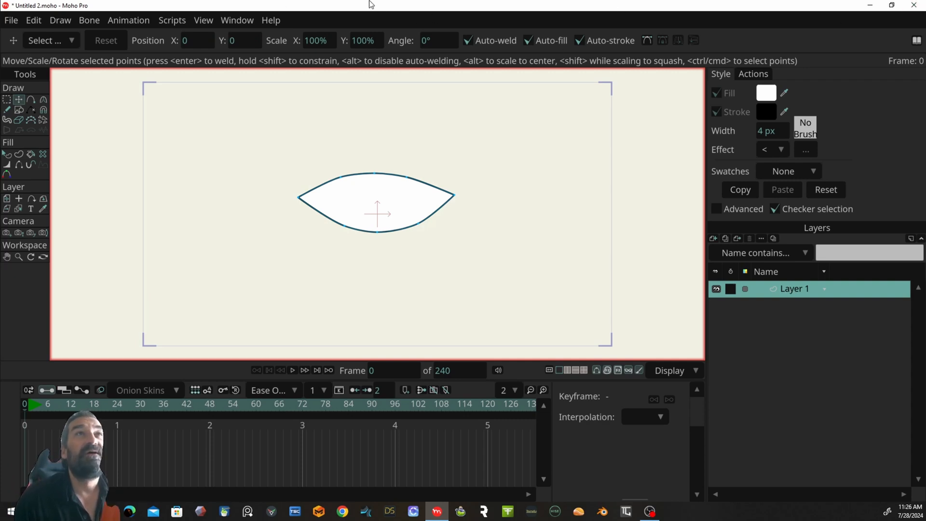
drag(0, 179, 473, 88)
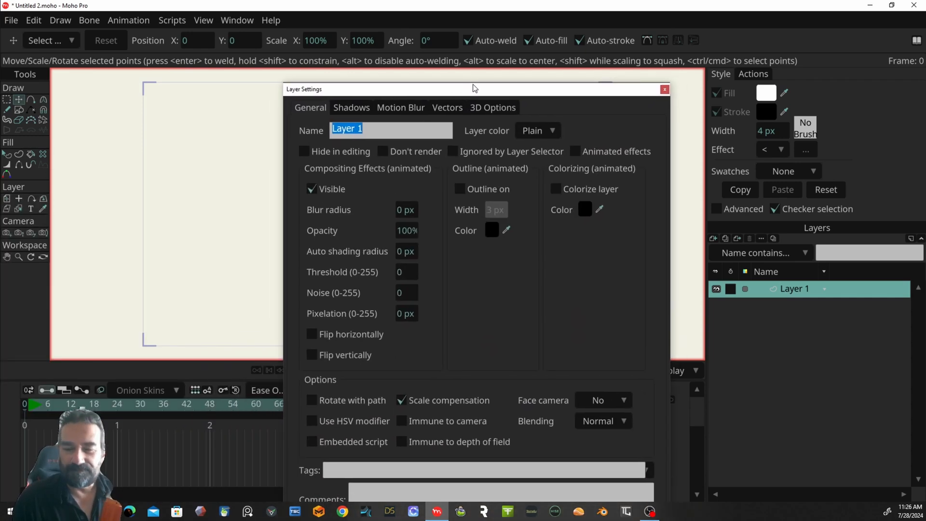
text(mo)
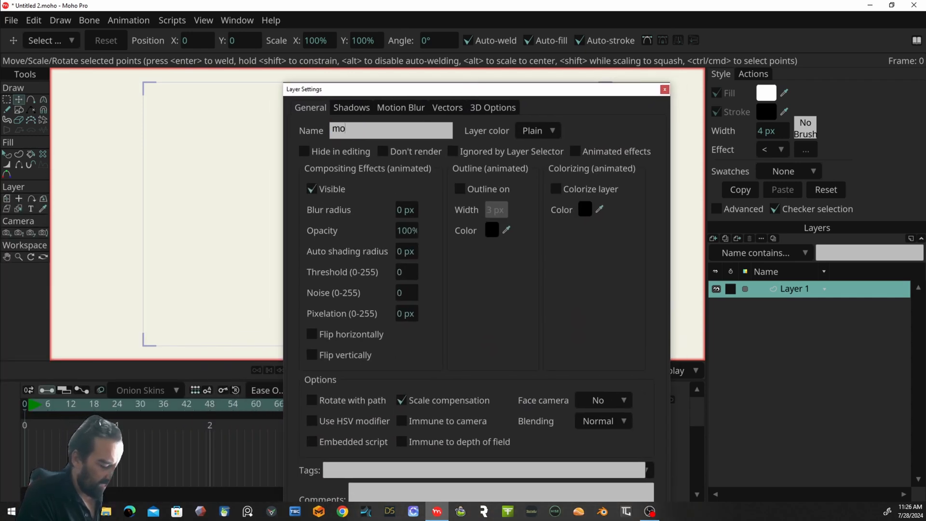
text(uth ope)
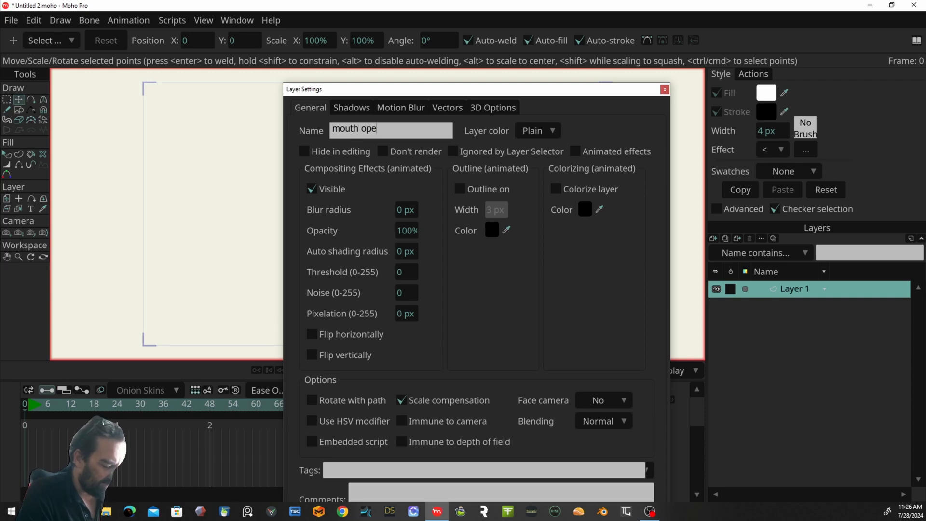
text(ning)
key(Return)
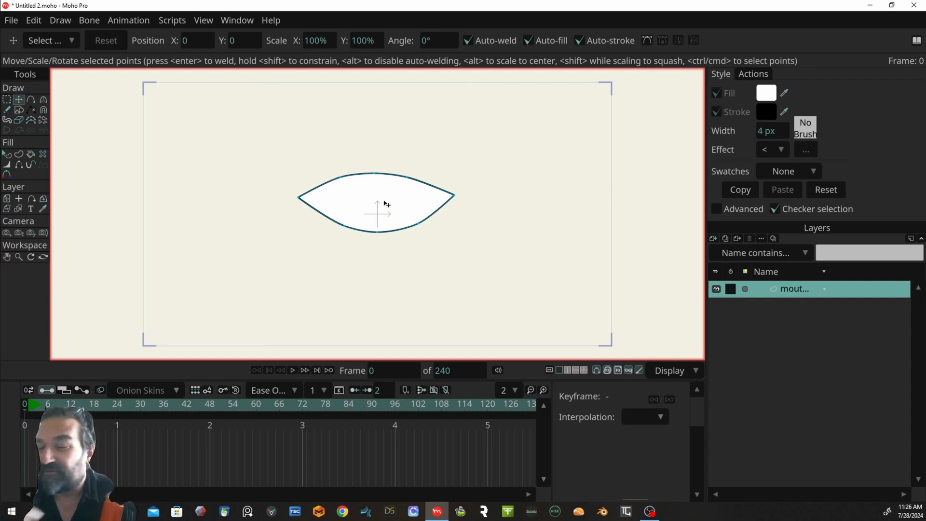
- Add a new vector layer named "teeth up" above the mouth opening layer
click(712, 239)
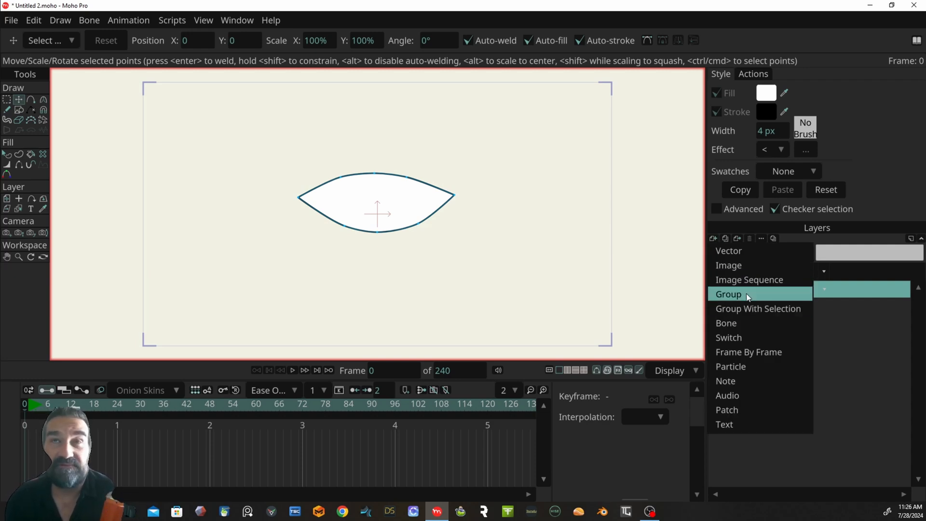
click(733, 251)
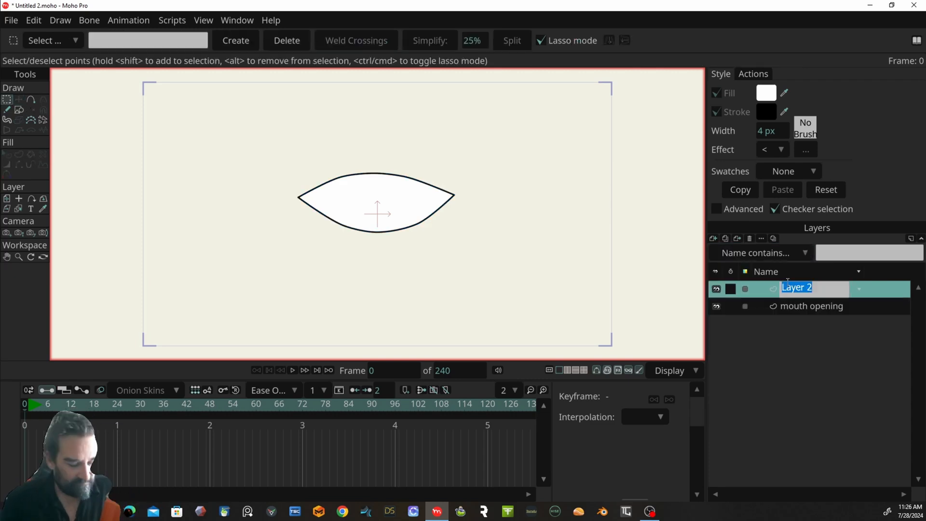
text(tee)
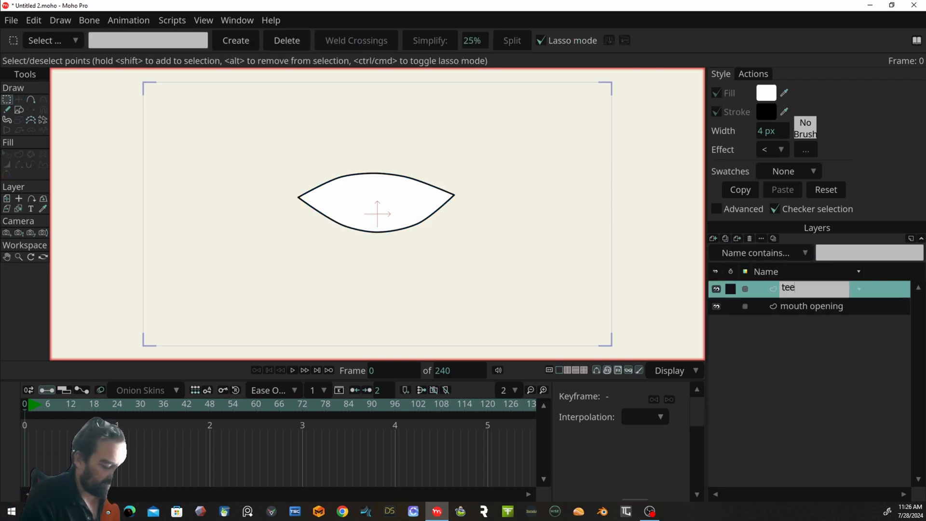
text(th up)
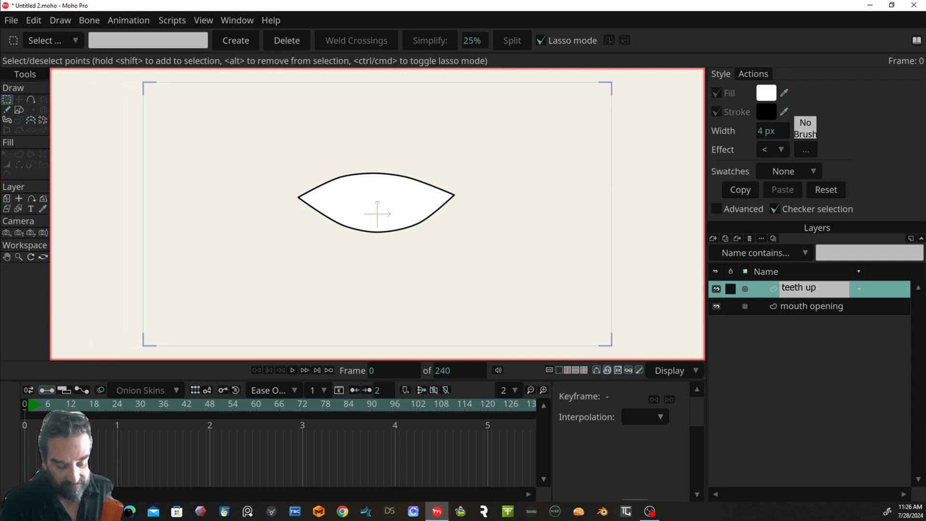
key(Return)
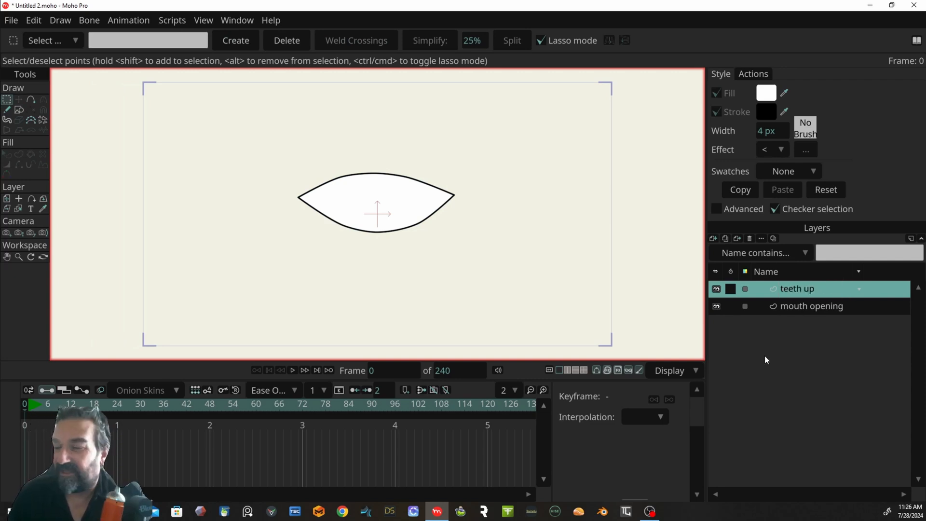
click(21, 111)
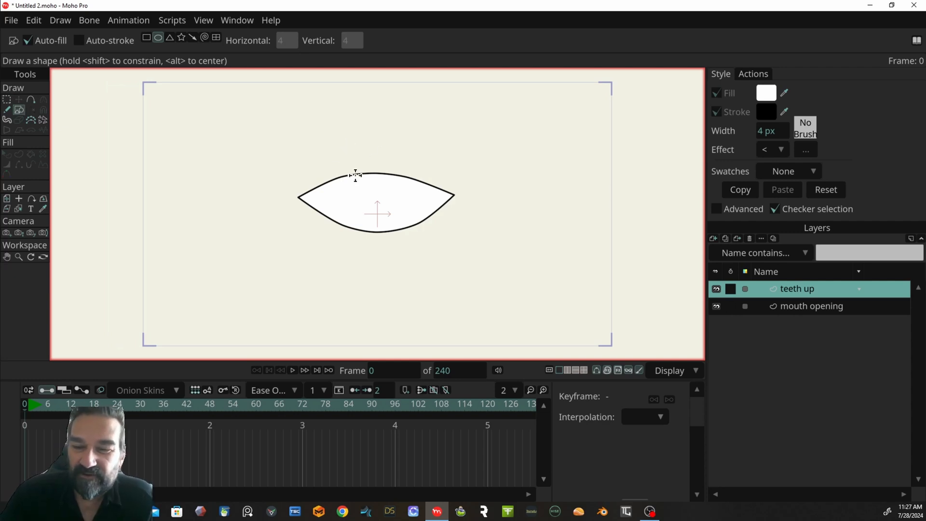
drag(317, 172, 334, 191)
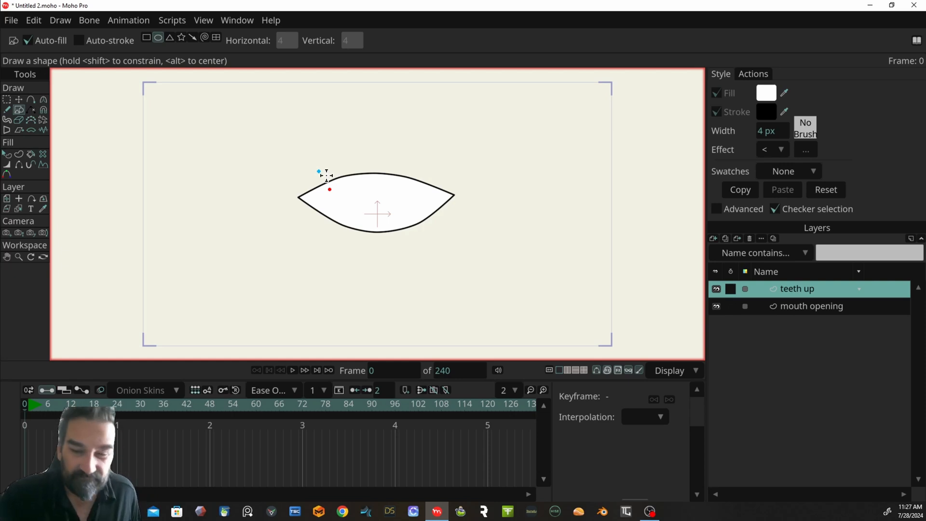
click(31, 100)
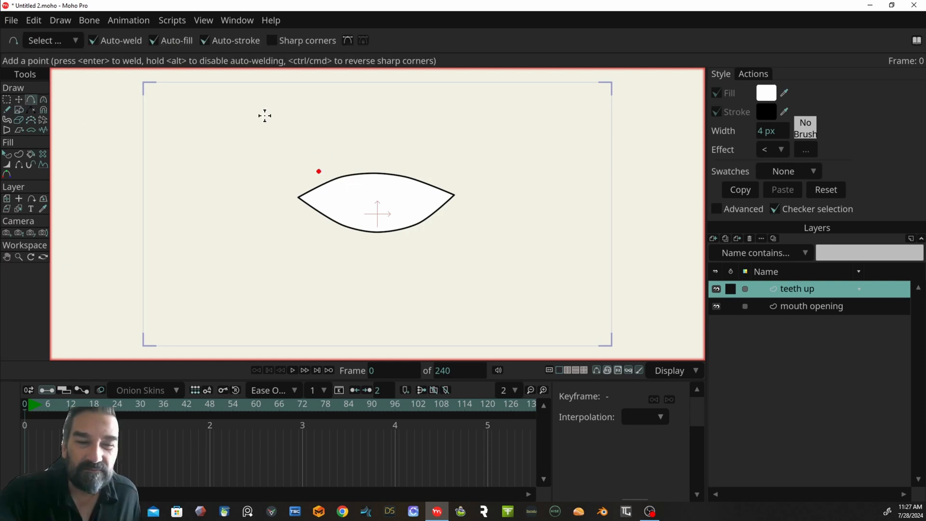
click(7, 110)
click(19, 112)
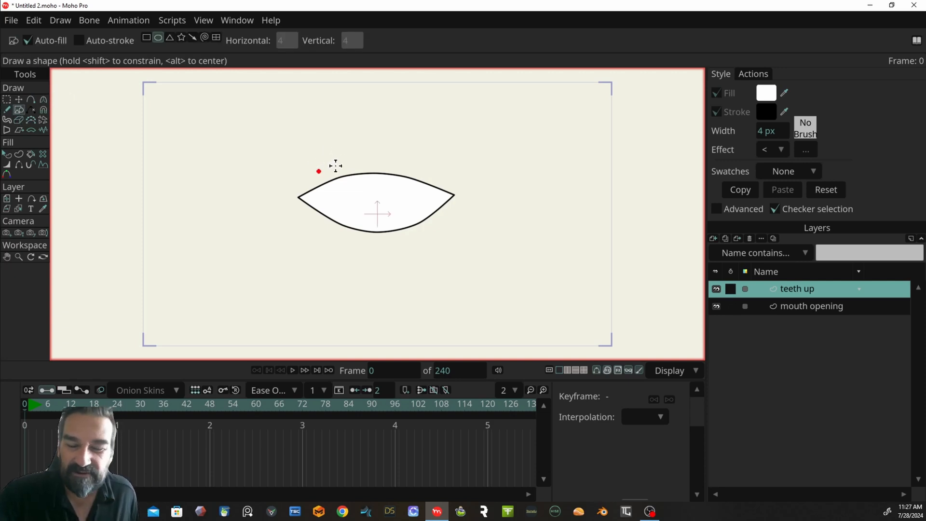
key(ctrl+z)
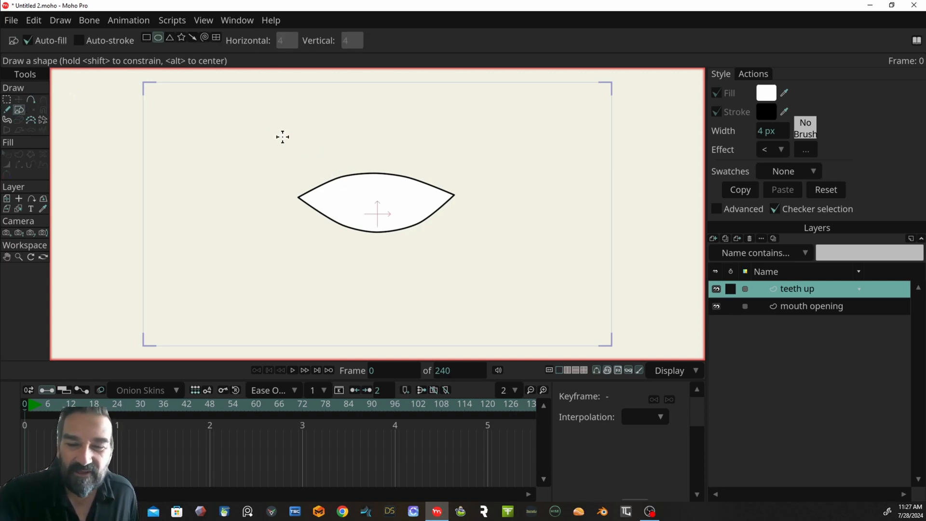
- Draw a wide ellipse over the mouth's upper half for the upper teeth and enlarge it by moving its four points
drag(313, 166, 445, 198)
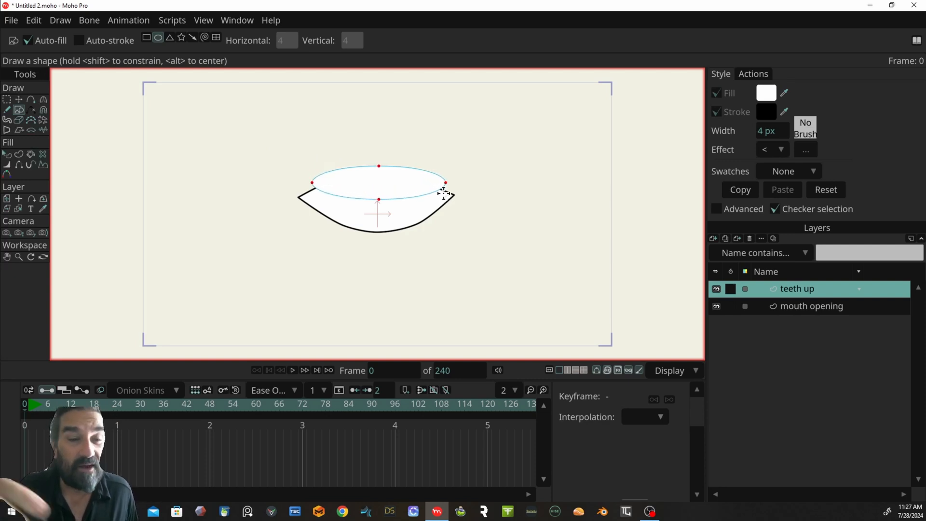
key(g)
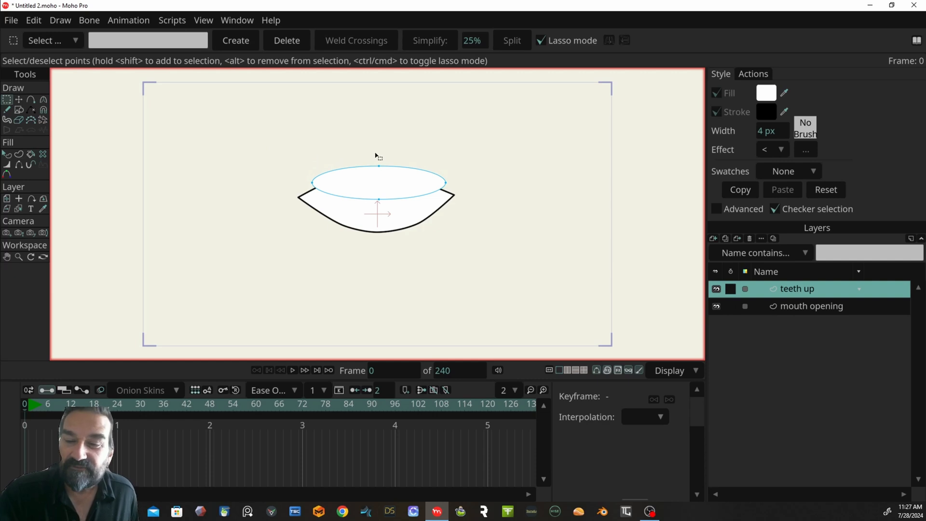
click(380, 167)
click(21, 103)
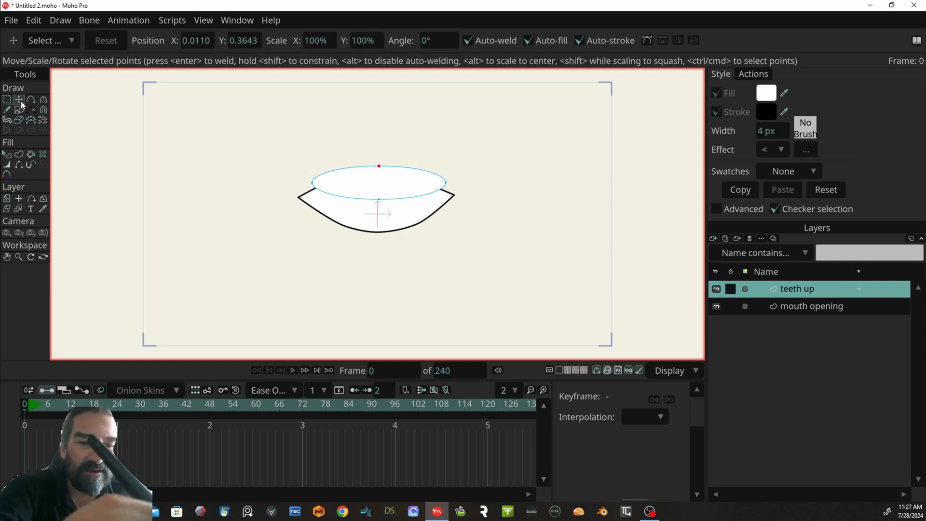
drag(379, 166, 379, 155)
drag(313, 182, 308, 175)
drag(446, 183, 449, 176)
drag(379, 199, 381, 205)
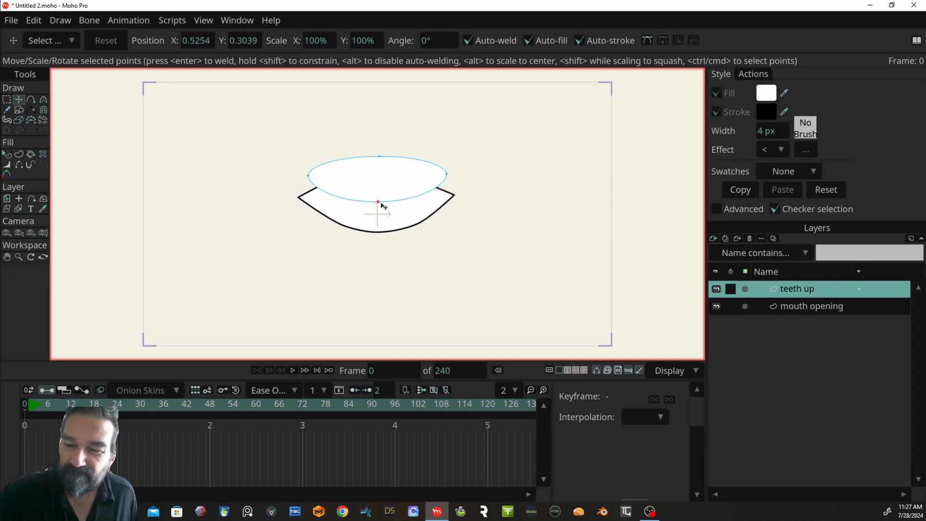
click(7, 100)
mouse_move(310, 280)
mouse_down()
mouse_move(347, 303)
mouse_move(386, 311)
mouse_up()
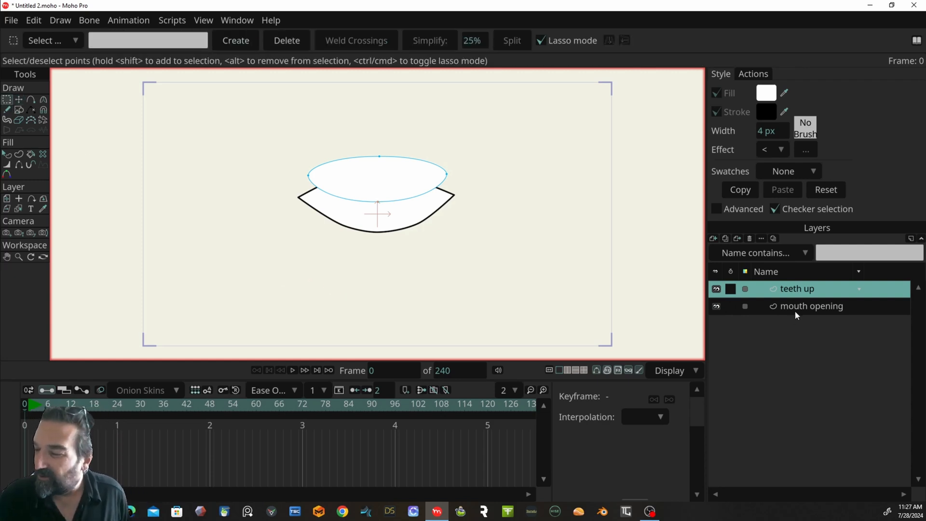
- Add a new vector layer named "teeth lower" above the teeth up layer
click(714, 239)
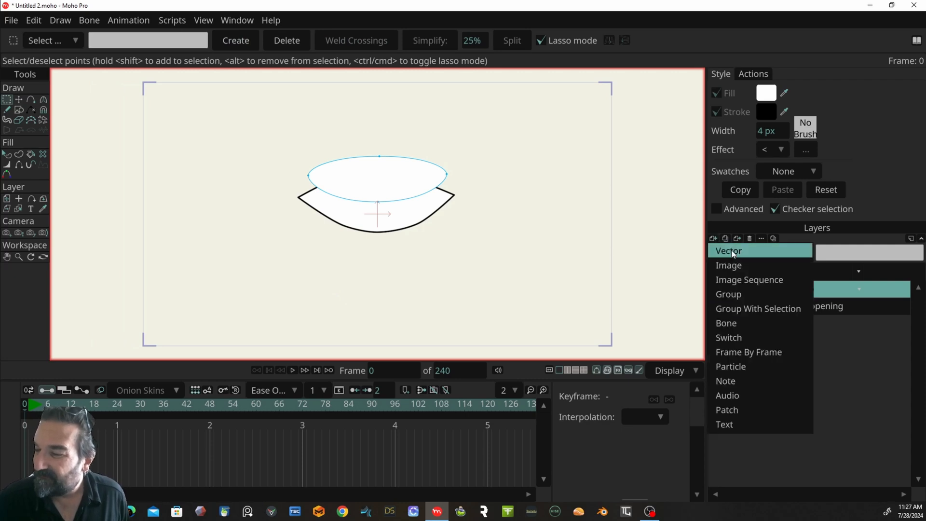
click(764, 252)
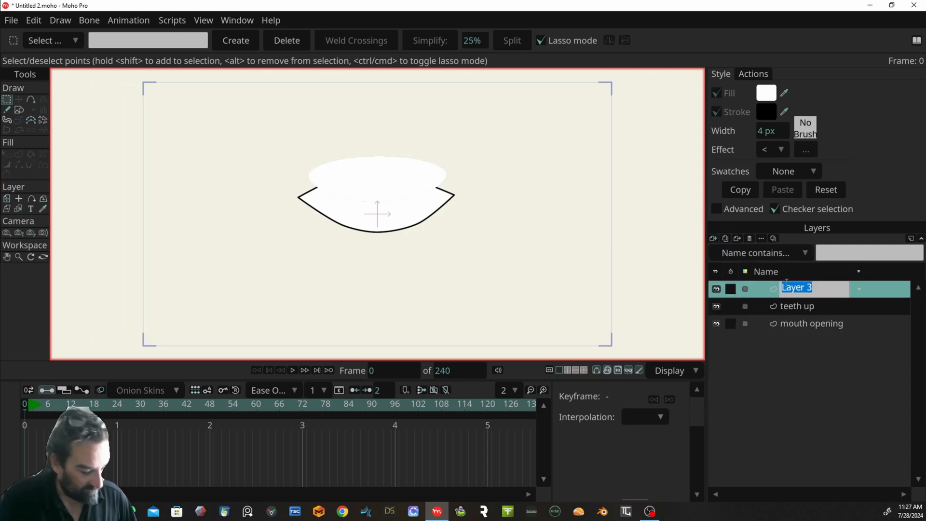
text(teeth lower)
key(Return)
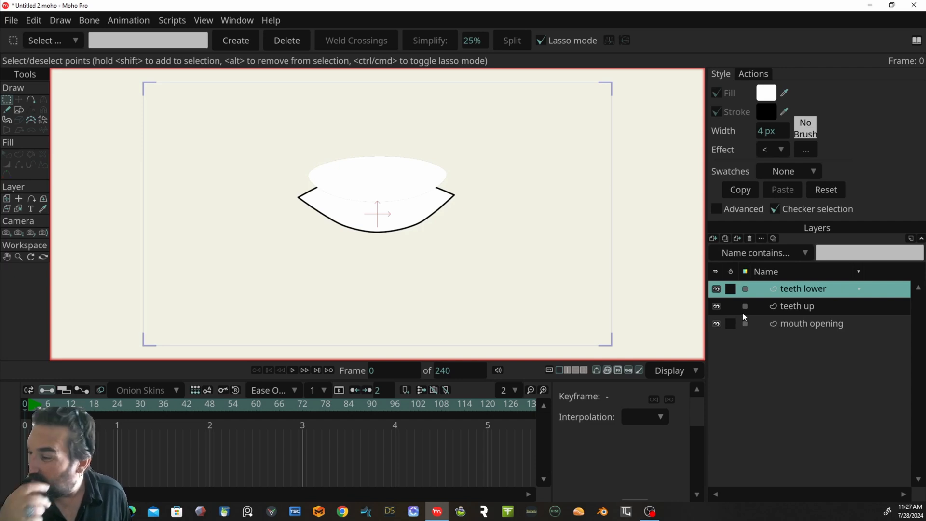
- Draw a wide ellipse across the mouth's lower edge for the lower teeth and shift it slightly upward
click(19, 110)
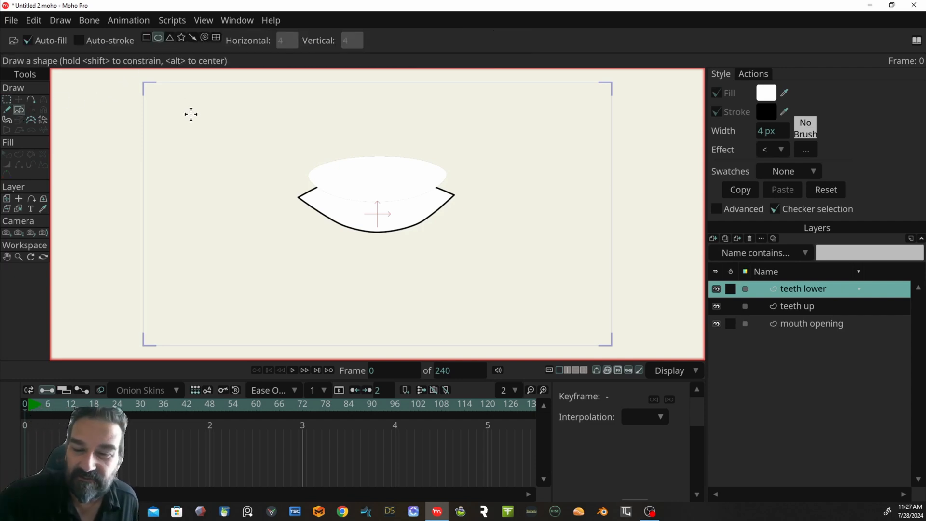
drag(321, 213, 436, 253)
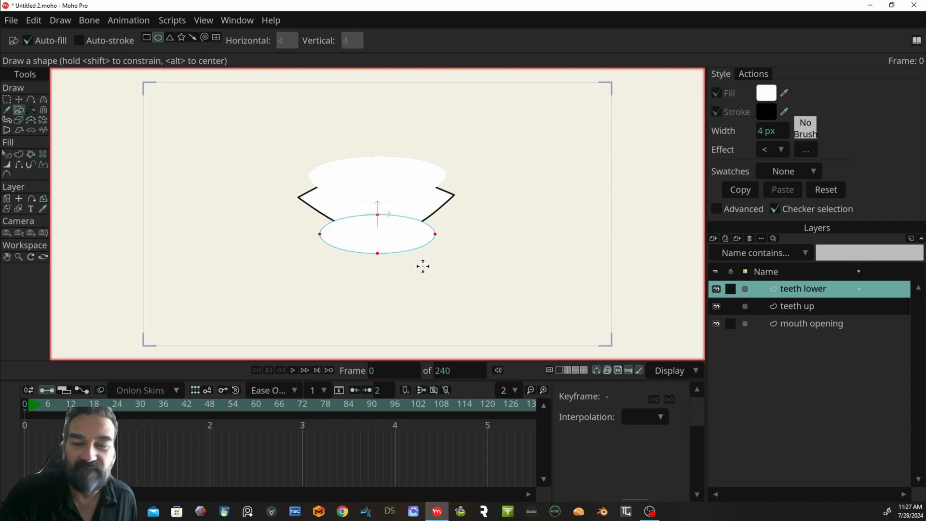
key(t)
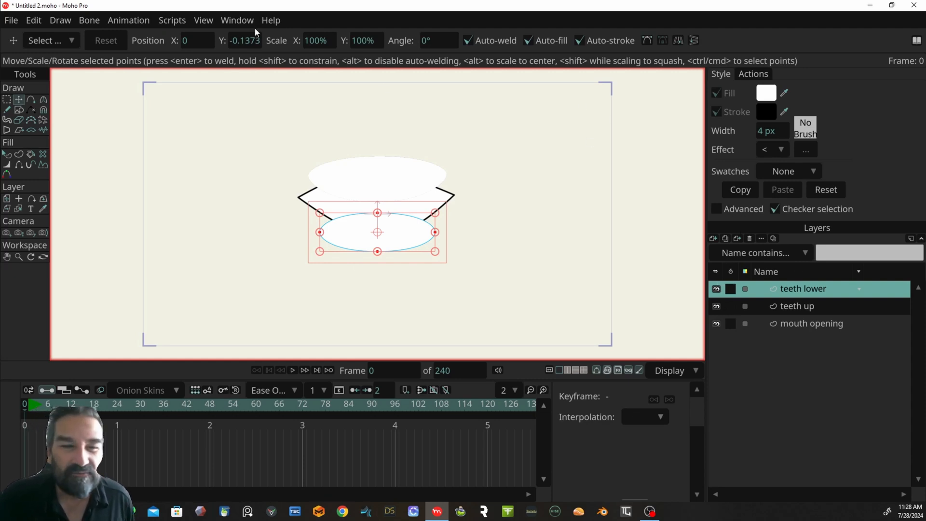
- Turn on the black 4 px stroke for the lower teeth ellipse
click(8, 154)
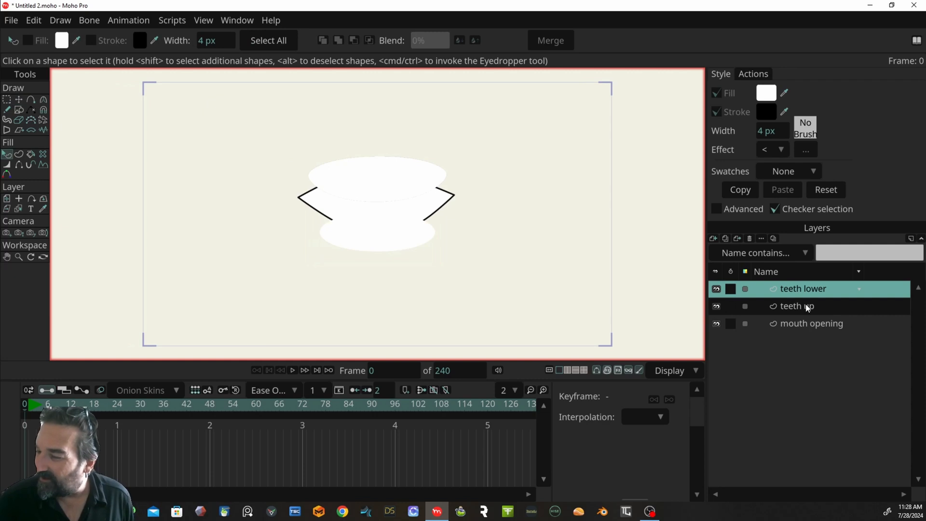
click(386, 238)
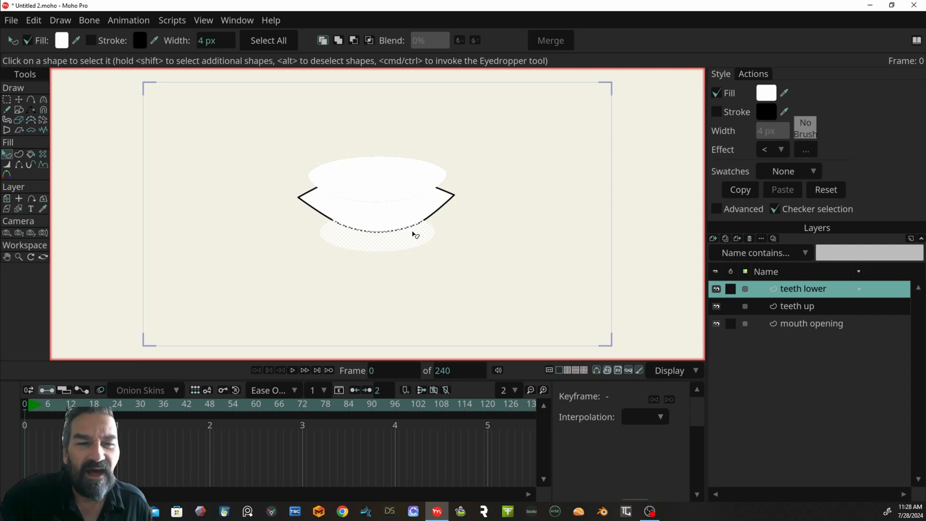
click(94, 44)
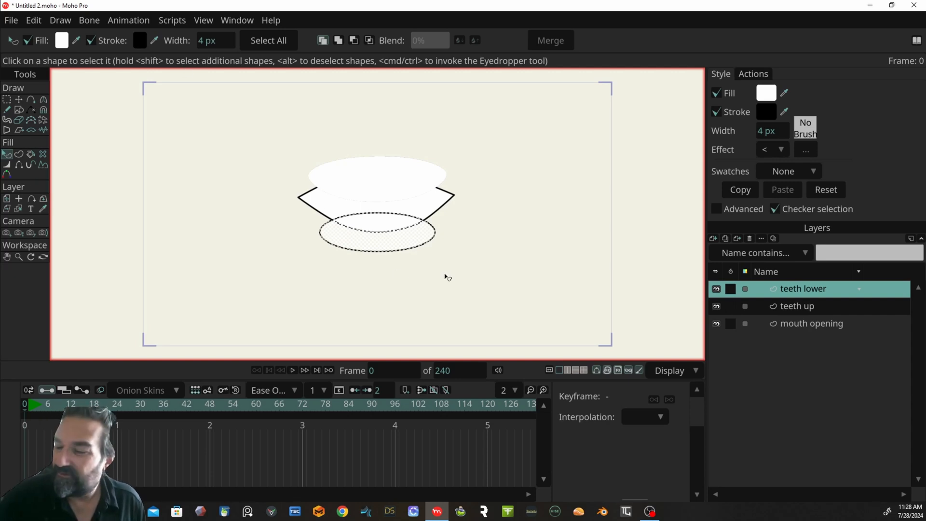
- Fill the mouth opening shape with muted red A34848
click(813, 324)
click(427, 203)
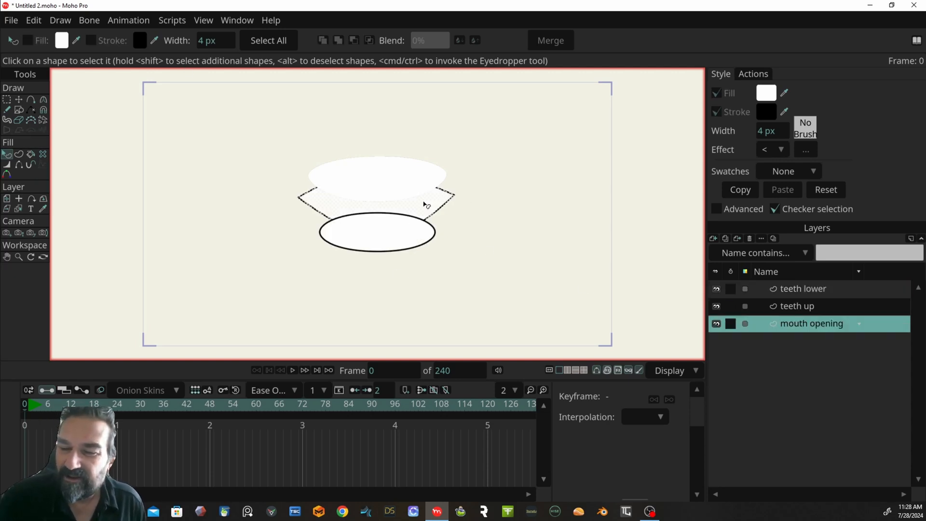
click(62, 40)
drag(176, 196, 146, 207)
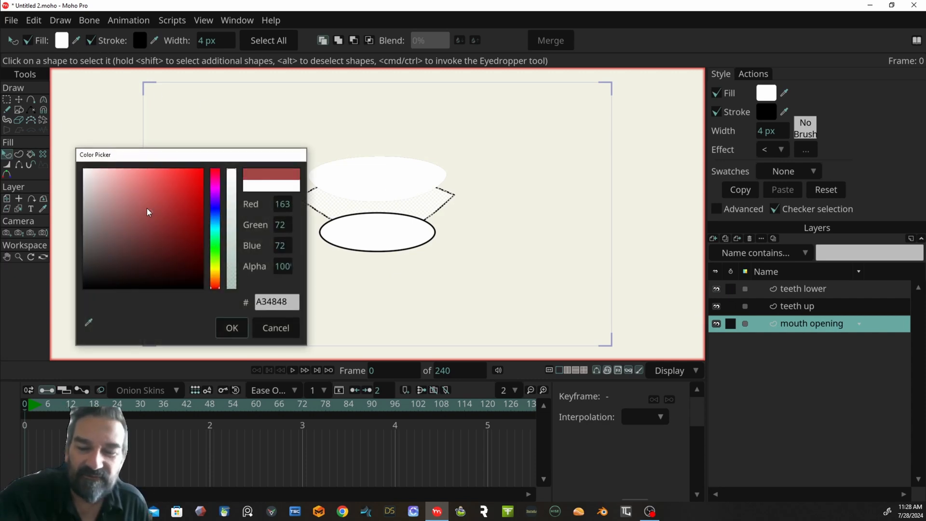
click(232, 328)
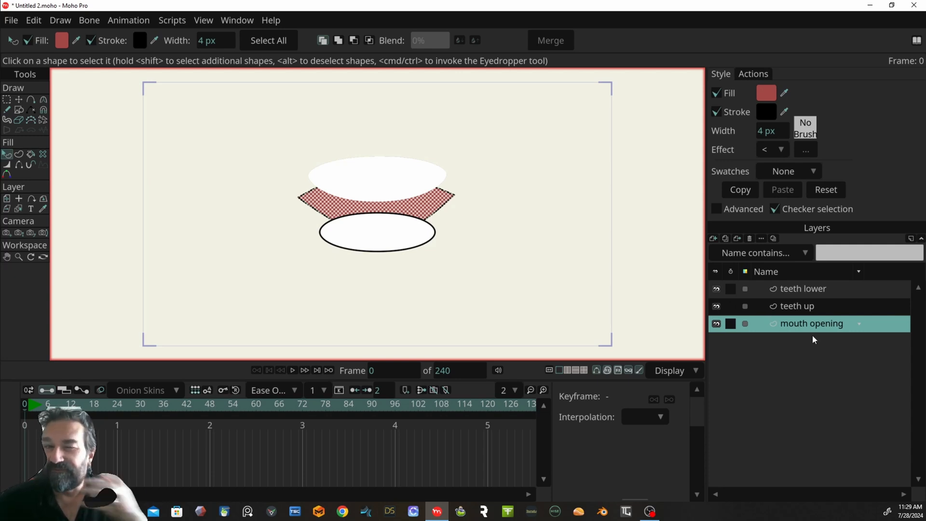
- Add a new vector layer named "inner mouth" directly above the mouth opening layer
click(713, 239)
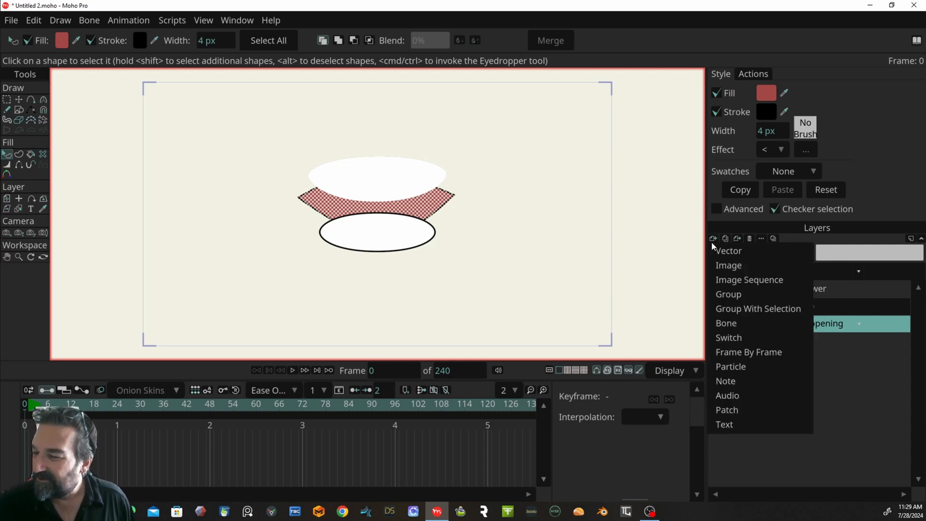
click(750, 250)
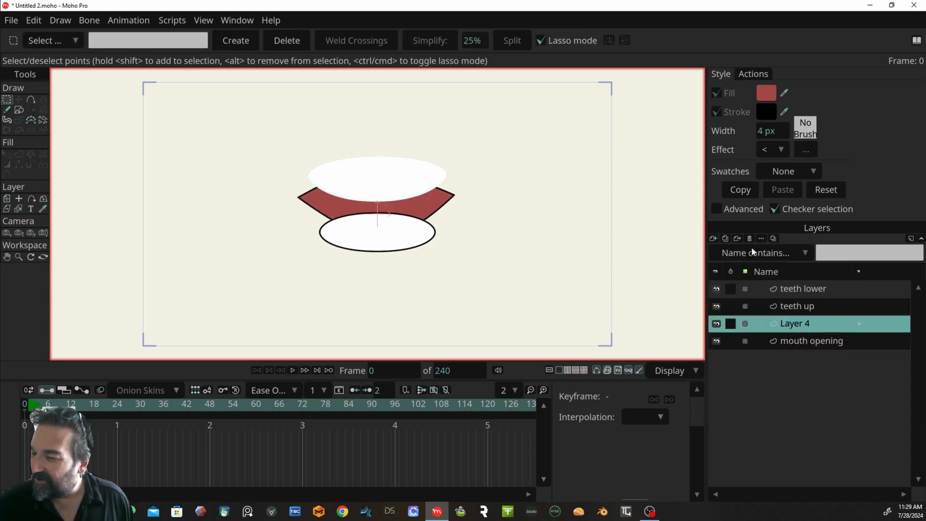
double_click(801, 323)
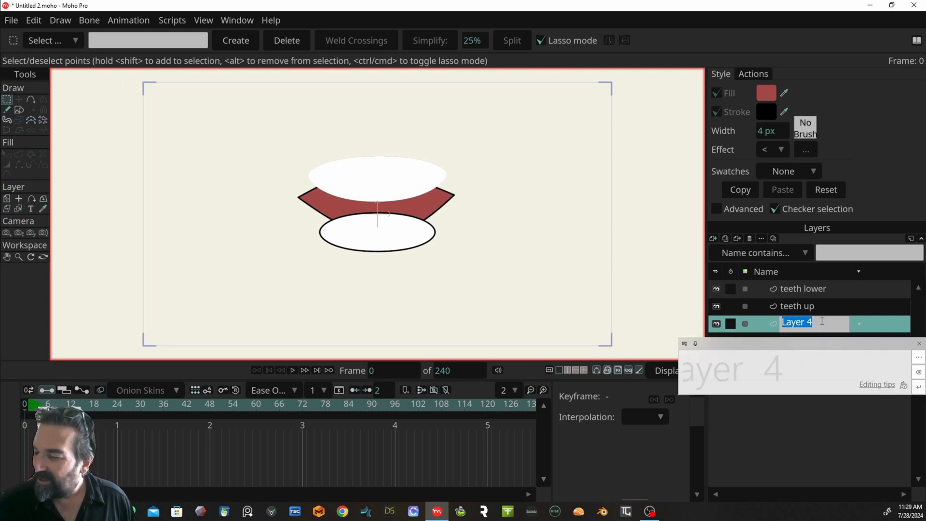
text(in)
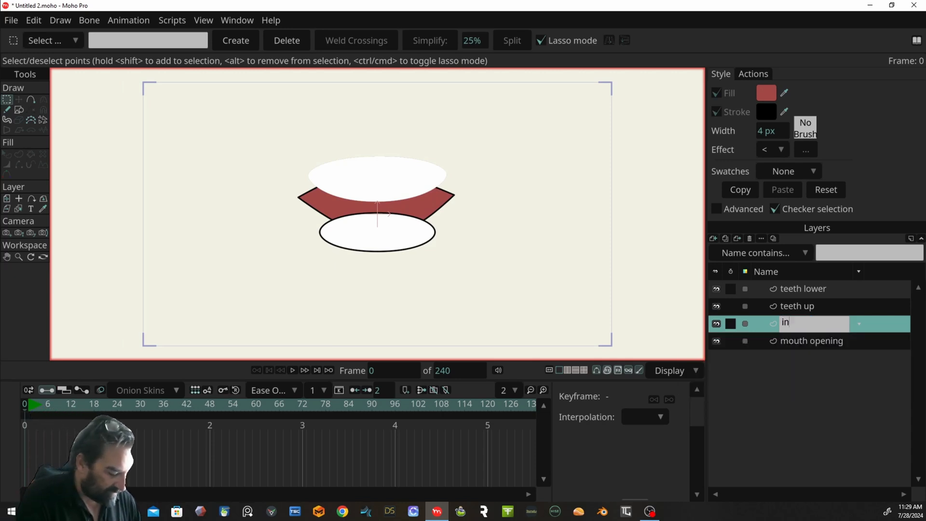
text(ner m)
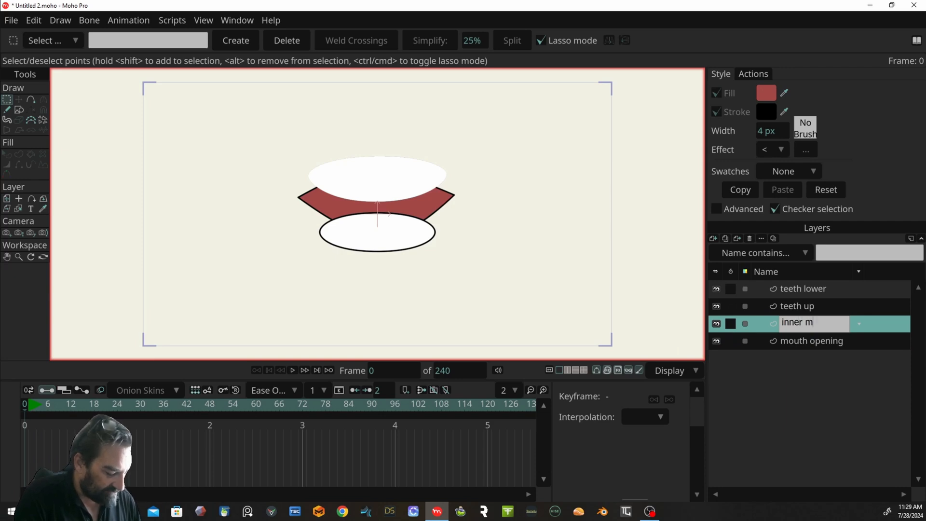
text(u)
key(BackSpace)
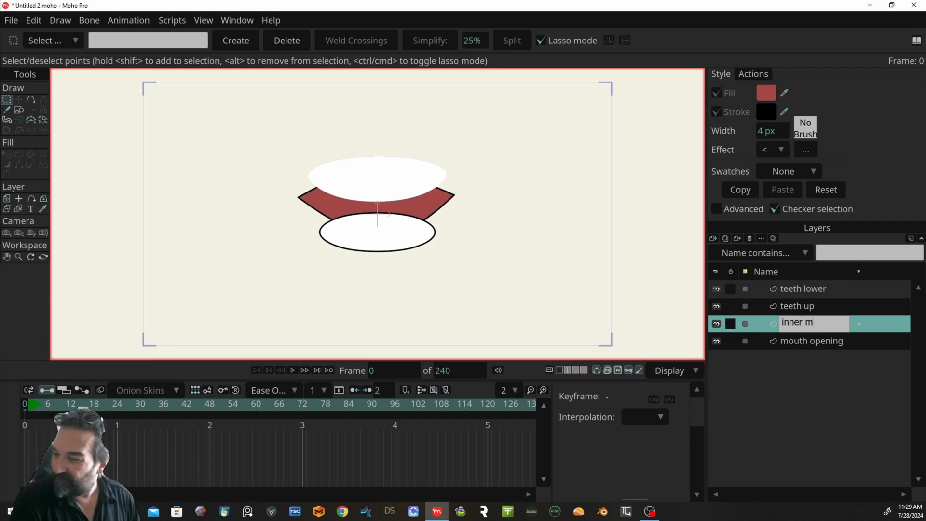
text(outh)
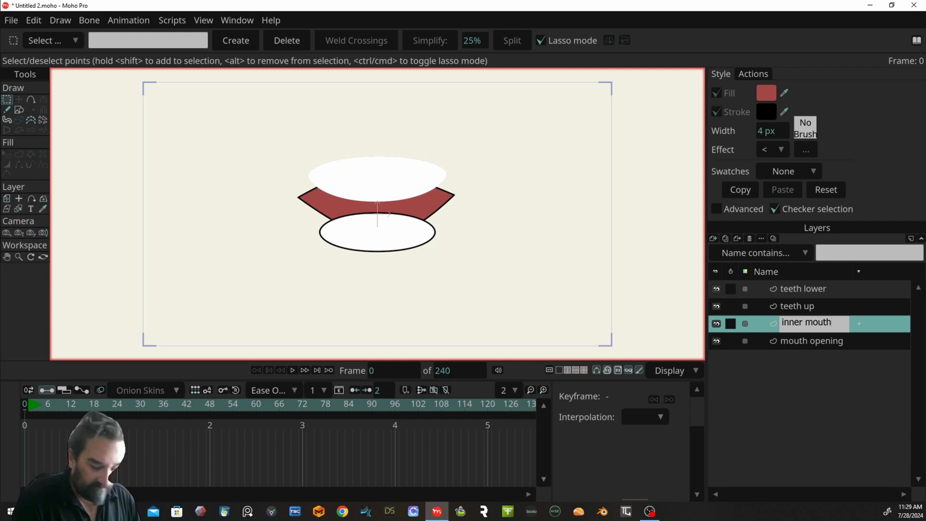
key(Return)
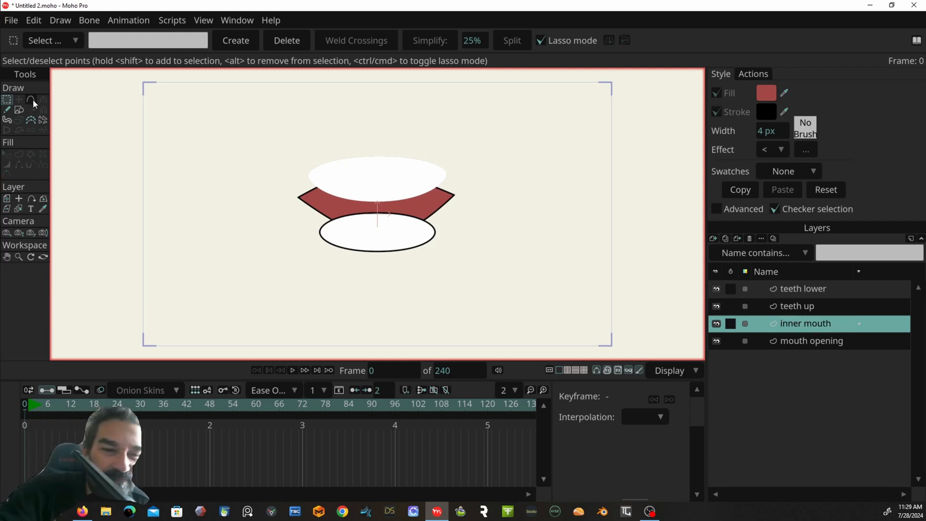
- Draw a large red ellipse without a stroke on the inner mouth layer, extending beyond the mouth opening and both teeth shapes
click(19, 110)
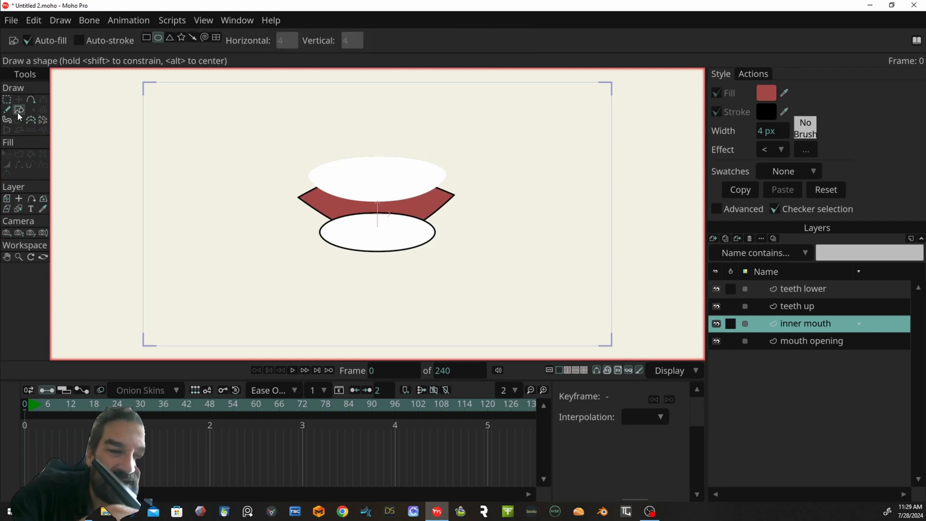
mouse_move(271, 139)
mouse_down()
mouse_move(435, 217)
mouse_move(488, 259)
mouse_up()
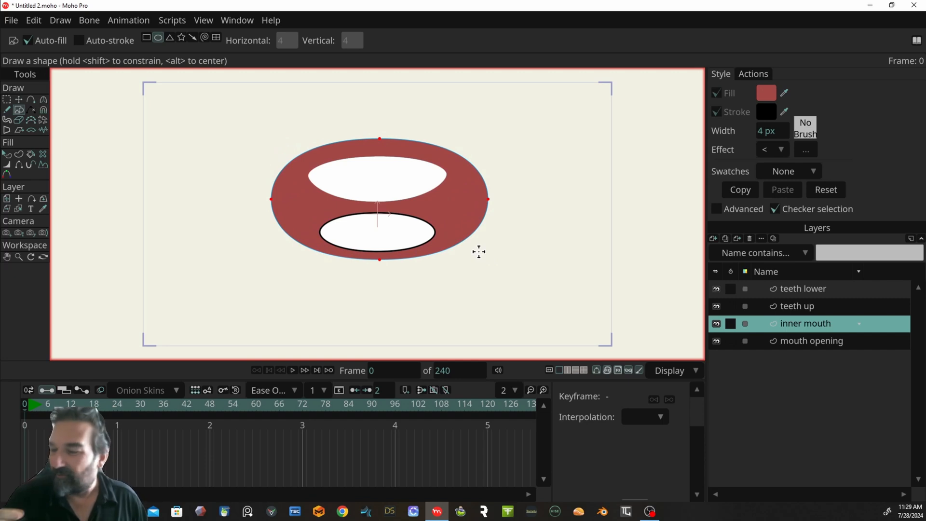
- Change the mouth opening shape's fill to dark brown 453030 and check it by briefly hiding the inner mouth layer
click(820, 343)
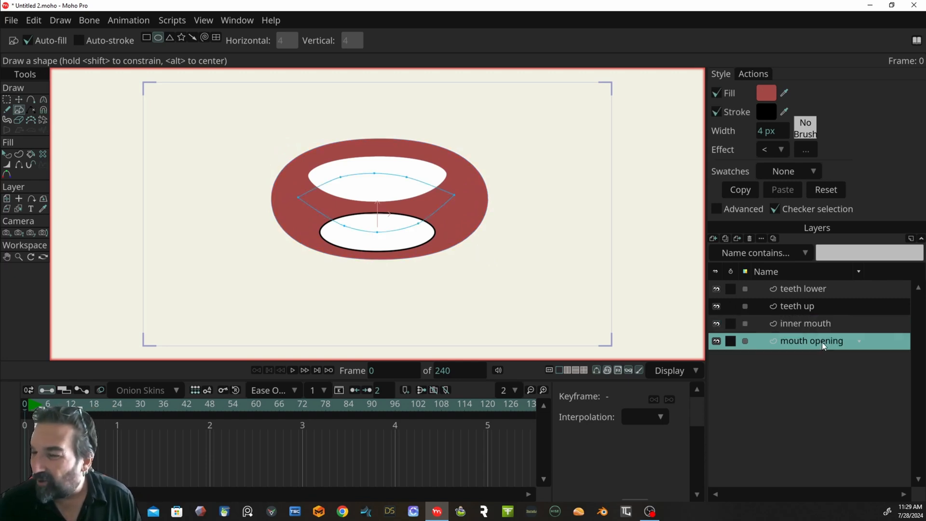
double_click(821, 342)
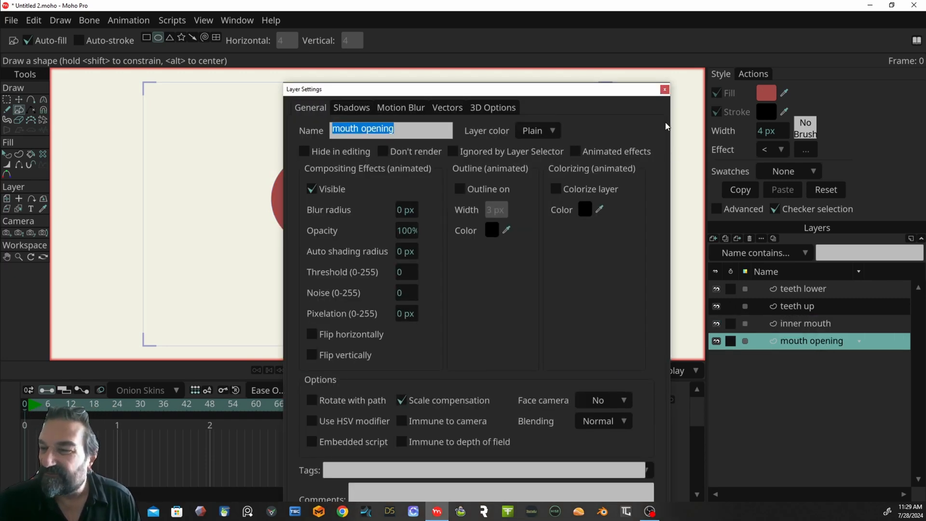
click(665, 89)
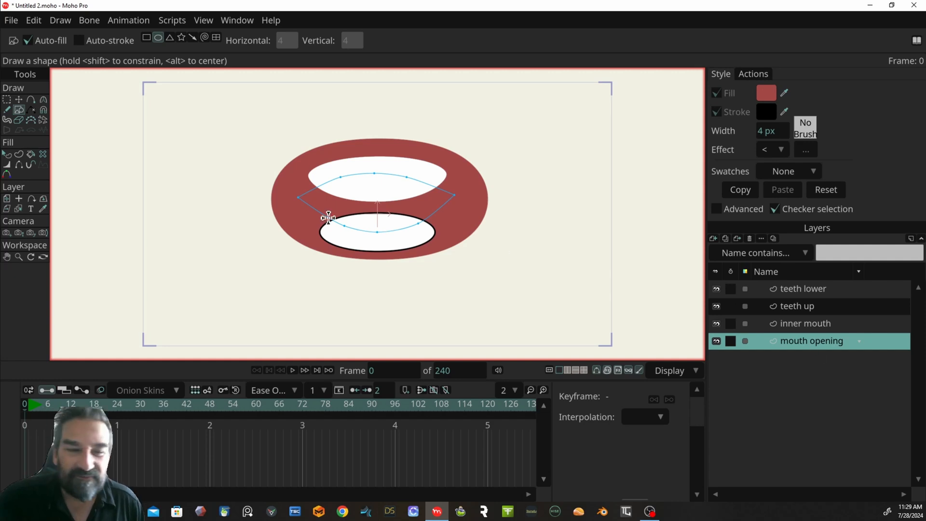
click(7, 154)
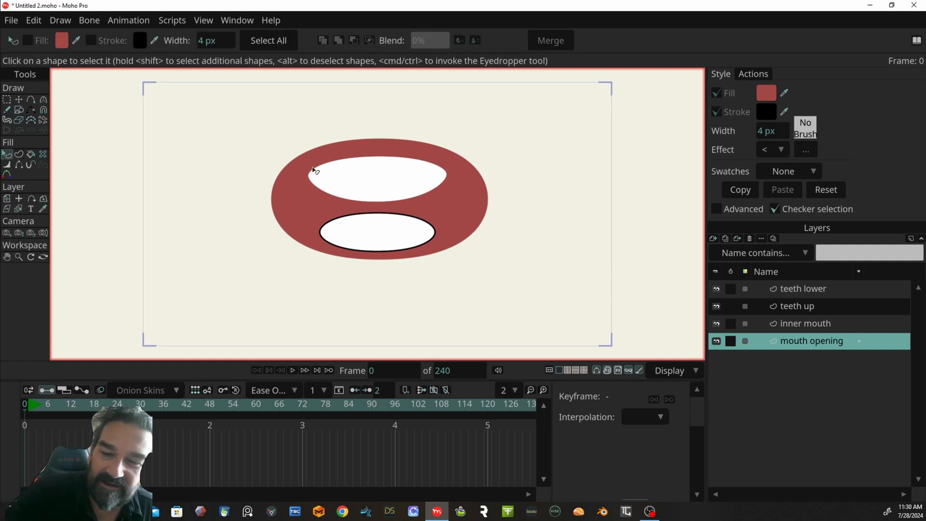
click(443, 207)
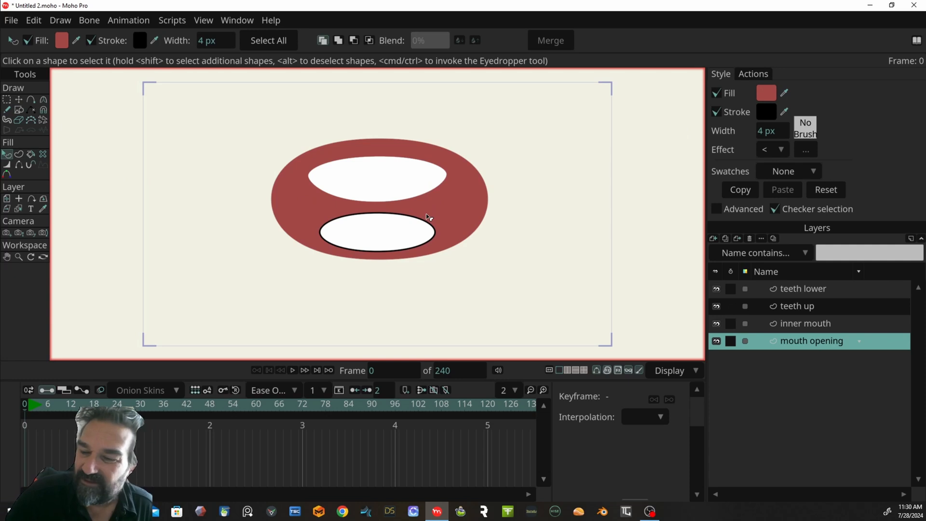
click(62, 40)
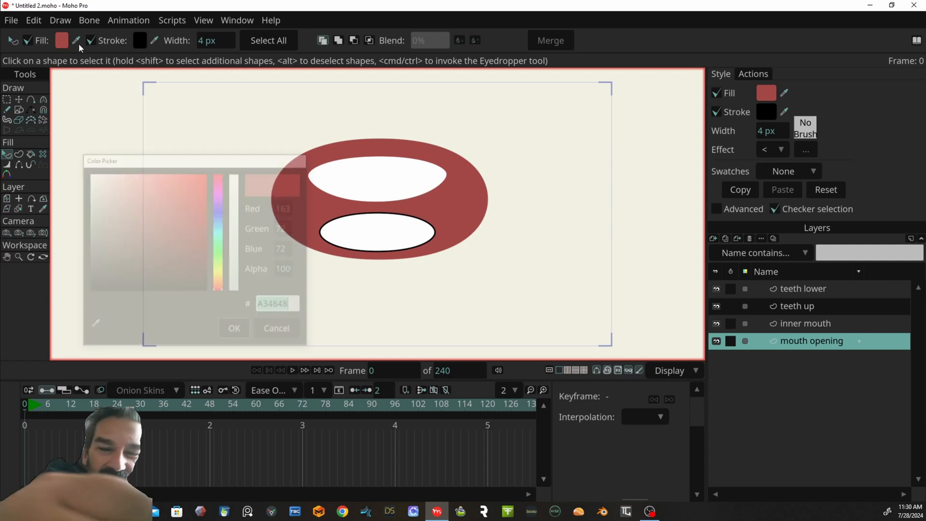
click(139, 242)
click(119, 256)
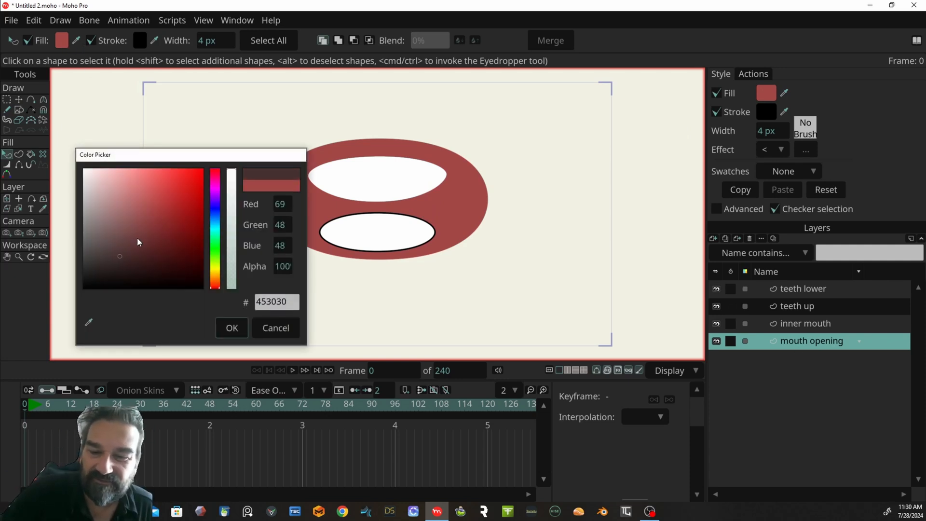
click(224, 328)
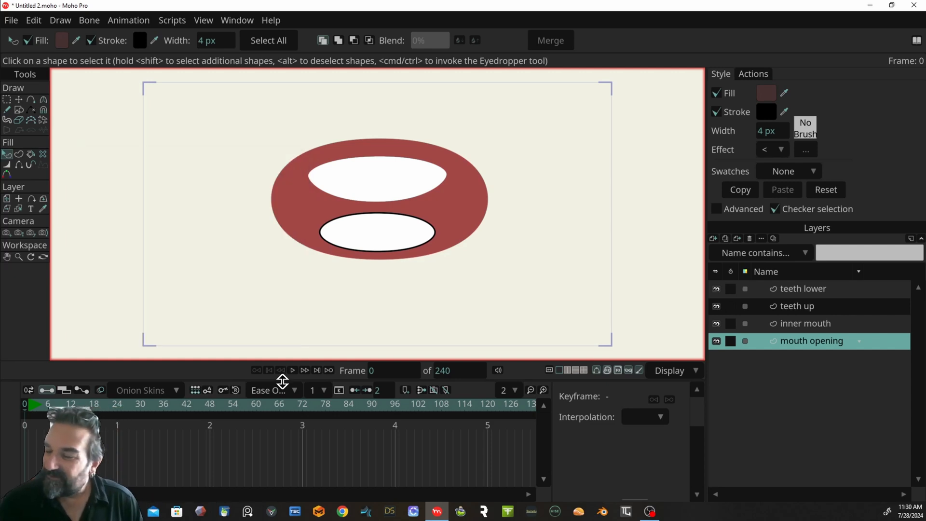
click(716, 324)
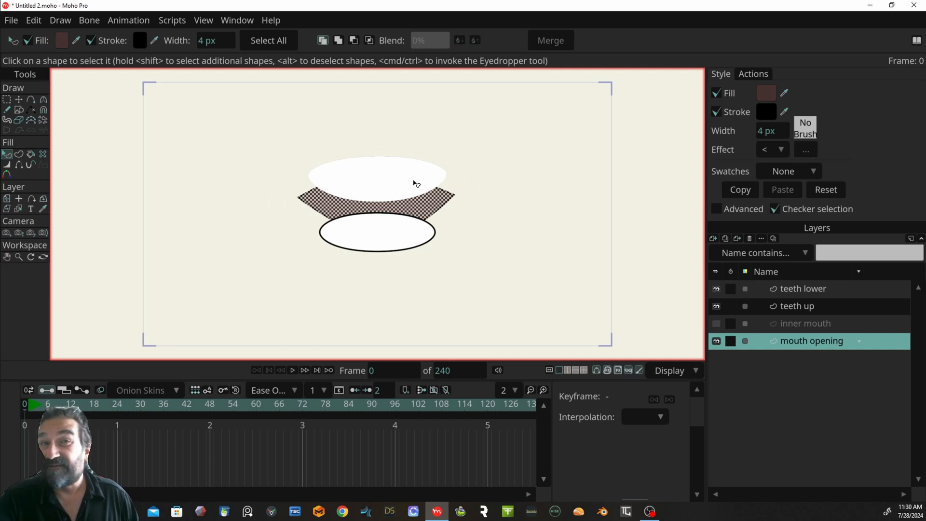
click(716, 323)
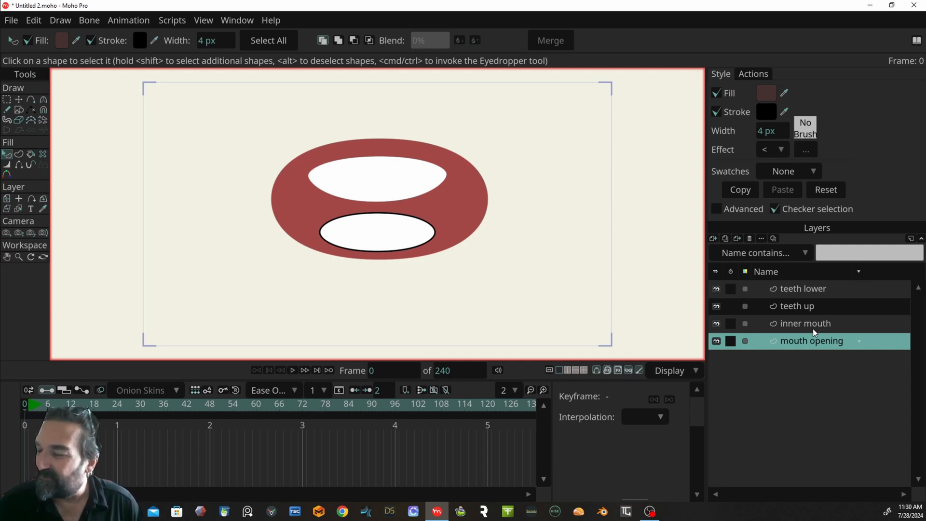
- Group the teeth lower, teeth up, inner mouth and mouth opening layers into a group named "mouth"
shift+click(834, 294)
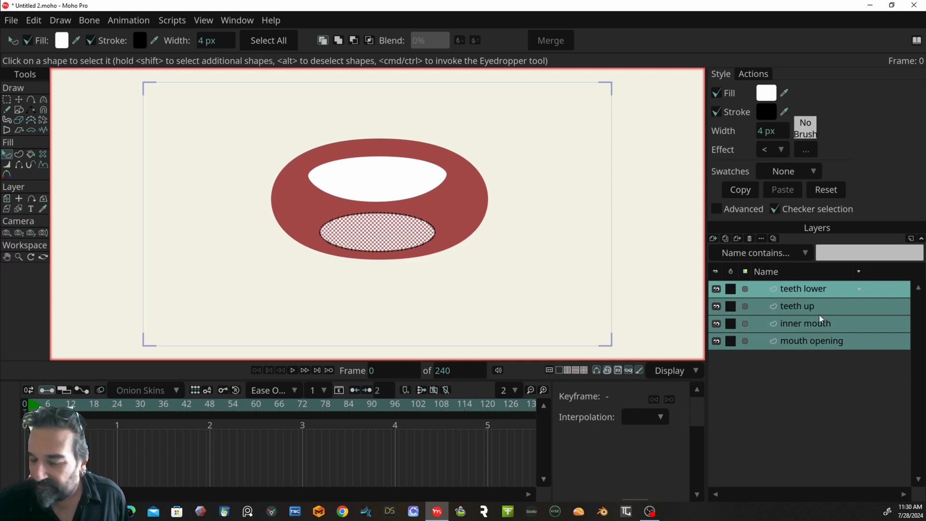
right_click(845, 290)
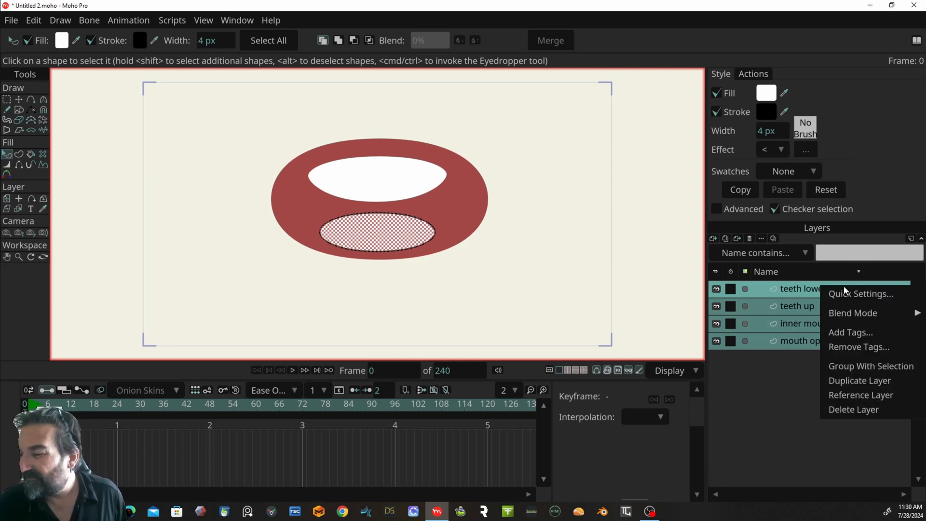
click(862, 365)
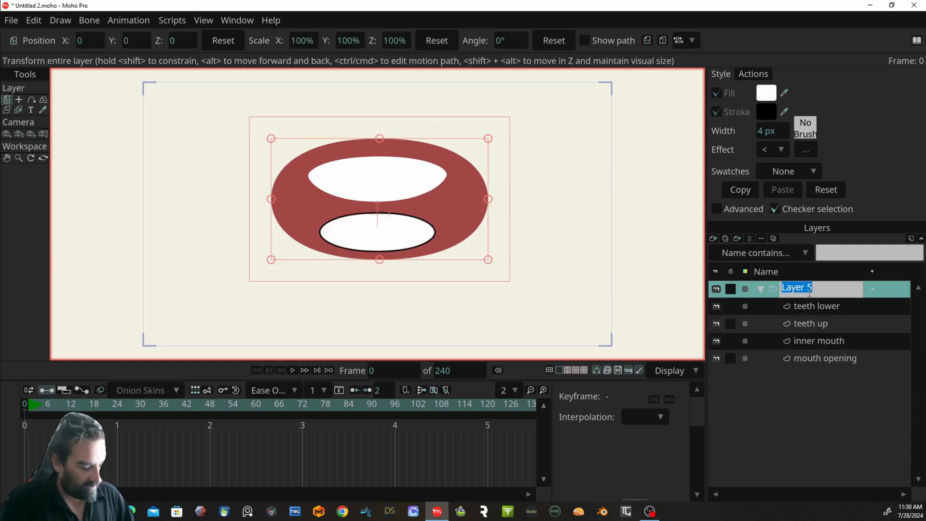
text(mouth)
key(Return)
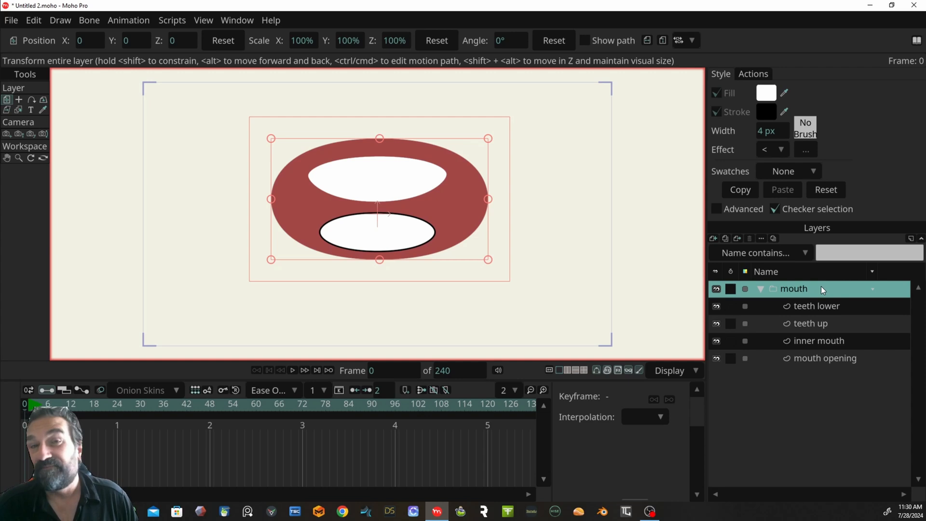
- Set the mouth group's masking to Hide all and apply it
double_click(821, 288)
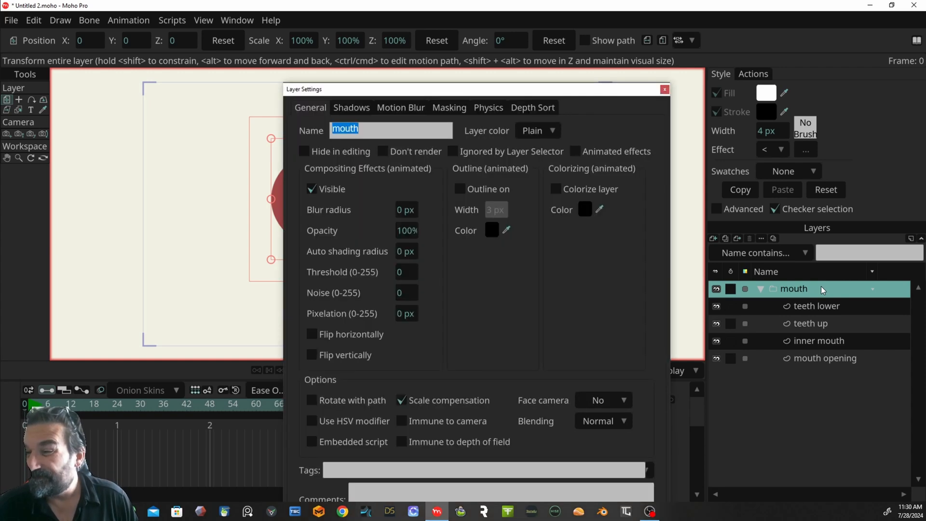
click(450, 104)
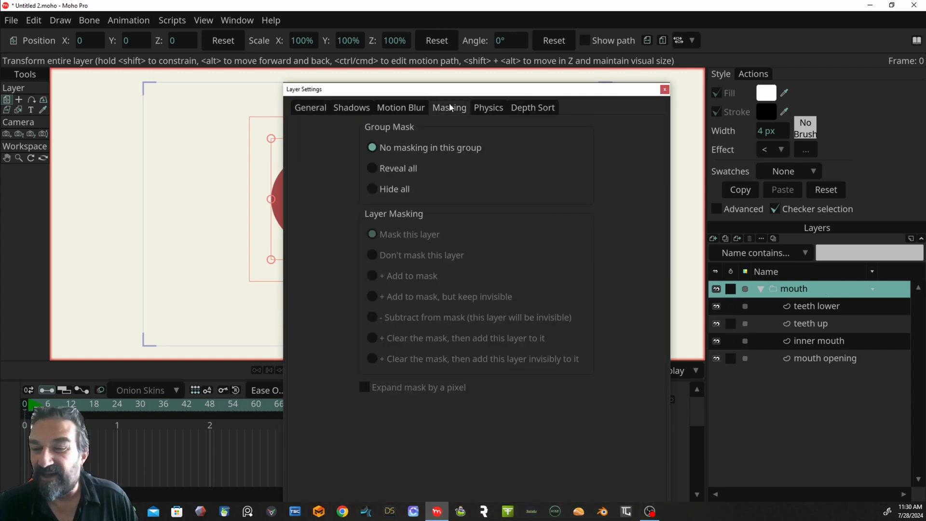
click(372, 189)
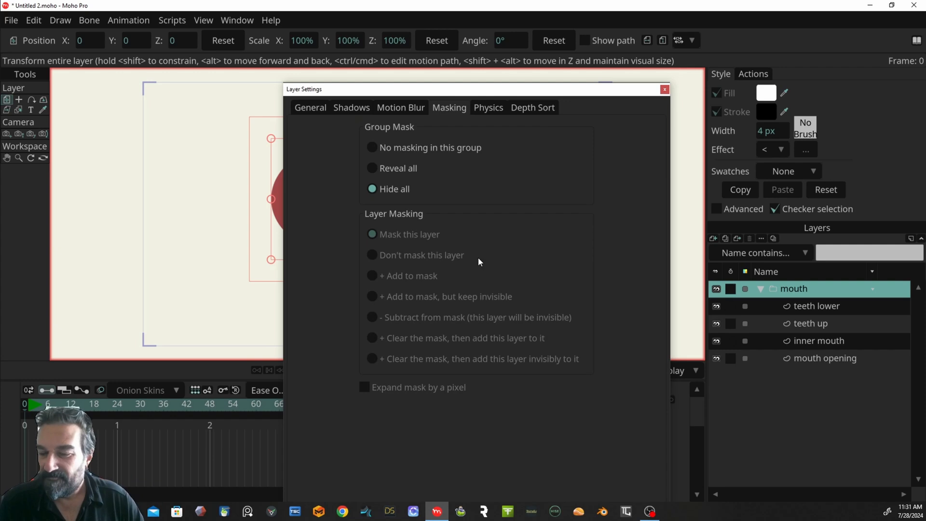
drag(572, 89, 552, 14)
click(560, 482)
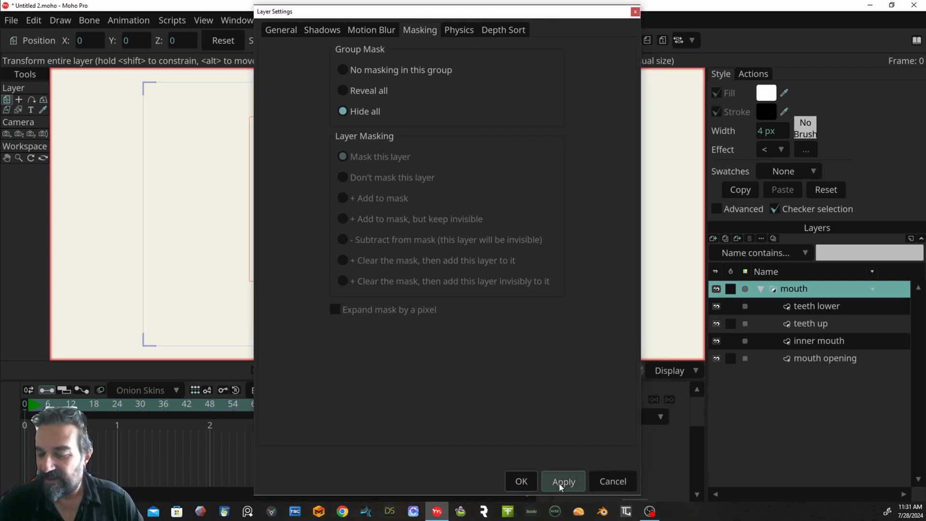
click(522, 482)
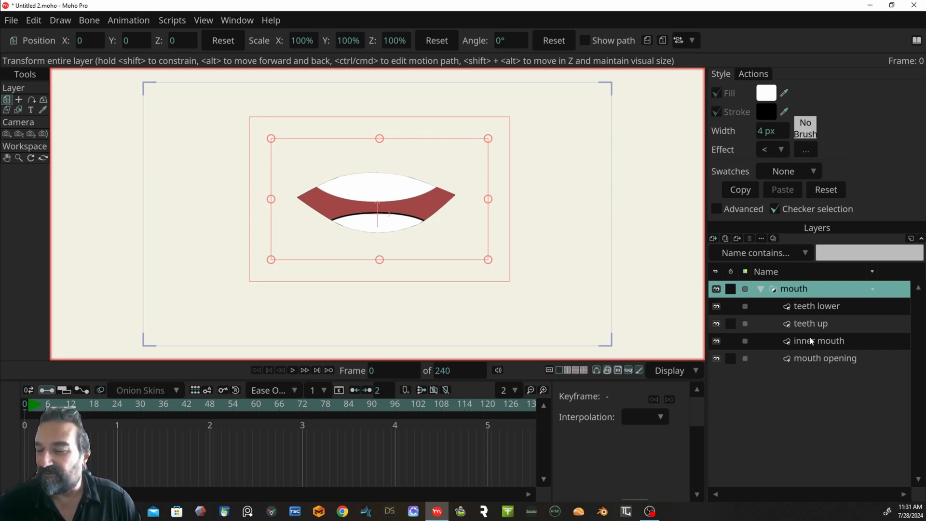
- Flatten the mouth opening by moving its upper and lower edge points inward, and shift the lower teeth shape up
click(829, 358)
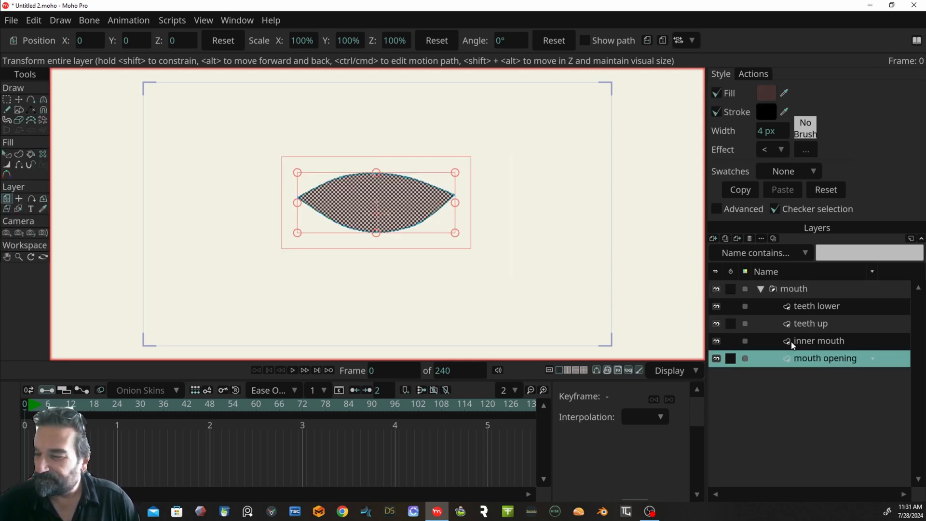
click(19, 99)
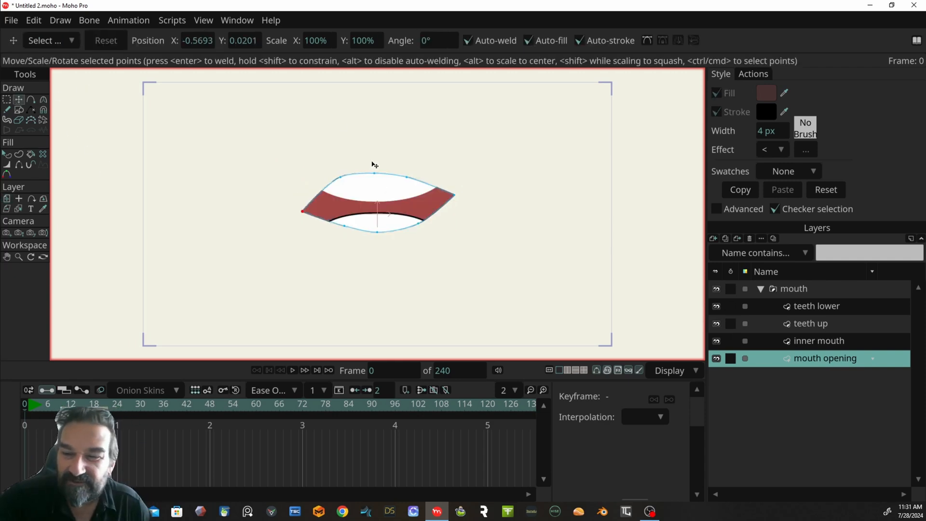
mouse_move(344, 179)
mouse_down()
mouse_move(356, 196)
mouse_move(354, 184)
mouse_up()
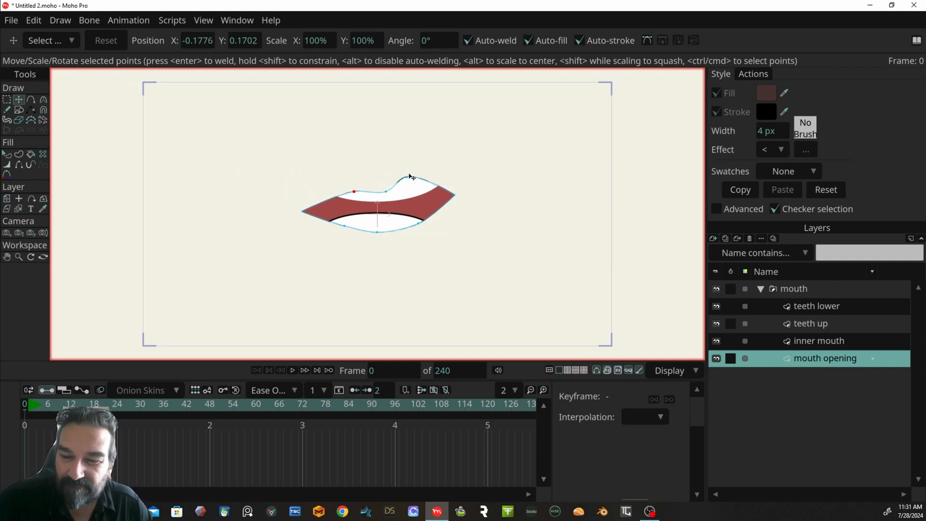
drag(382, 232, 385, 225)
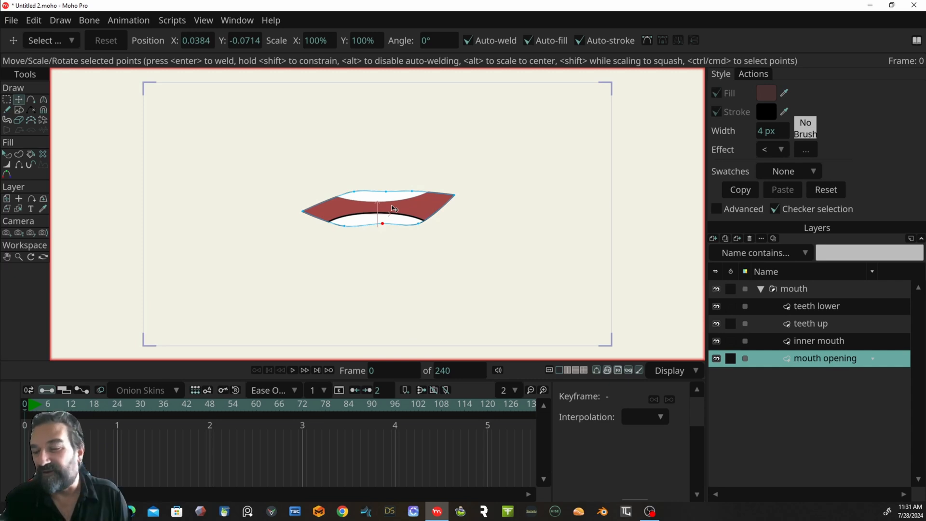
click(821, 307)
drag(414, 243, 417, 236)
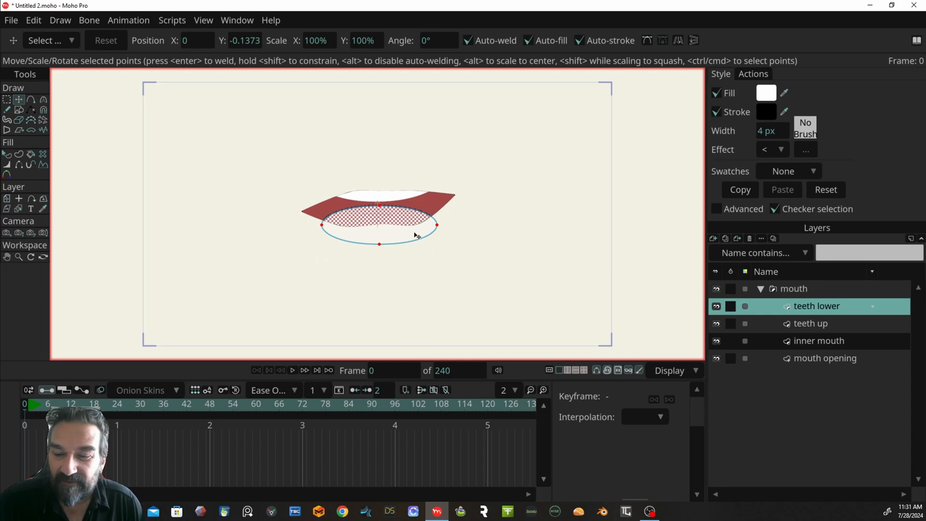
- Move the teeth up layer down over the lower teeth and place it above teeth lower in the layer order
click(837, 324)
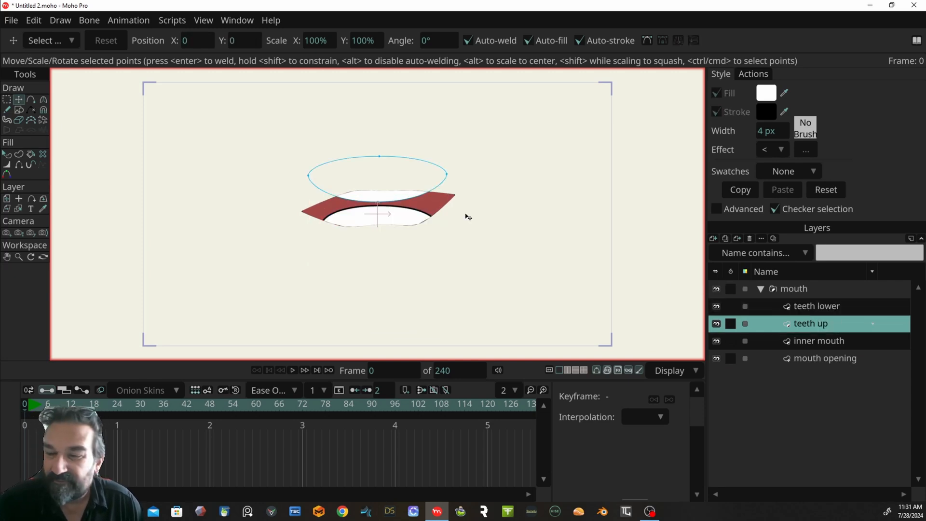
click(7, 208)
click(7, 199)
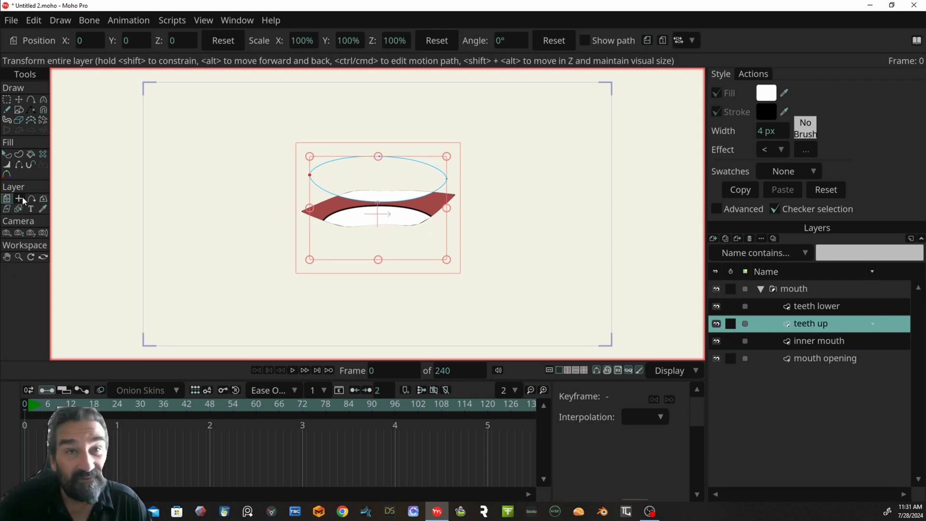
drag(408, 186, 390, 197)
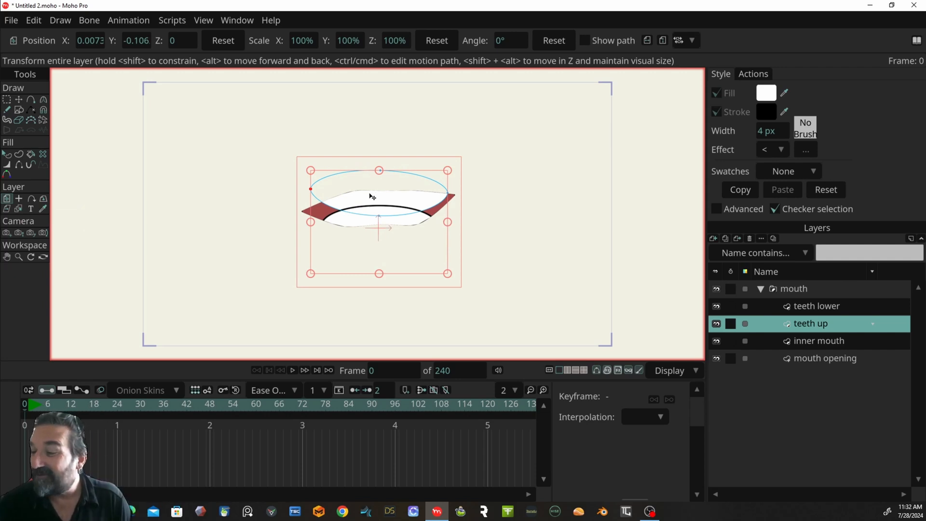
drag(836, 331, 837, 298)
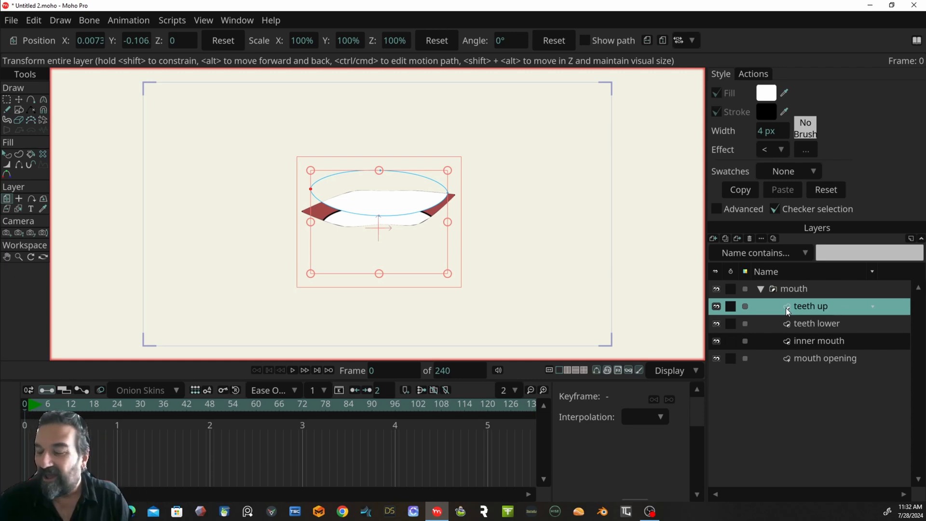
- Set the mouth opening layer's masking to "+ Add to mask" with Exclude strokes enabled
click(861, 361)
double_click(863, 358)
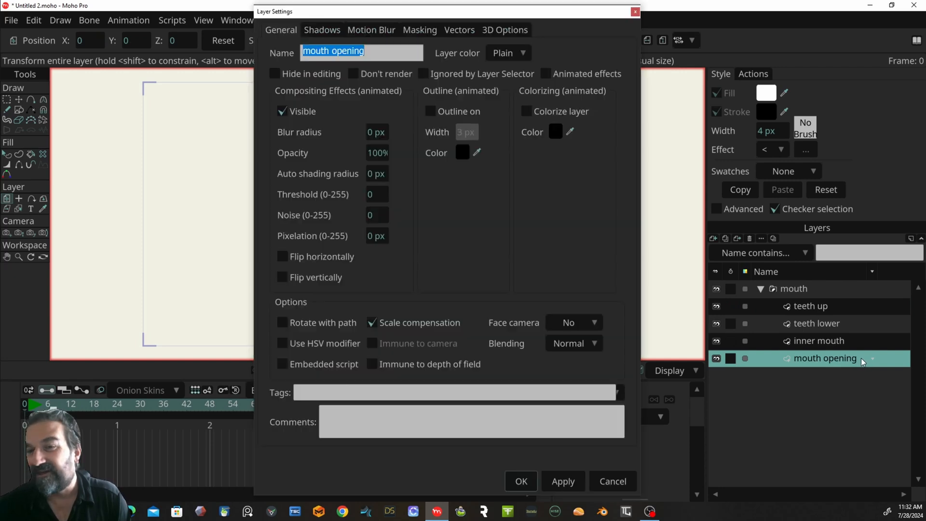
click(420, 30)
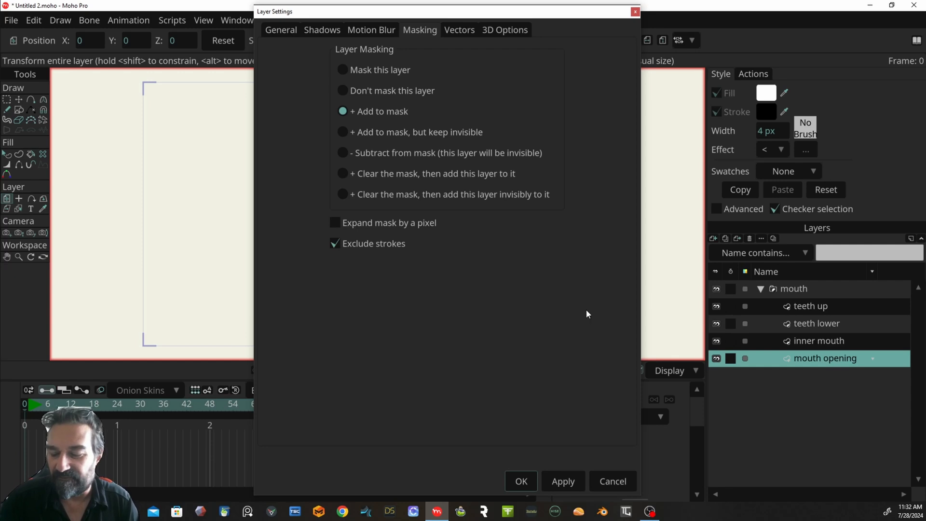
click(523, 482)
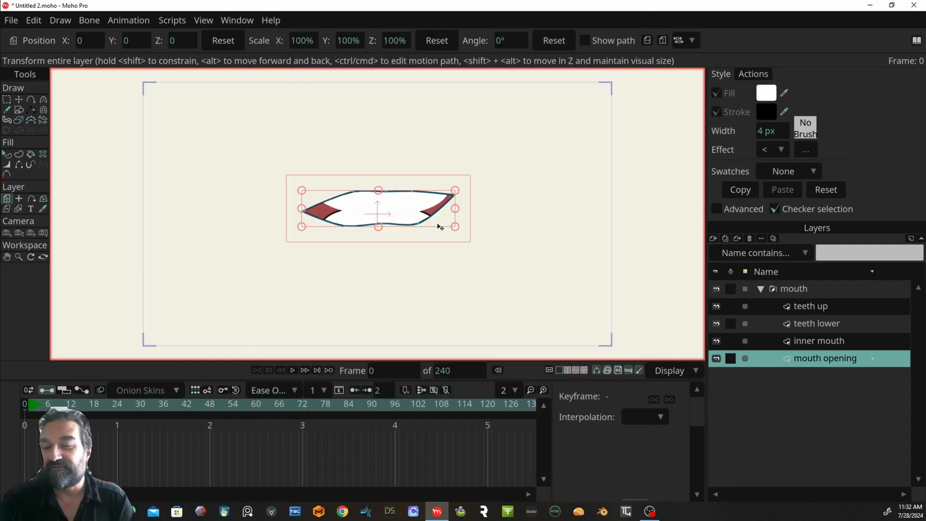
- Raise the points along the mouth opening's upper edge to open the mouth wider
key(t)
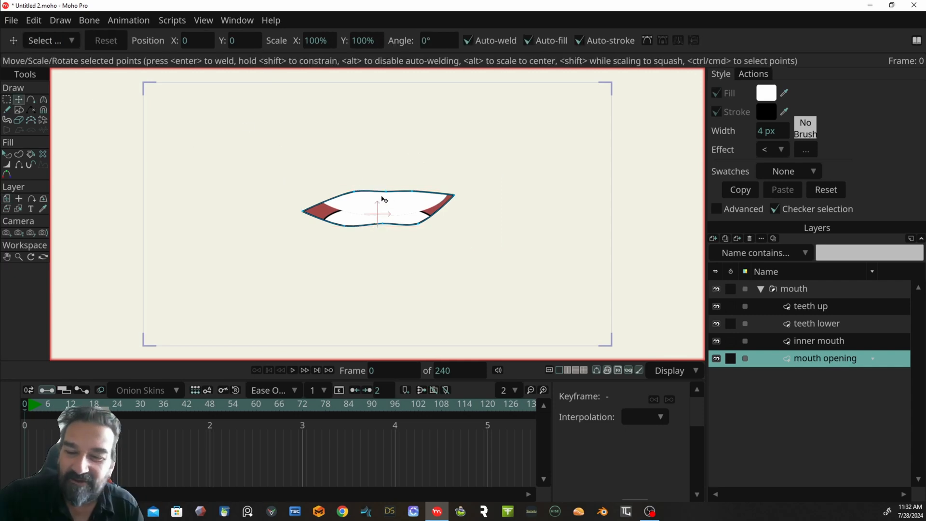
drag(355, 192, 418, 177)
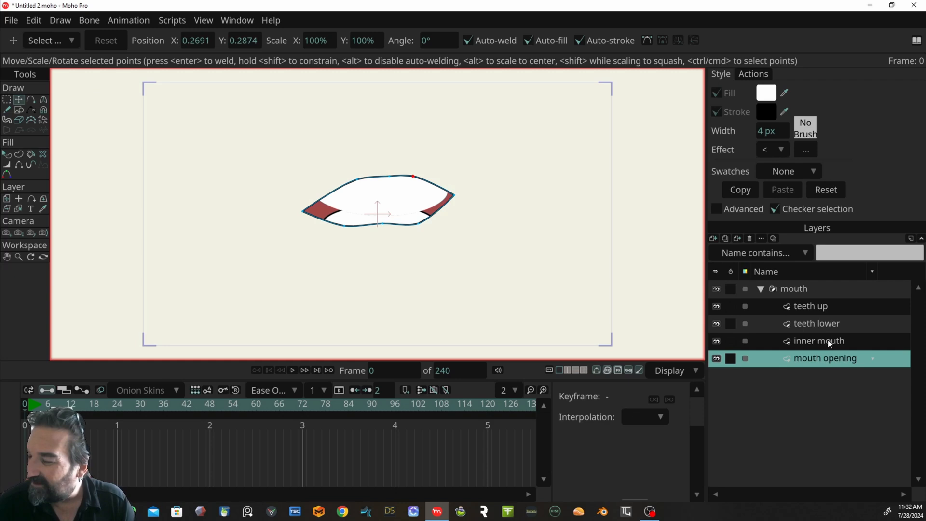
- Set the teeth up layer's origin near the centre of its ellipse and move the layer up, exposing the inner mouth
click(825, 309)
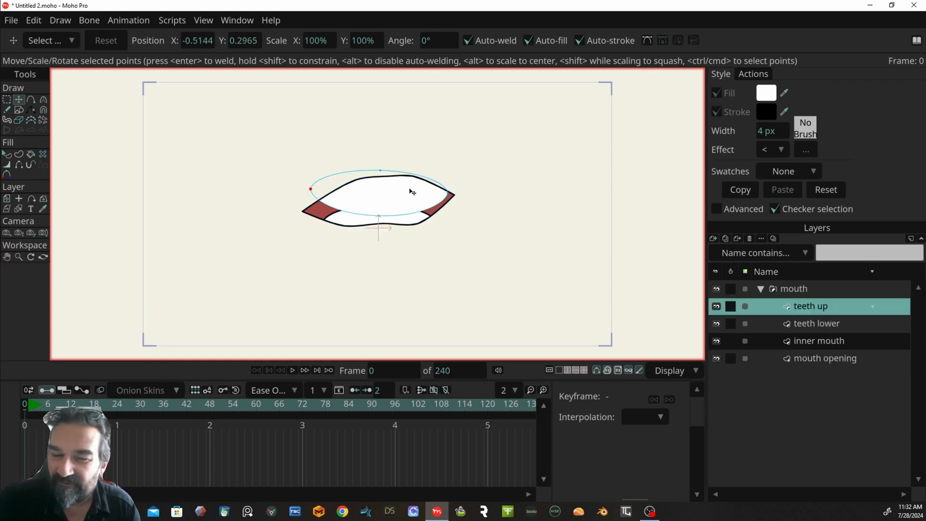
click(7, 198)
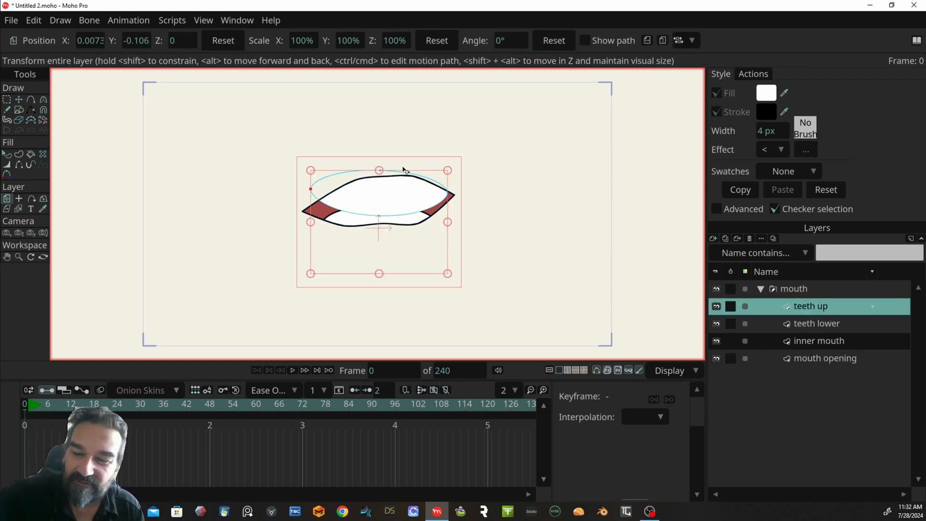
click(19, 198)
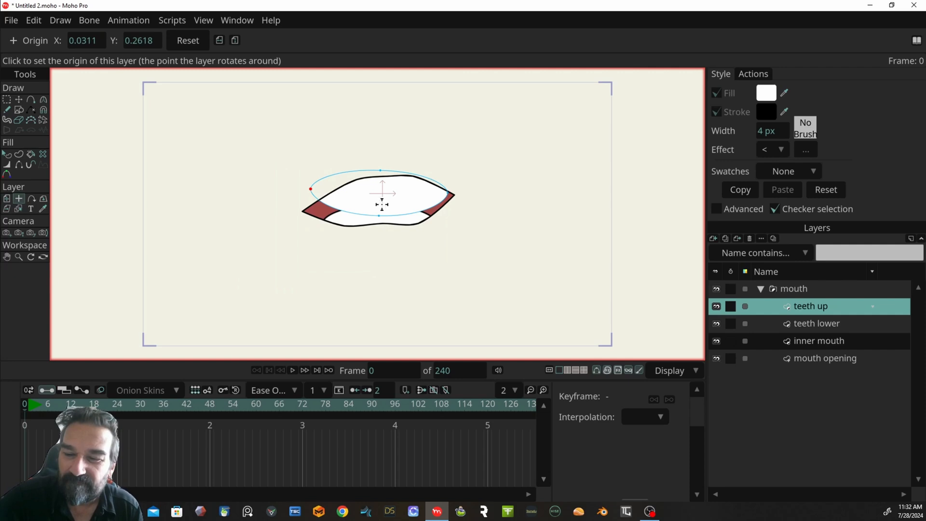
click(7, 199)
drag(409, 187, 410, 180)
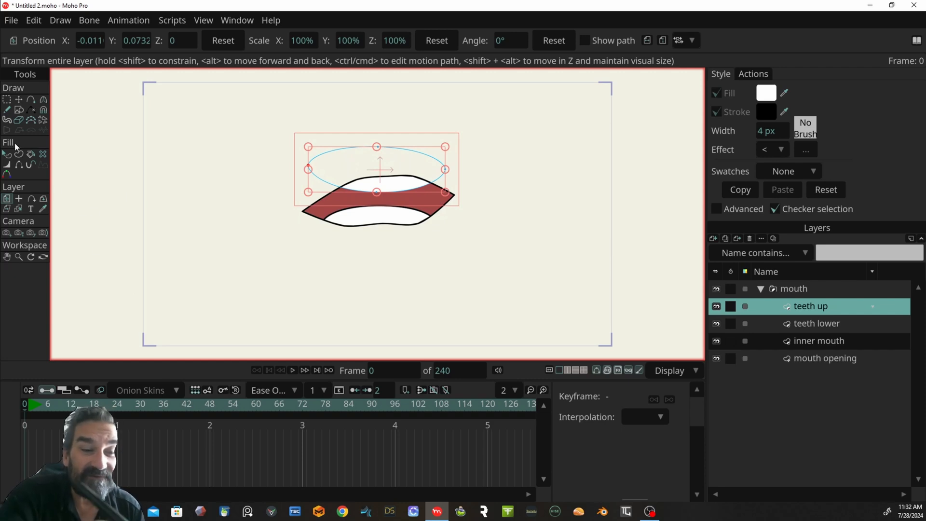
- Enable the black 4 px stroke on the upper teeth shape and clear the point selection
click(8, 156)
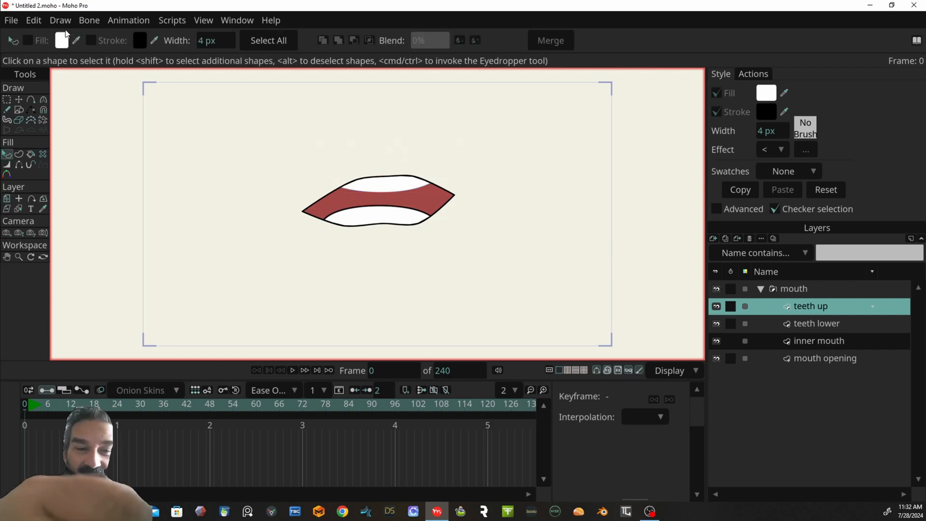
click(382, 185)
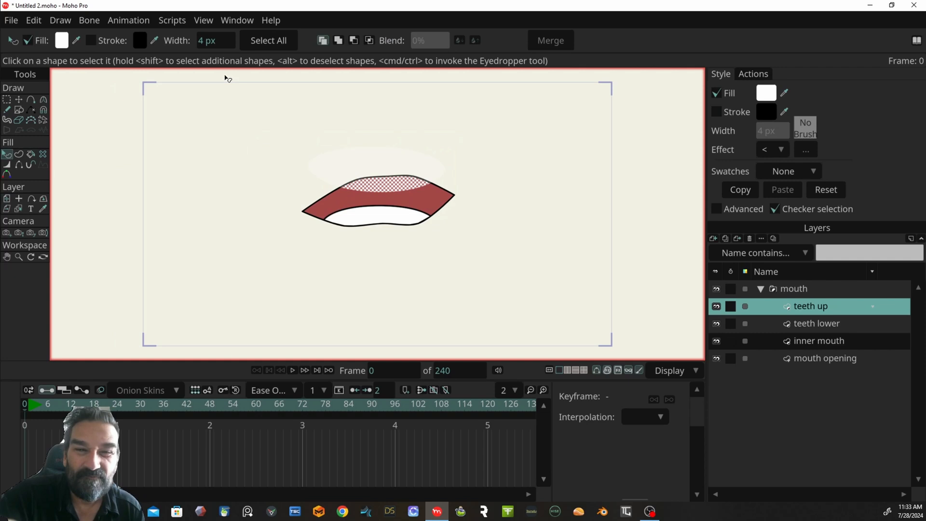
click(101, 42)
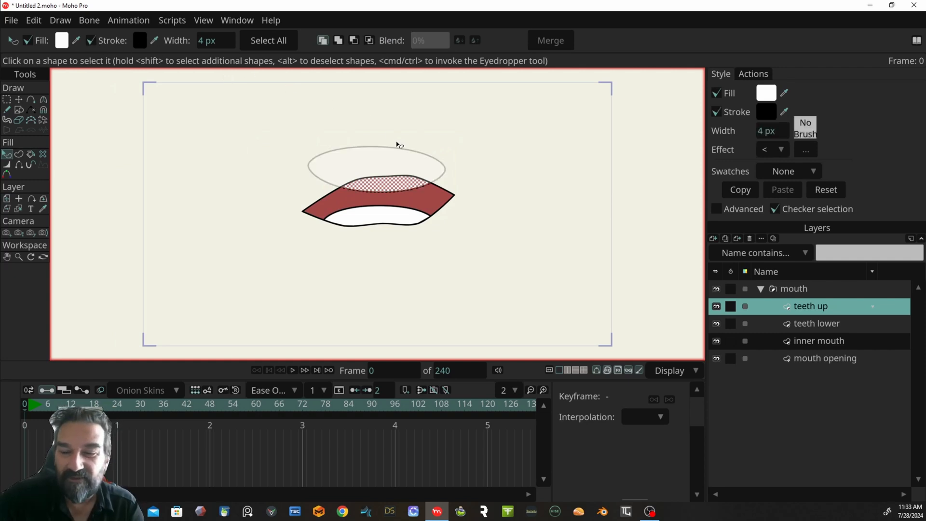
click(8, 100)
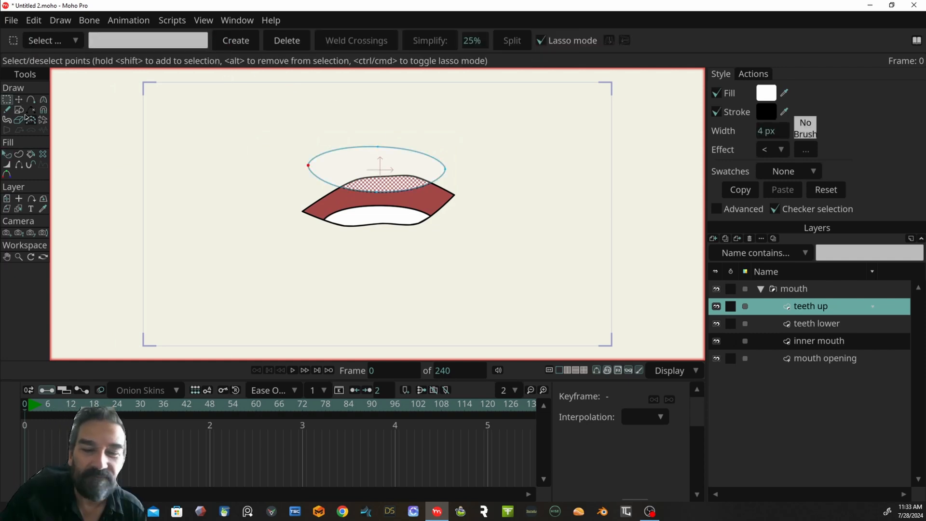
drag(283, 288, 279, 309)
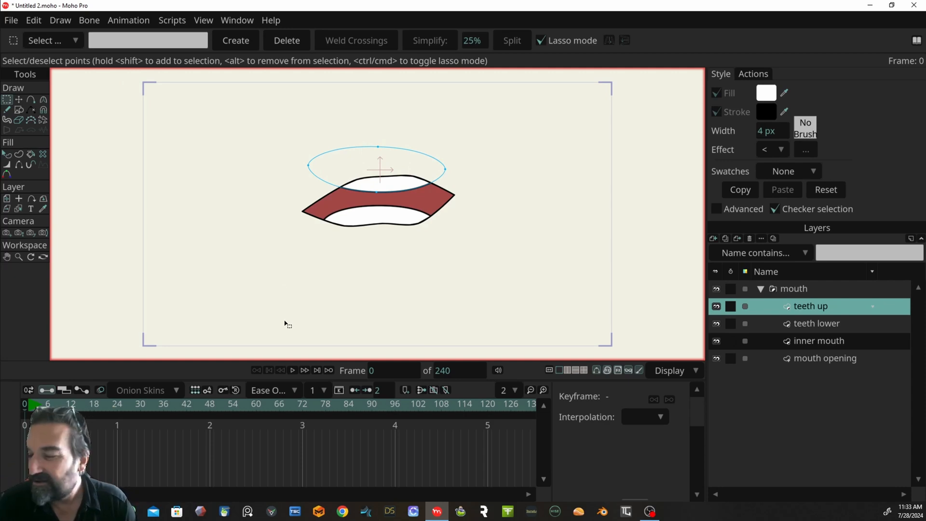
- Move the lower teeth shape slightly down within the mouth opening
click(826, 344)
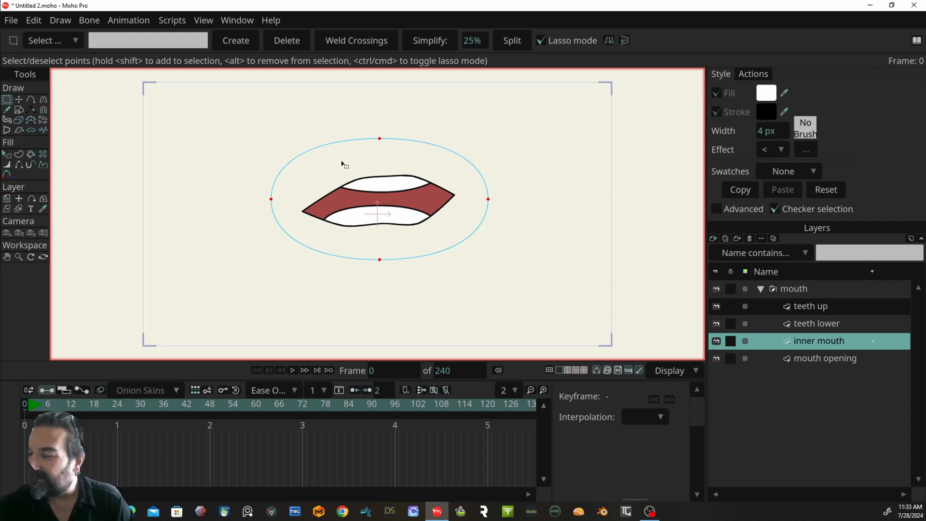
click(828, 327)
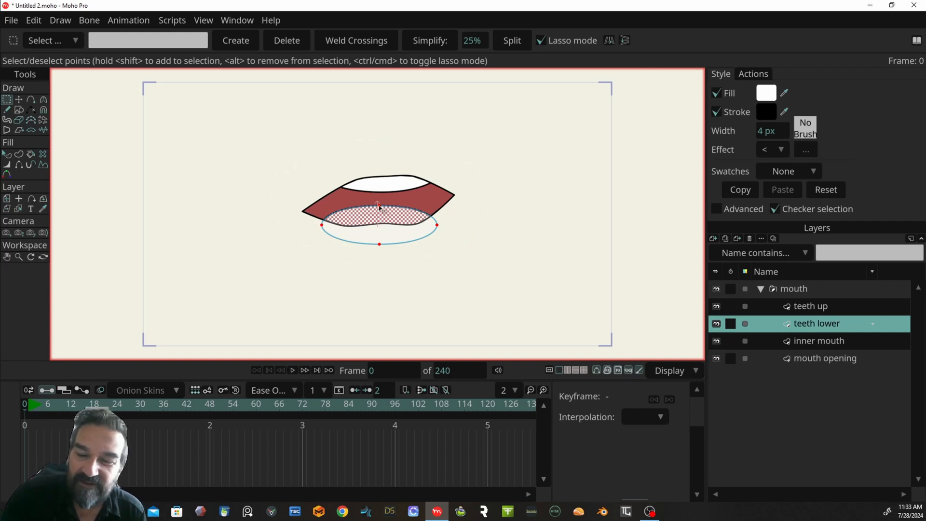
key(t)
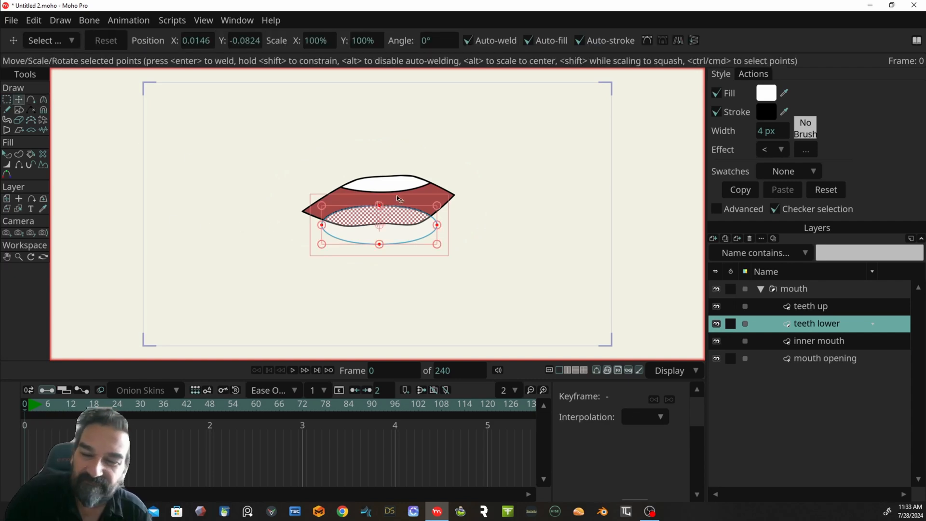
drag(398, 220, 403, 230)
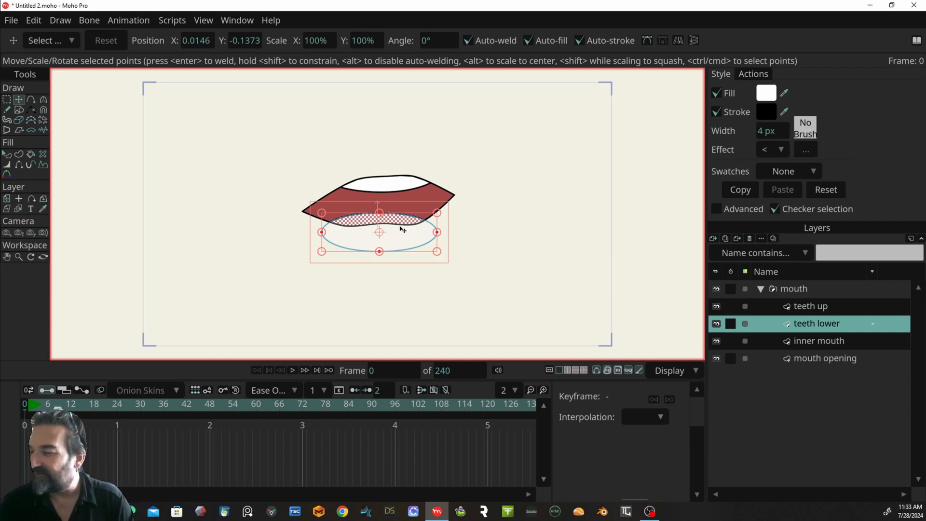
- At frame 7, move the mouth opening's upper and lower edge points together into a thin, nearly closed slit
click(839, 357)
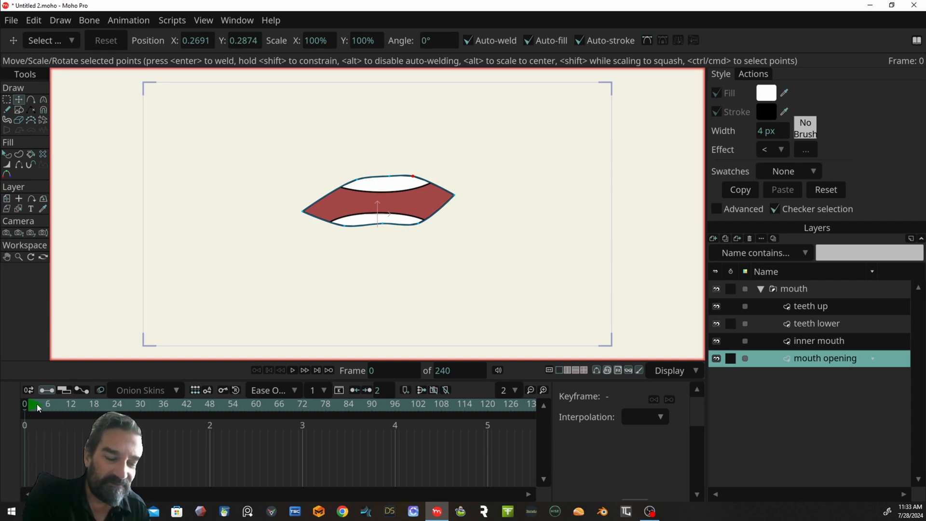
click(52, 404)
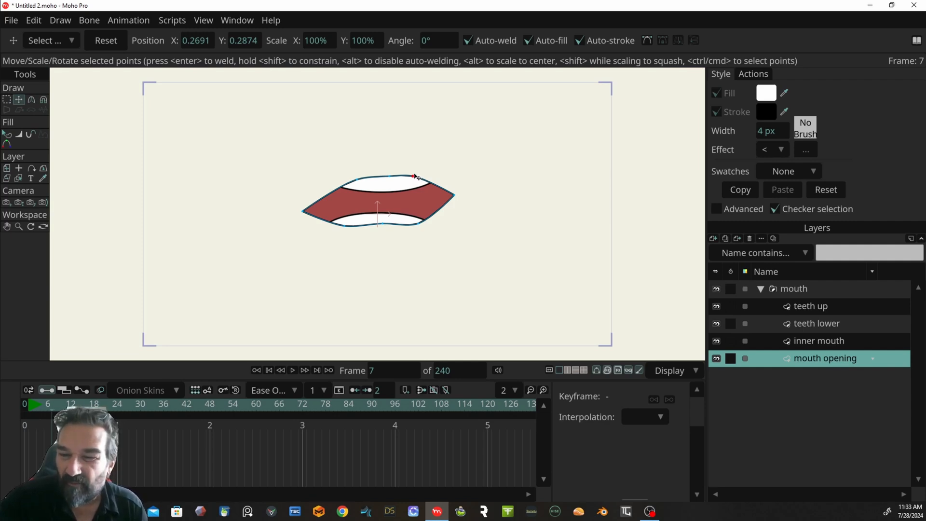
drag(414, 177, 411, 178)
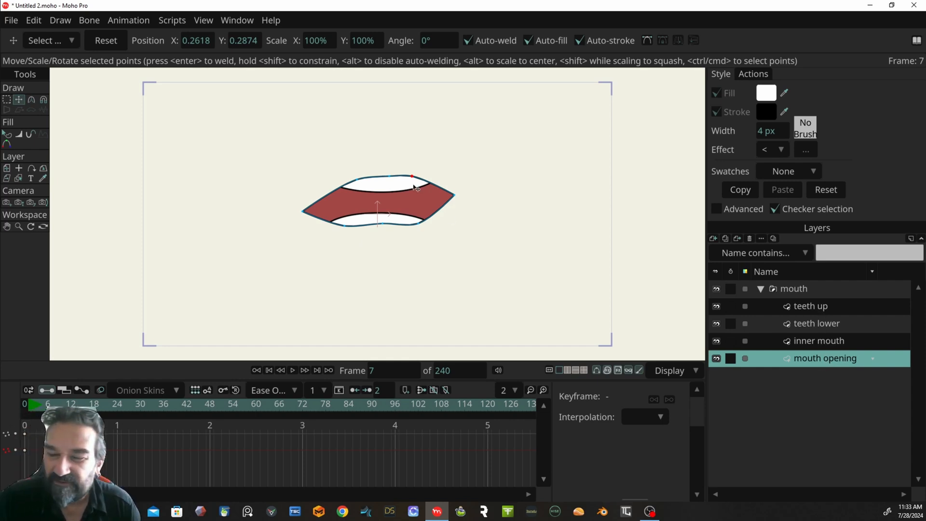
drag(411, 176, 421, 200)
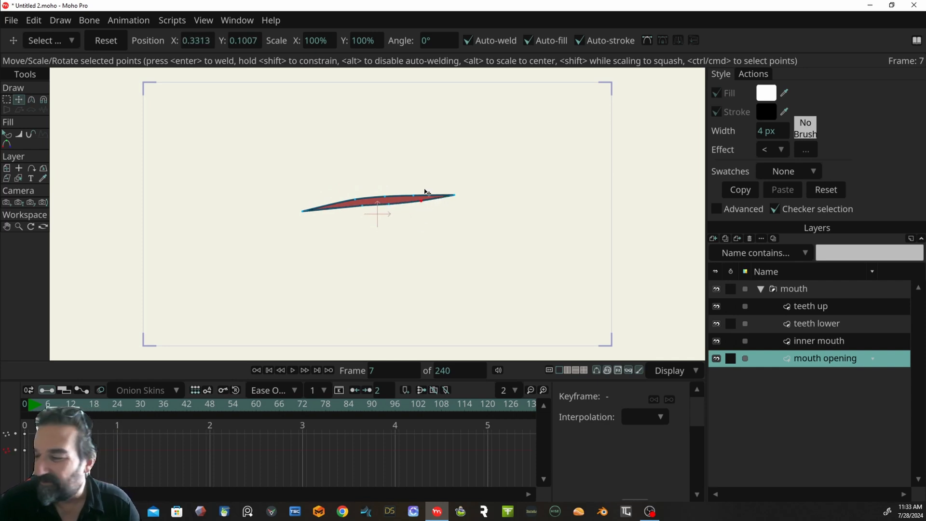
- At frame 7, move the teeth up layer down and the teeth lower layer up behind the narrow mouth opening
click(817, 307)
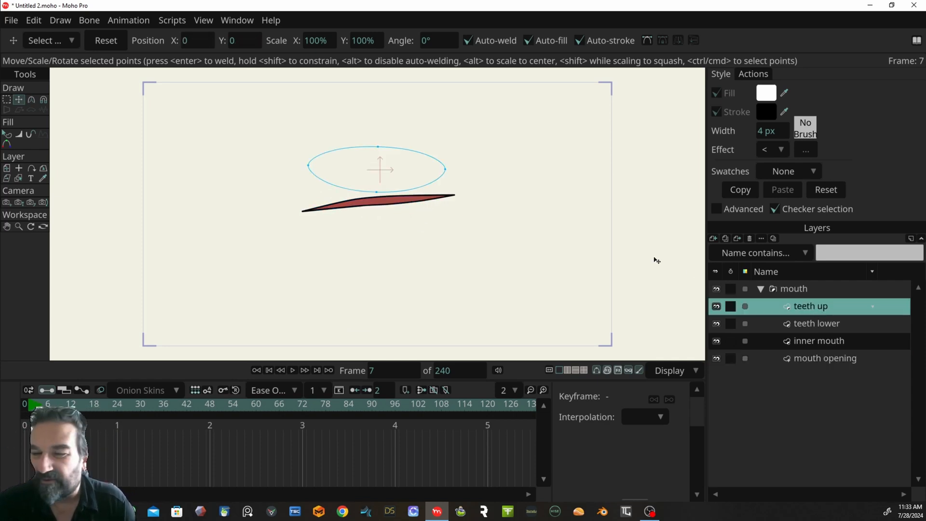
click(7, 168)
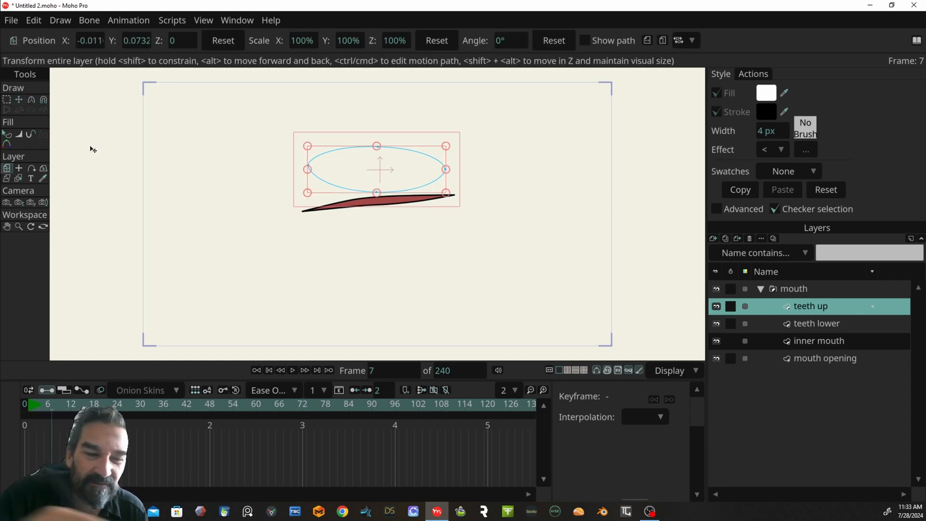
drag(403, 170, 417, 182)
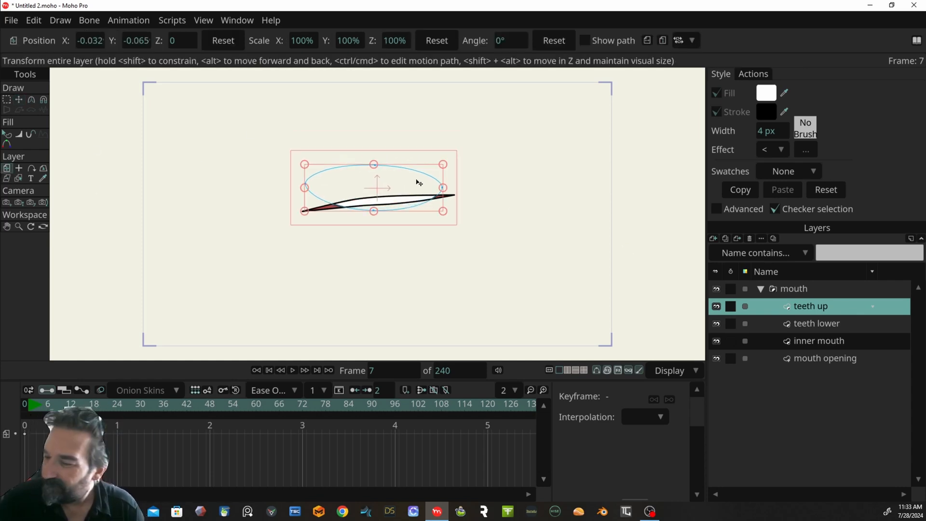
click(828, 324)
drag(399, 240, 401, 225)
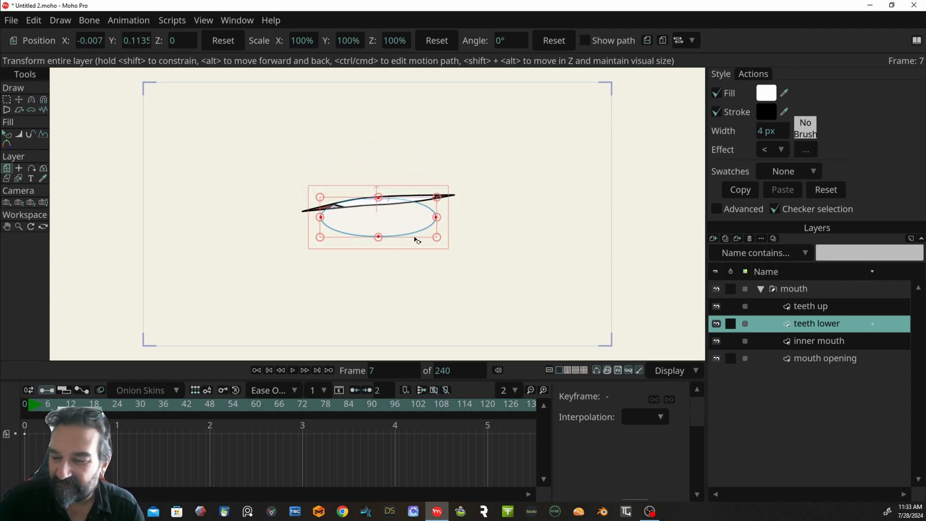
- At frame 24, move the mouth opening's upper and lower edge points apart to open the mouth
drag(63, 404, 116, 406)
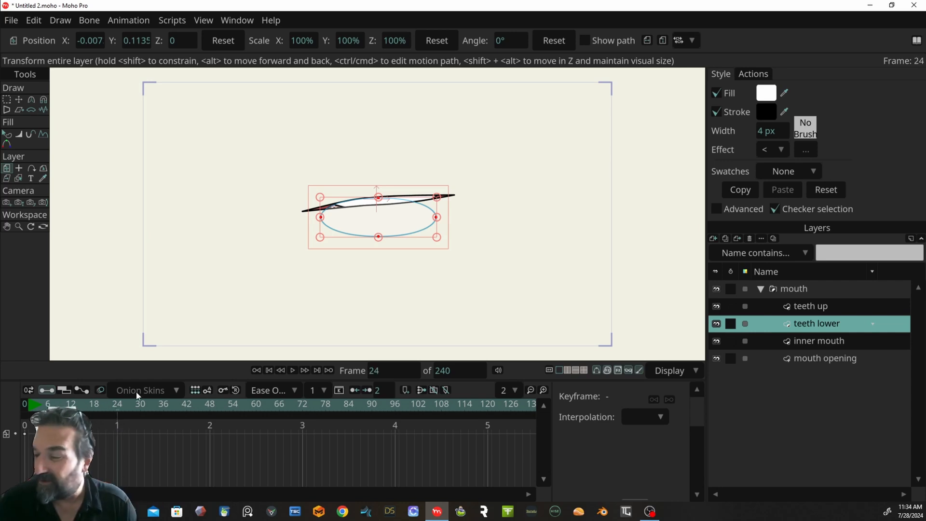
click(820, 358)
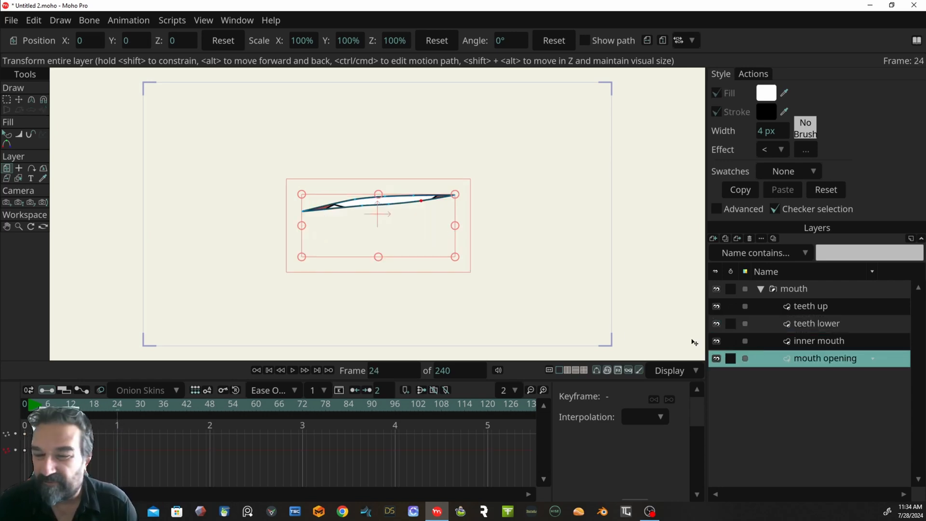
key(g)
drag(168, 149, 179, 181)
click(20, 99)
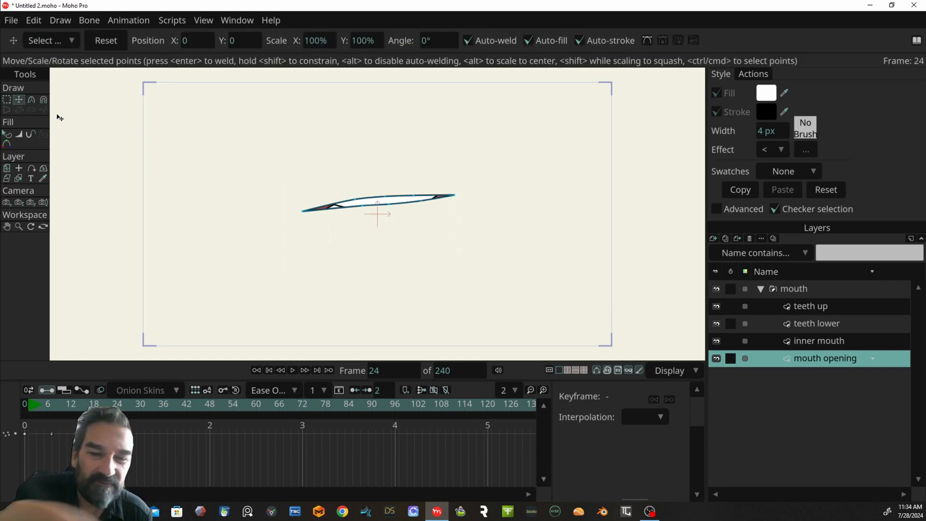
mouse_move(419, 199)
mouse_down()
mouse_move(415, 212)
mouse_move(388, 215)
mouse_move(392, 242)
mouse_move(341, 223)
mouse_move(356, 200)
mouse_move(352, 187)
mouse_move(417, 180)
mouse_up()
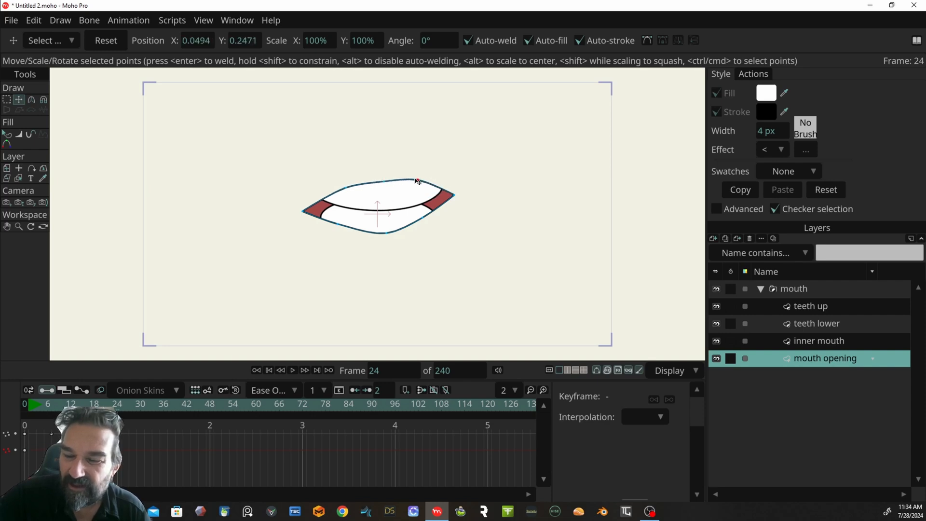
- At frame 24, move the teeth up layer up and the teeth lower layer down to separate the teeth
click(834, 306)
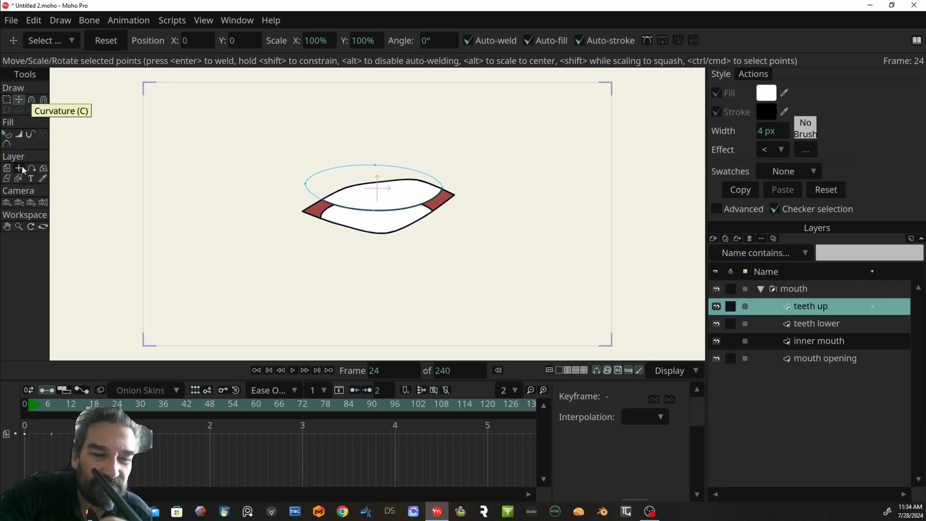
key(m)
drag(414, 190, 410, 177)
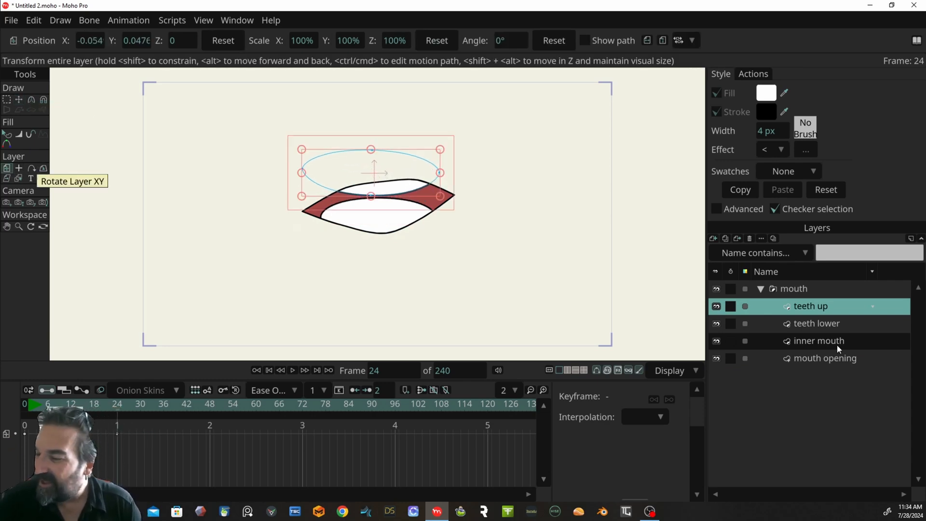
click(833, 324)
drag(403, 214, 405, 236)
click(6, 99)
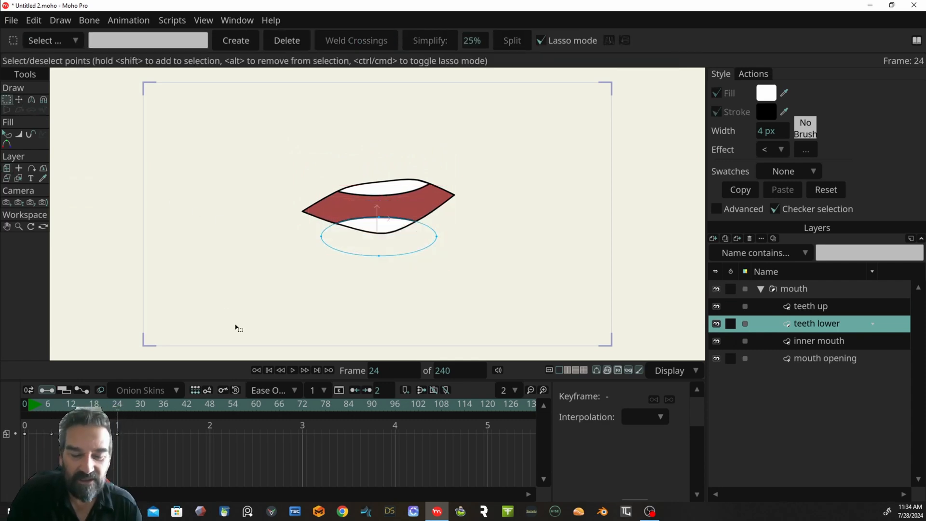
- Delete the teeth lower layer's keyframes at frames 7 and 24 and return to frame 0
drag(121, 407, 82, 407)
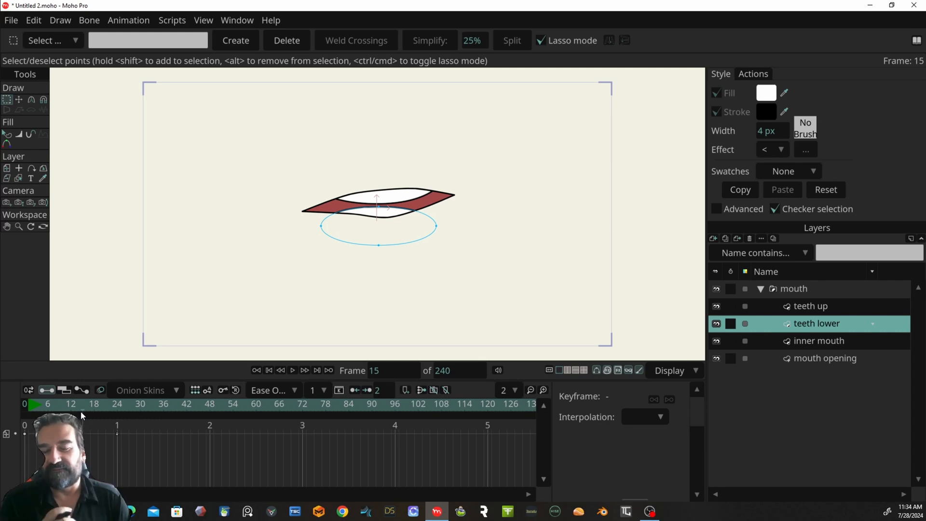
drag(150, 447, 47, 414)
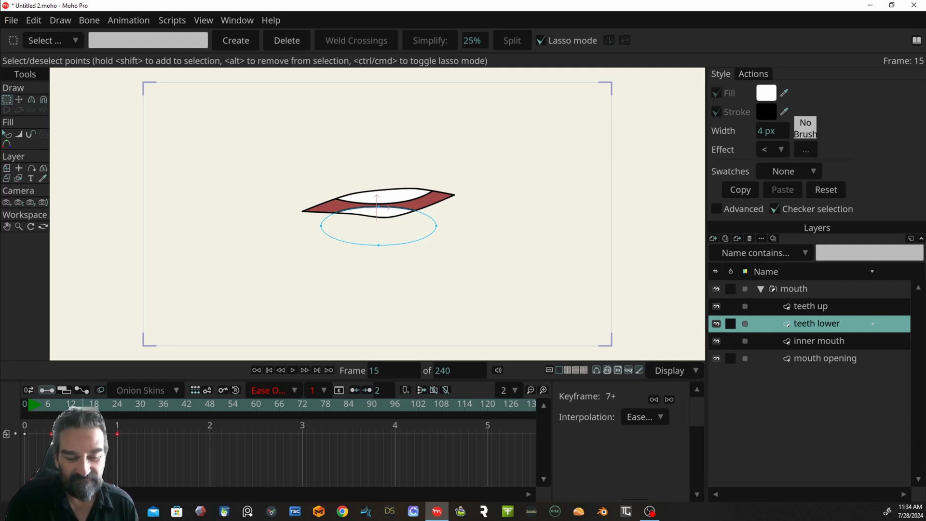
key(Delete)
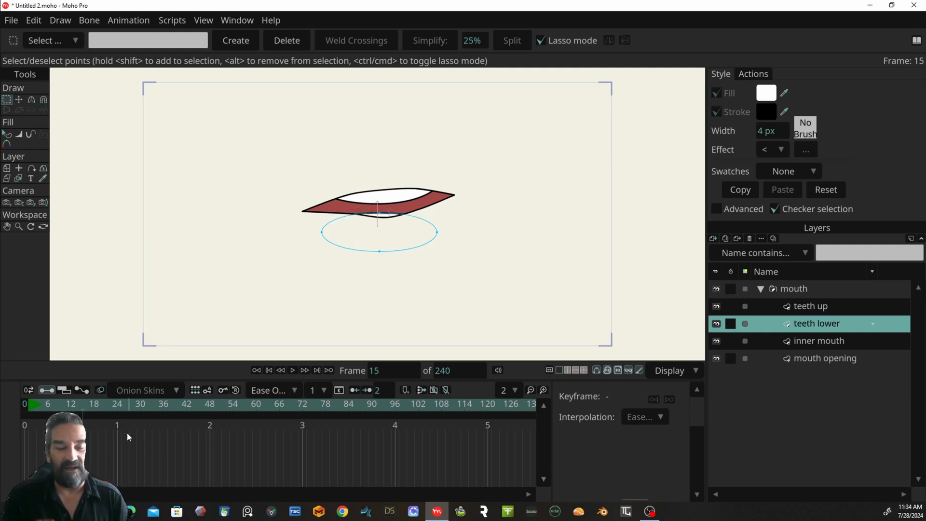
click(22, 401)
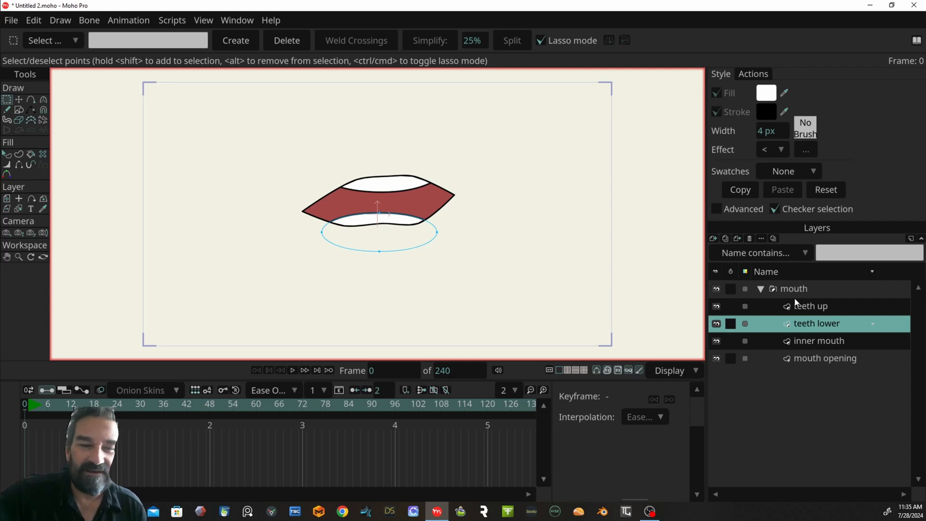
- Add a new vector layer above the mouth group and name it head
click(823, 288)
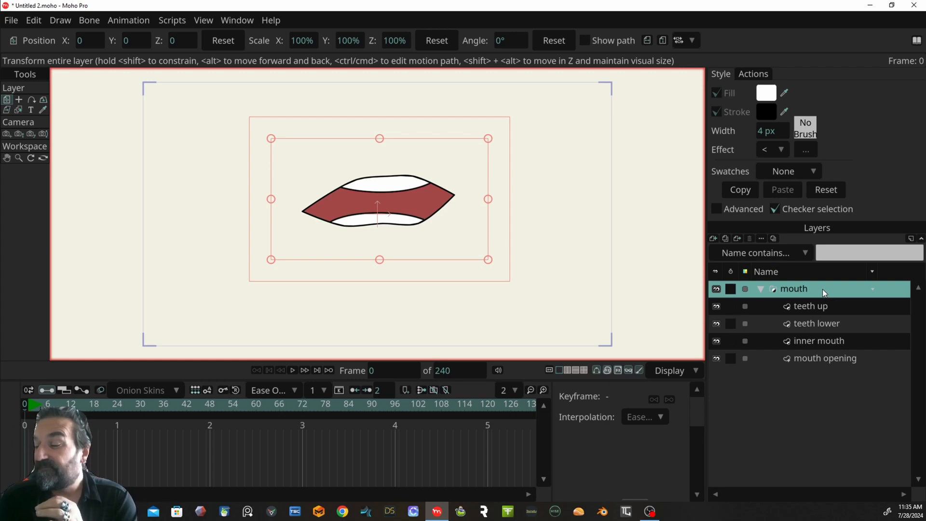
click(713, 239)
click(728, 249)
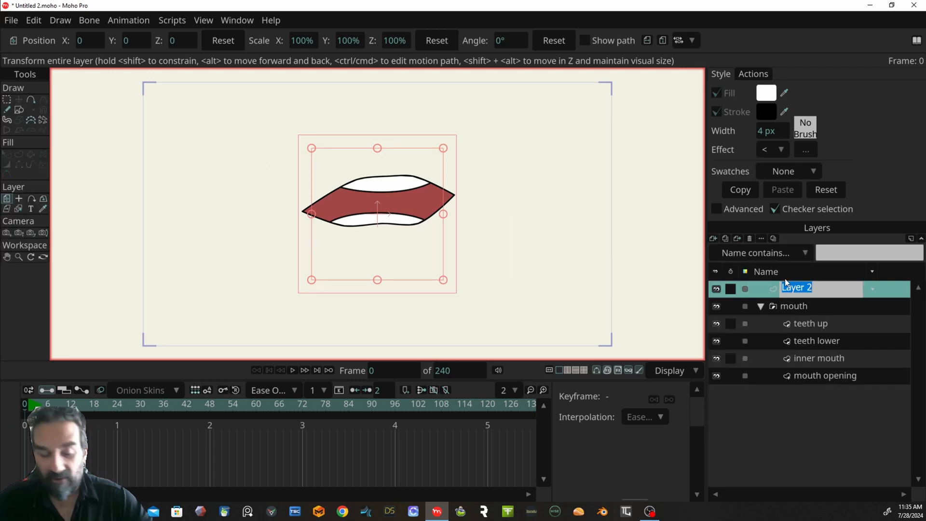
text(head)
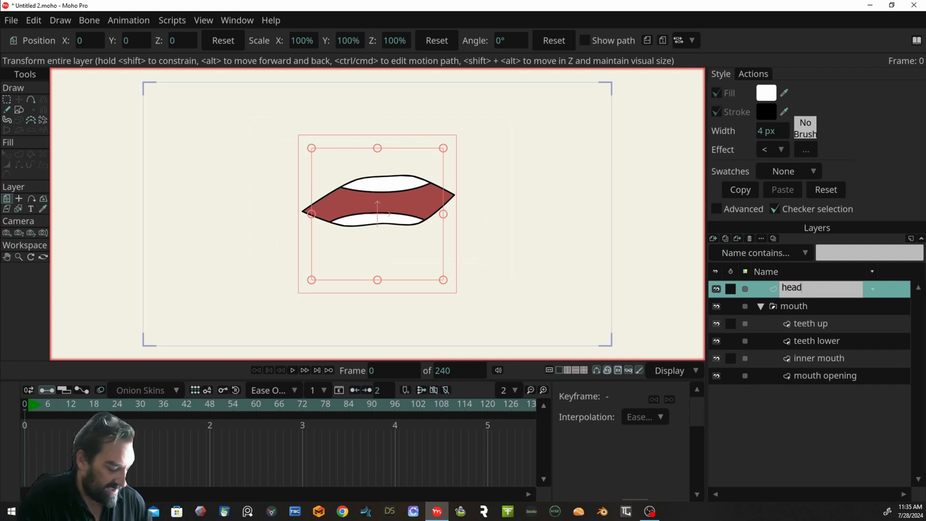
key(Return)
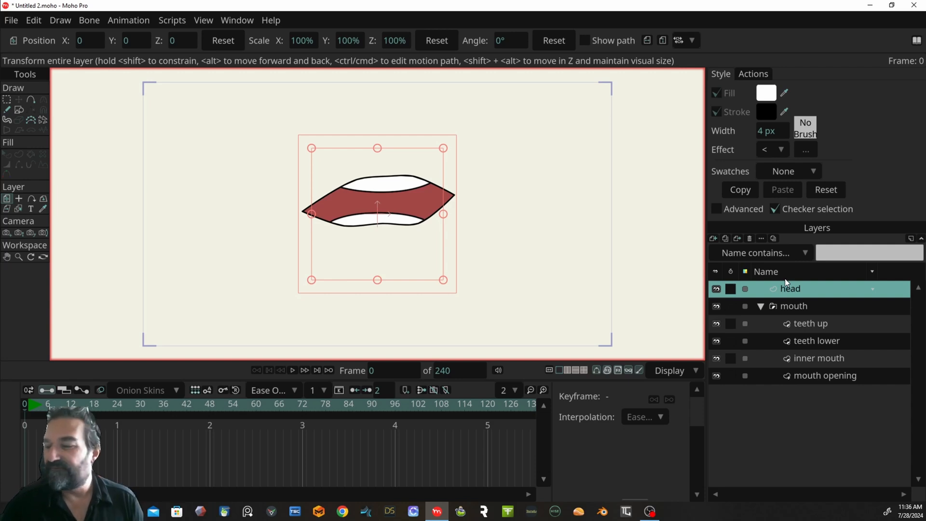
- Group the head vector layer into a new group and name the group head
right_click(817, 287)
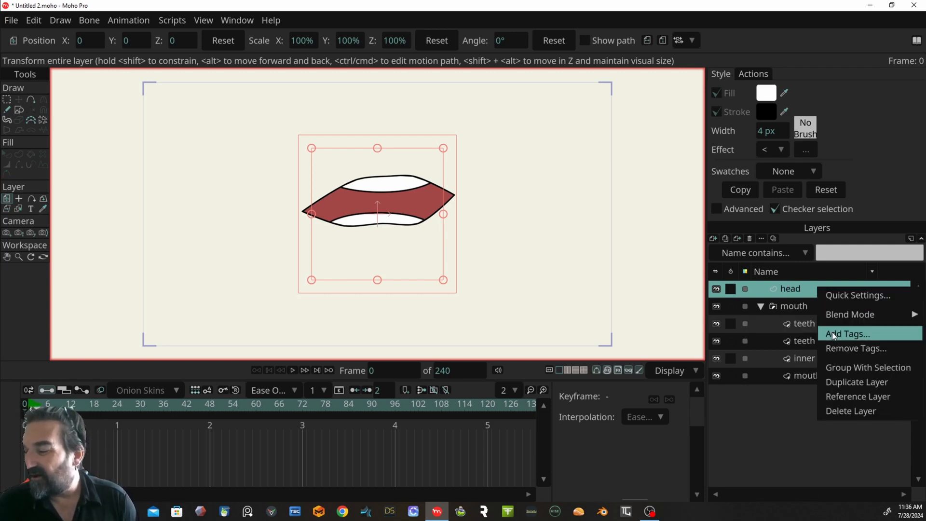
click(833, 366)
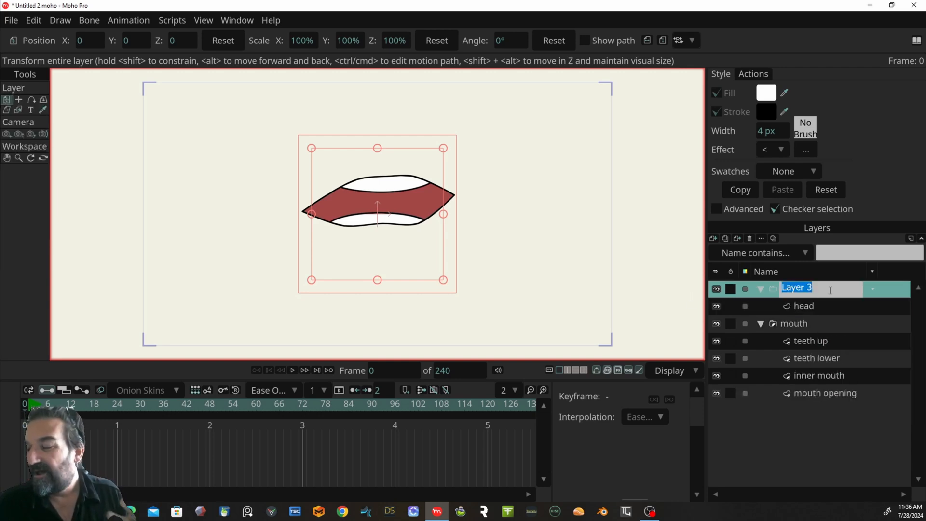
text(head)
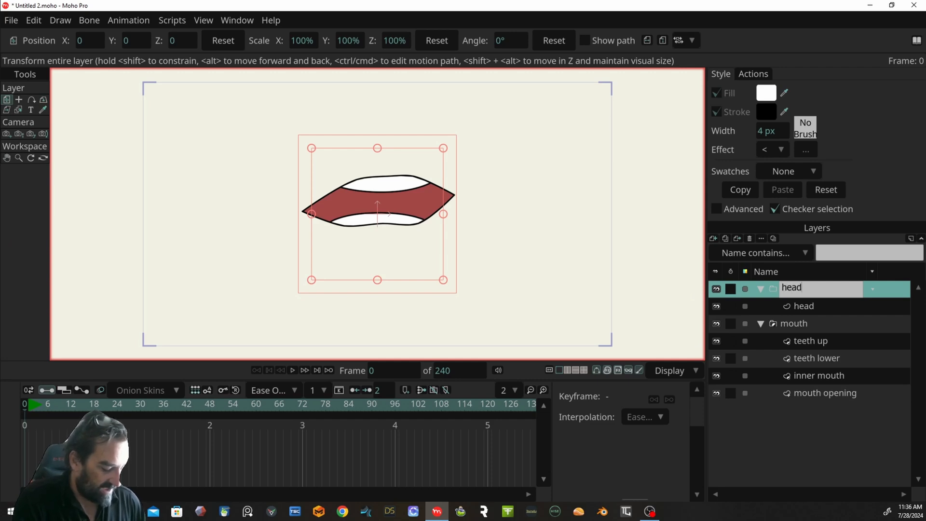
key(Return)
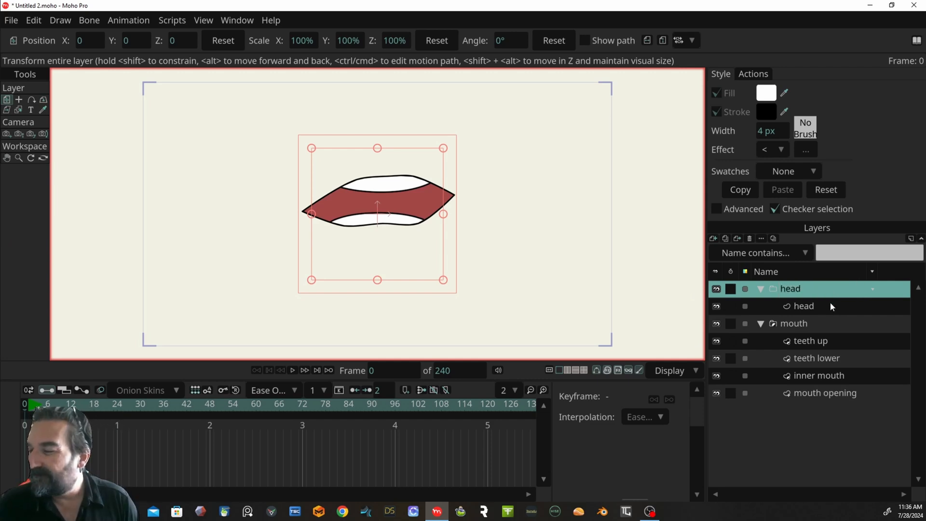
- Move the mouth group into the head group, above the head vector layer
click(809, 310)
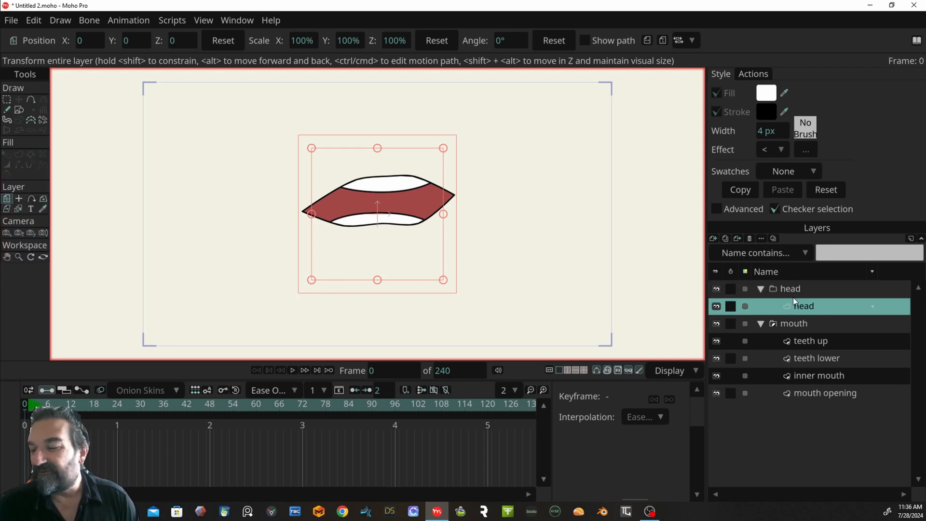
click(802, 322)
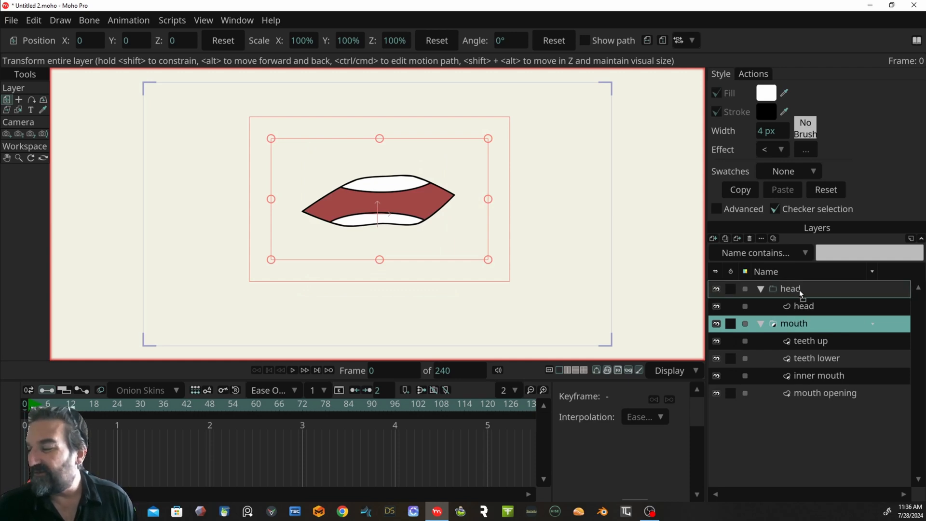
drag(800, 289, 800, 289)
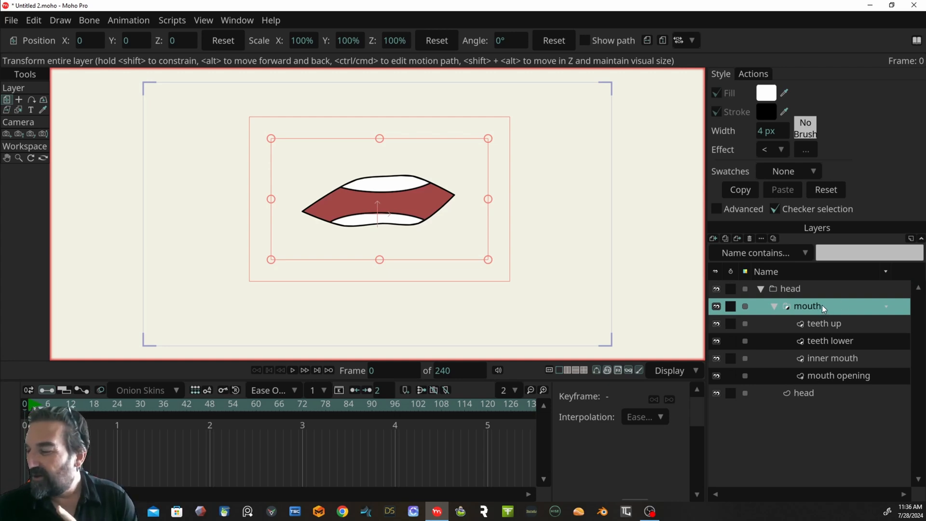
- Convert the head group to a bone layer
click(816, 290)
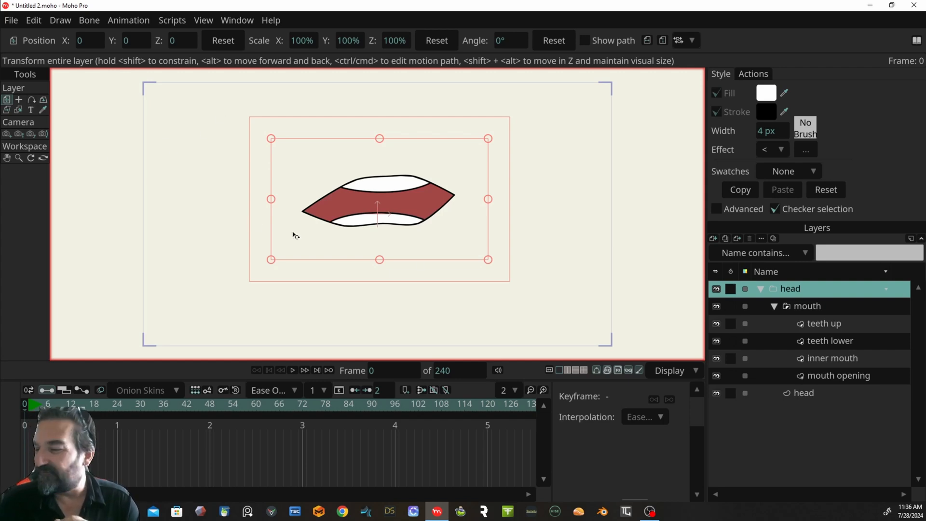
right_click(809, 283)
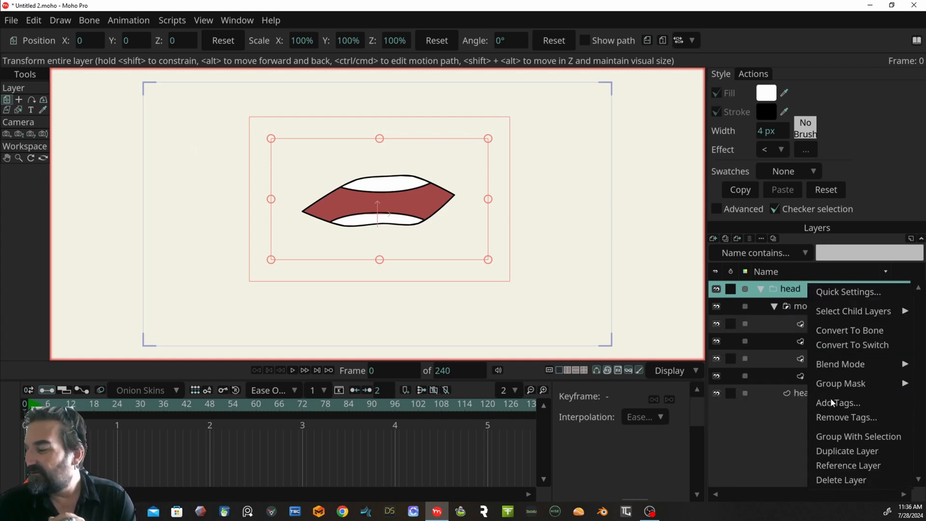
click(845, 334)
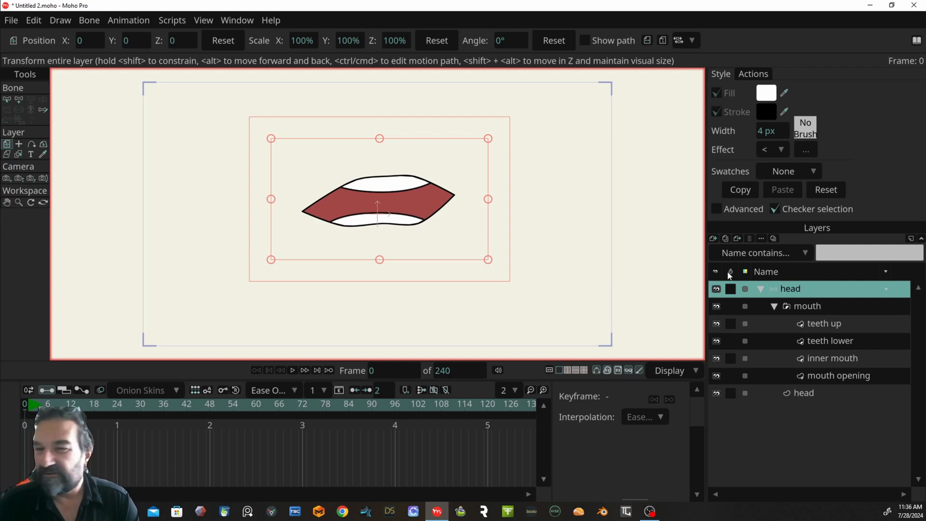
- Add a short, roughly vertical bone above and to the right of the mouth and name it mouth open
click(20, 100)
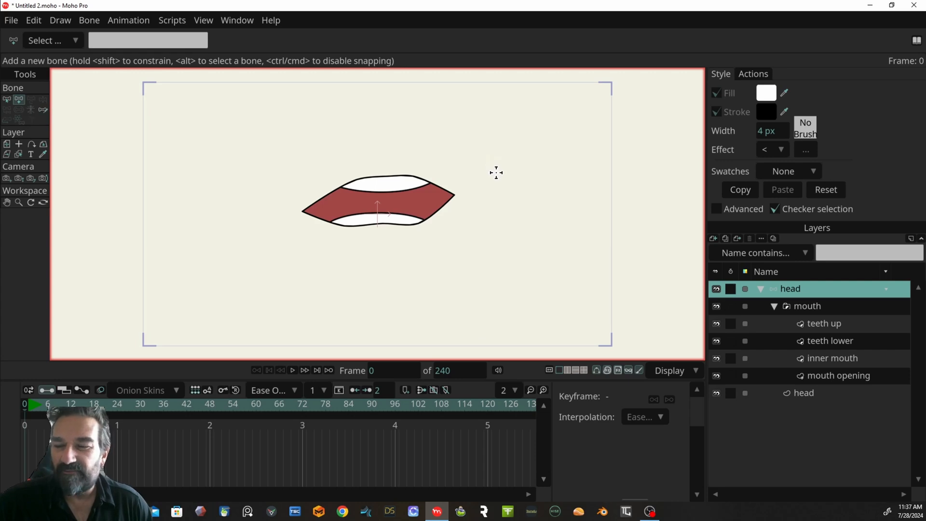
drag(501, 171, 499, 132)
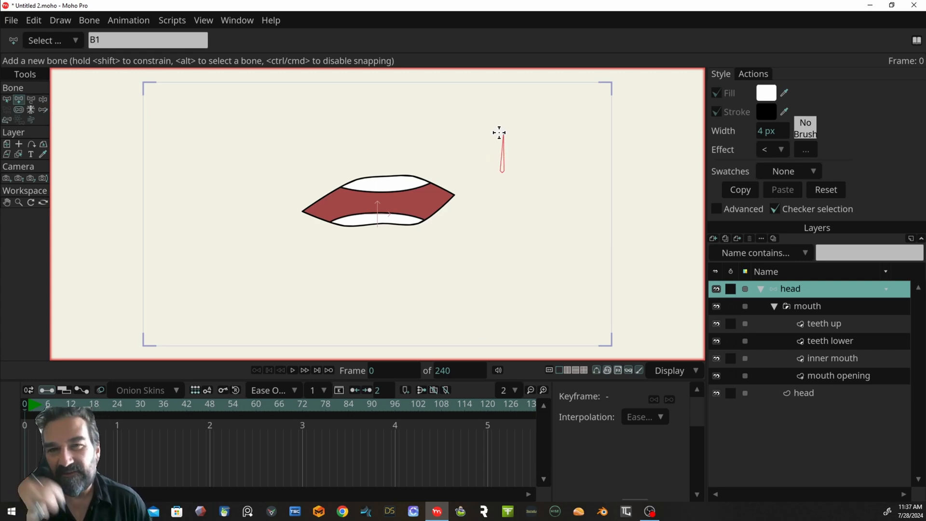
click(109, 41)
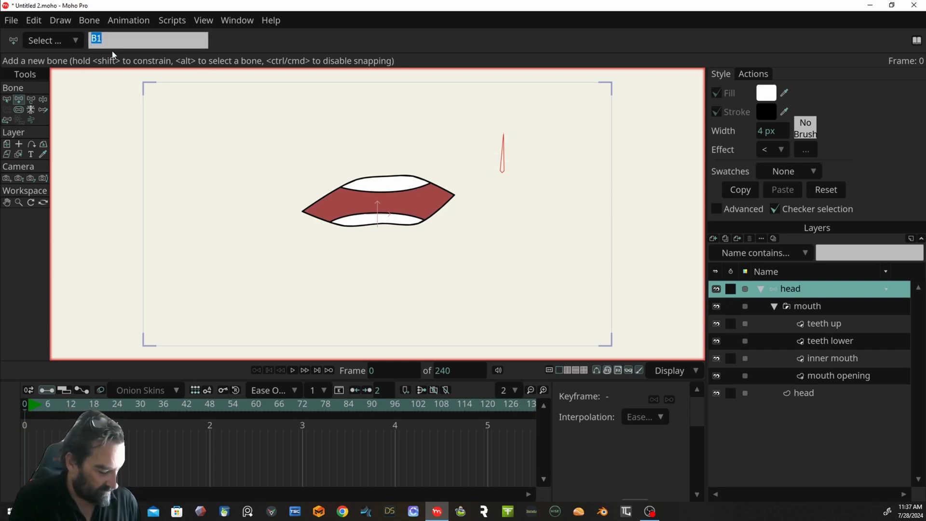
text(mouth open)
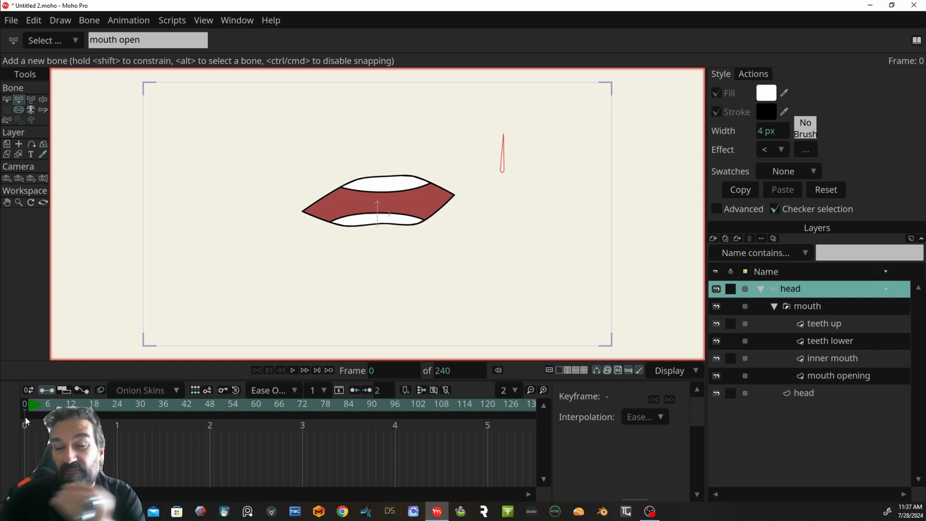
- Make a smart bone dial named mouth open with minimum angle 0, maximum angle 90 and a duration of 100 frames
click(95, 24)
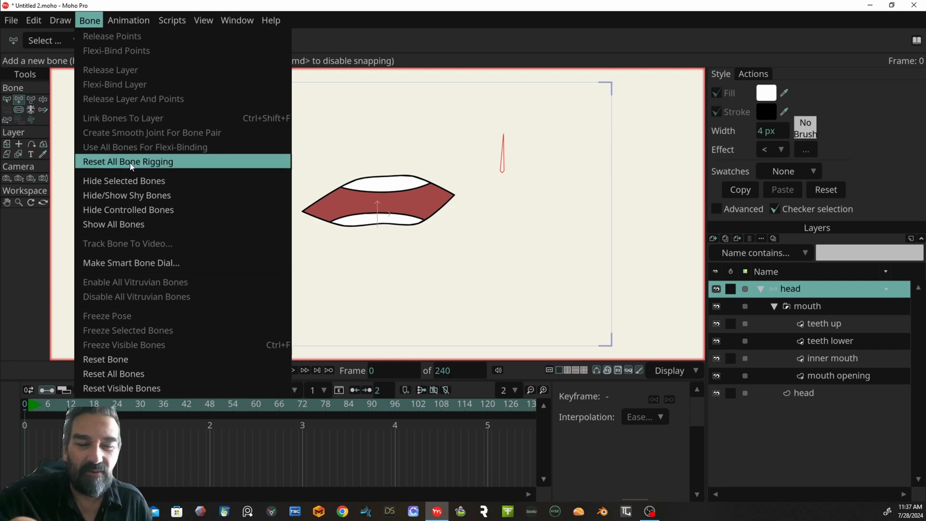
click(130, 268)
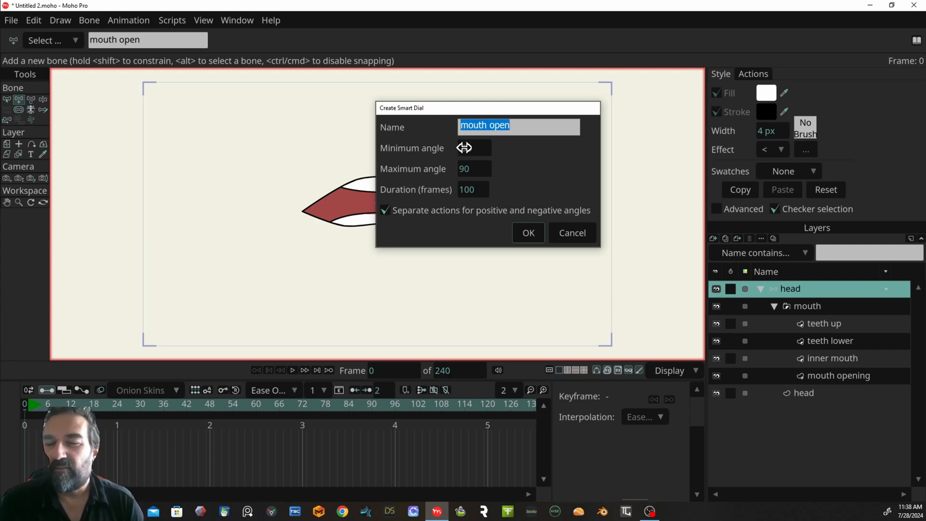
double_click(474, 148)
text(0)
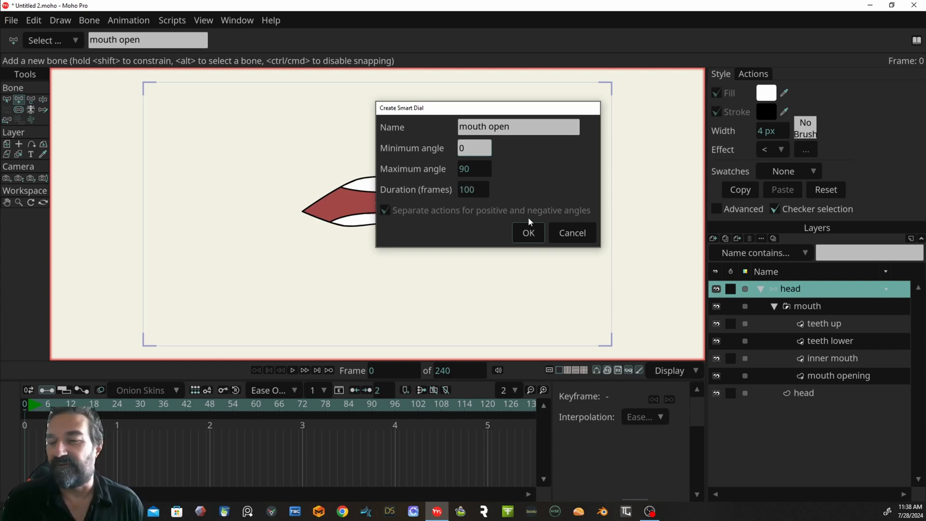
click(528, 232)
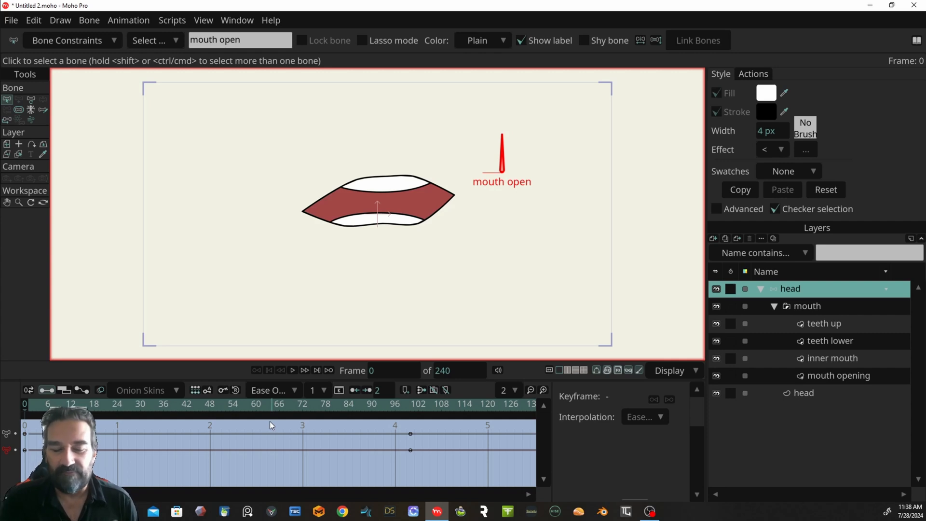
- Scrub through the smart bone action's timeline to examine how the mouth open dial rotates
drag(36, 406, 291, 411)
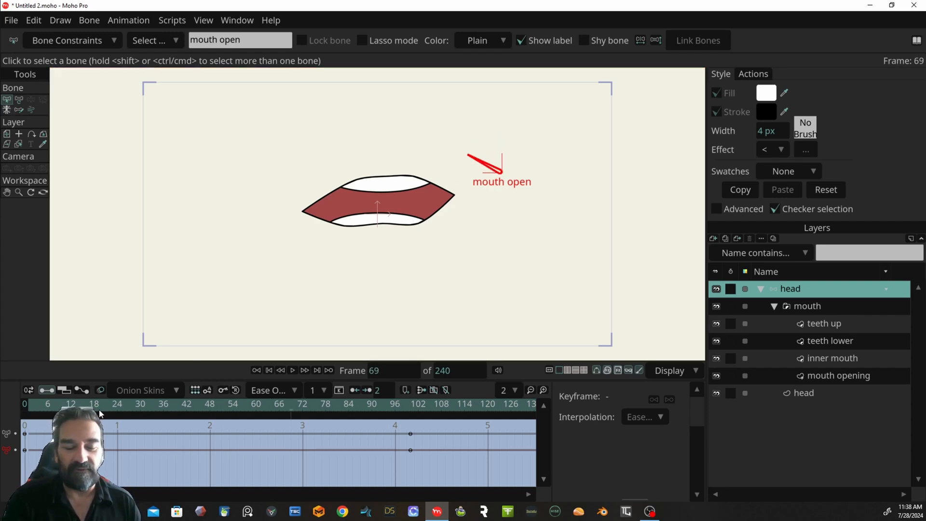
click(63, 409)
drag(55, 413, 364, 407)
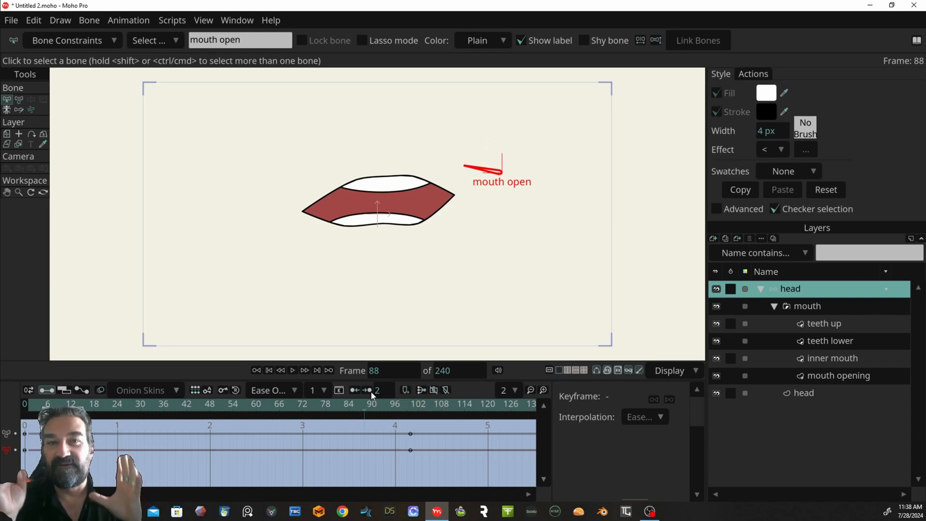
- At frame 0 of the mouth open action, move the mouth opening layer's upper and lower points together into a nearly closed line
click(296, 404)
drag(296, 404, 410, 403)
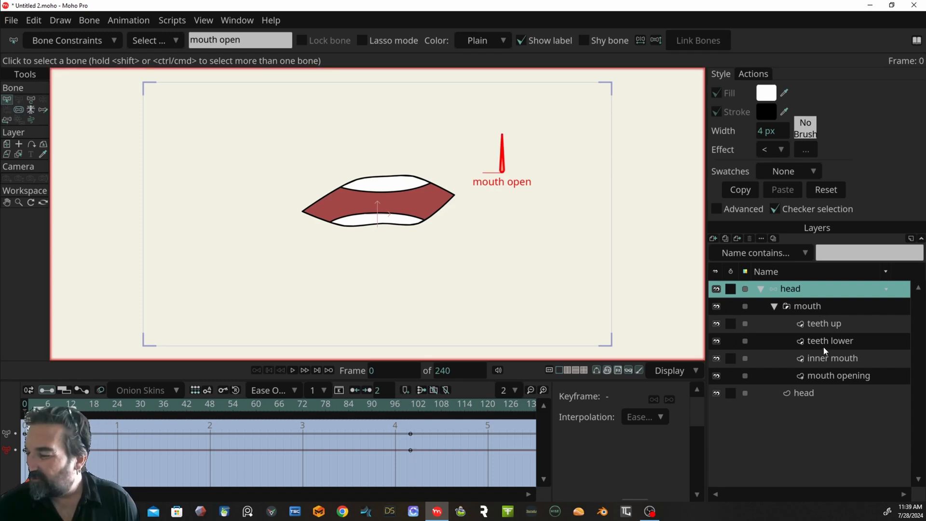
click(828, 378)
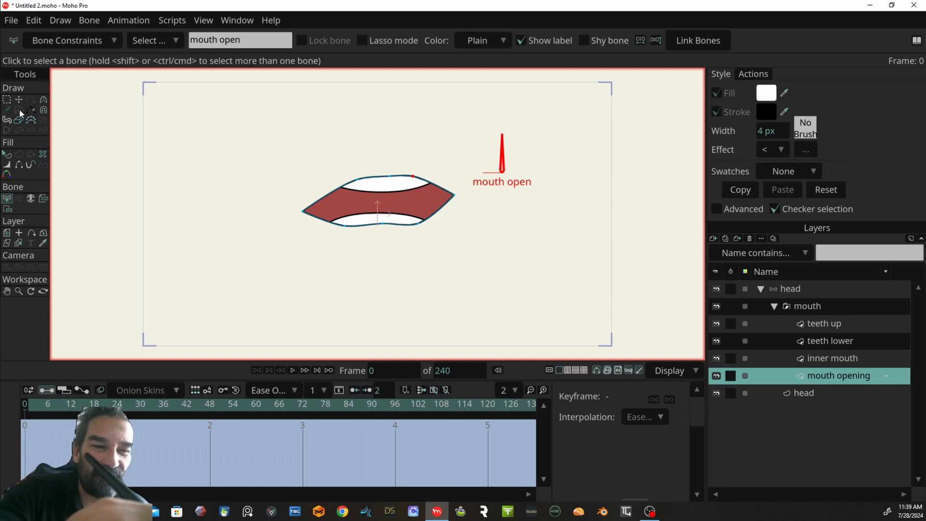
key(g)
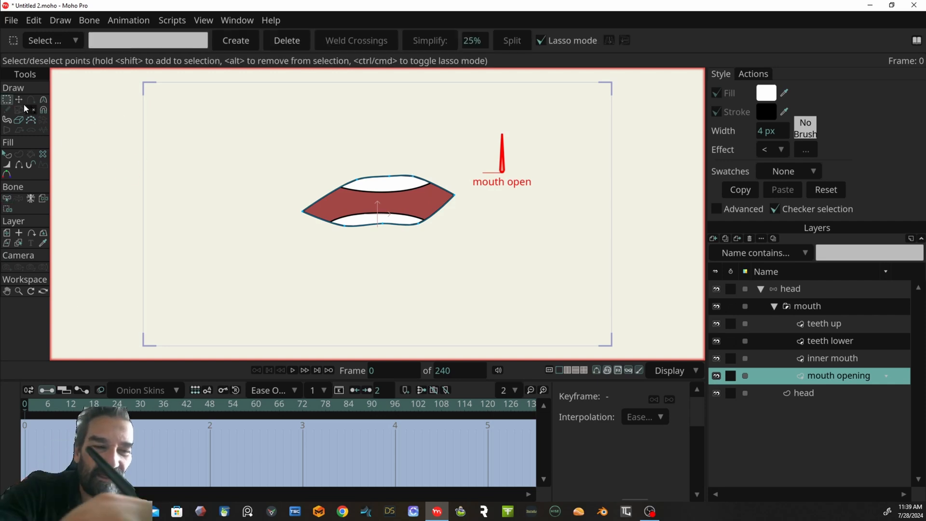
key(t)
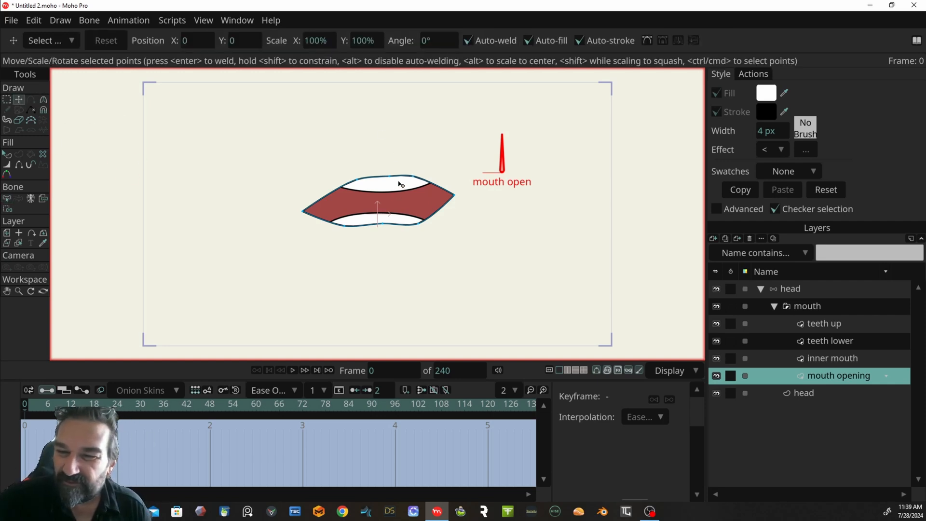
drag(391, 179, 353, 208)
drag(416, 177, 422, 200)
drag(382, 223, 381, 202)
drag(344, 225, 343, 208)
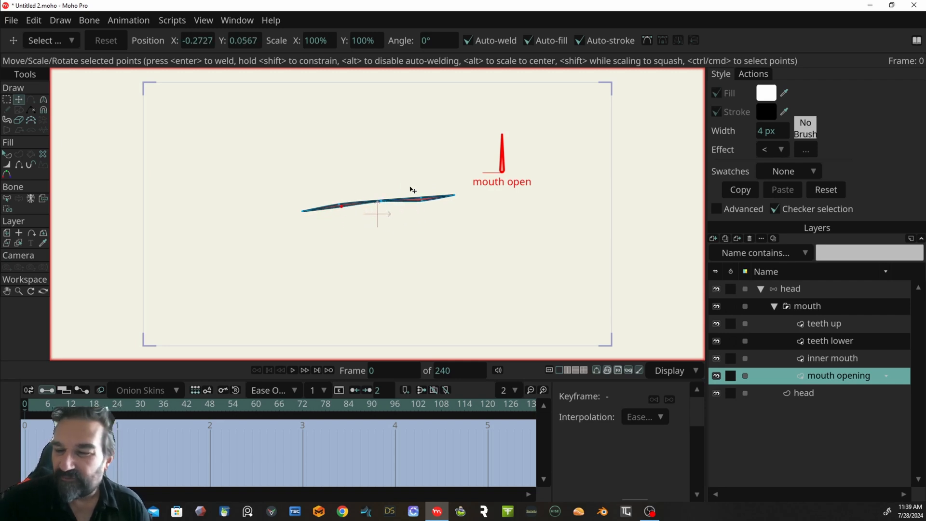
- At frame 0, move the teeth up layer down and the teeth lower layer up so both overlap the closed mouth line
click(847, 327)
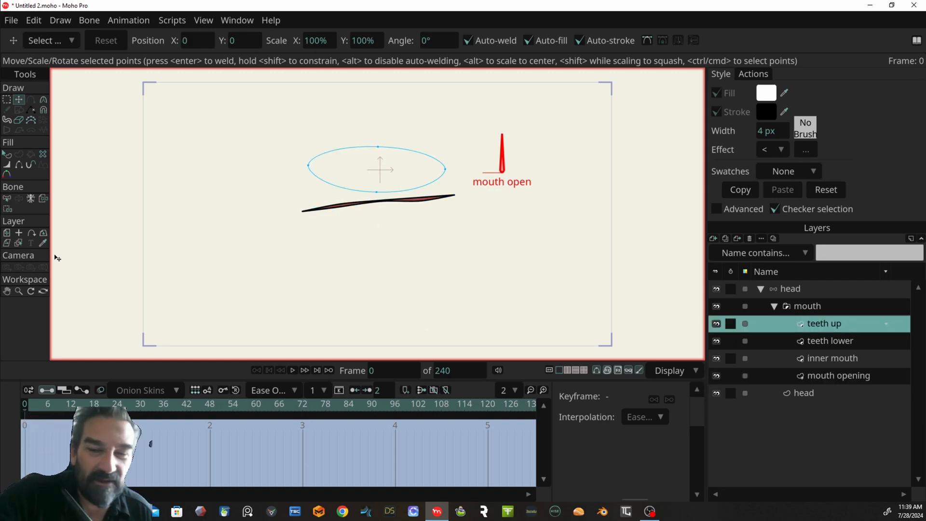
click(7, 233)
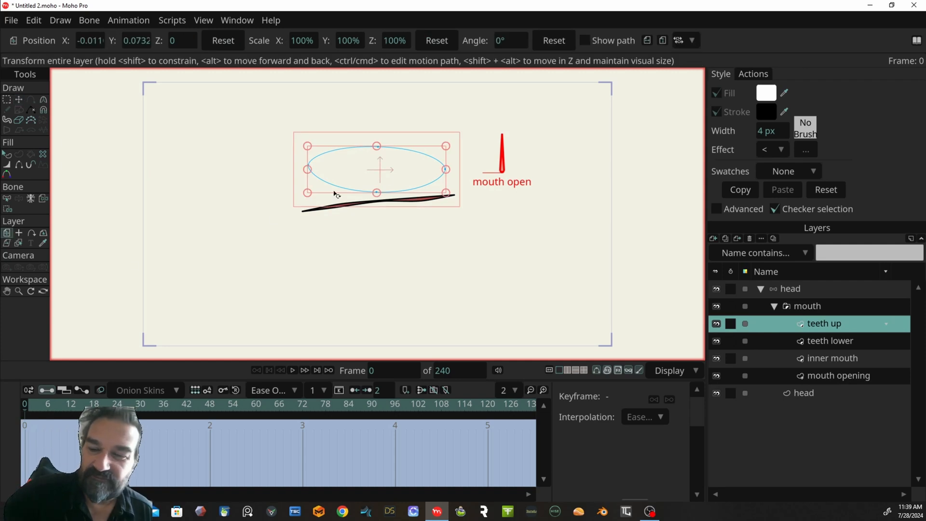
drag(410, 167, 411, 188)
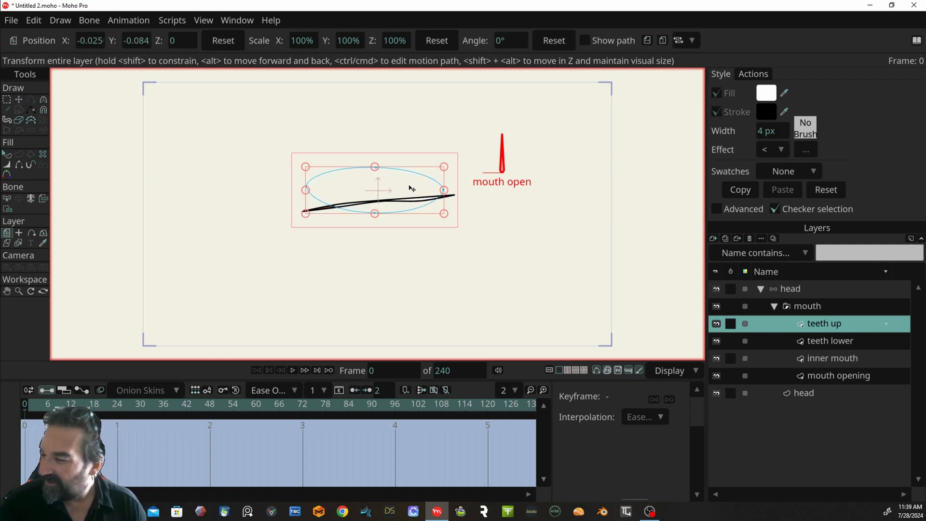
click(845, 343)
drag(414, 233, 413, 217)
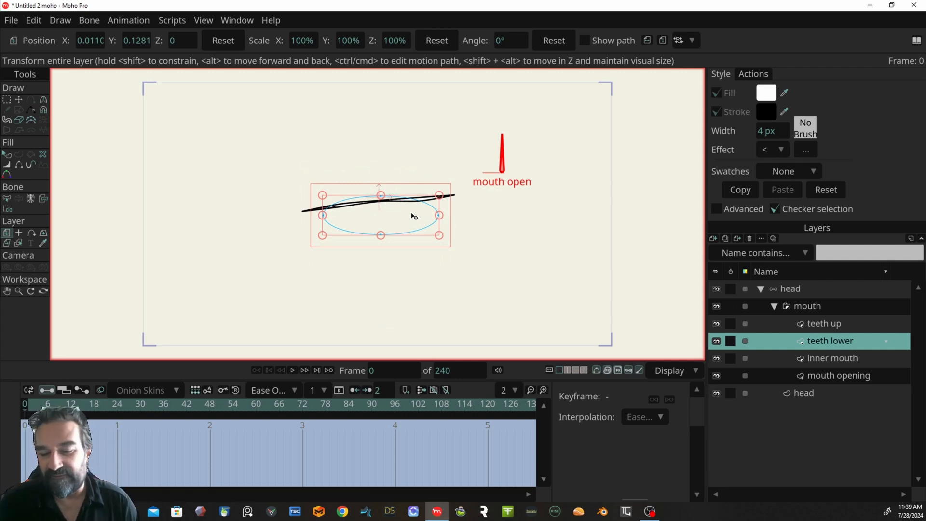
- At frame 100 of the mouth open action, raise the mouth opening's upper points into an arched upper lip
drag(26, 406, 426, 409)
click(805, 288)
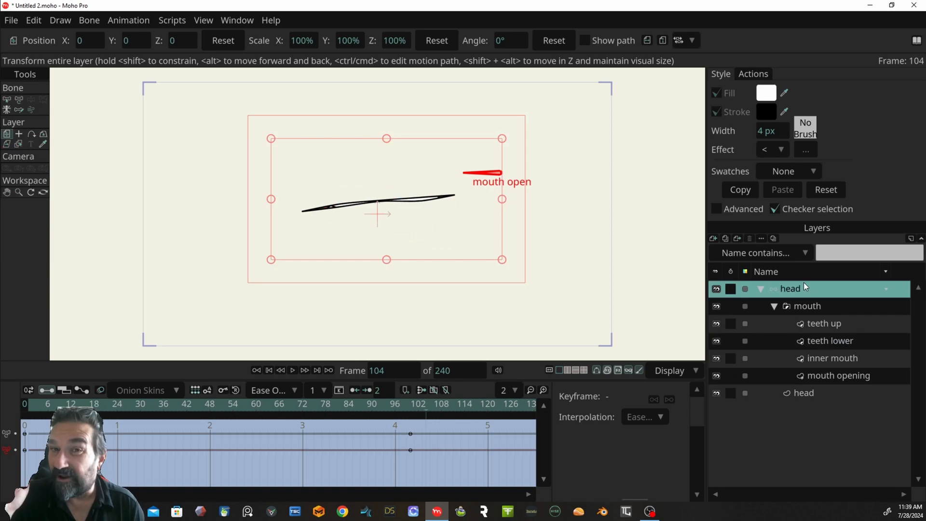
drag(415, 408, 410, 405)
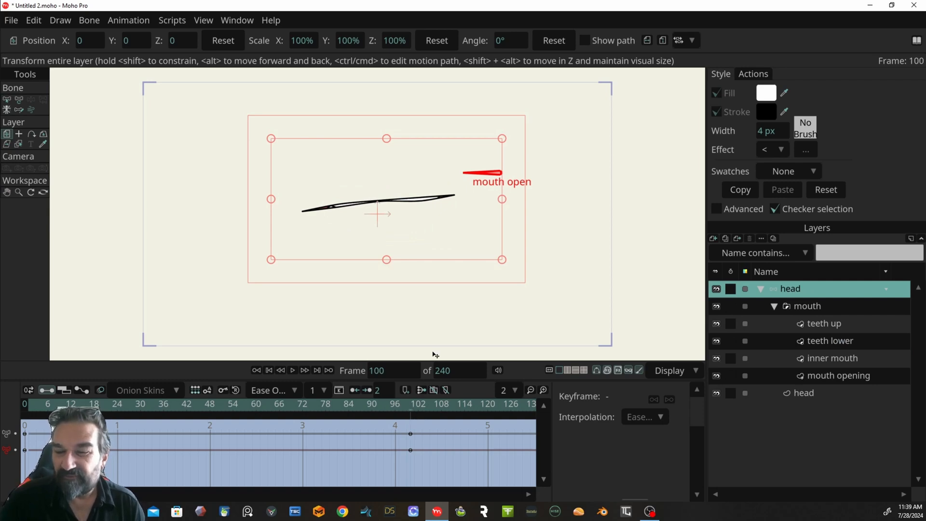
click(849, 378)
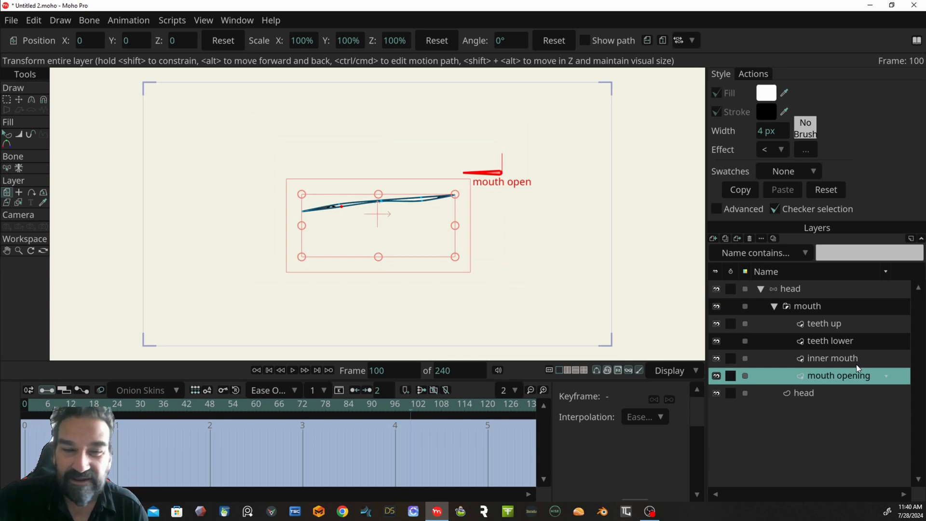
click(8, 100)
drag(96, 126, 100, 141)
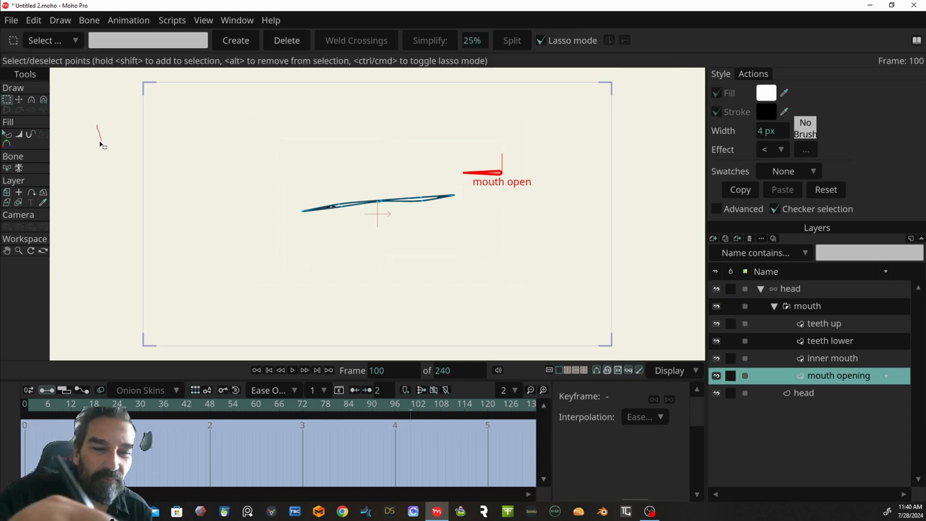
click(19, 100)
drag(383, 199, 381, 166)
drag(421, 197, 376, 175)
drag(340, 206, 333, 184)
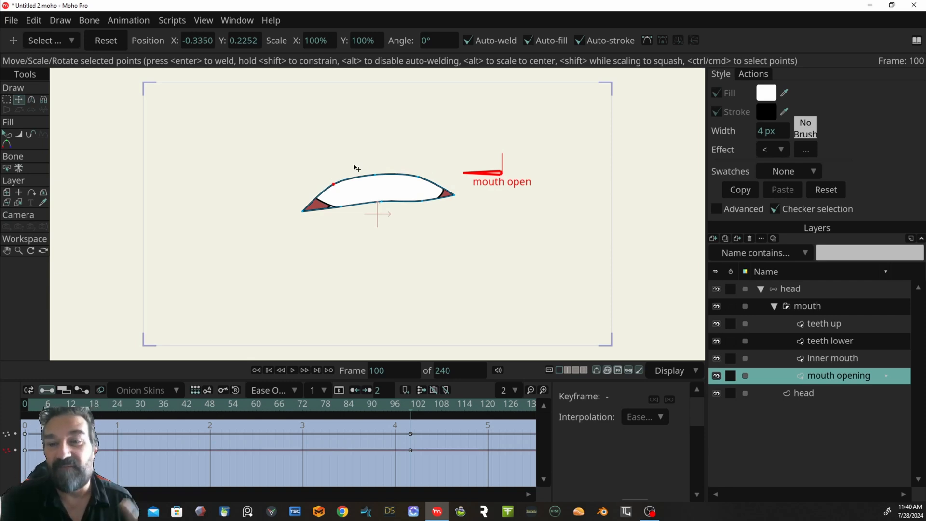
- Pull the mouth opening's lower points down into a rounded lower lip at frame 100
drag(341, 205, 338, 224)
drag(383, 202, 383, 231)
drag(422, 201, 426, 225)
drag(338, 225, 385, 238)
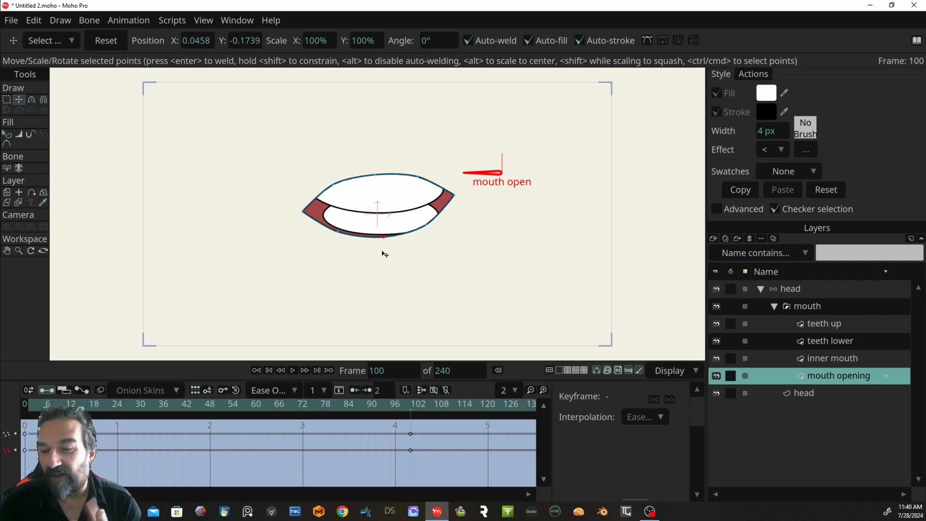
- At frame 100, move the teeth up layer upward and the teeth lower layer downward to reveal the inner mouth between them
click(847, 324)
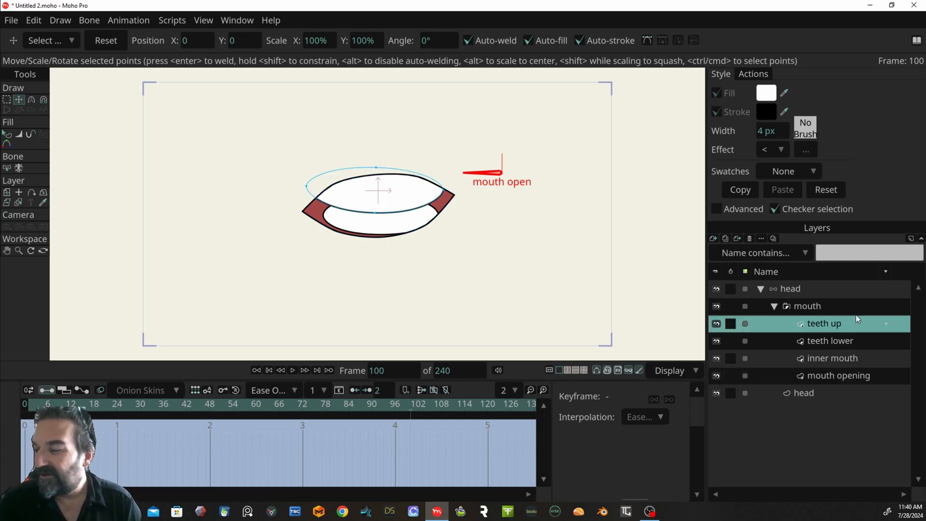
click(8, 193)
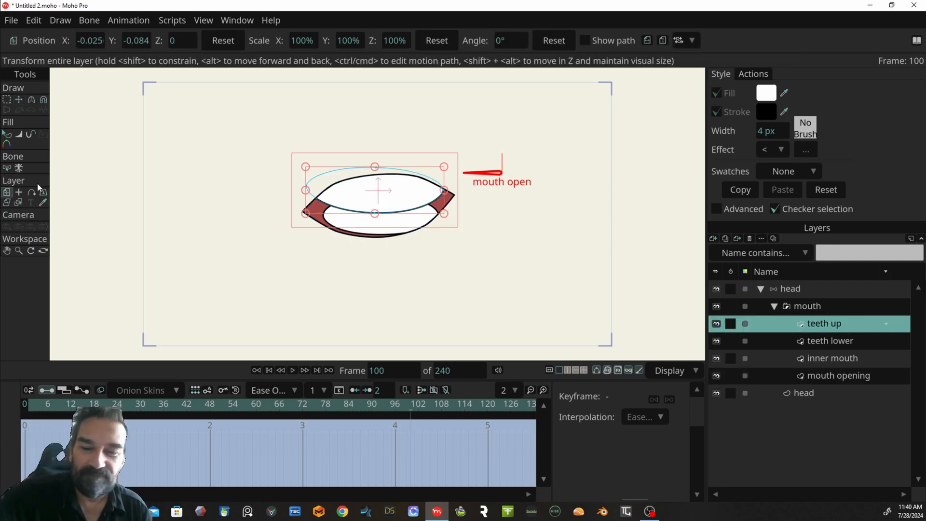
drag(415, 191, 433, 170)
click(843, 346)
drag(415, 210, 420, 262)
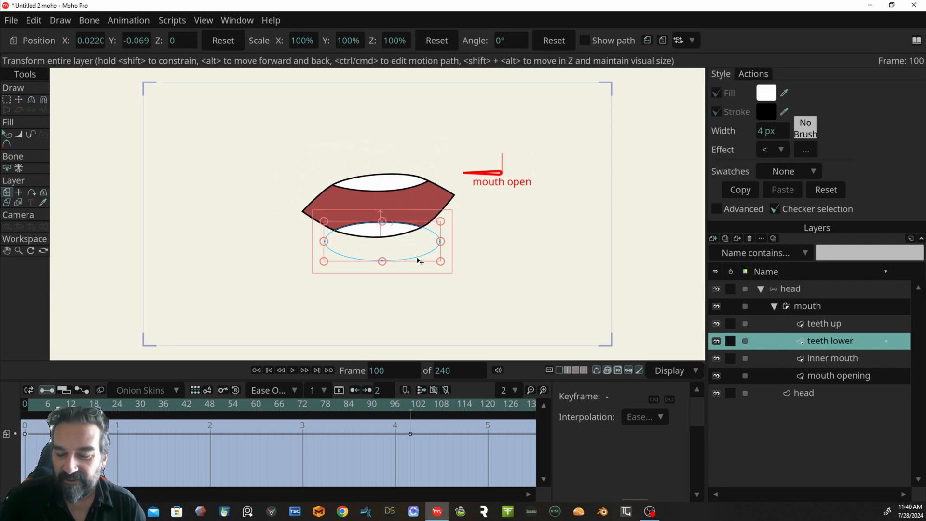
- Scrub through the mouth open action to examine how the lips and teeth open and close with the dial
drag(411, 407, 264, 411)
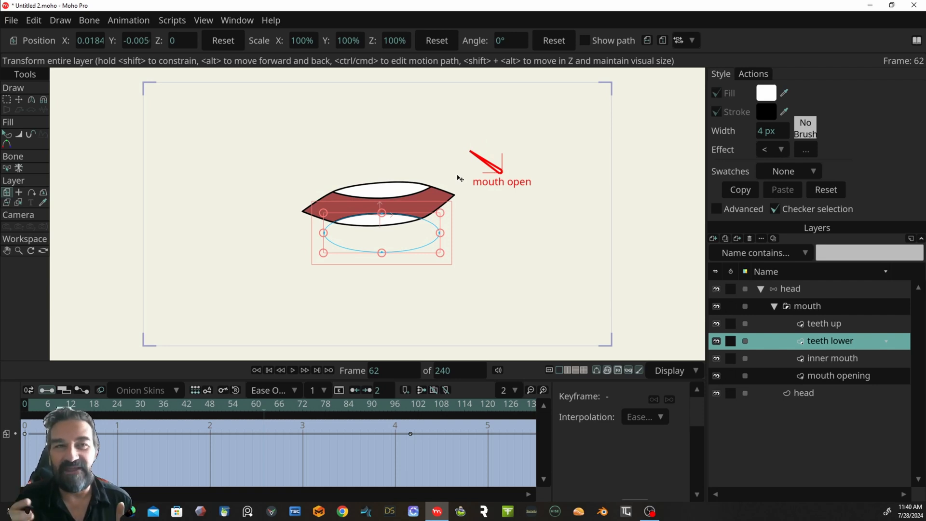
drag(339, 403, 376, 404)
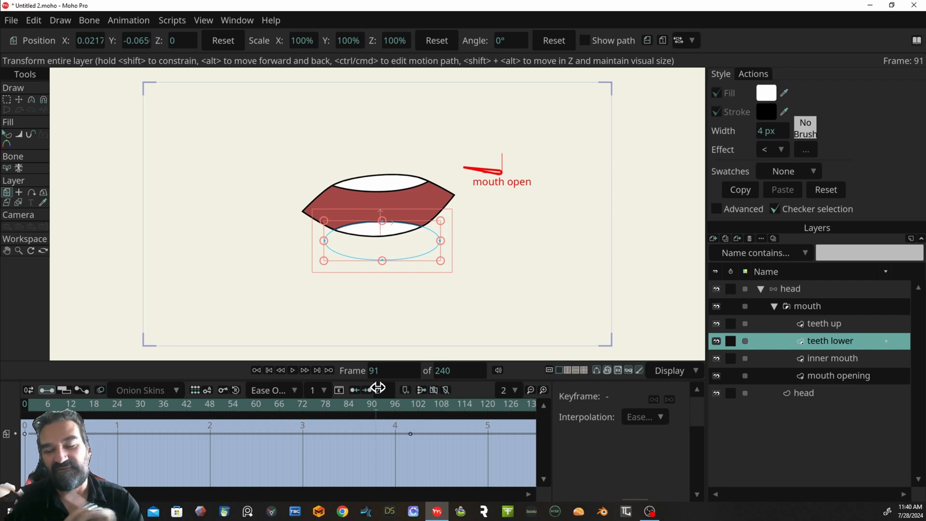
drag(376, 404, 152, 449)
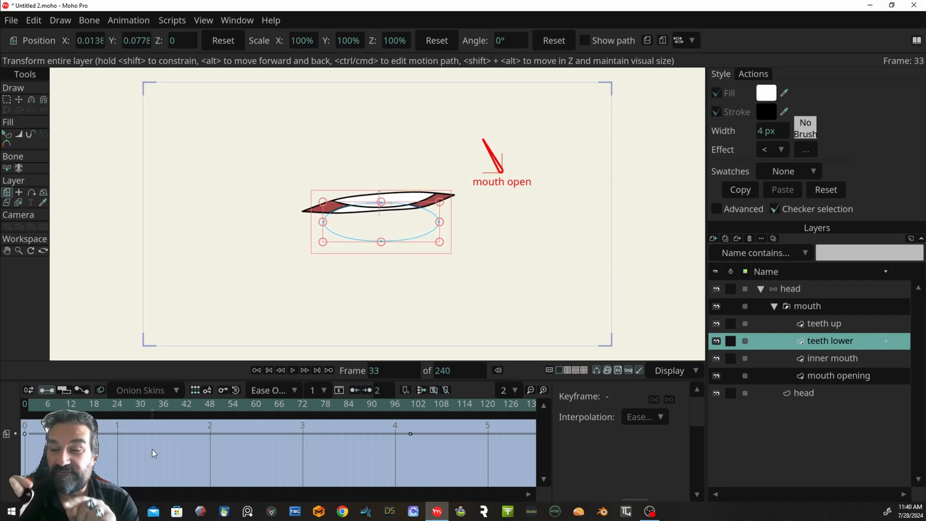
- Show the list of actions and return to editing the Mainline
click(762, 73)
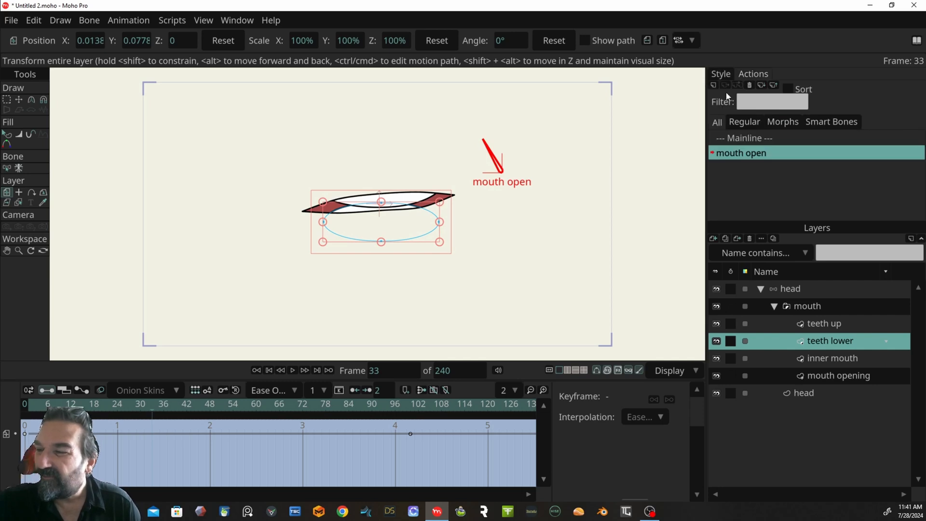
click(747, 139)
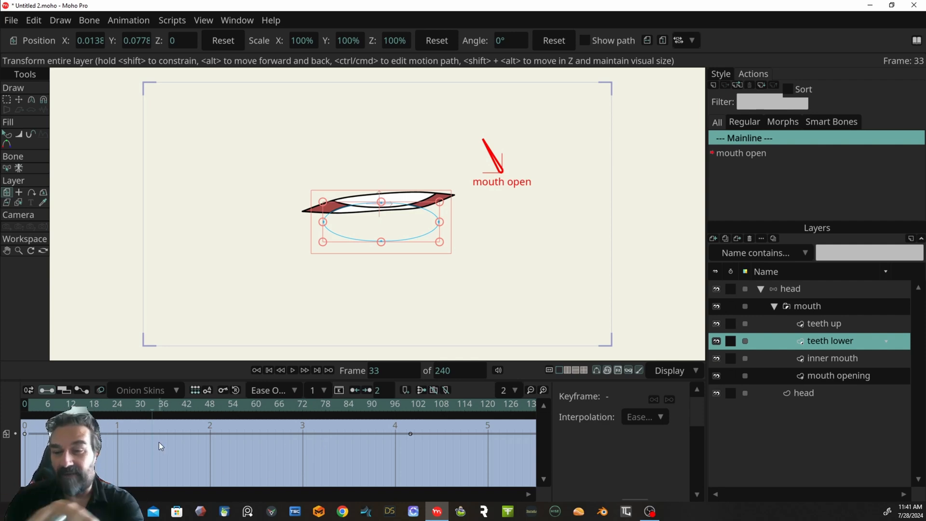
double_click(748, 140)
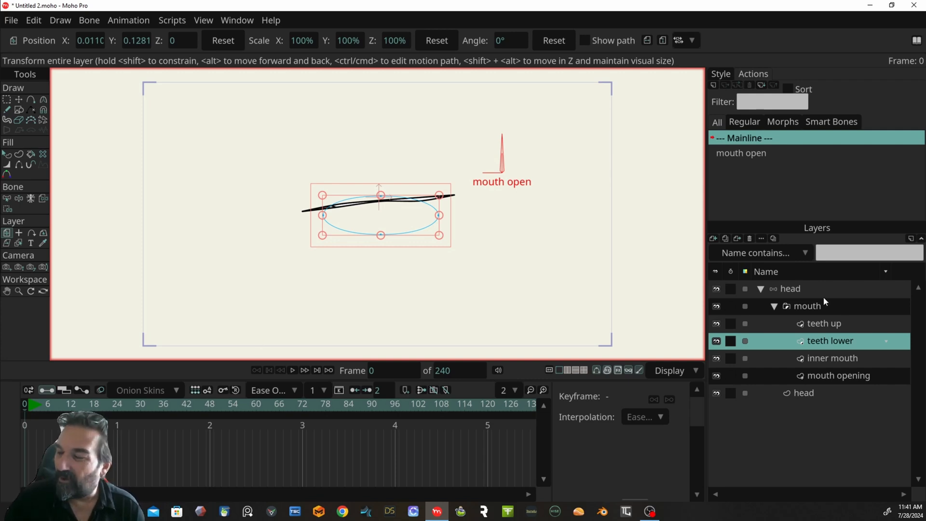
- Select the head bone layer and rotate the mouth open bone with Manipulate Bones to test the dial
click(813, 287)
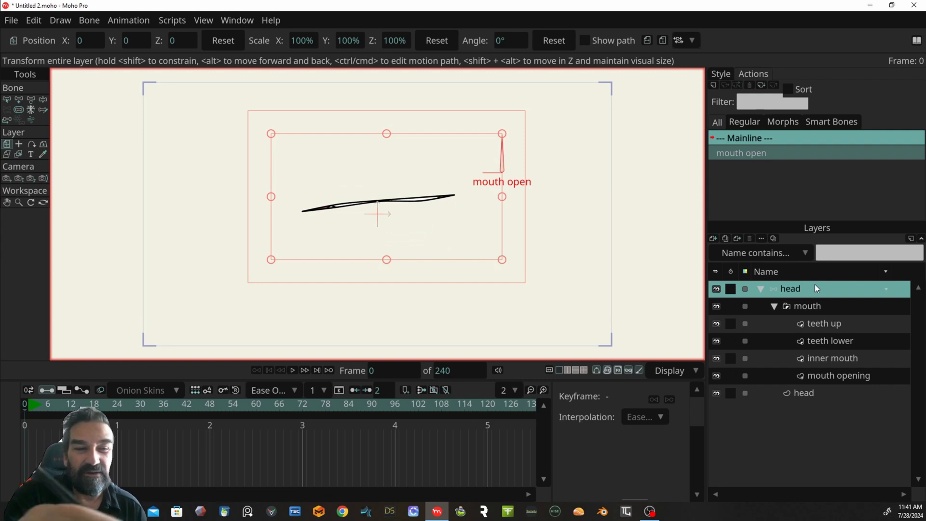
click(44, 99)
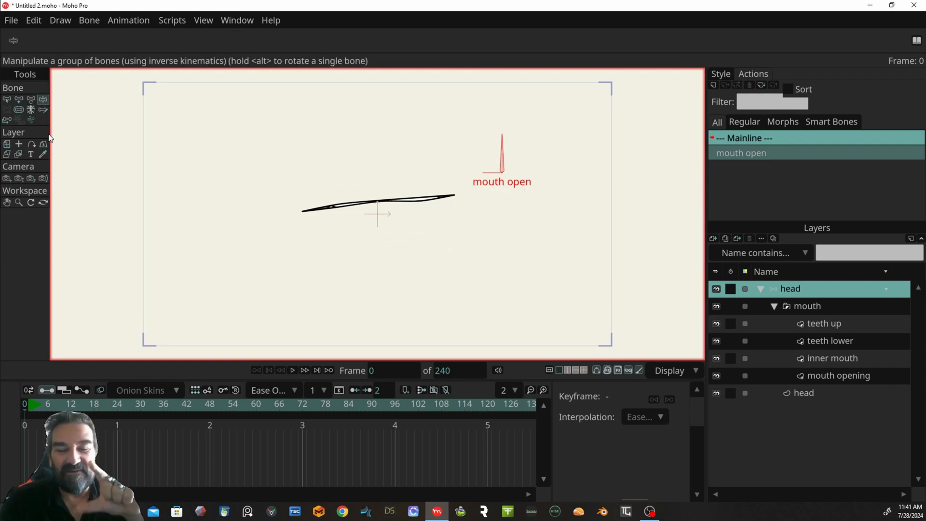
mouse_move(502, 152)
mouse_down()
mouse_move(476, 184)
mouse_move(471, 210)
mouse_move(497, 142)
mouse_move(468, 169)
mouse_move(479, 153)
mouse_move(472, 176)
mouse_move(473, 159)
mouse_move(458, 207)
mouse_move(491, 146)
mouse_move(448, 224)
mouse_move(497, 147)
mouse_up()
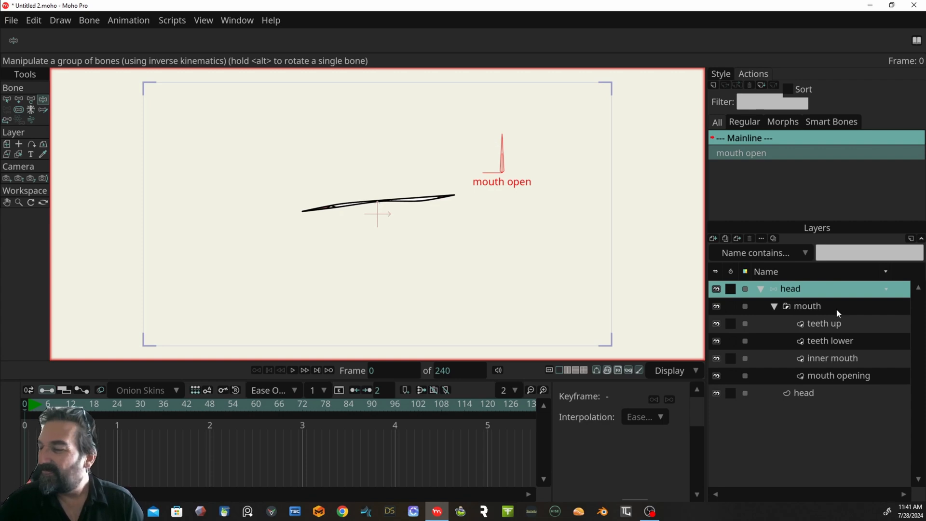
click(838, 360)
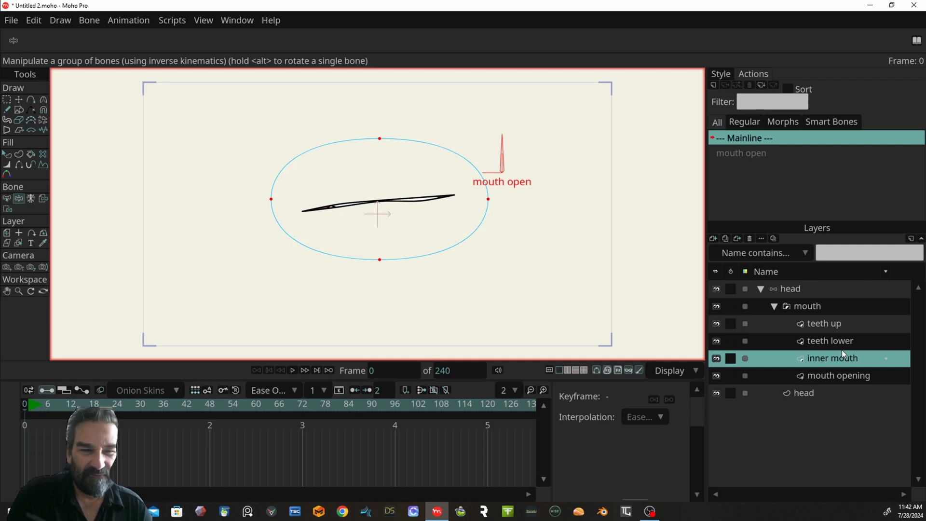
click(818, 288)
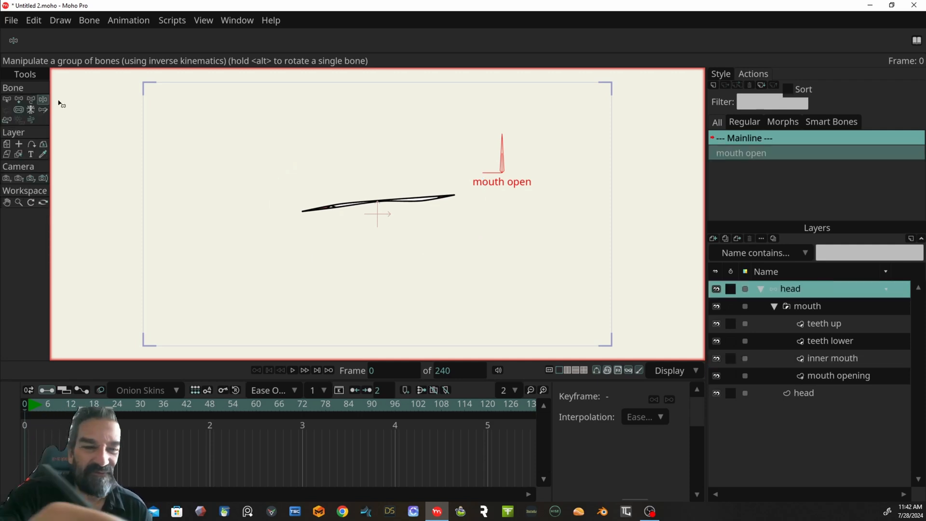
drag(503, 150, 479, 201)
- Add a vector layer directly above mouth opening in the mouth group and name it throat
click(844, 378)
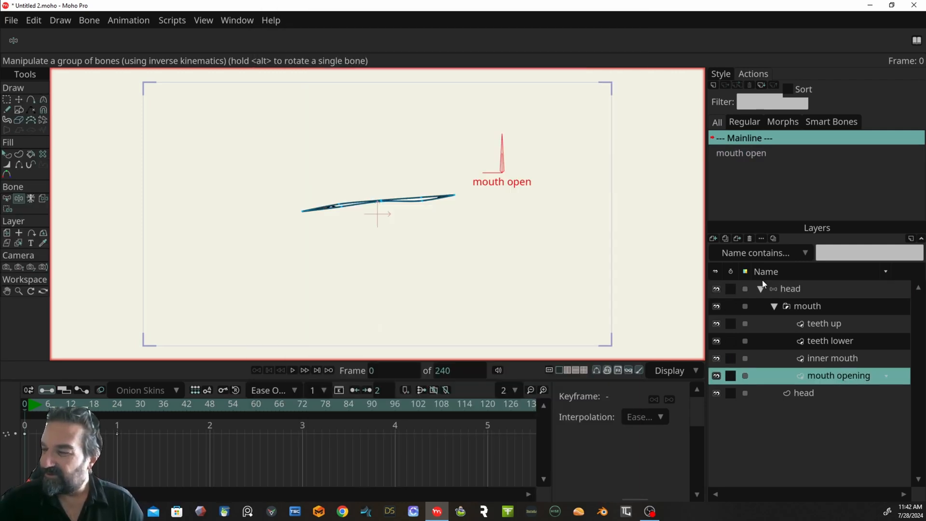
click(714, 238)
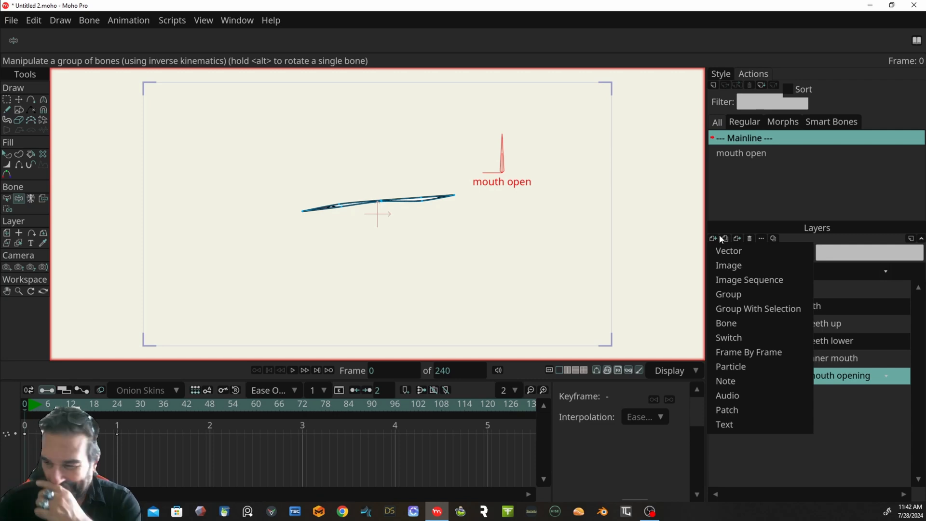
click(748, 252)
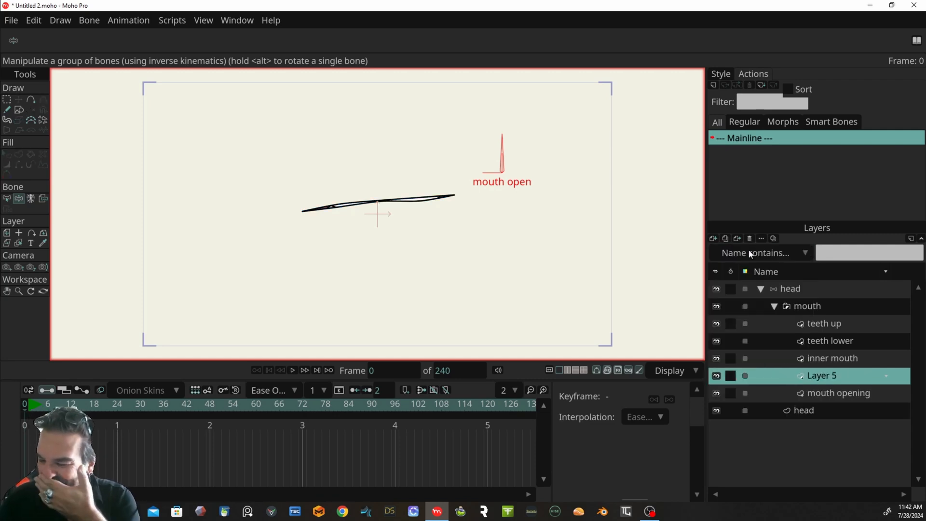
double_click(831, 376)
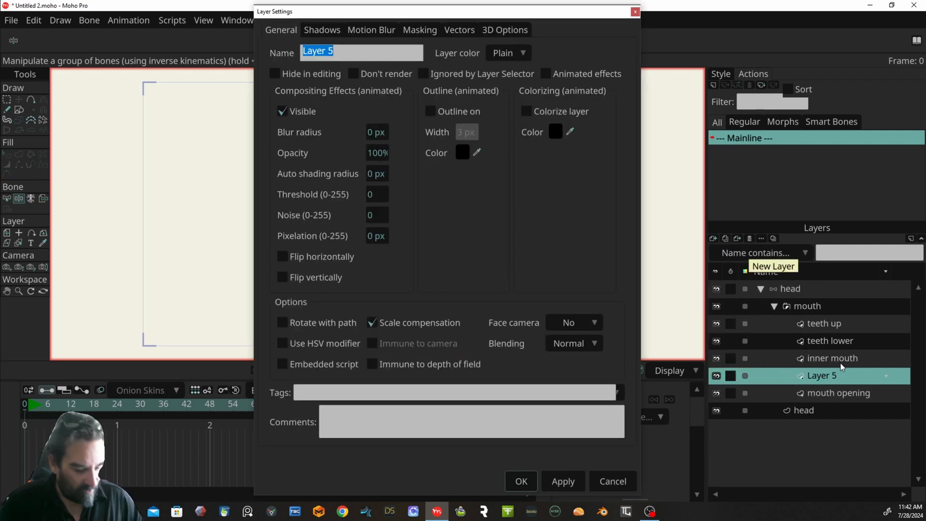
text(throat)
key(Return)
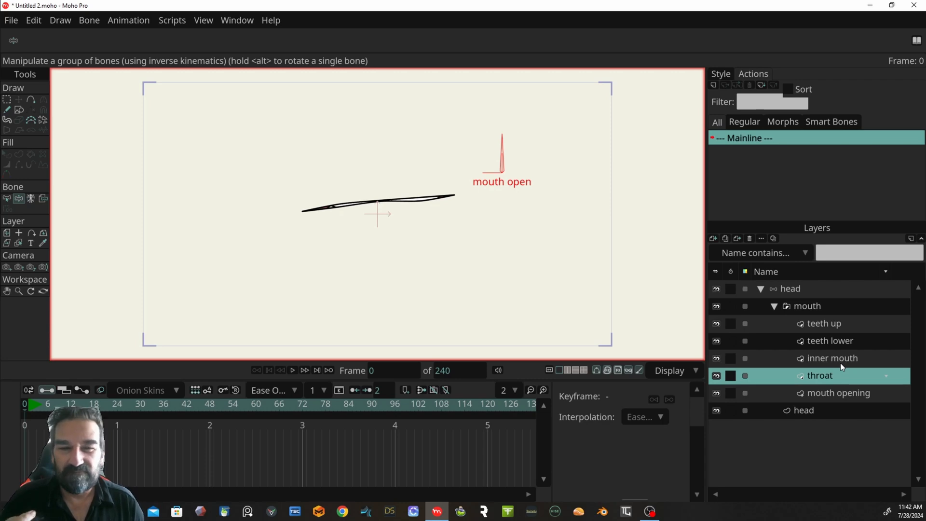
- Draw an oval centred over the closed mouth on the throat layer and turn it into a fill-only shape
click(19, 109)
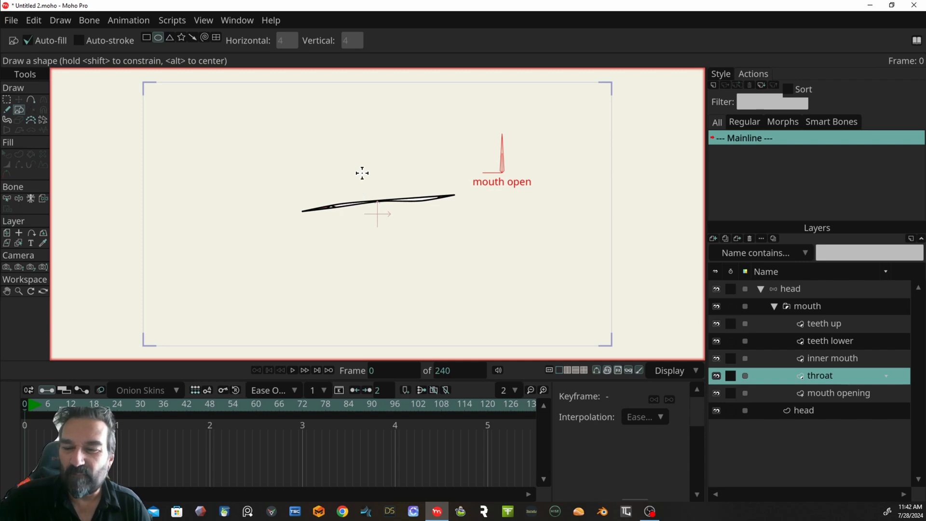
drag(343, 184, 417, 237)
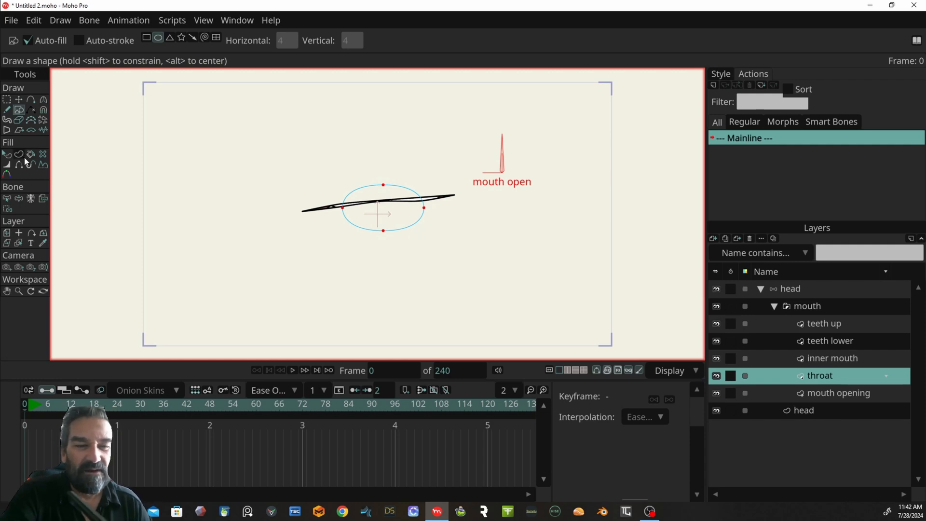
click(19, 155)
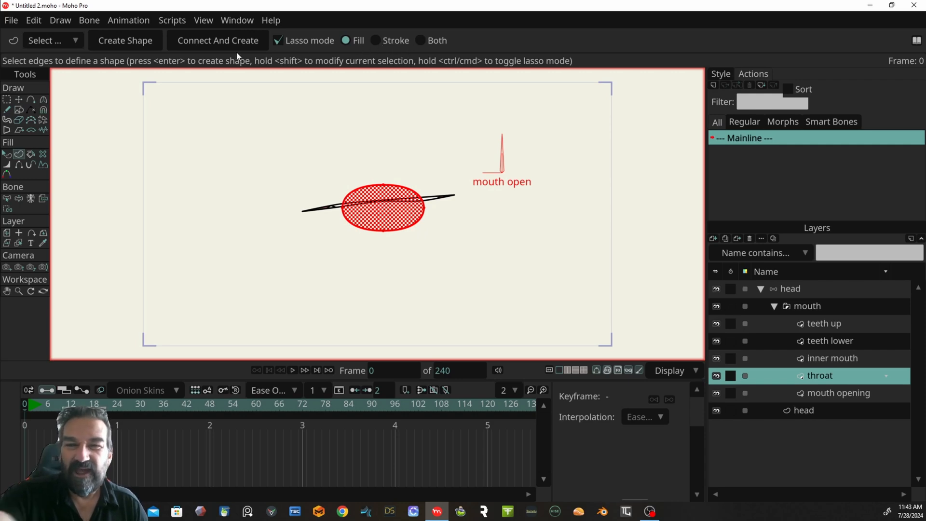
click(143, 43)
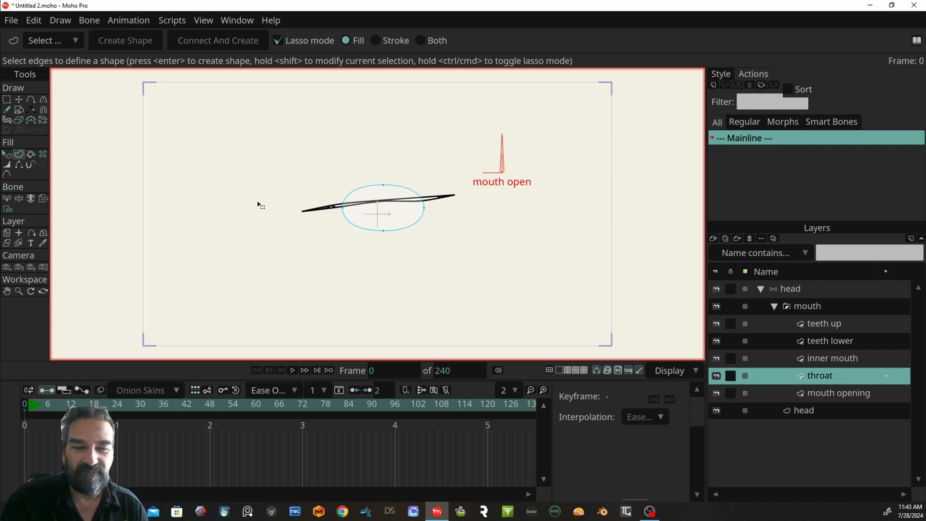
- Set the throat oval's fill to the dark brown colour 2F2626
click(11, 154)
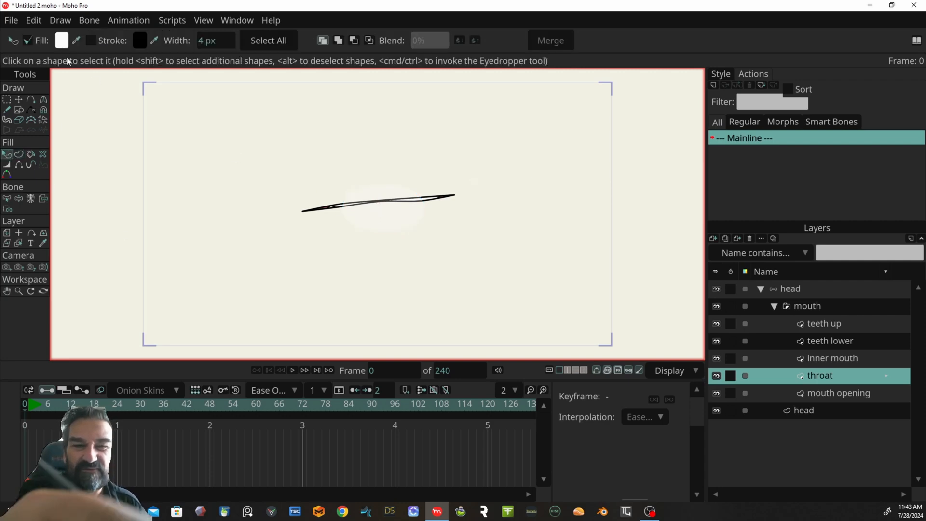
click(62, 41)
drag(141, 251, 107, 266)
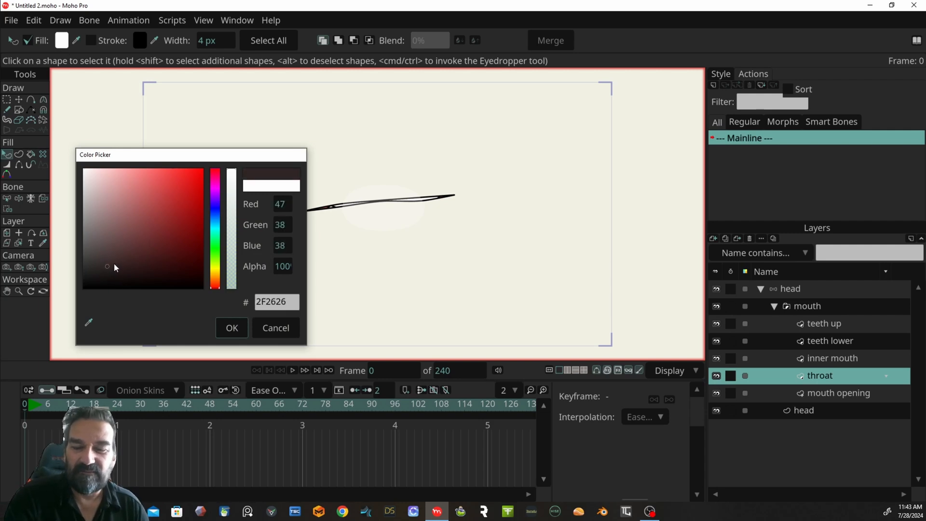
click(232, 328)
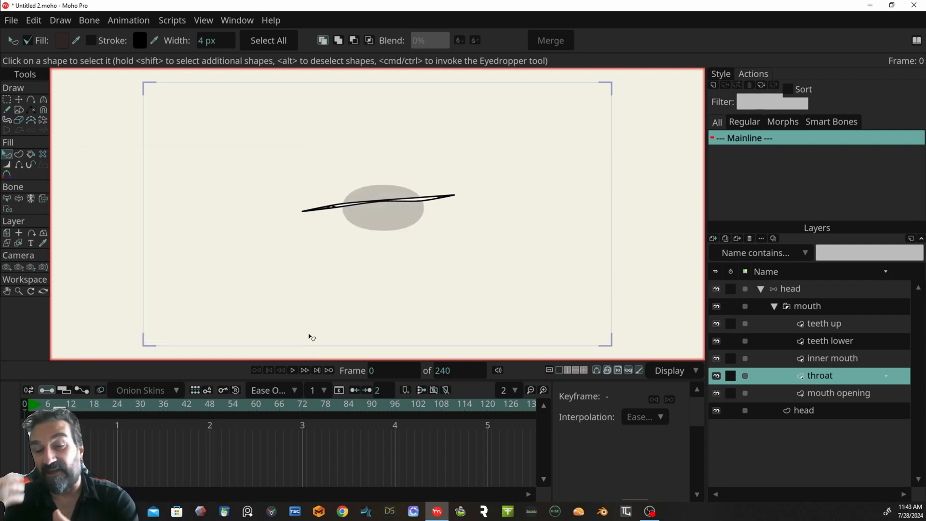
- Select the head bone layer and rotate the mouth open bone with Manipulate Bones until the mouth is fully open
click(7, 99)
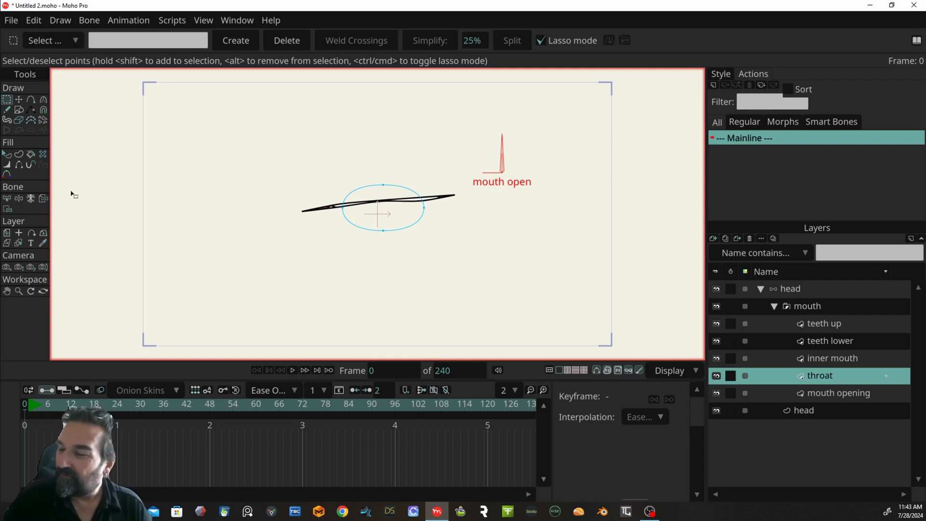
click(816, 284)
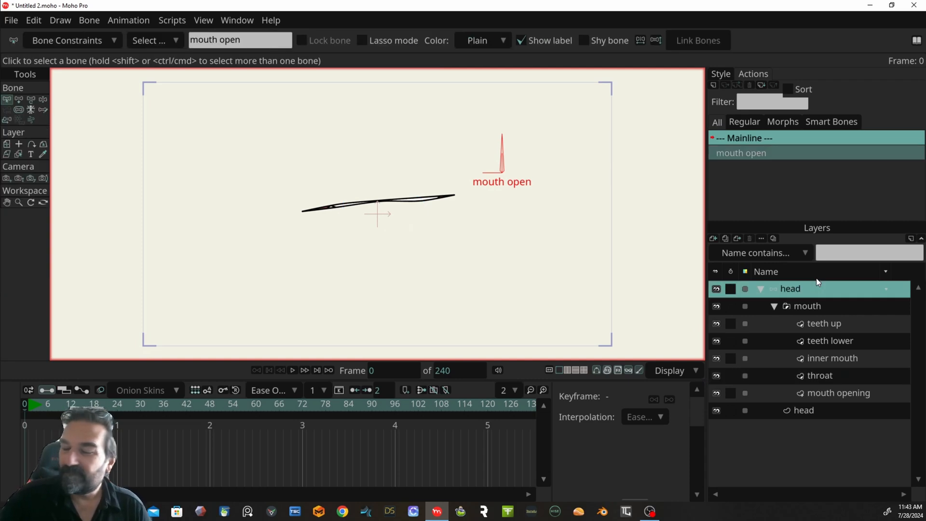
click(43, 99)
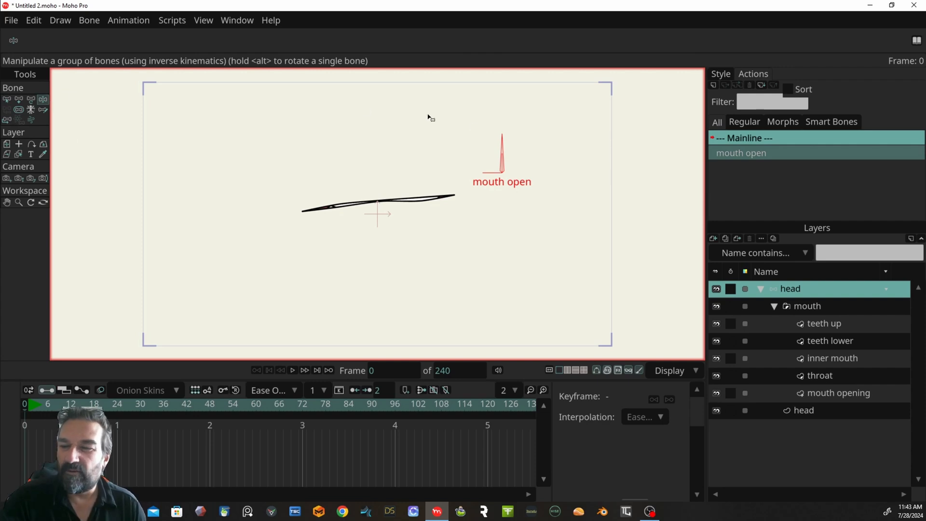
drag(502, 144, 478, 190)
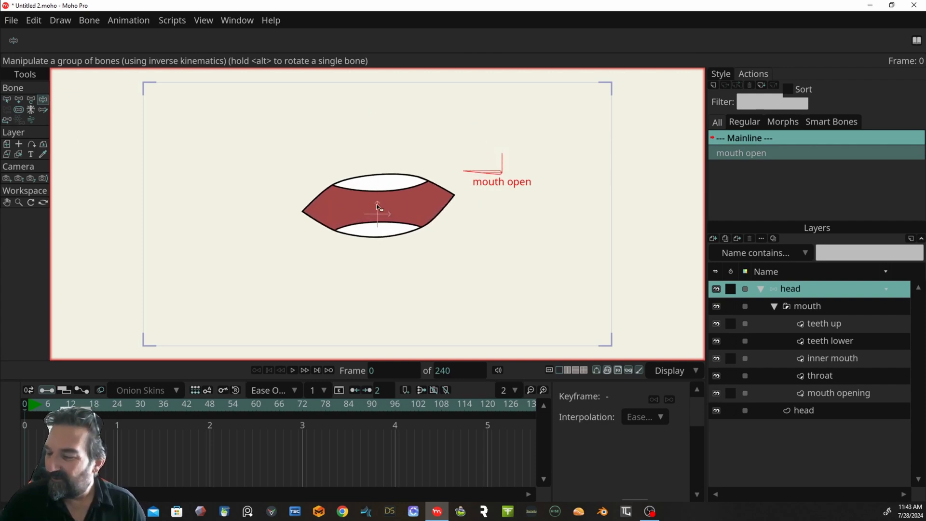
- Move the throat layer directly above inner mouth in the mouth group and test the dial with the mouth open bone
click(840, 375)
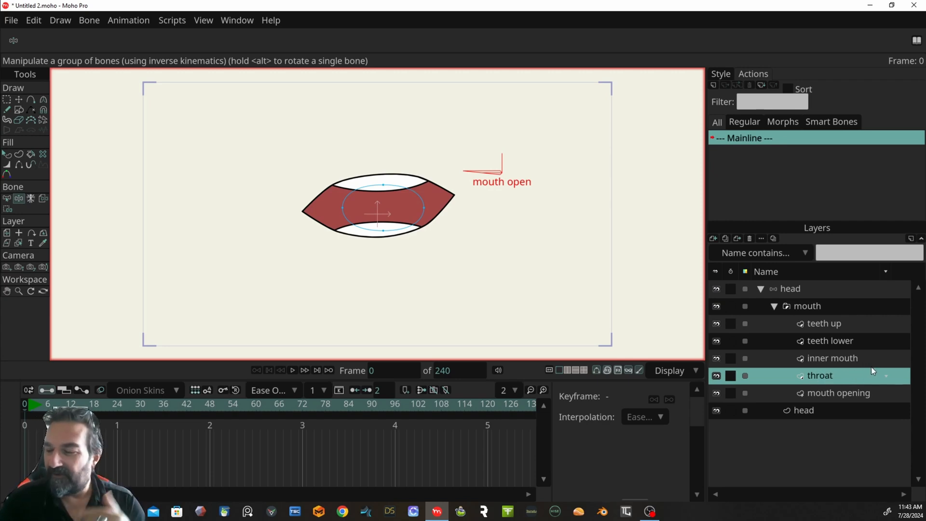
drag(849, 374, 847, 348)
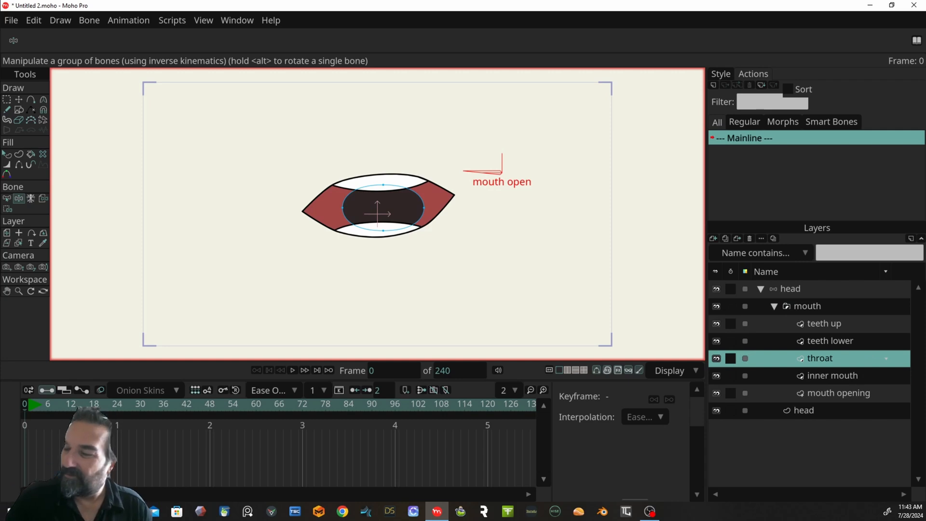
click(820, 285)
drag(471, 165, 444, 180)
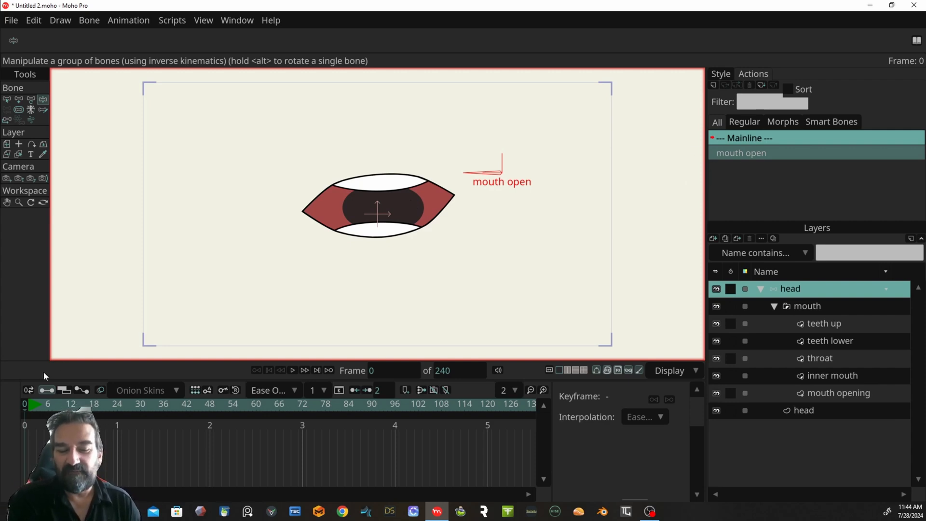
- Open the mouth open action for editing and scrub to frame 100 and back to examine the throat during opening
double_click(754, 154)
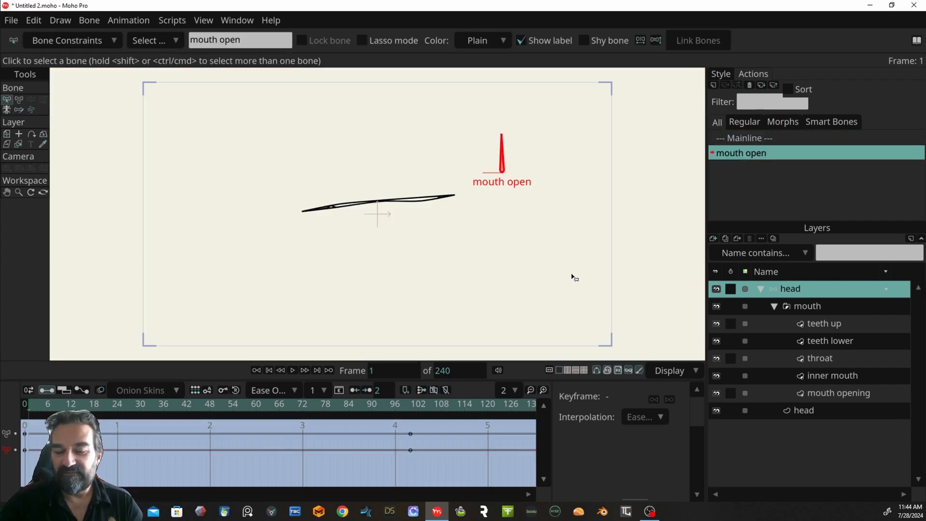
click(198, 406)
drag(198, 405, 411, 406)
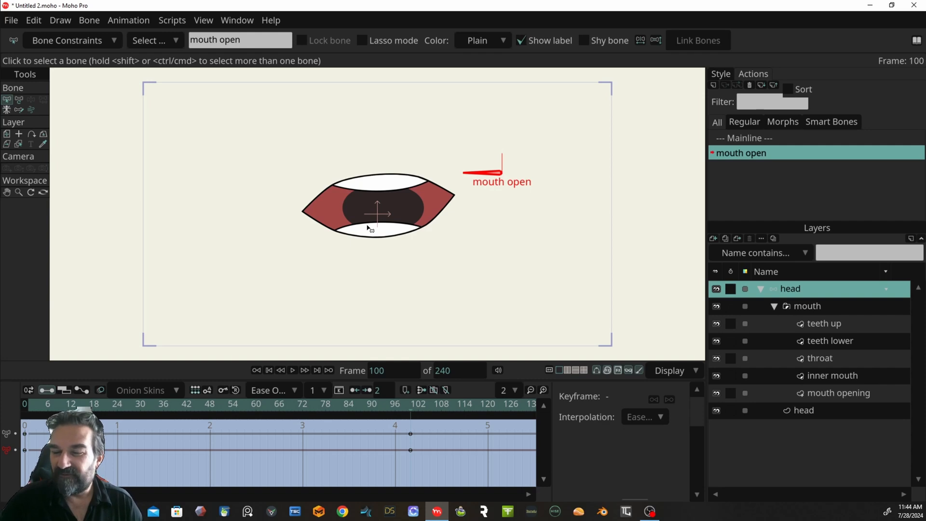
drag(411, 412, 24, 423)
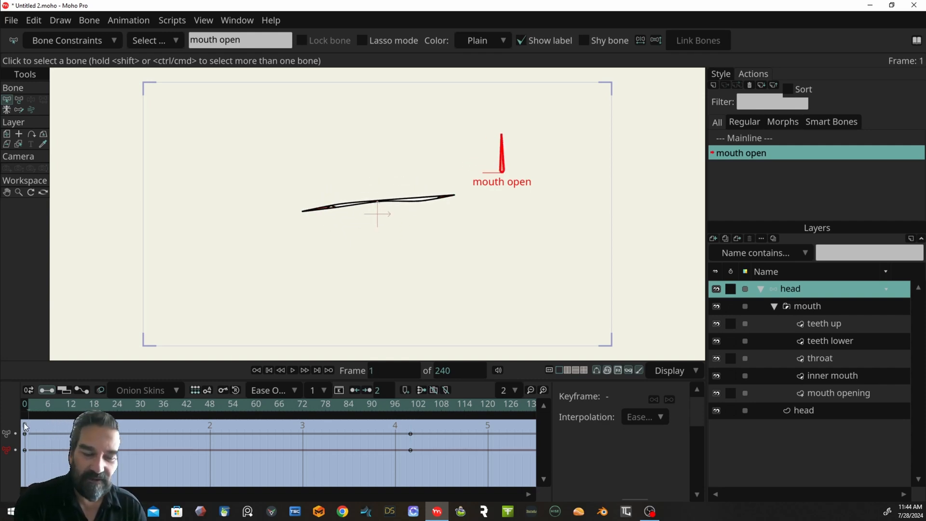
- Move the throat oval's points inward at frame 0 with Transform Points to form a small flat oval around the closed mouth line
click(847, 361)
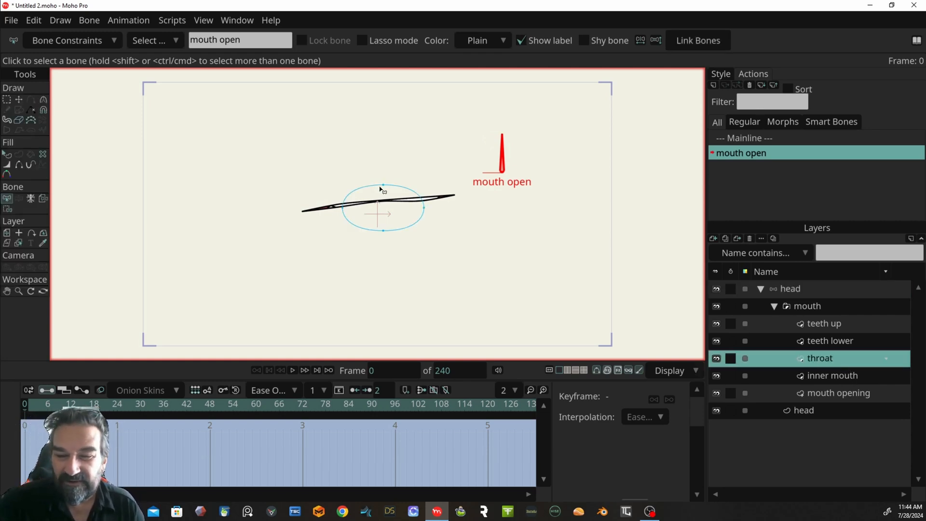
click(7, 99)
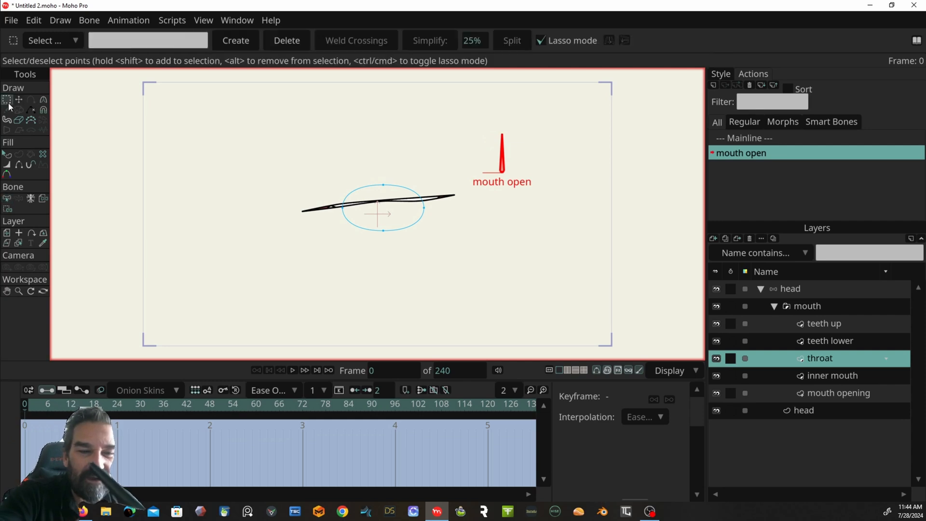
click(19, 100)
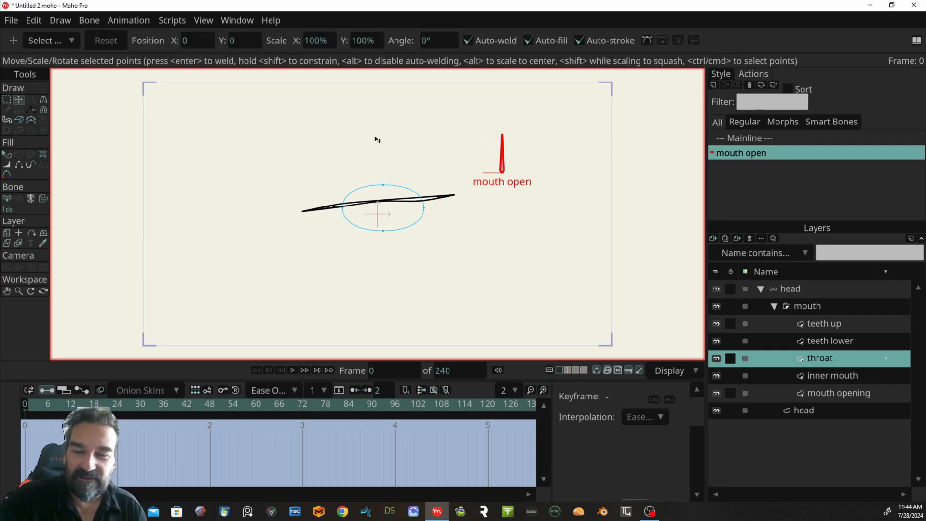
drag(386, 188, 379, 196)
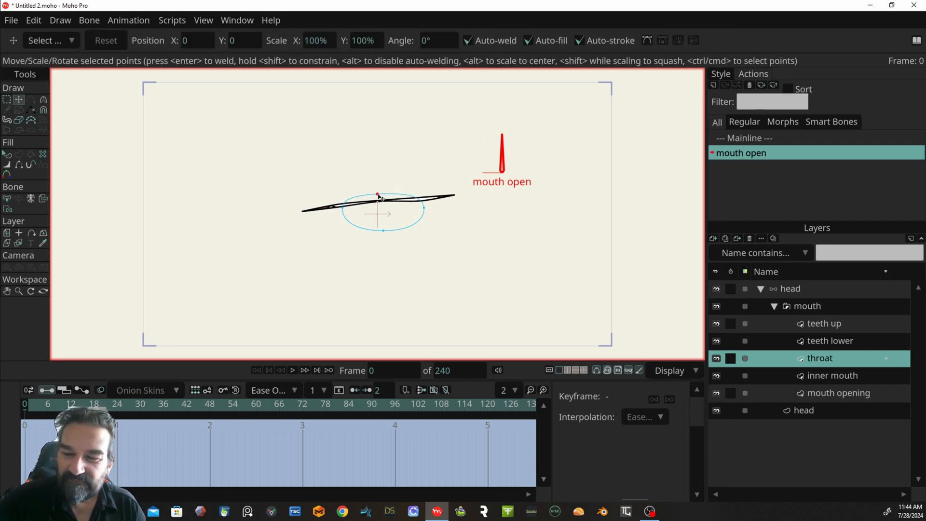
drag(385, 234, 401, 201)
drag(343, 207, 348, 205)
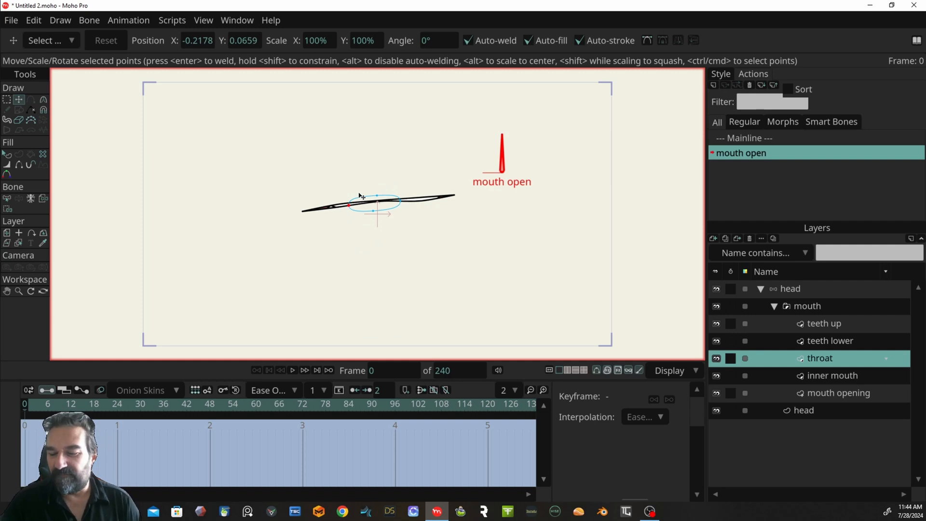
- Spread the throat's points at frame 100 of mouth open into a large oval reaching behind the lower teeth, and return to the Mainline
click(48, 408)
drag(47, 408, 411, 414)
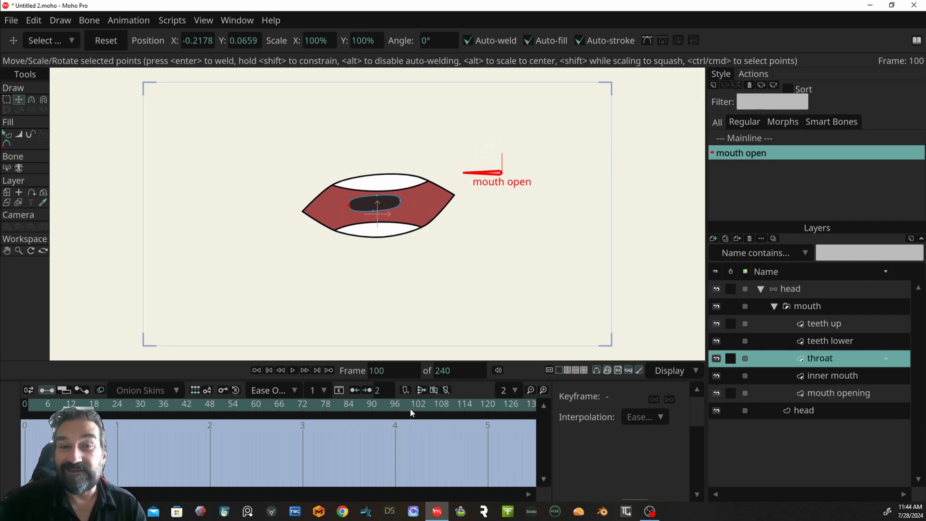
drag(349, 206, 341, 219)
drag(399, 201, 382, 248)
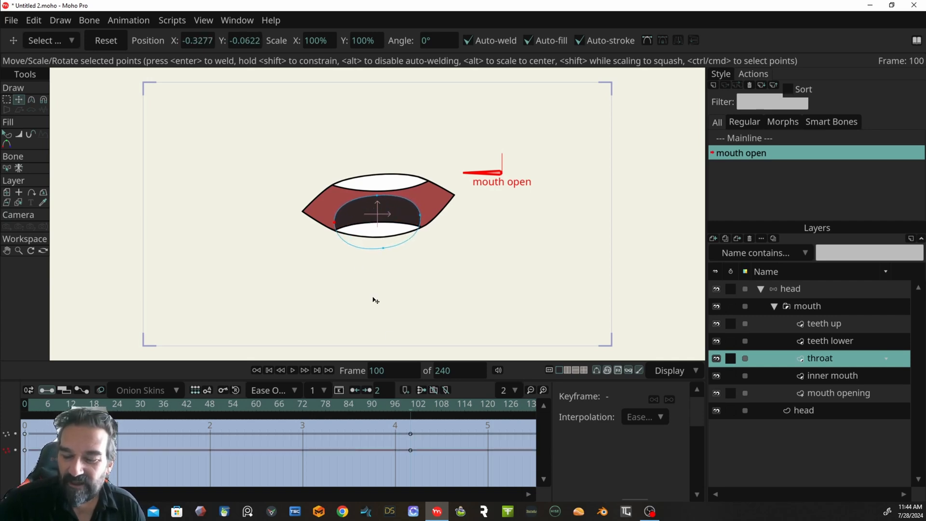
drag(410, 404, 172, 427)
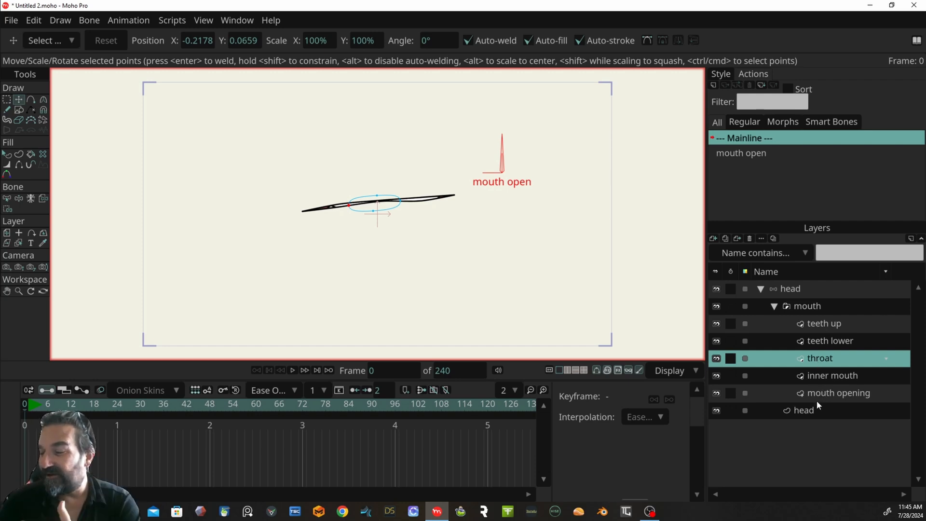
- Add a vector layer directly above teeth up in the mouth group and name it upper lip
click(825, 322)
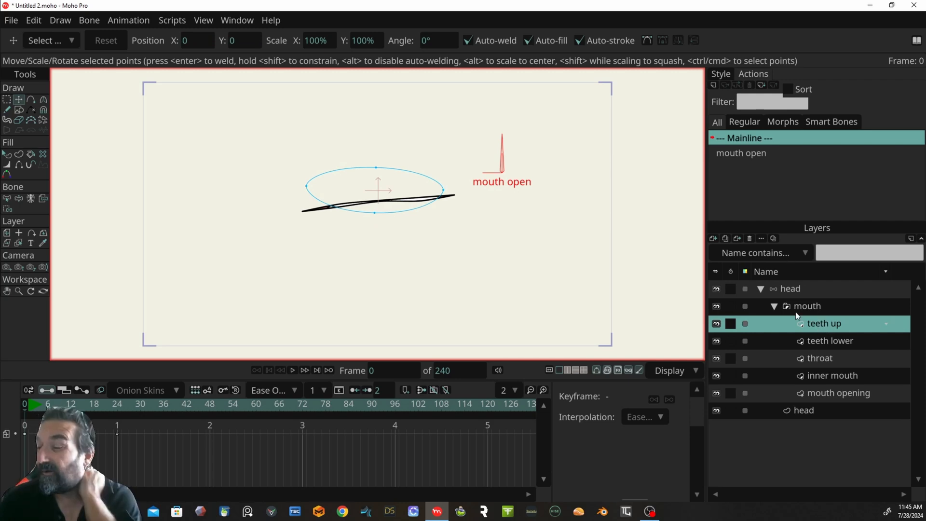
click(712, 238)
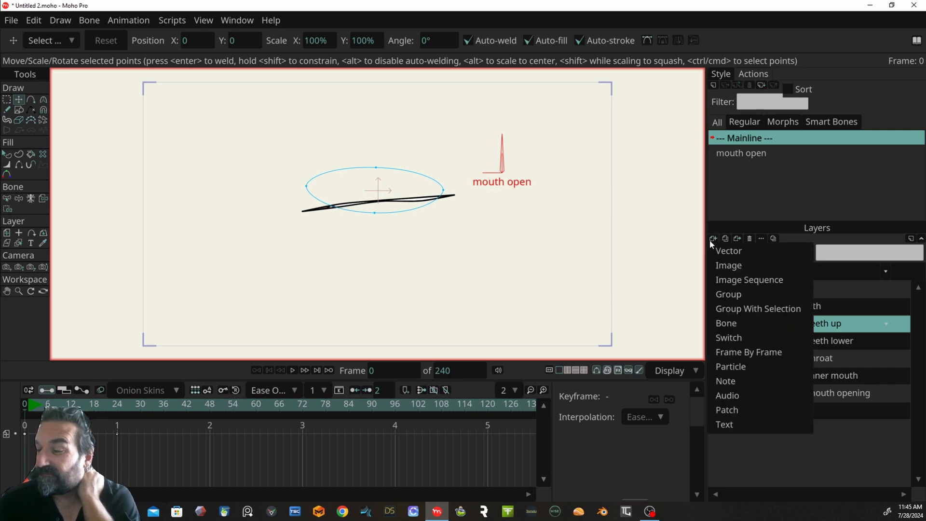
click(757, 250)
double_click(818, 325)
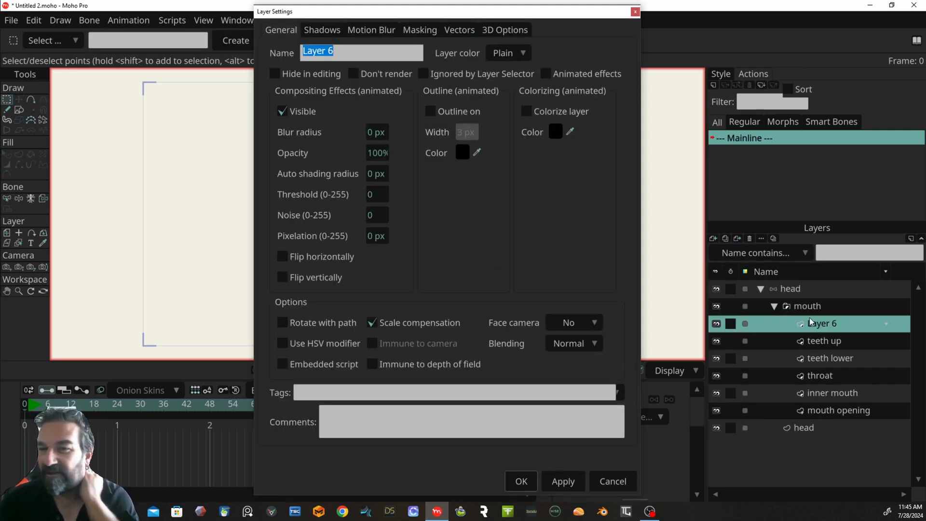
text(uppe)
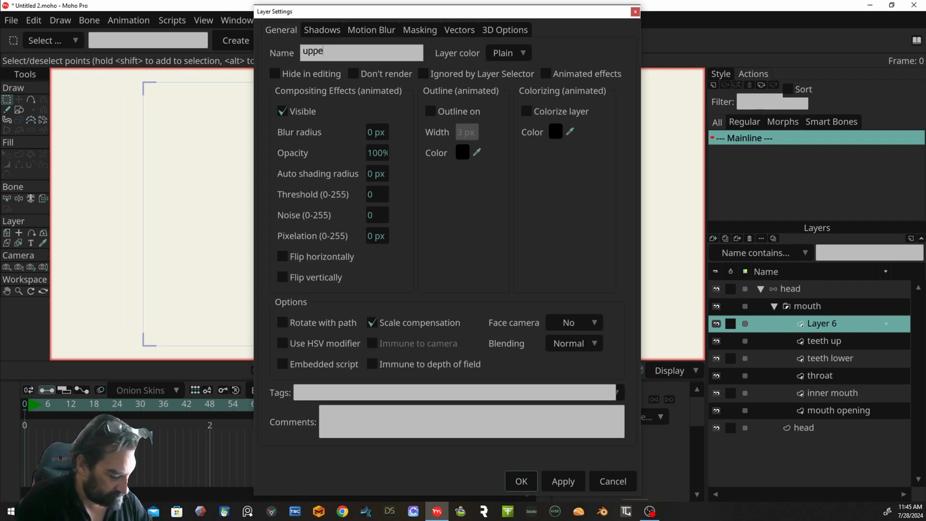
text(r lip)
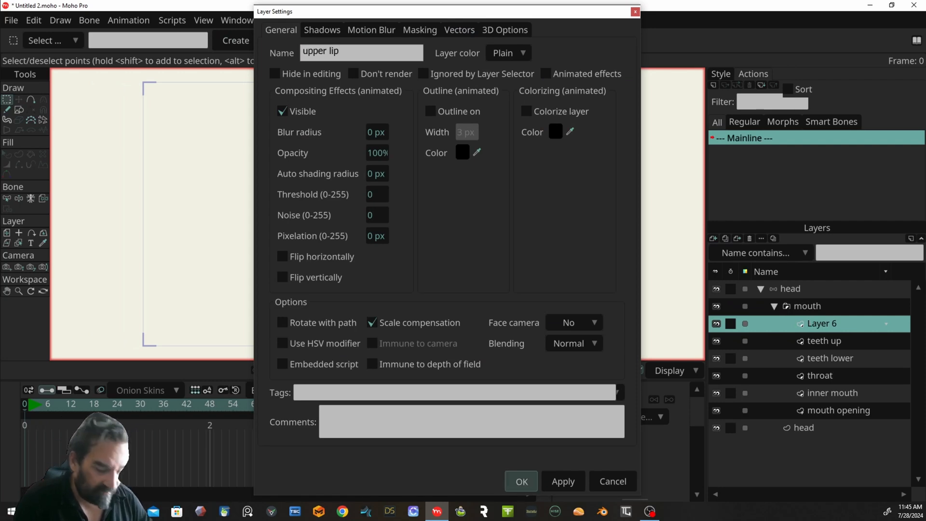
key(Return)
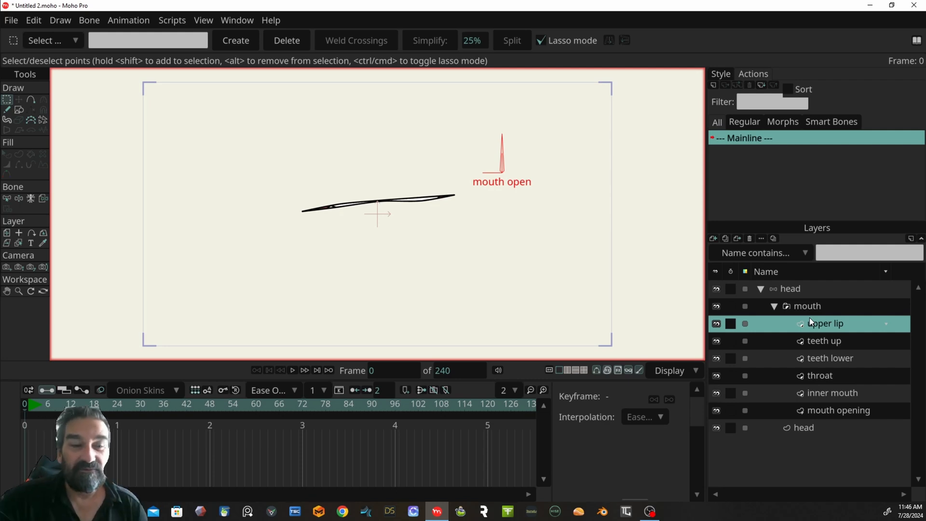
- Start drawing the lip outline on the upper lip layer with the Add Point tool
click(31, 99)
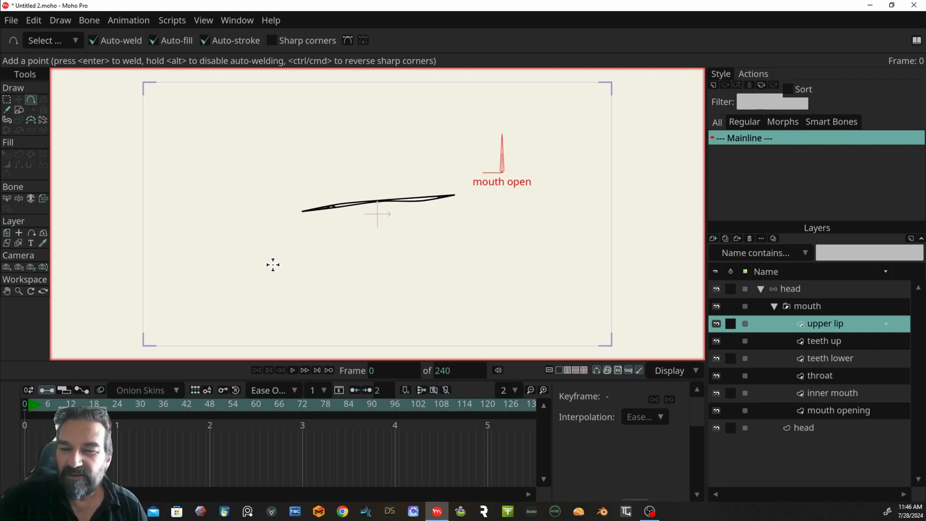
- Draw a closed upper-lip outline with a central dip, following the mouth line from corner to corner on the upper lip layer
drag(454, 194, 431, 182)
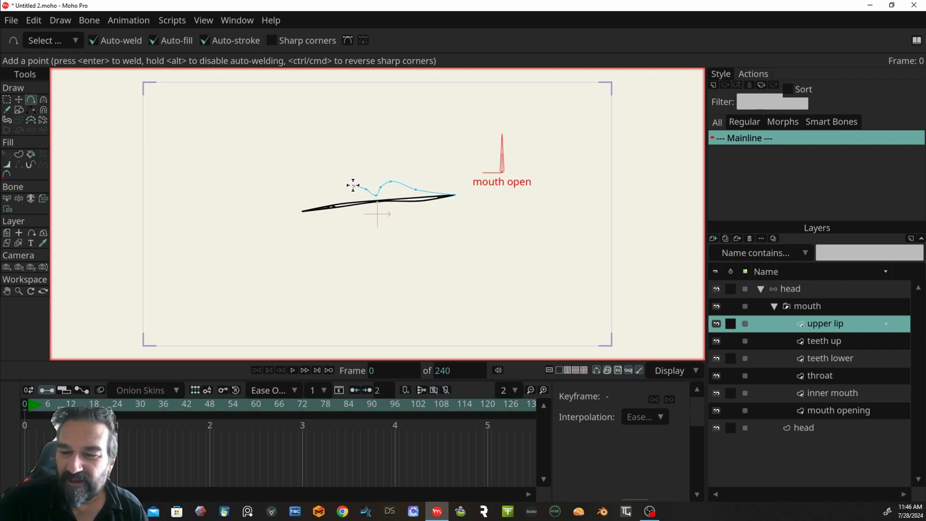
mouse_move(345, 192)
mouse_down()
mouse_move(308, 215)
mouse_move(316, 234)
mouse_move(328, 197)
mouse_up()
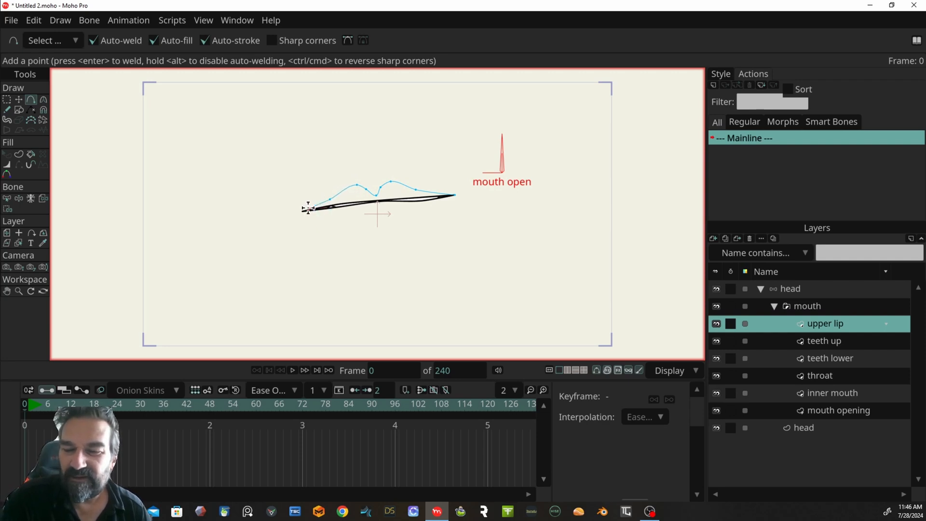
mouse_move(307, 210)
mouse_down()
mouse_move(387, 194)
mouse_move(298, 223)
mouse_move(338, 200)
mouse_move(381, 201)
mouse_up()
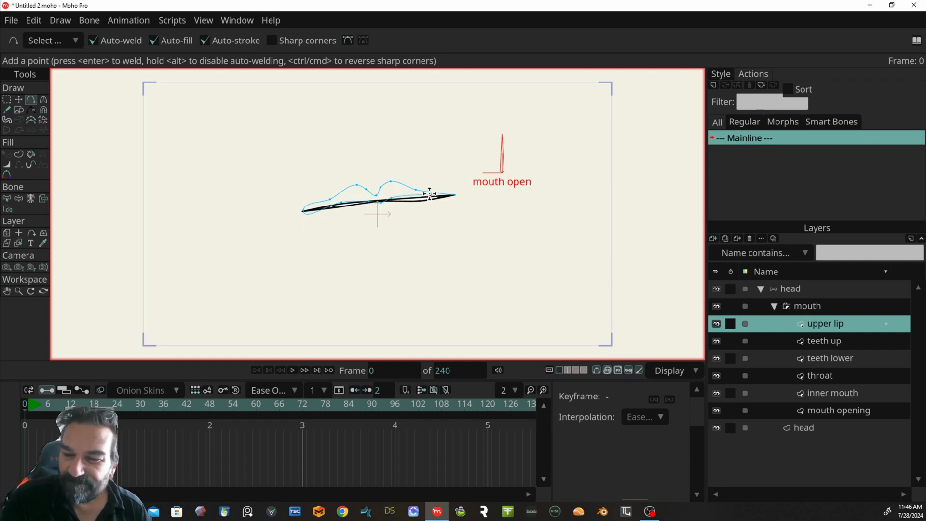
click(454, 194)
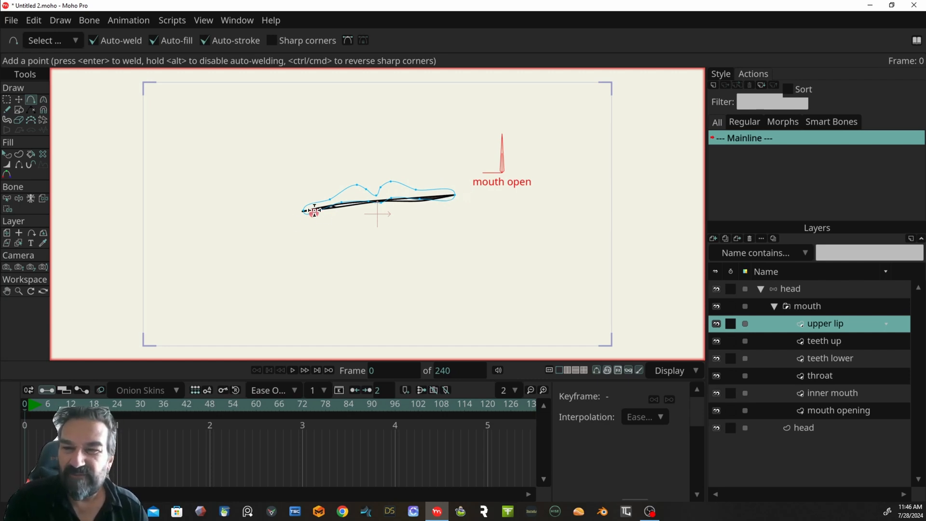
- Make the two mouth-corner points of the upper-lip outline sharp by setting their curvature to Peak
click(44, 100)
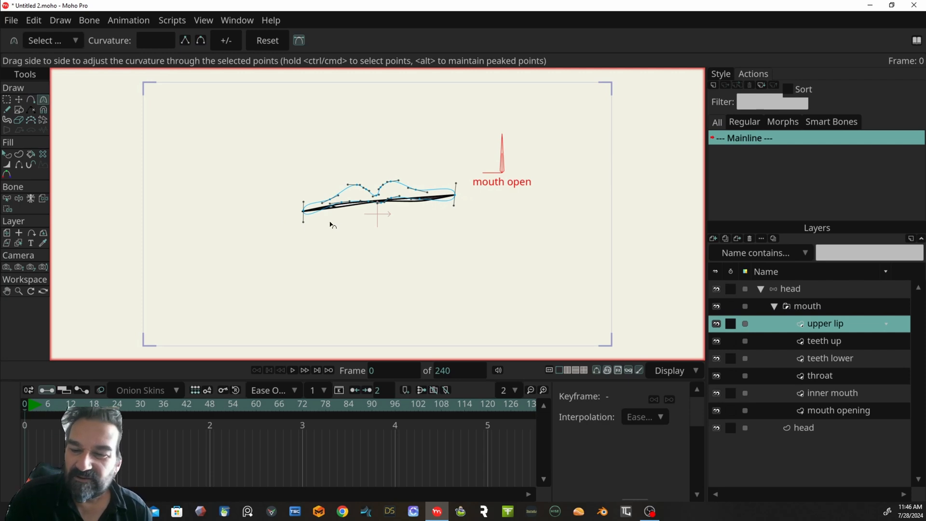
click(303, 211)
click(185, 41)
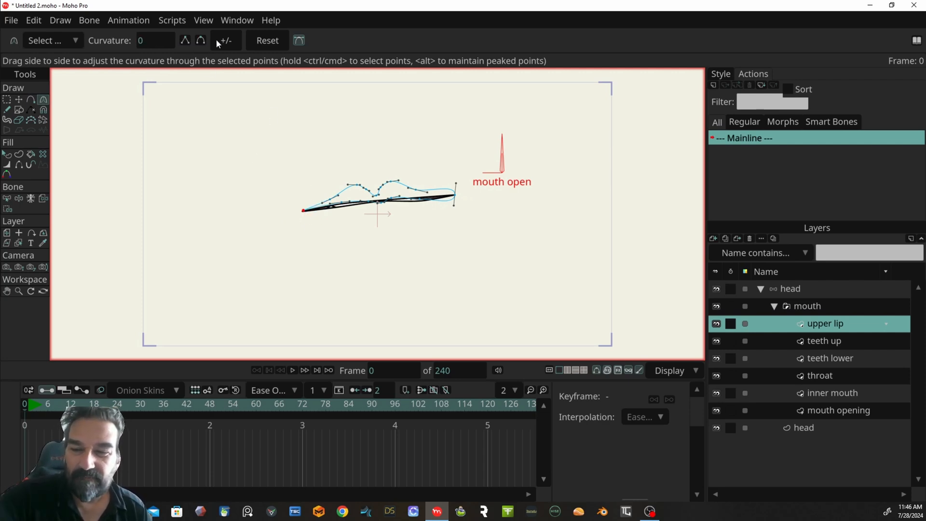
click(455, 195)
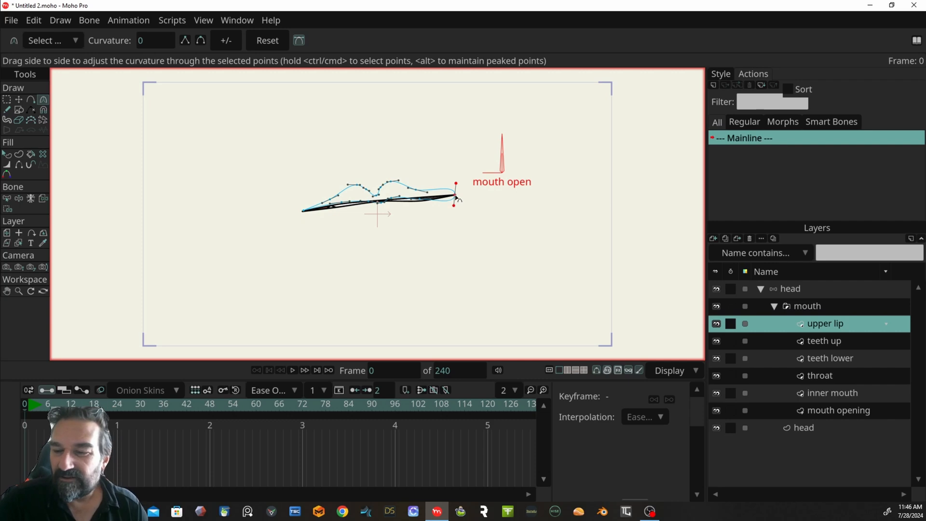
click(186, 42)
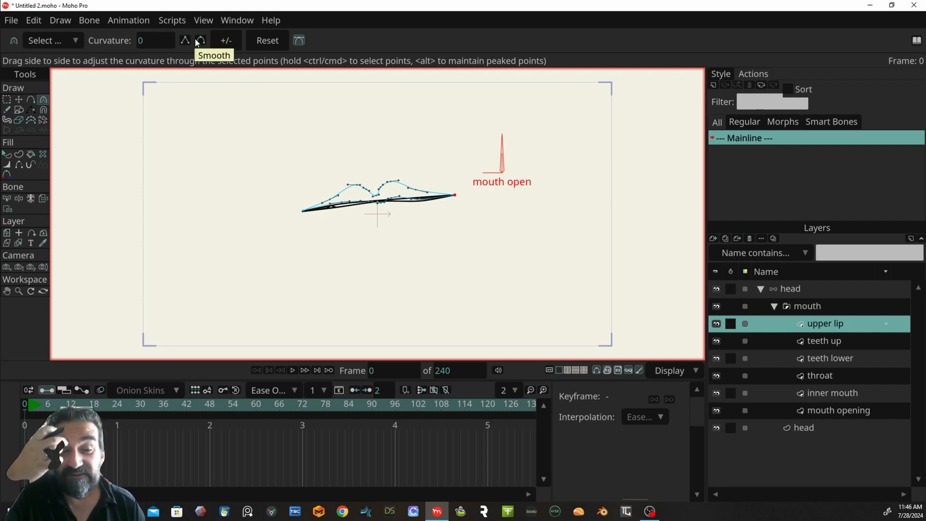
- Create a fill-only shape from the closed upper-lip outline
click(20, 154)
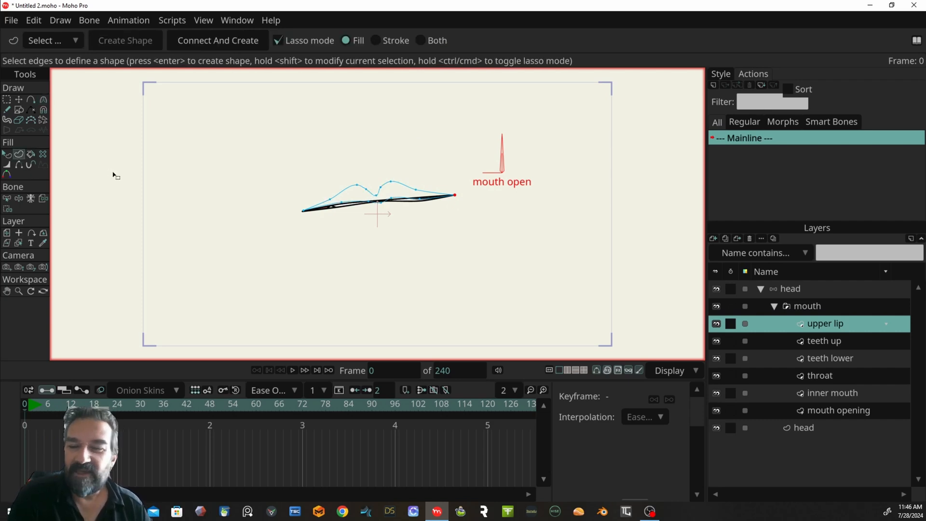
click(400, 192)
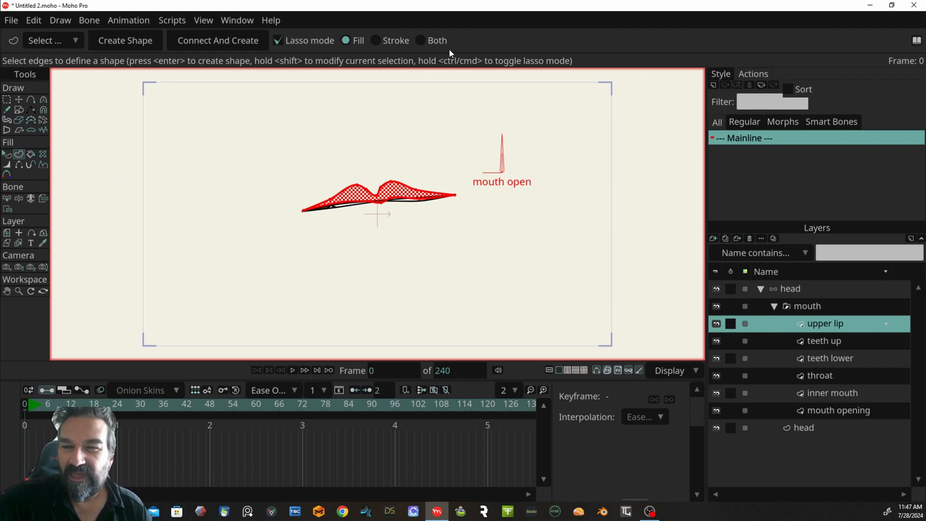
click(127, 38)
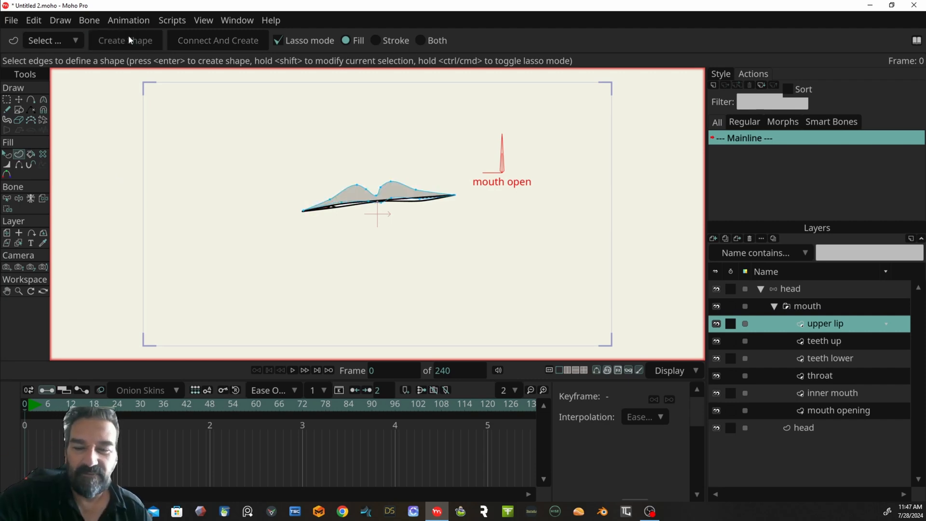
- Move the upper lip layer out of the mouth group to just above it, and set the lip's fill colour to C85555
click(7, 154)
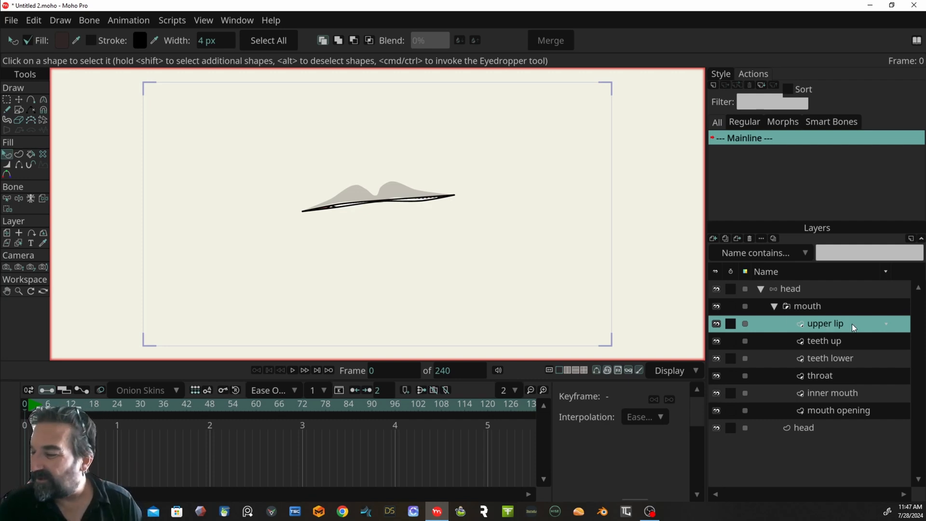
drag(852, 323, 848, 299)
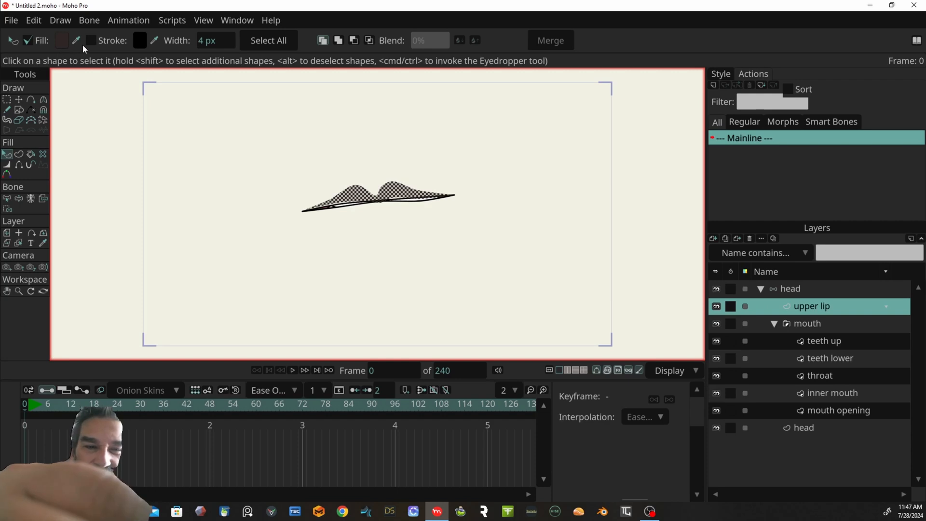
click(63, 40)
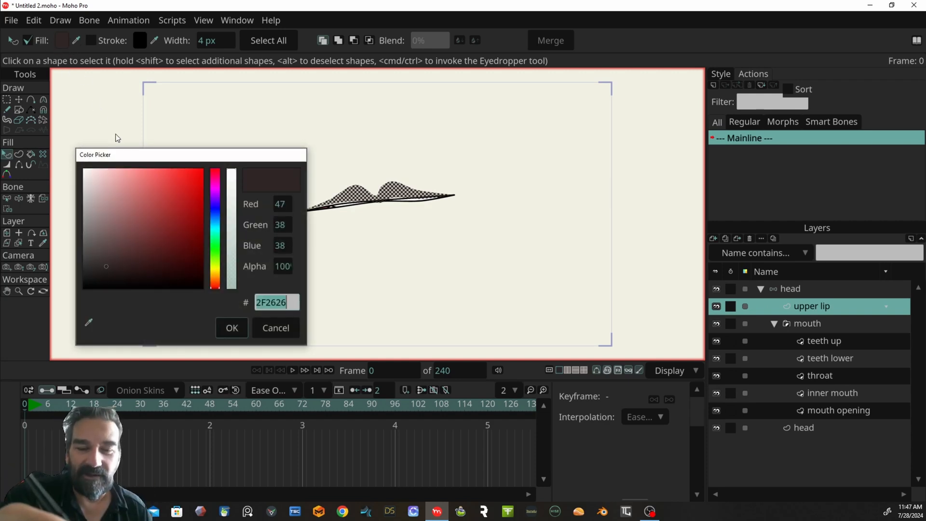
click(152, 195)
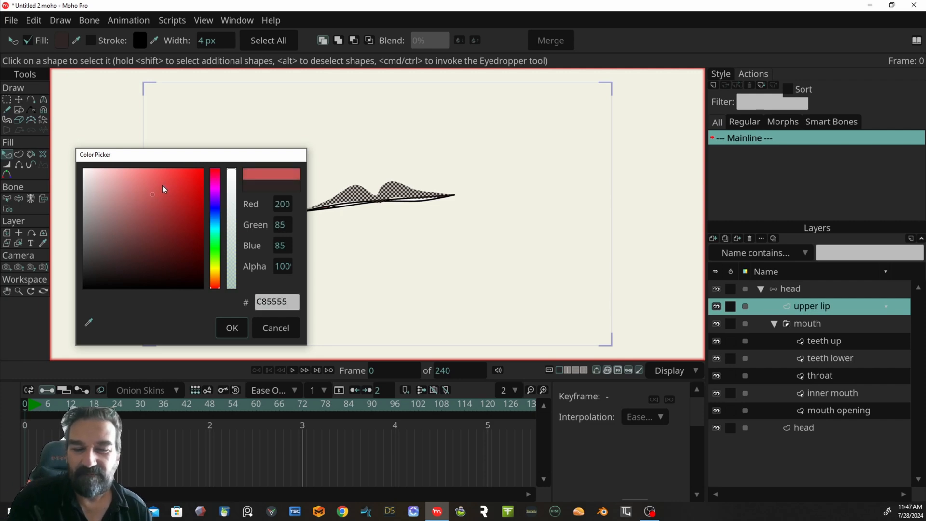
click(227, 327)
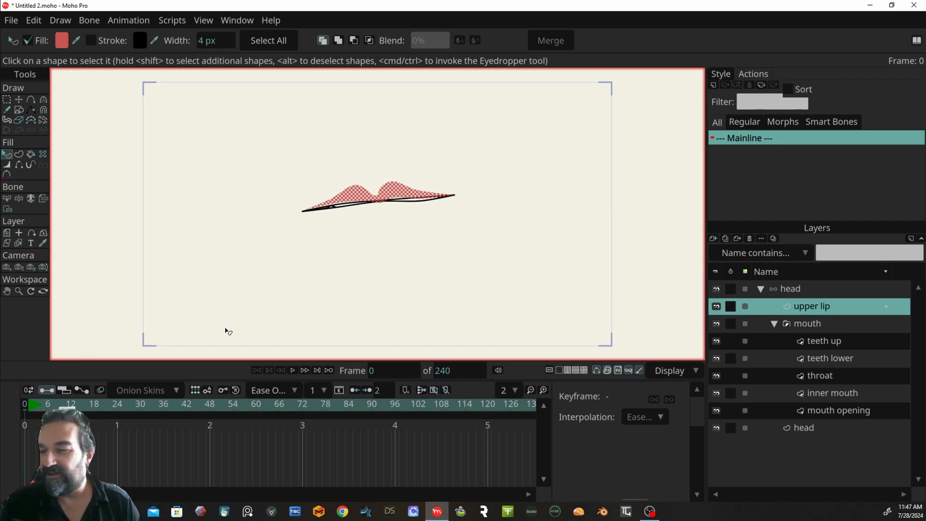
- Reposition the points along the upper lip's bottom edge so it follows the mouth's upper line
key(g)
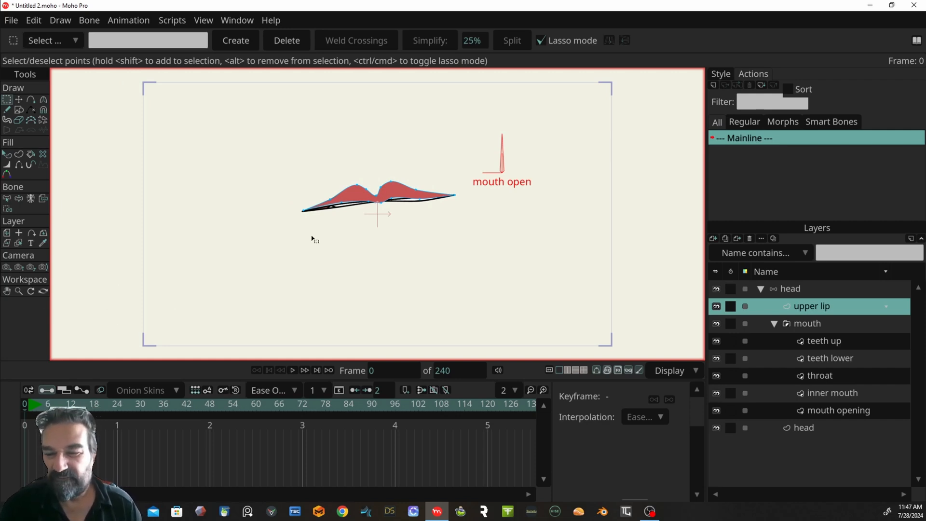
scroll(312, 239, up, 3)
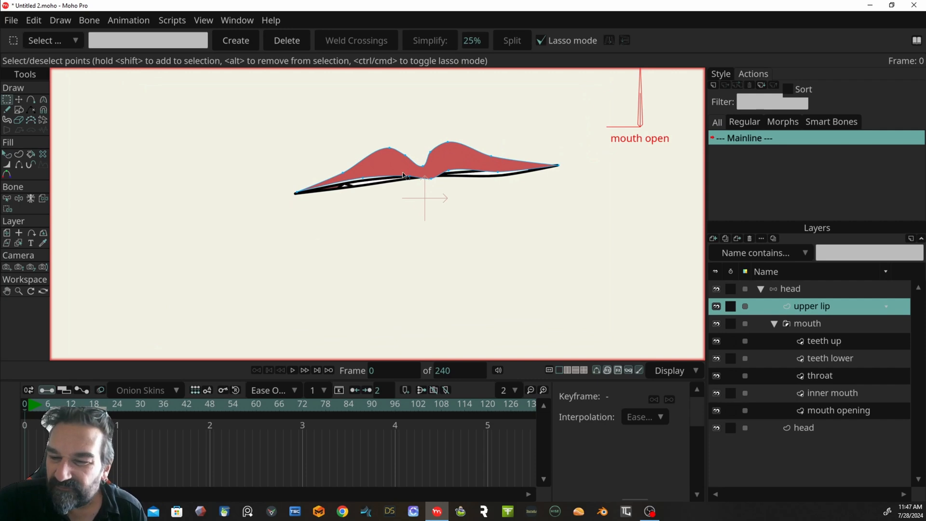
click(431, 179)
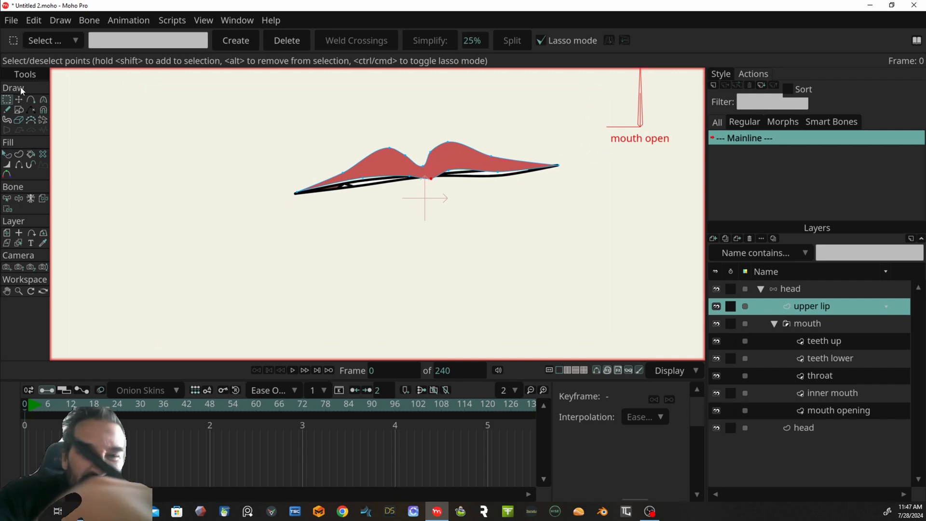
click(19, 100)
drag(428, 179, 364, 182)
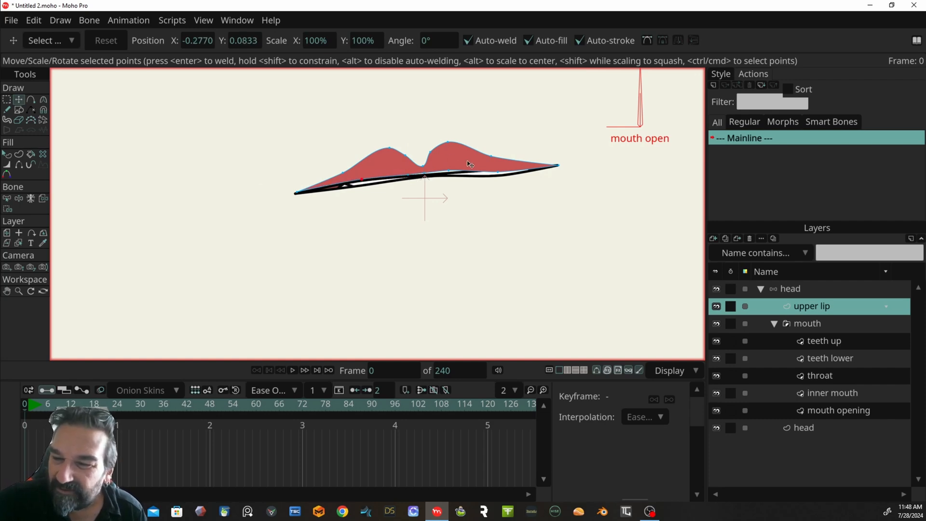
click(448, 171)
drag(423, 174, 498, 169)
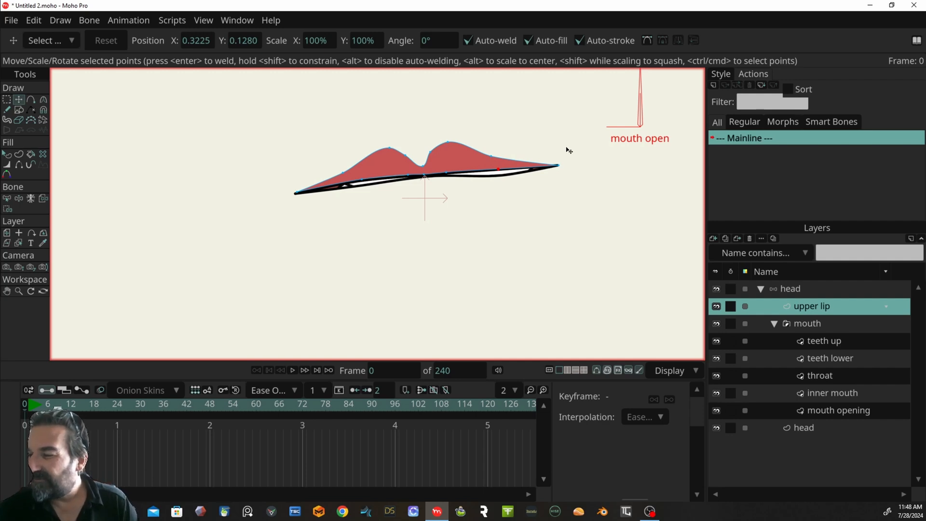
- Add a vector layer directly above the mouth group and name it "lip lower"
click(813, 323)
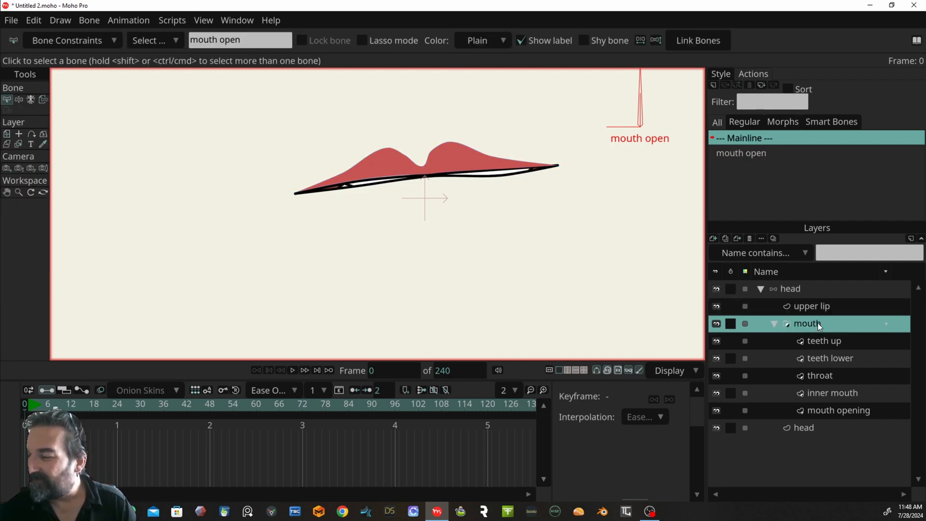
click(713, 239)
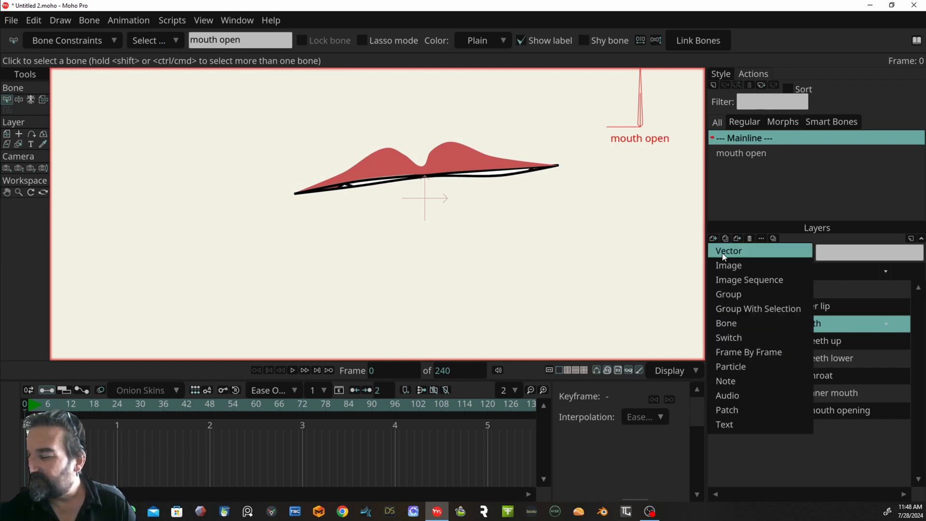
click(722, 252)
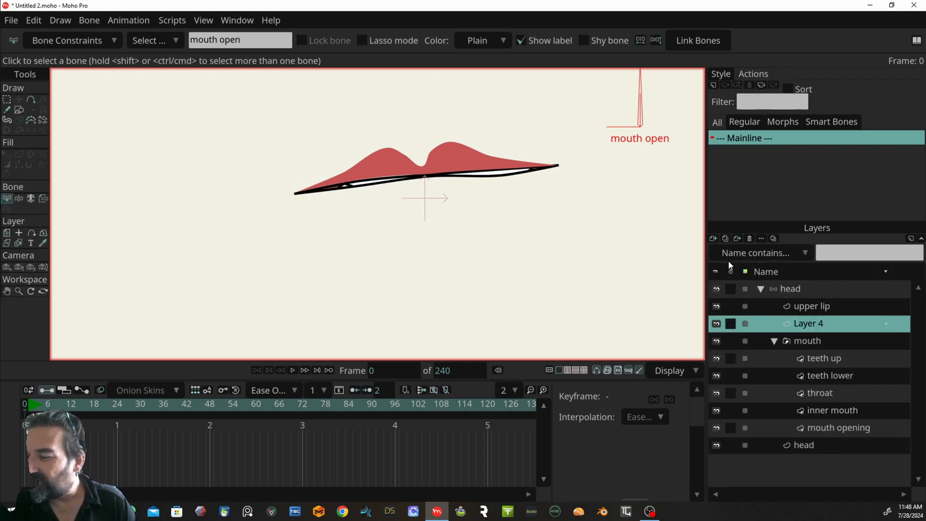
double_click(852, 328)
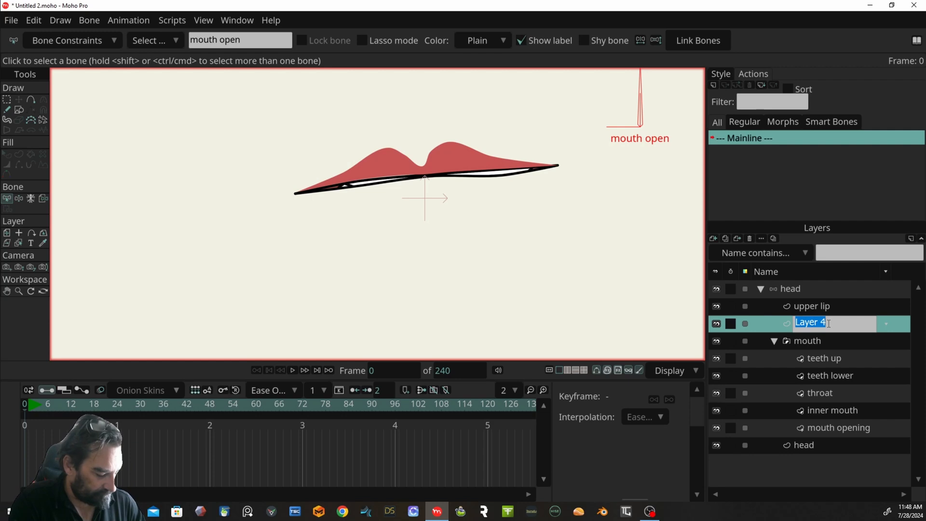
text(li)
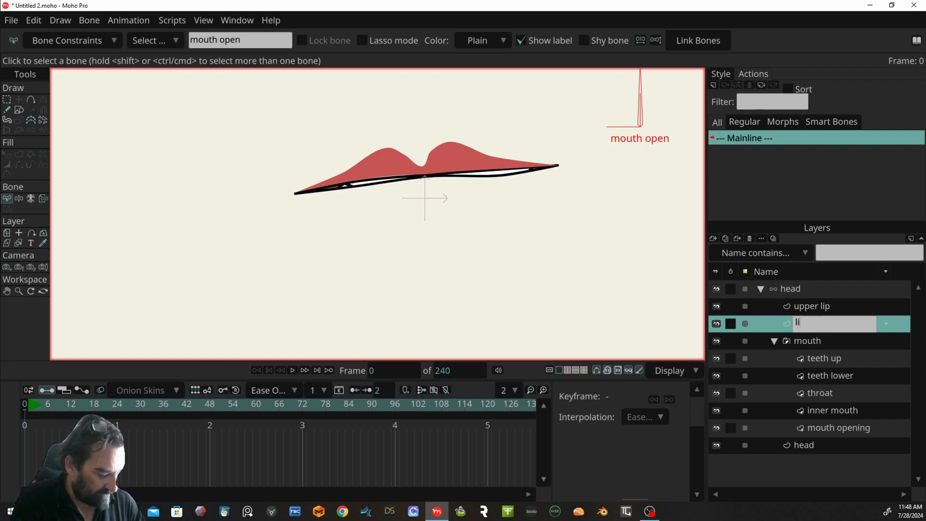
text(p lower)
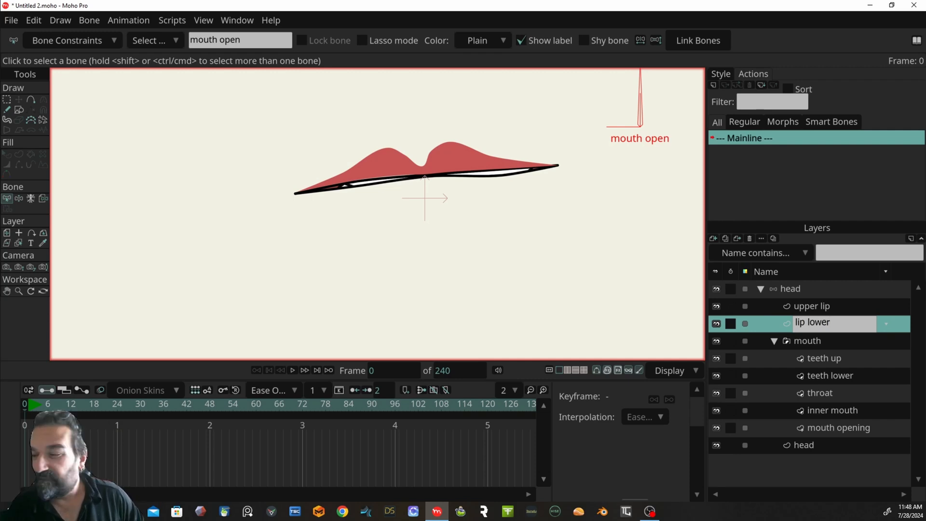
key(Return)
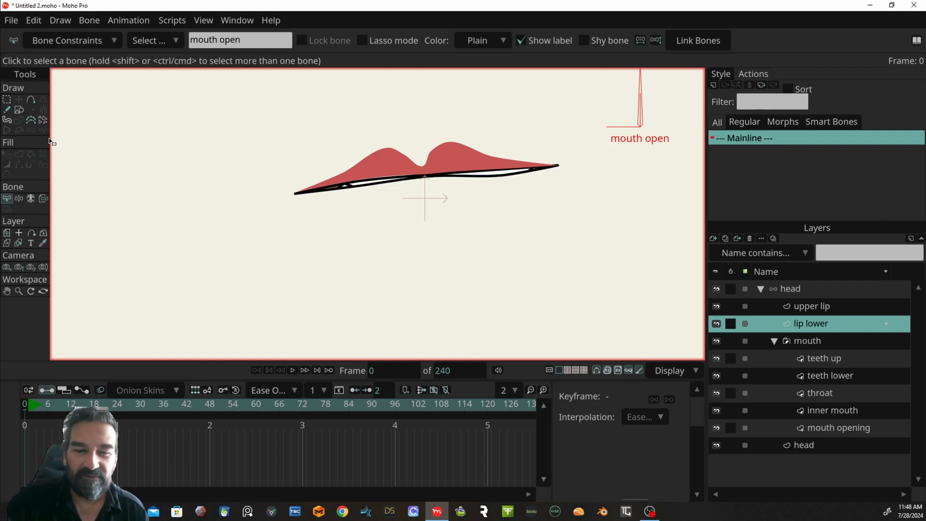
- Draw a closed, auto-filled lower-lip shape running below the mouth between both corners and back along the mouth's lower line
click(32, 101)
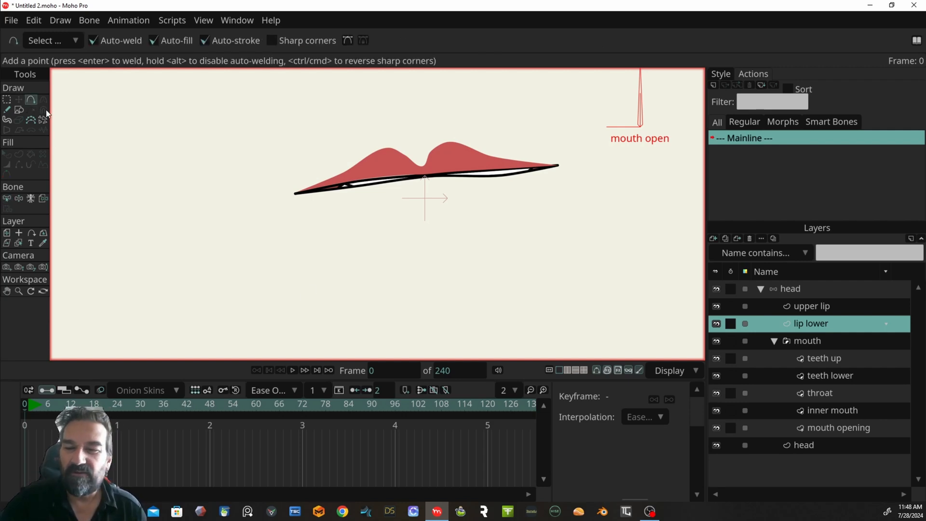
click(295, 193)
click(313, 207)
click(356, 218)
click(414, 214)
click(457, 211)
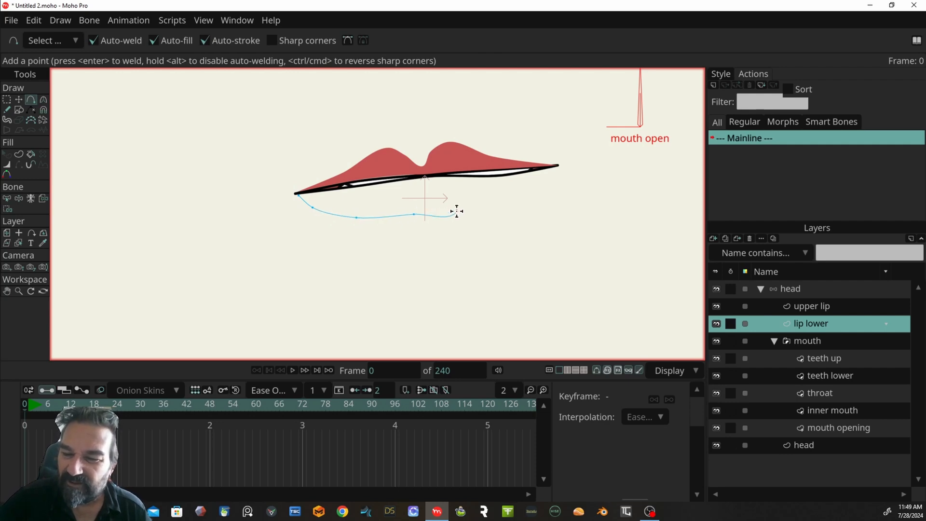
click(505, 208)
click(547, 183)
click(558, 165)
click(532, 172)
click(506, 176)
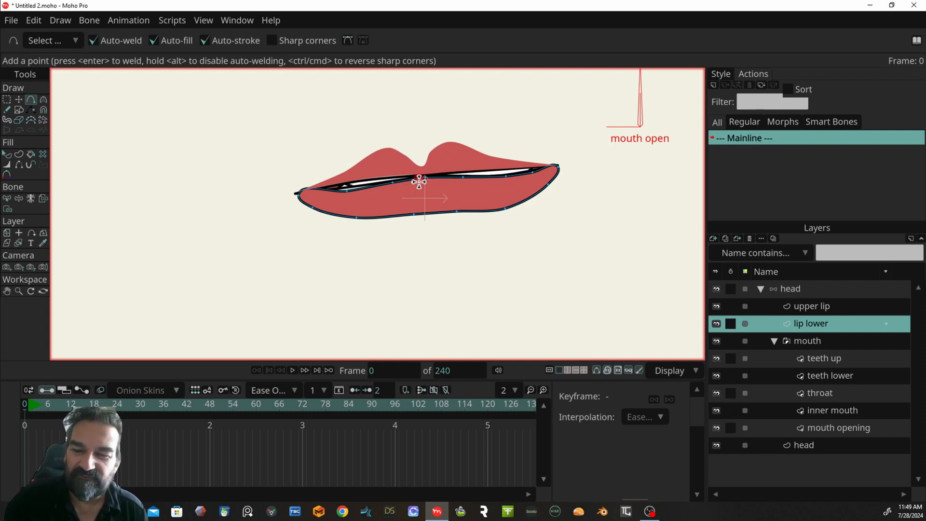
- Set both mouth-corner points of the lower lip to Peak curvature
click(8, 100)
click(42, 99)
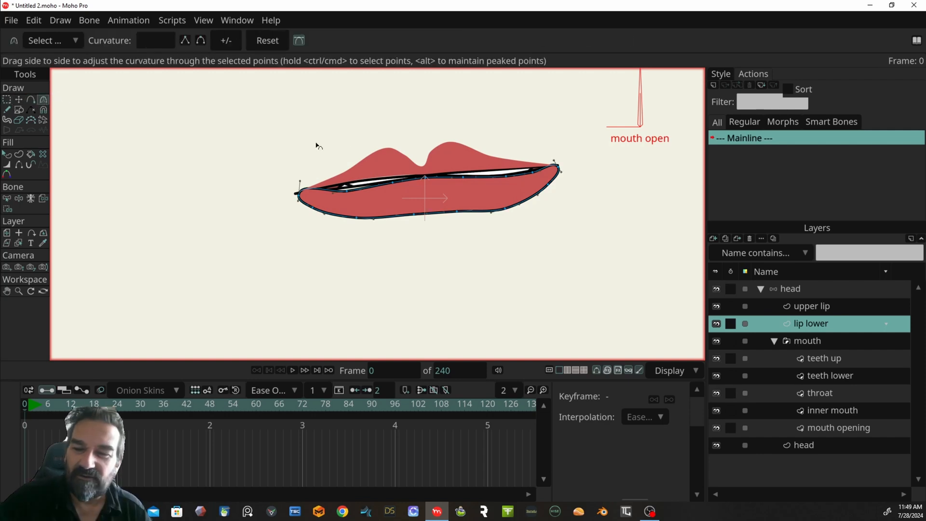
click(296, 194)
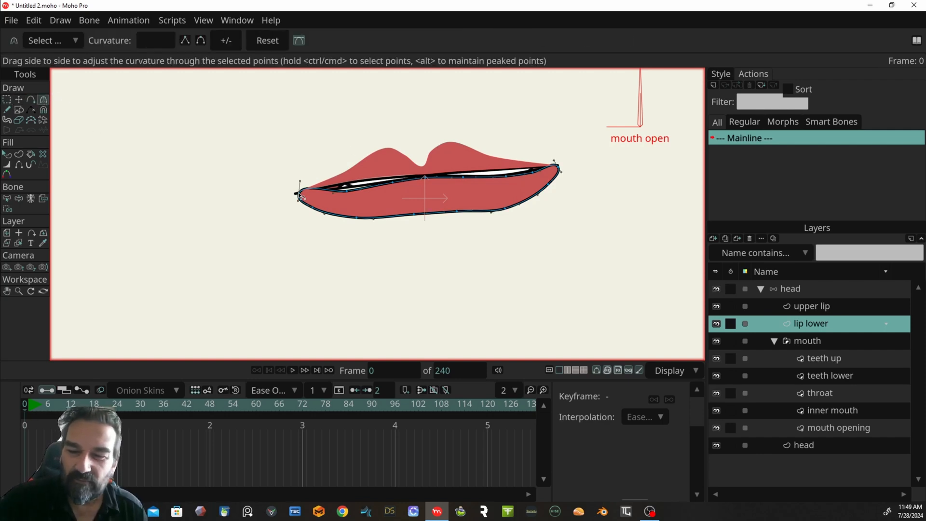
click(186, 41)
click(559, 167)
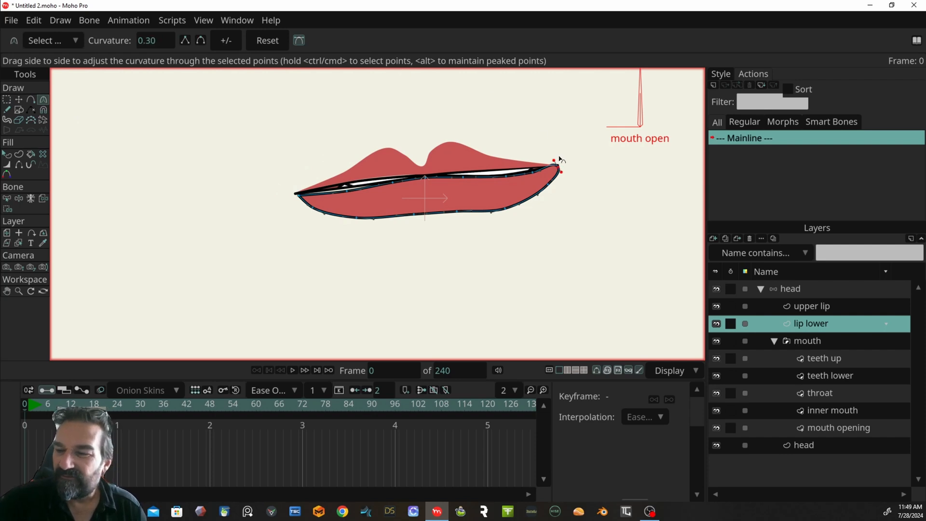
click(185, 40)
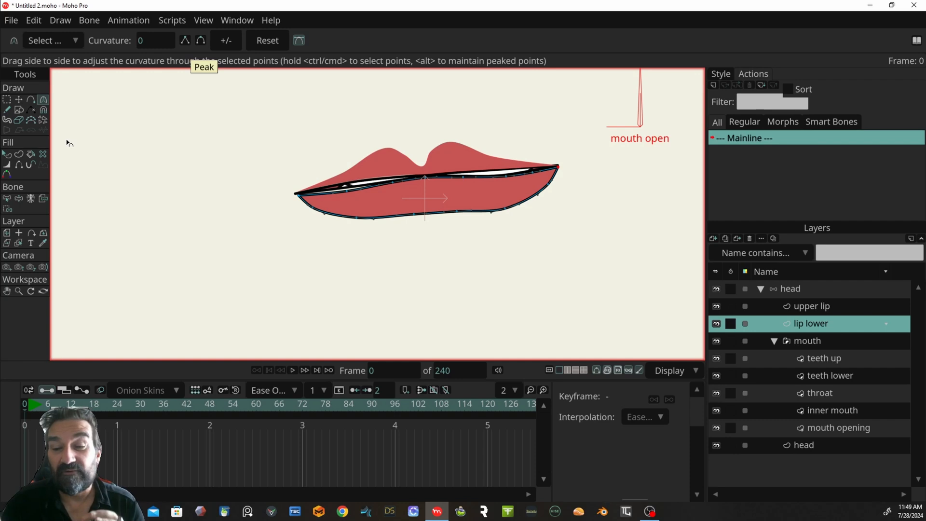
- Turn off the stroke on the lower lip shape, keeping only its red fill
key(g)
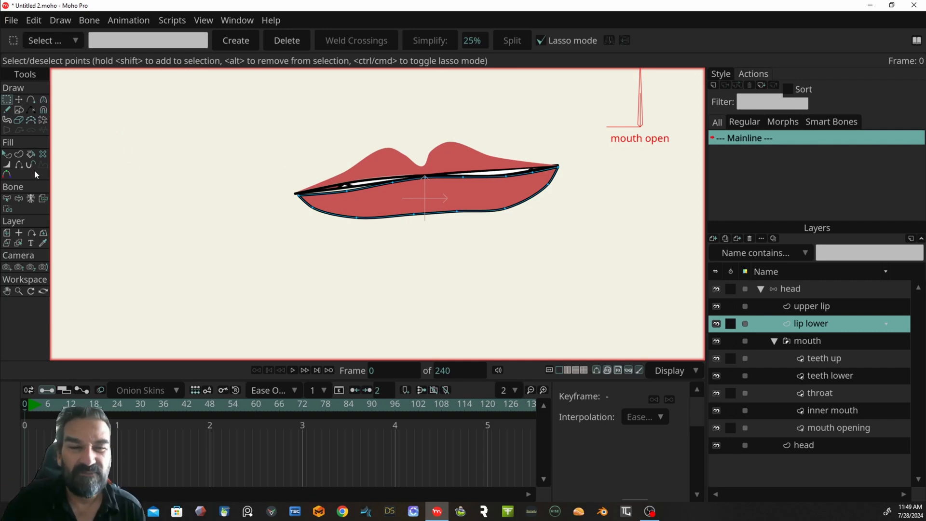
click(7, 155)
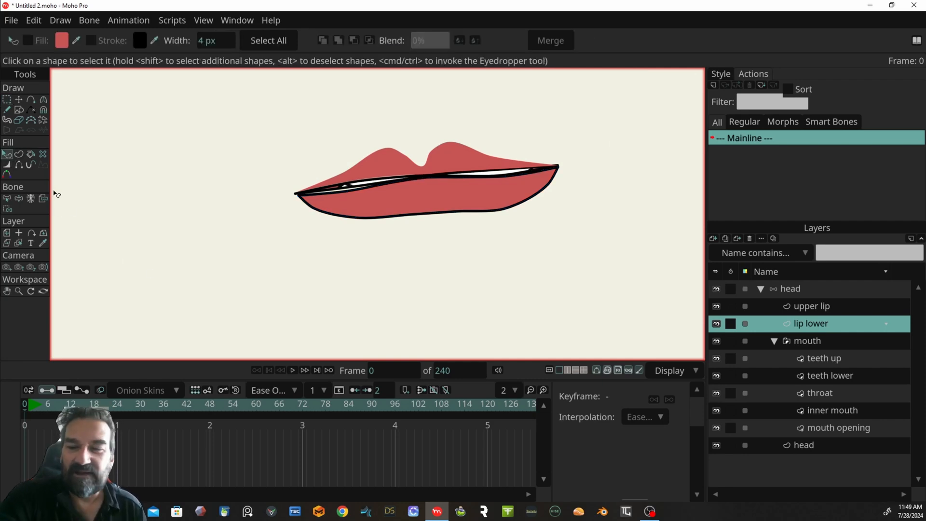
click(436, 200)
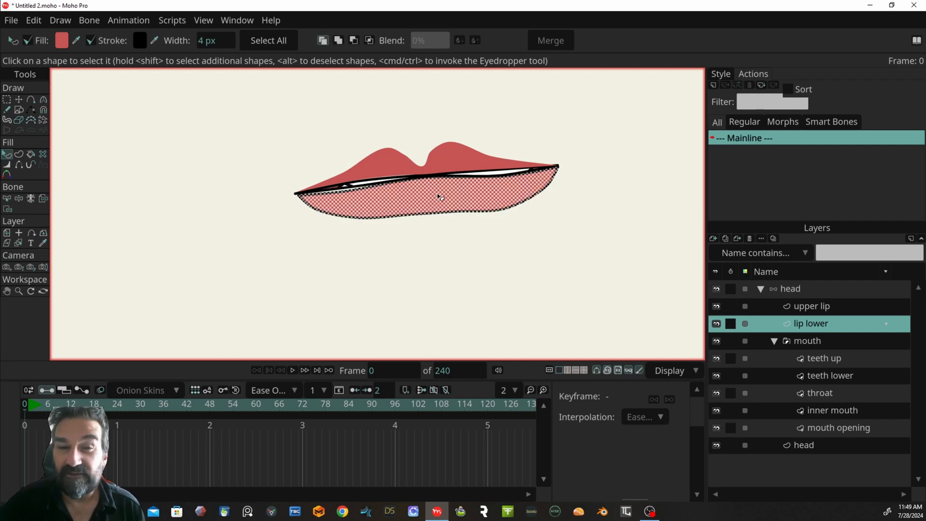
click(93, 43)
- Nudge the lower lip's corner points and the points along its upper edge to line up with the mouth outline
click(9, 99)
drag(134, 187, 175, 307)
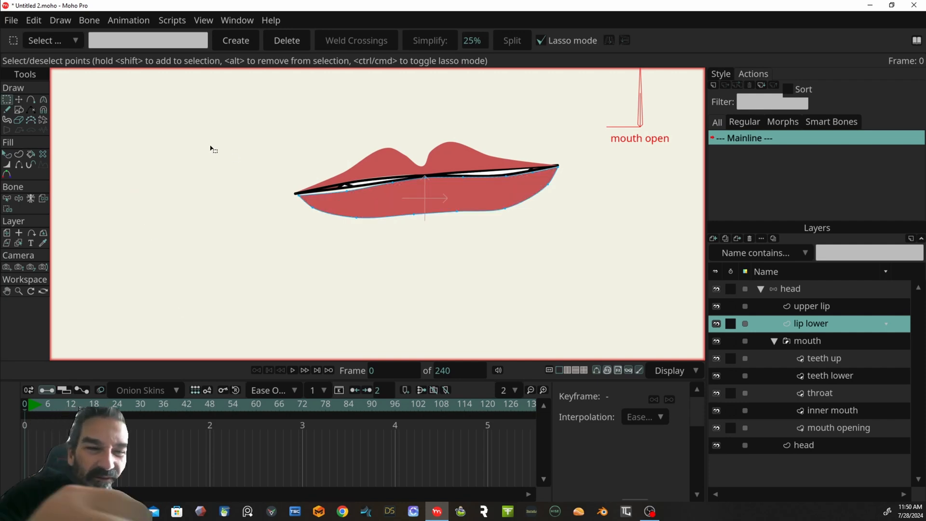
click(18, 100)
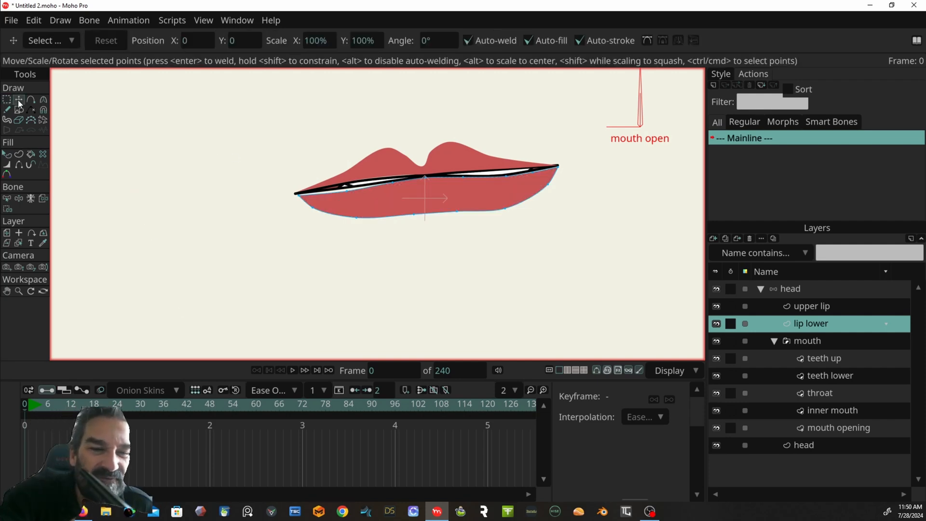
click(297, 194)
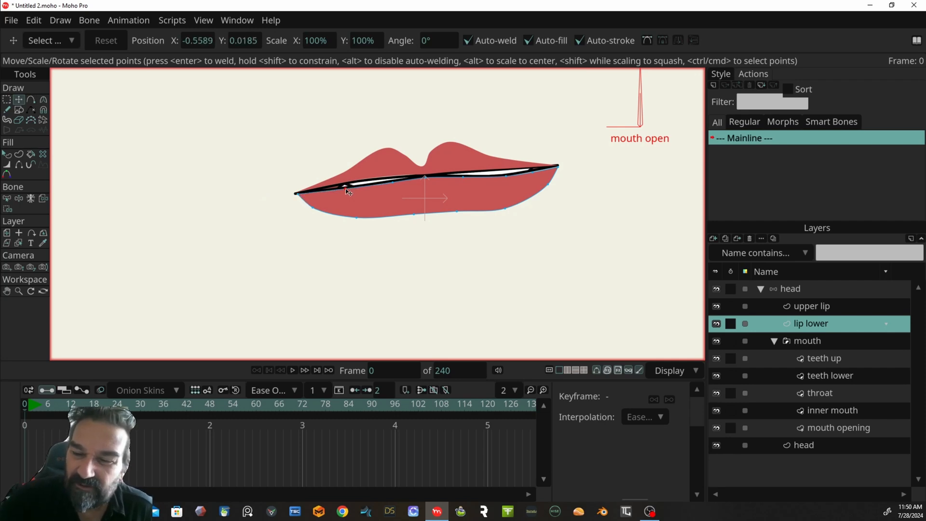
click(347, 189)
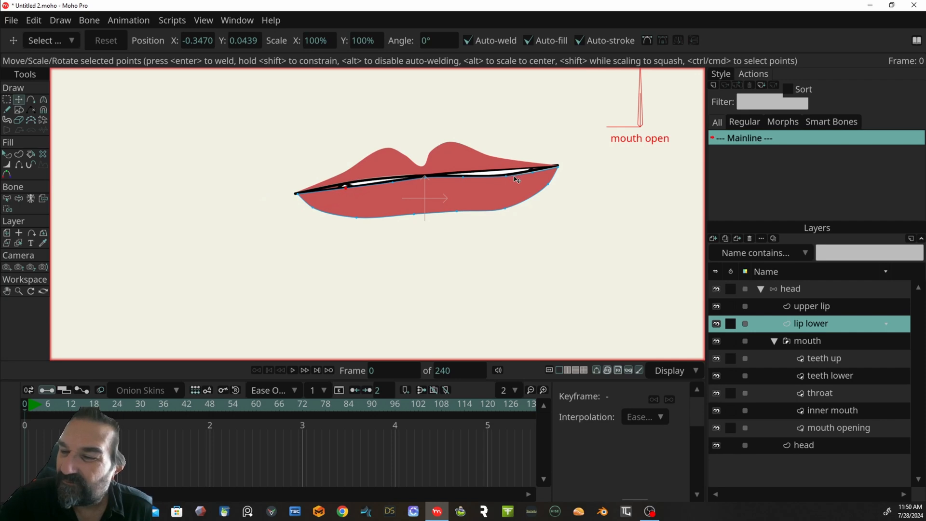
click(557, 166)
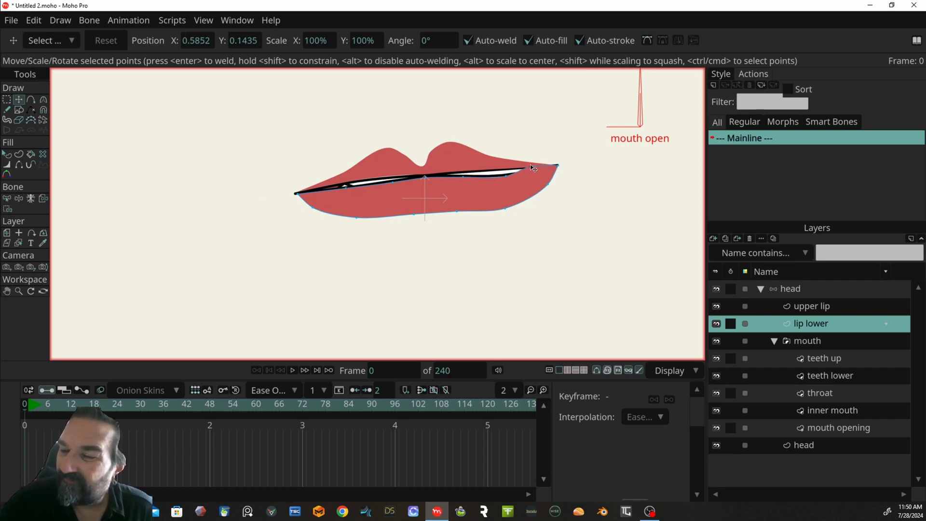
click(530, 173)
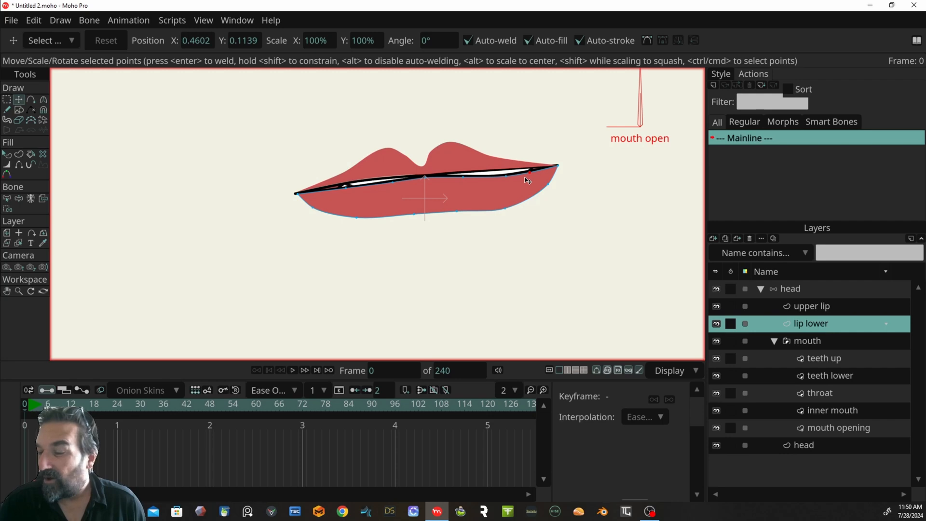
- Collapse the mouth group and move the lip lower and upper lip layers beneath it, above the head shape layer
click(774, 341)
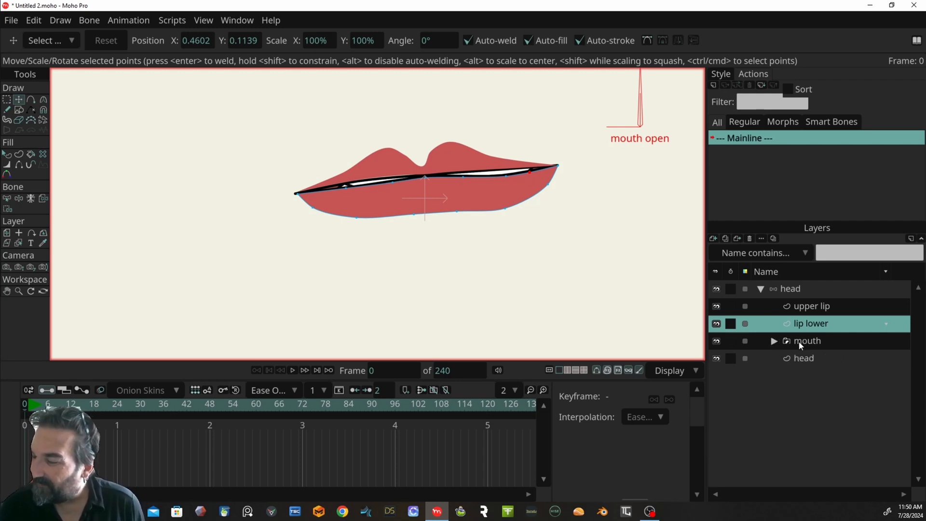
mouse_move(833, 336)
mouse_down()
mouse_move(829, 364)
mouse_move(831, 350)
mouse_up()
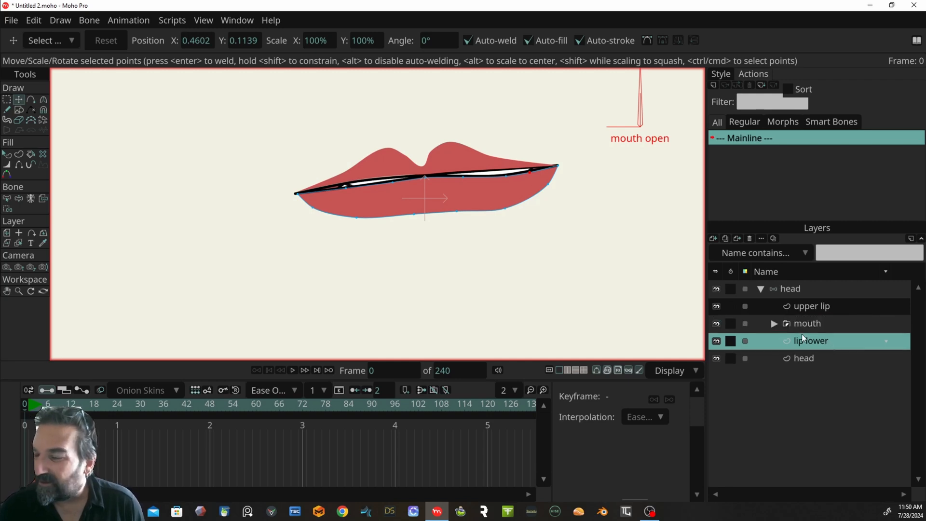
drag(840, 306, 828, 332)
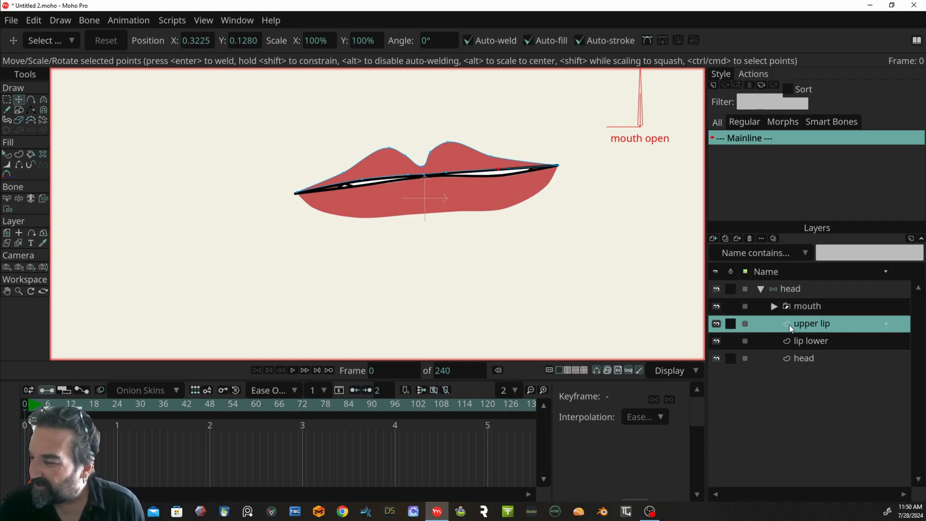
- Move the points on the upper lip's bottom edge slightly down so they tuck behind the mouth opening
click(7, 99)
drag(82, 122, 80, 137)
click(19, 100)
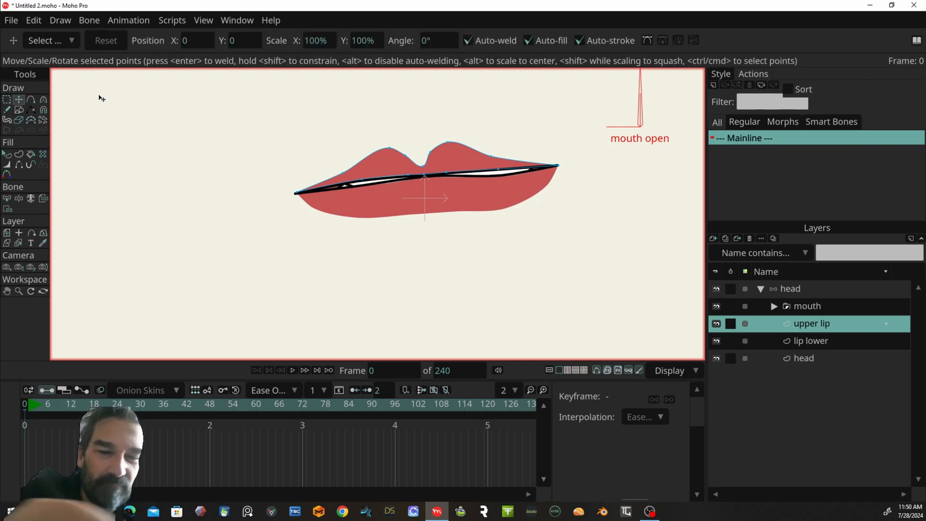
drag(425, 177, 502, 175)
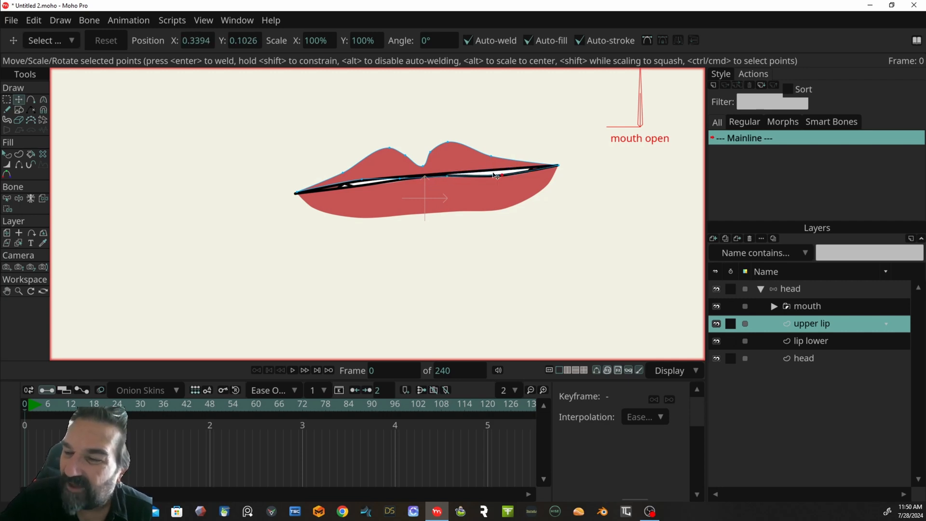
drag(360, 179, 359, 182)
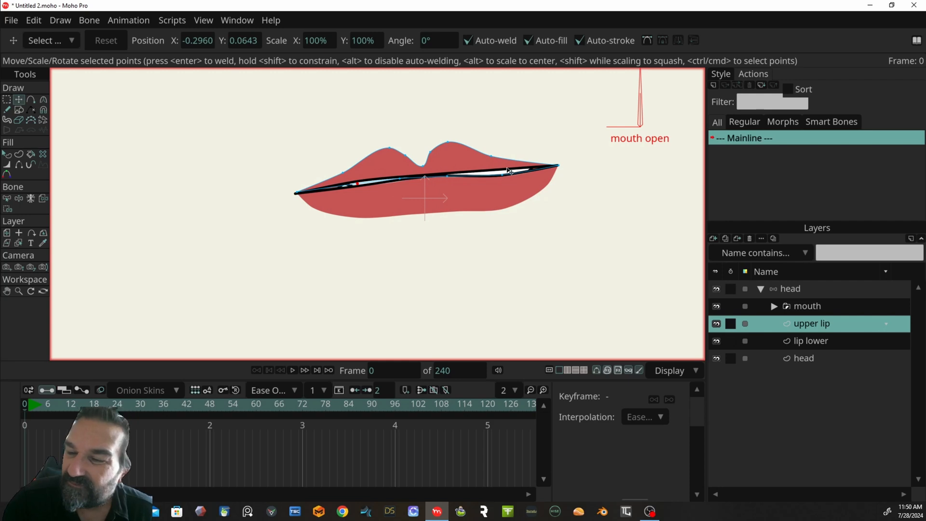
drag(503, 175, 503, 171)
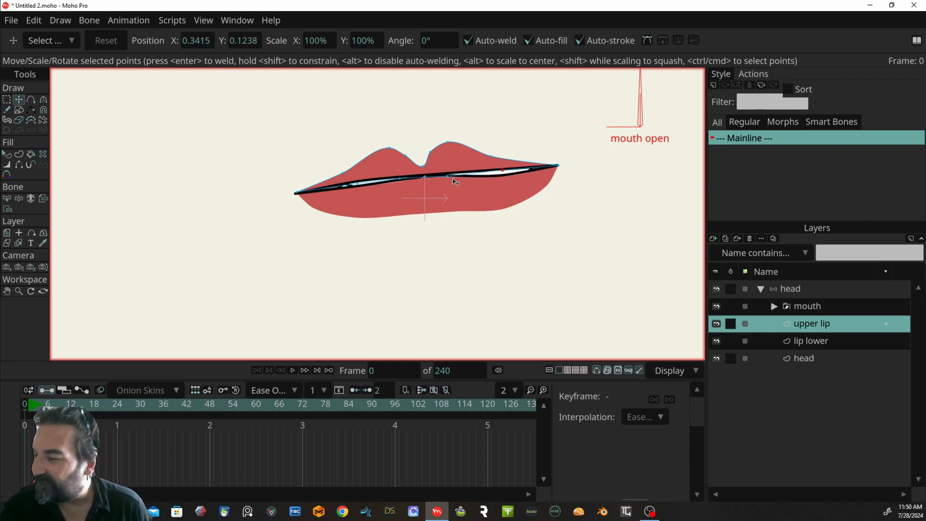
- Move the points on the lower lip's top edge slightly up so they sit behind the mouth opening
click(765, 340)
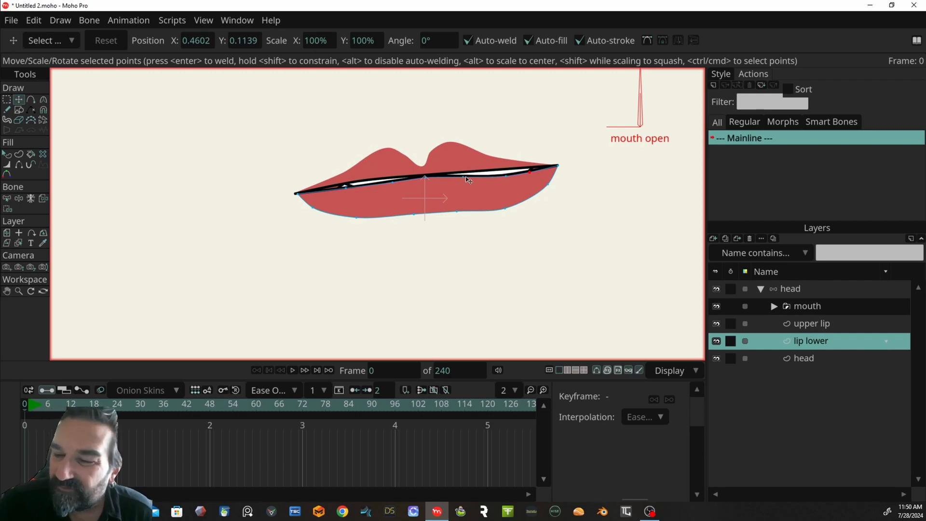
drag(466, 180, 531, 169)
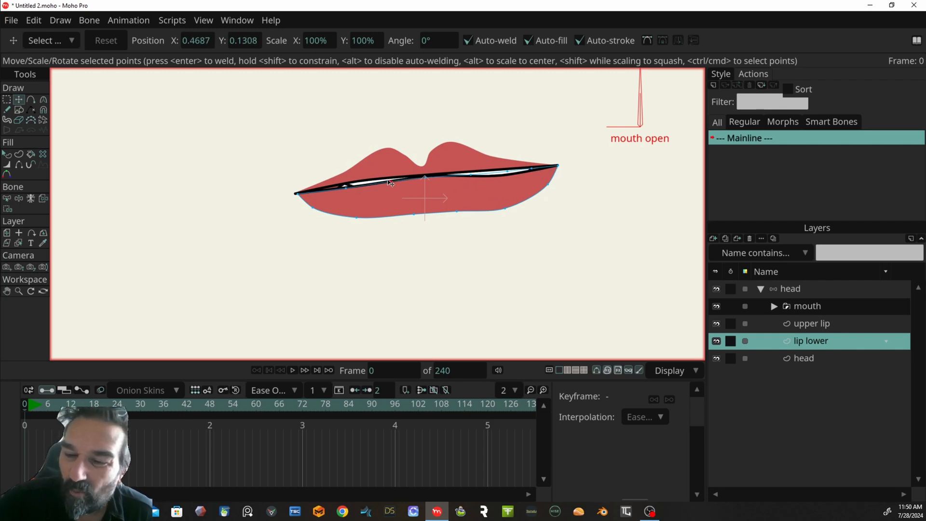
click(345, 188)
drag(348, 188, 352, 181)
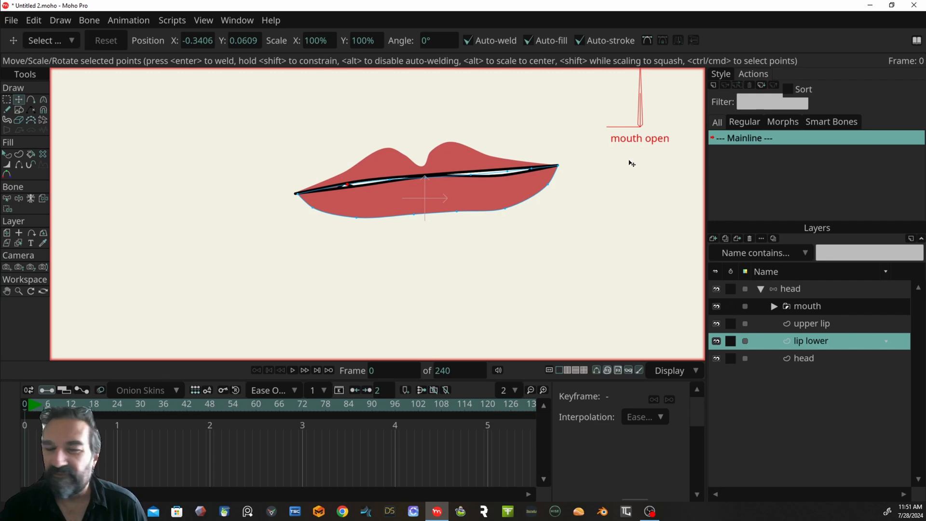
- Activate the head layer's "mouth open" smart bone action and go to frame 100
click(818, 288)
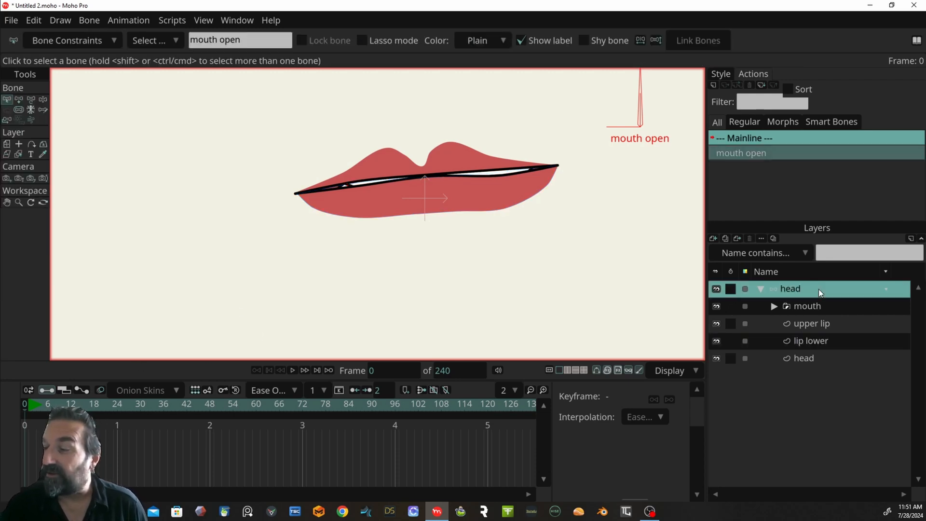
double_click(740, 151)
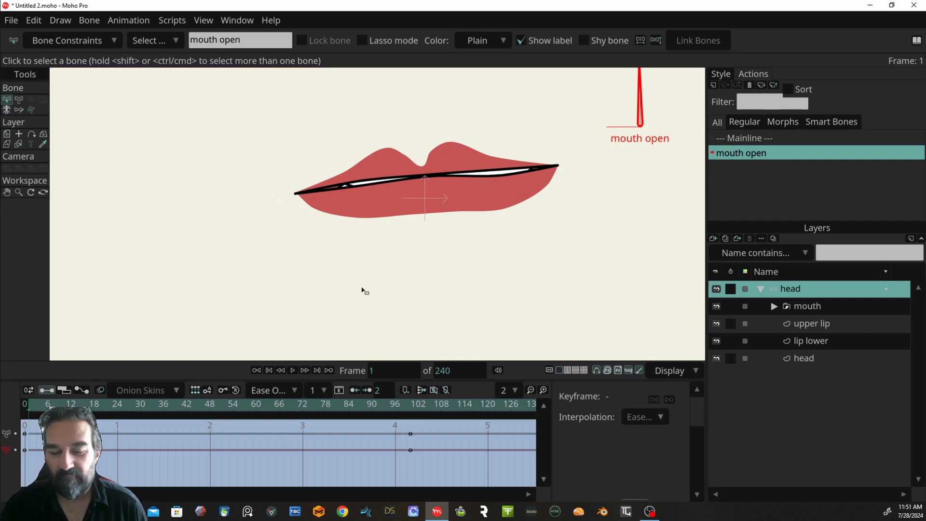
drag(190, 407, 411, 418)
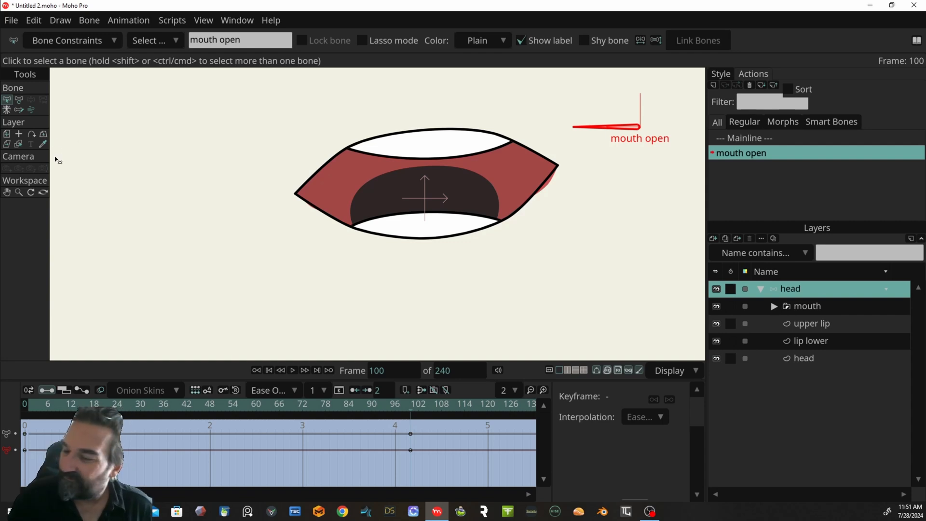
- Reshape the upper lip at frame 100 with the Magnet tool so it arches over the open mouth's top edge
click(840, 325)
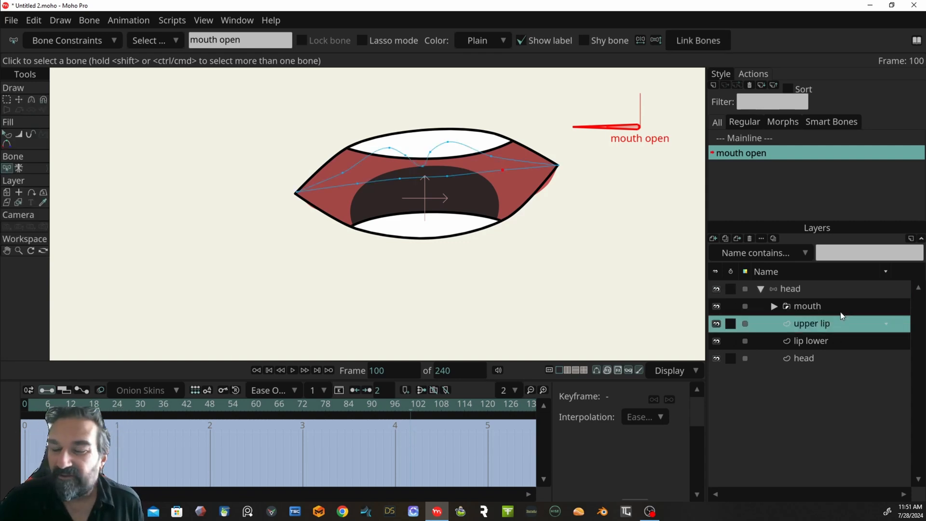
click(6, 100)
drag(103, 157, 155, 279)
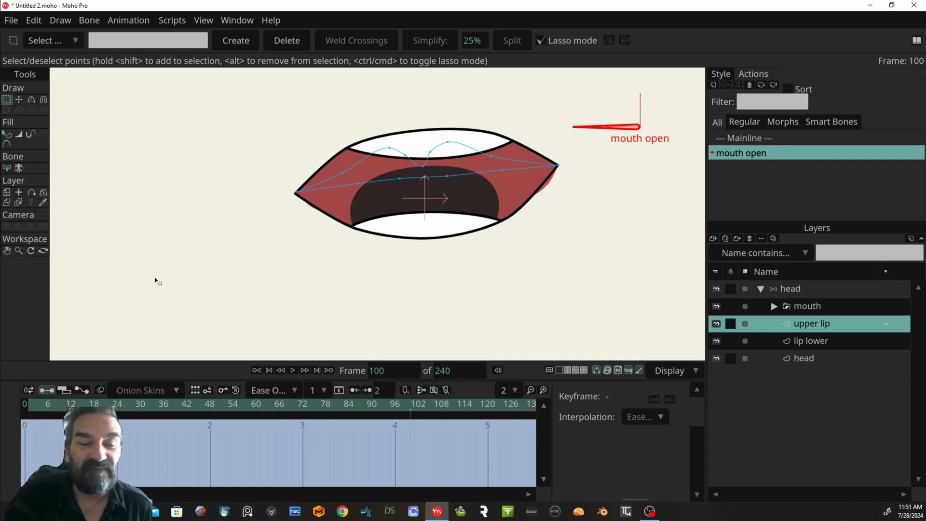
click(43, 100)
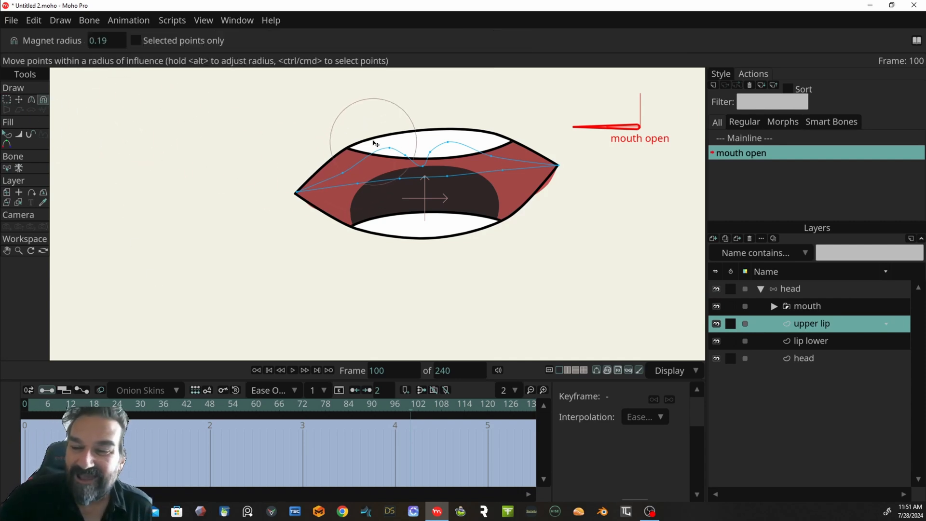
drag(346, 174, 328, 149)
drag(391, 148, 421, 130)
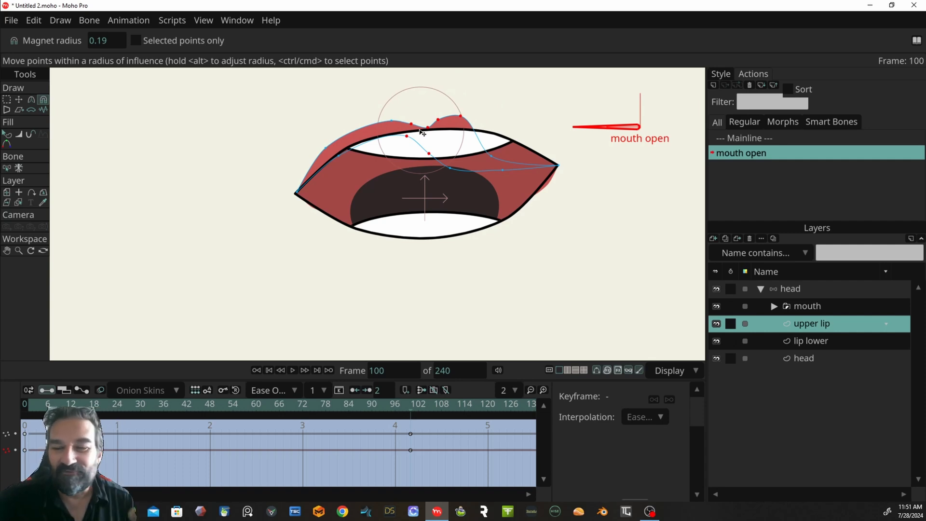
drag(486, 150, 505, 123)
drag(456, 170, 430, 131)
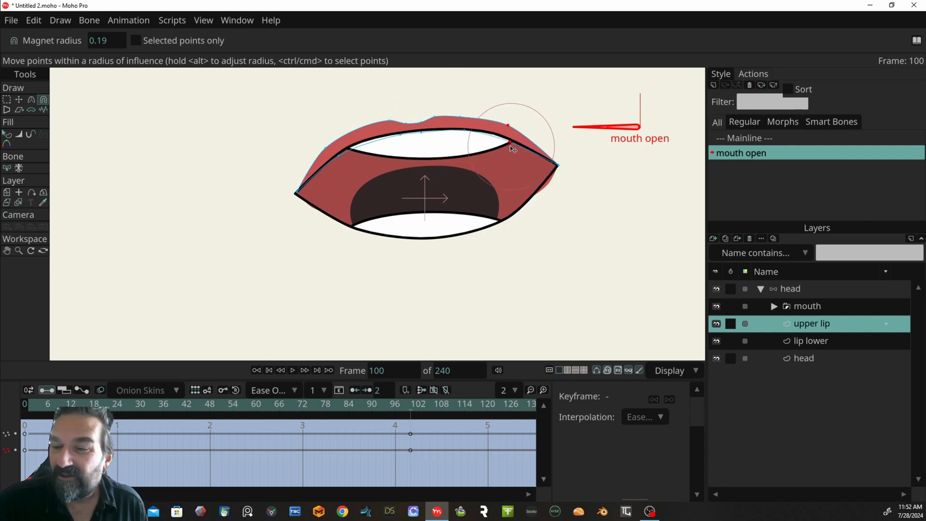
- Refine the upper lip's individual points, raising its two peaks and tucking the bottom edge behind the upper teeth
click(6, 100)
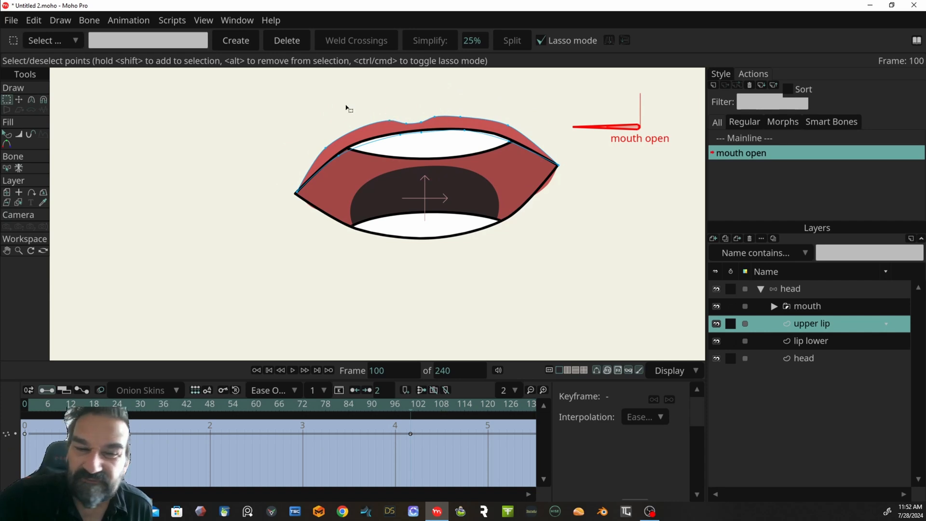
key(t)
drag(388, 120, 507, 141)
drag(460, 133, 435, 137)
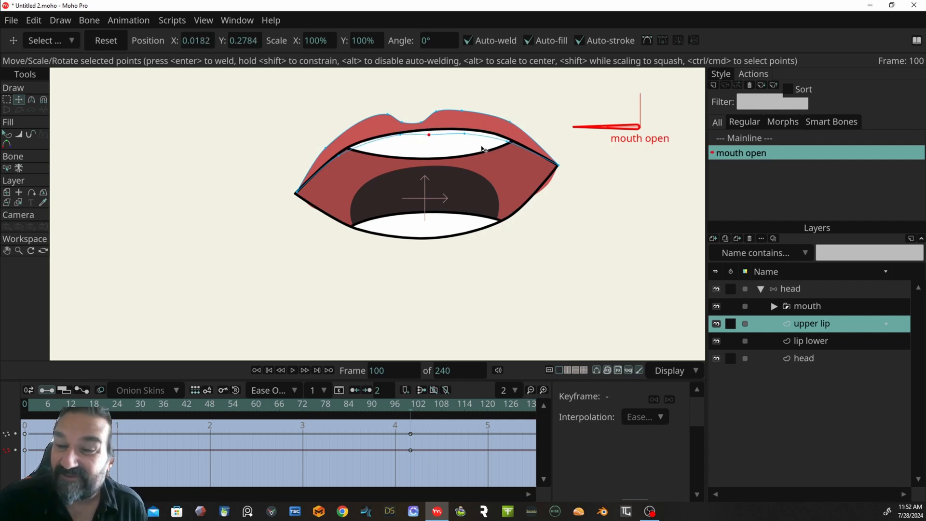
- Pull the lower lip's bottom points down at frame 100 so it curves around the open mouth, and align its corner
click(831, 343)
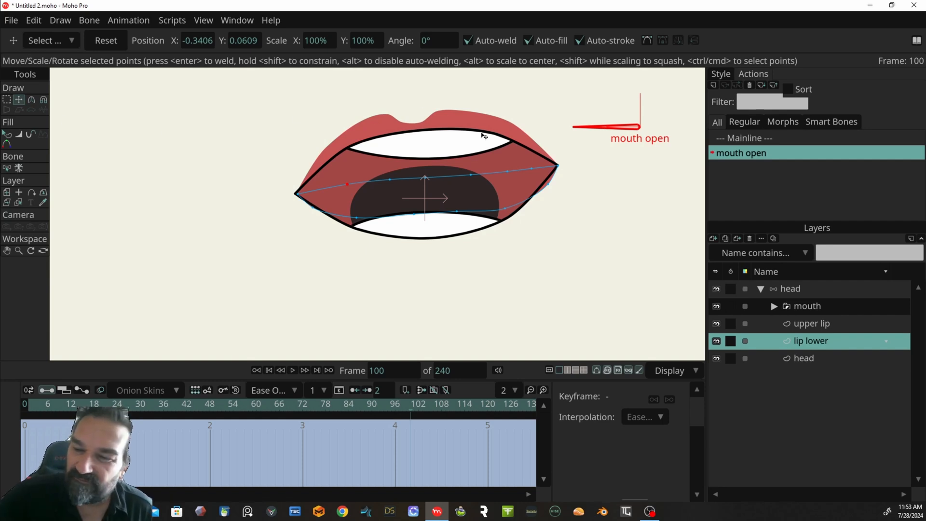
drag(357, 223, 346, 243)
drag(312, 207, 309, 208)
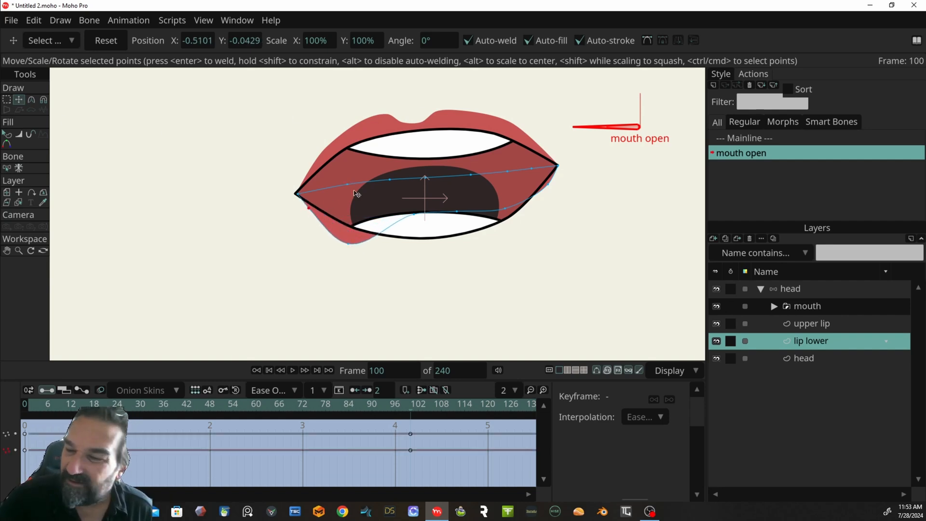
drag(530, 205, 471, 251)
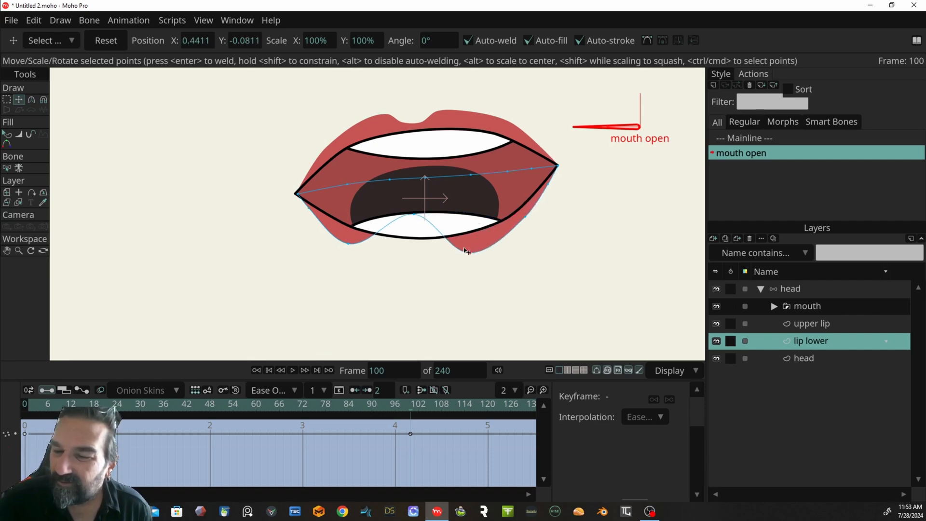
drag(416, 219, 418, 264)
click(480, 252)
click(526, 218)
click(307, 207)
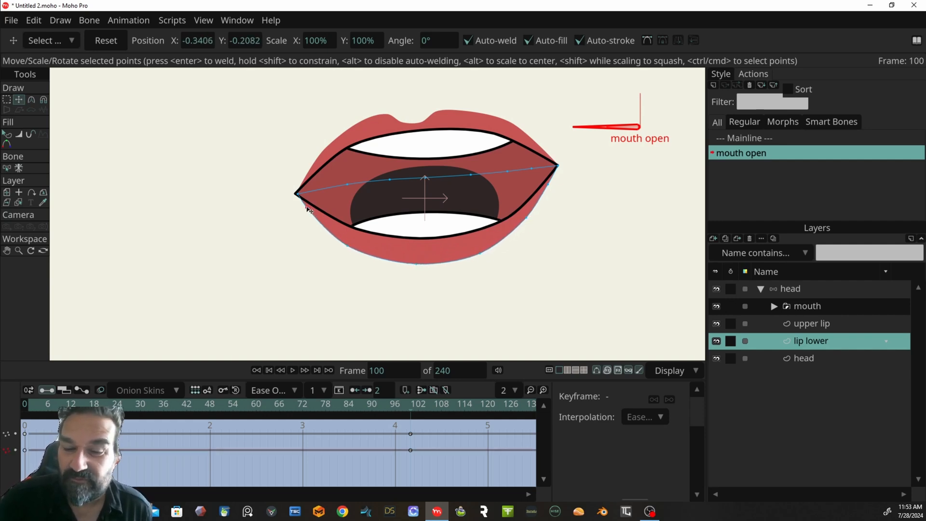
click(296, 195)
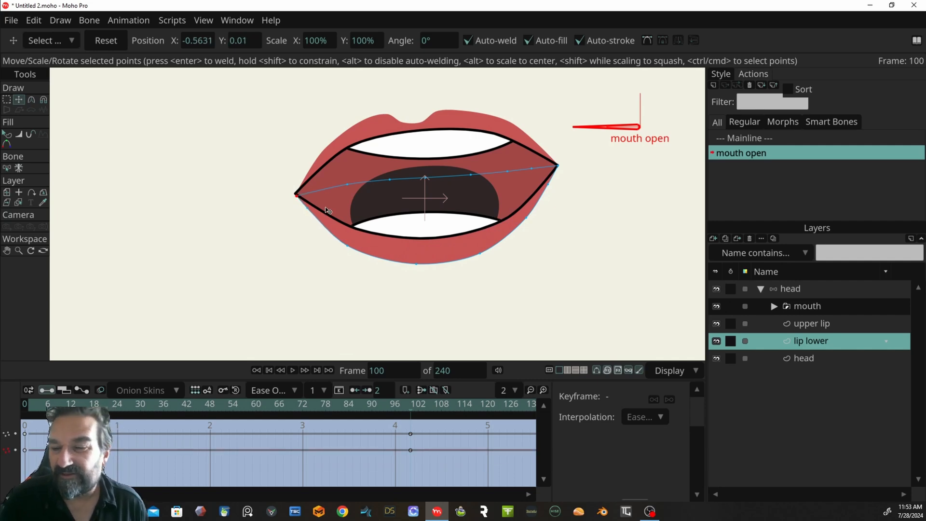
- Scrub the "mouth open" action back from frame 100 to check how both lips follow the mouth
drag(408, 405, 341, 430)
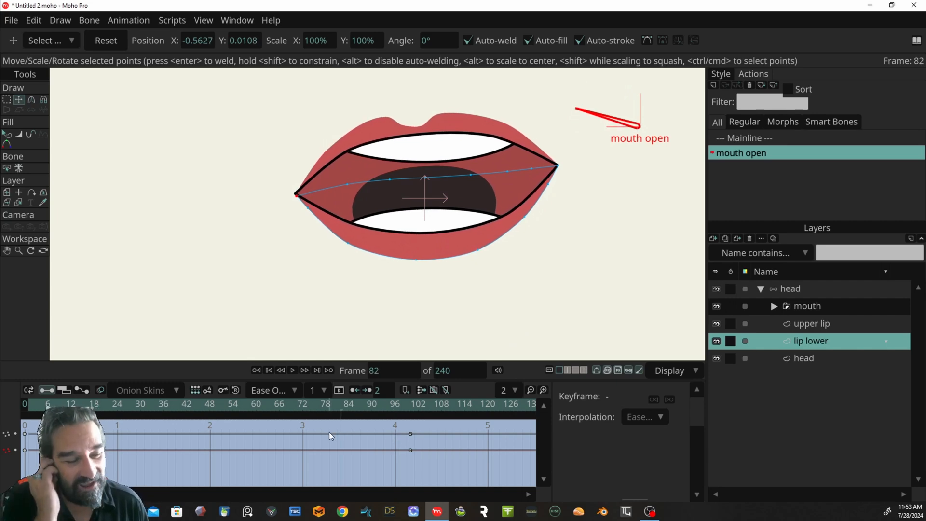
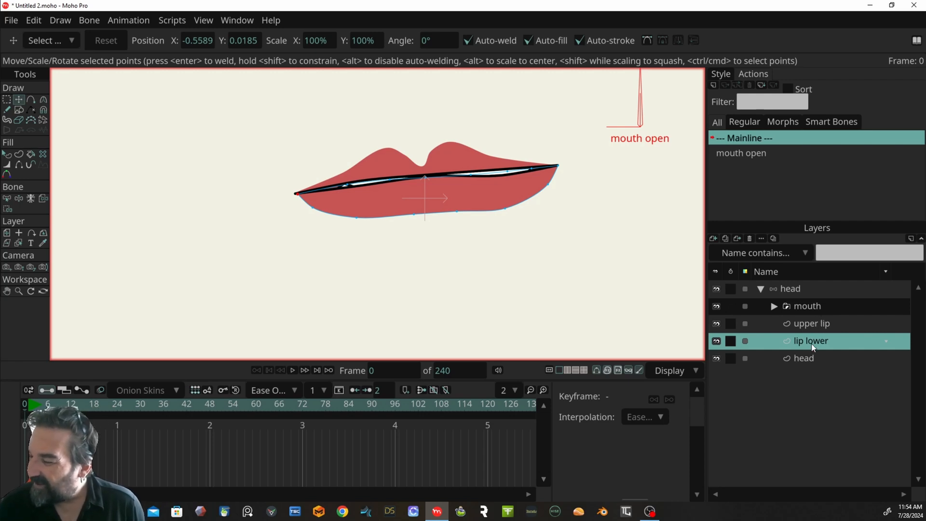
- Add a vector layer above throat in the mouth group and name it "epiglottus"
click(776, 306)
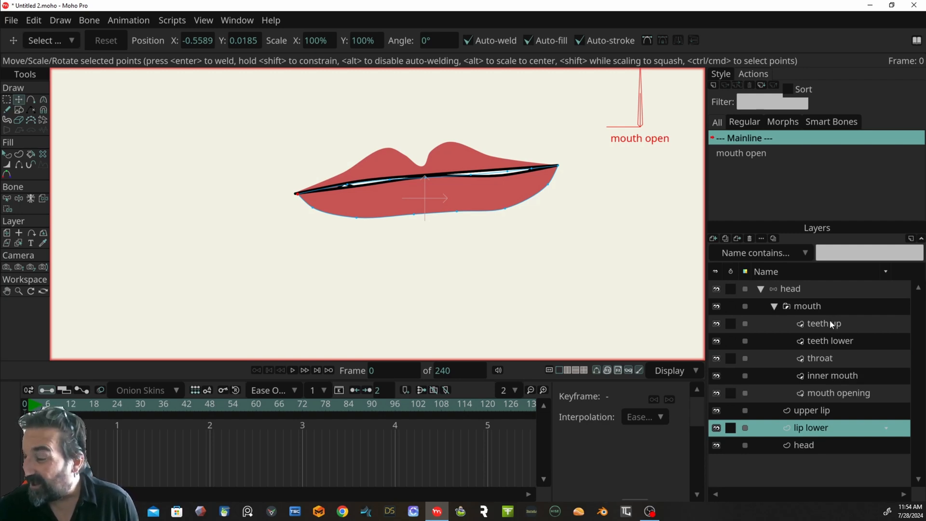
click(824, 356)
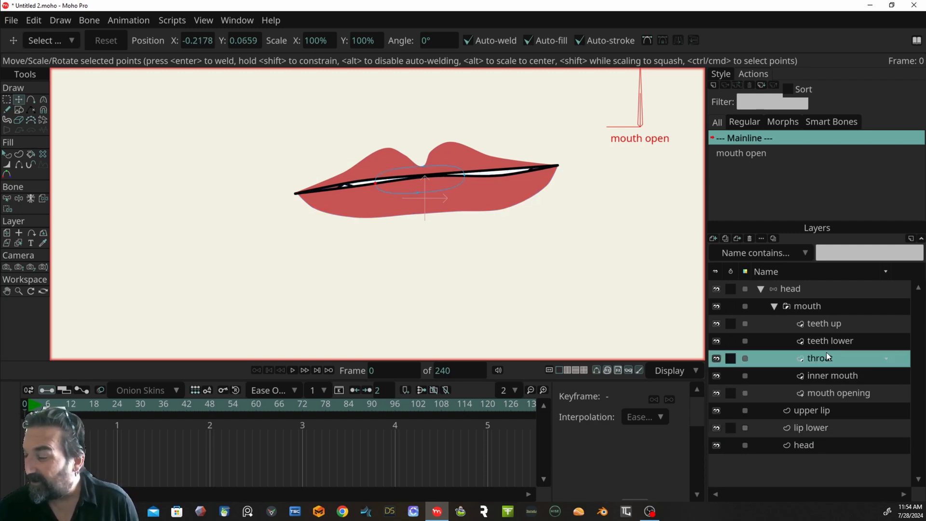
click(714, 238)
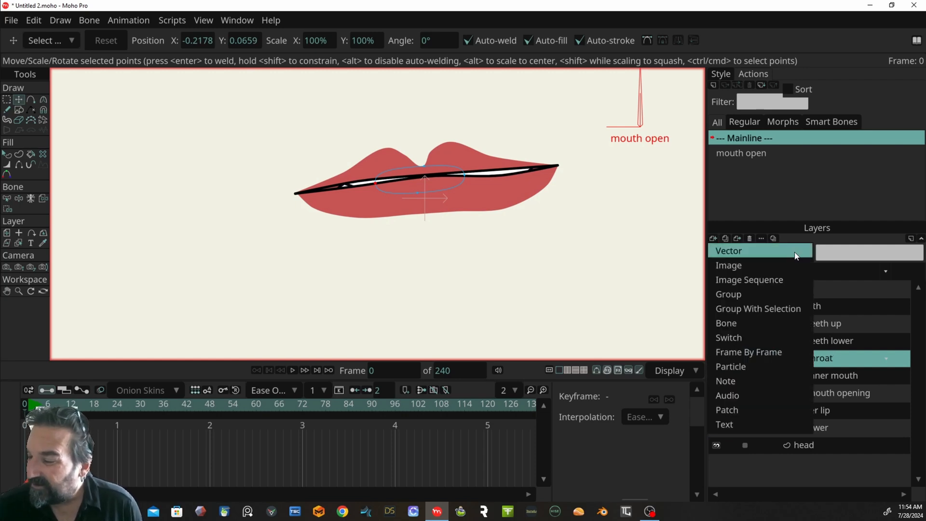
click(747, 252)
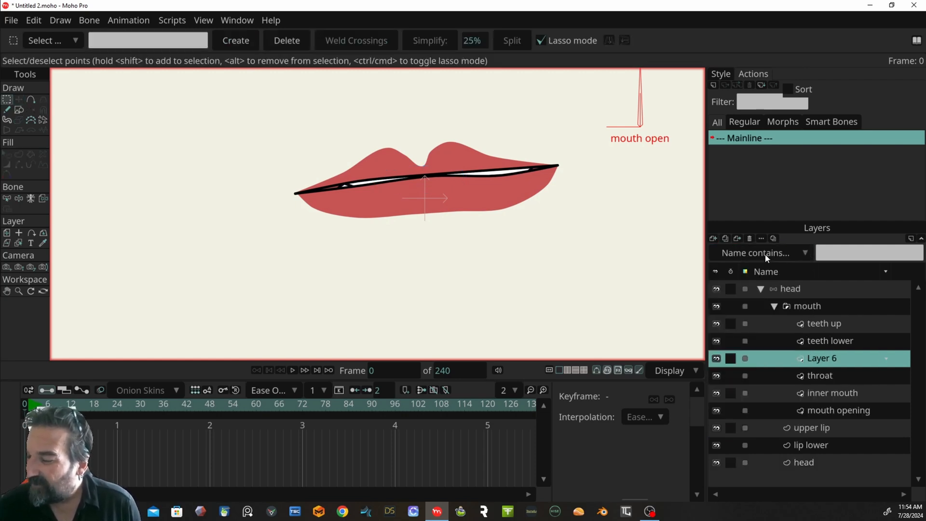
double_click(834, 358)
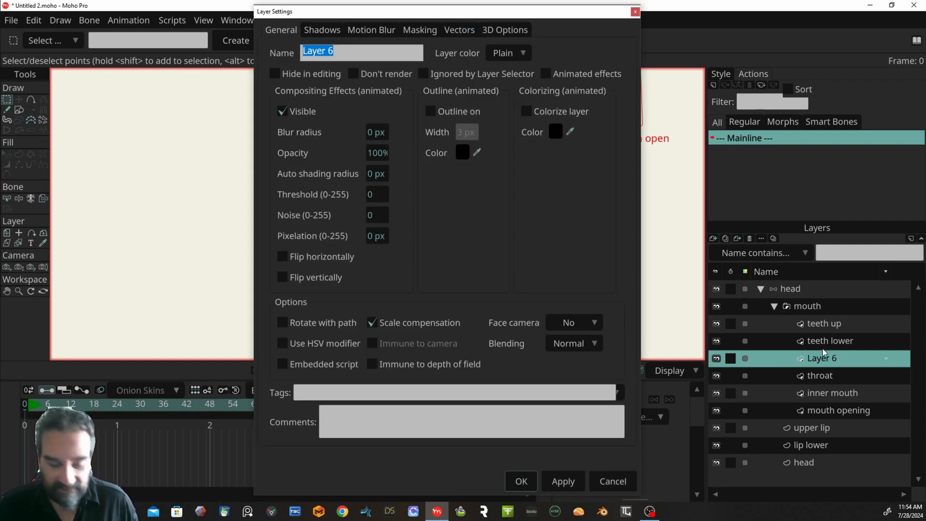
text(epiglottus)
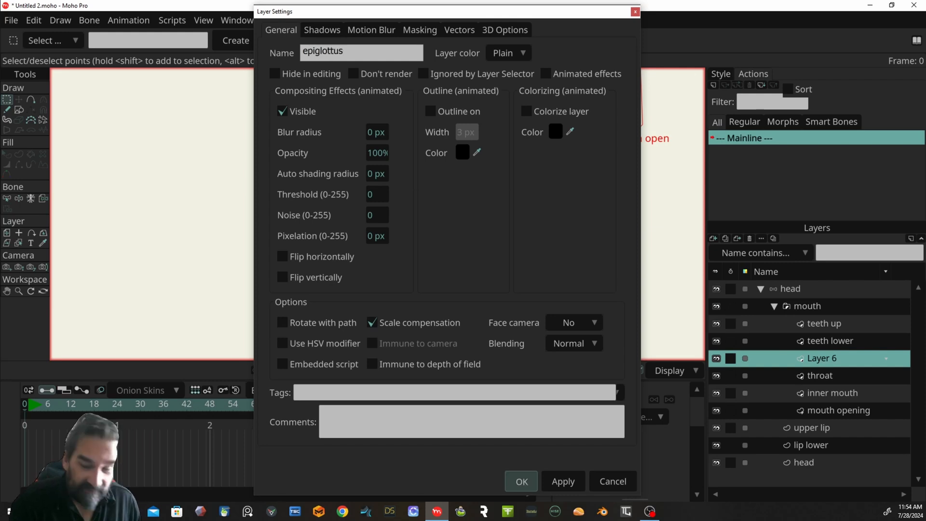
key(Return)
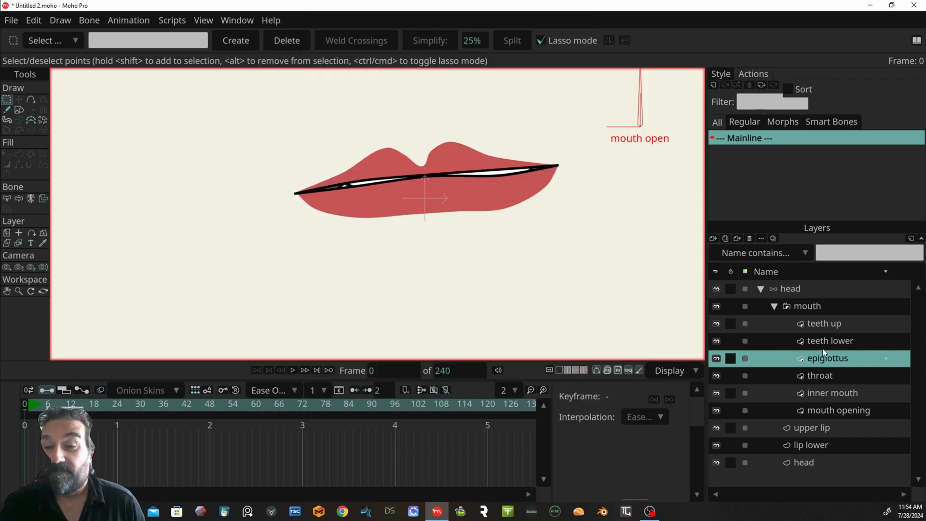
- Draw a small circle beside the lips on the epiglottus layer, with a narrow rectangle standing on top of it
click(19, 111)
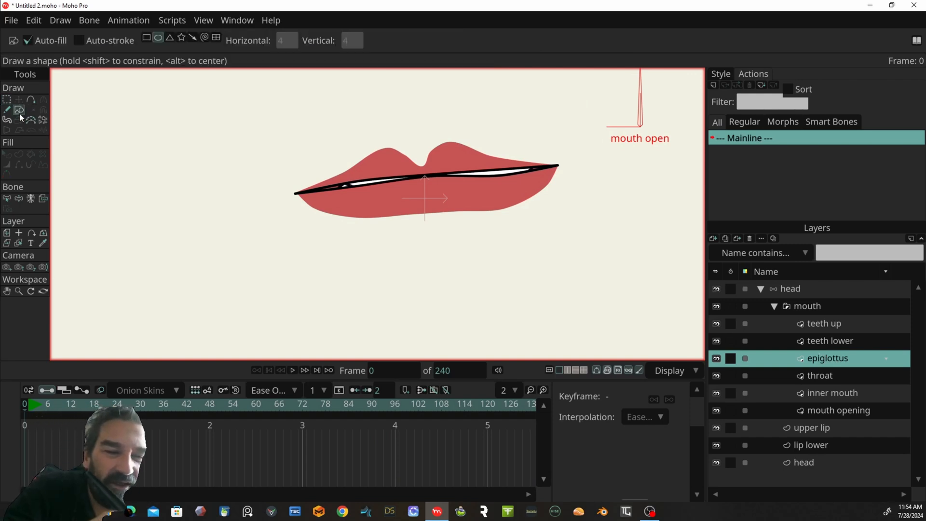
drag(233, 218, 254, 239)
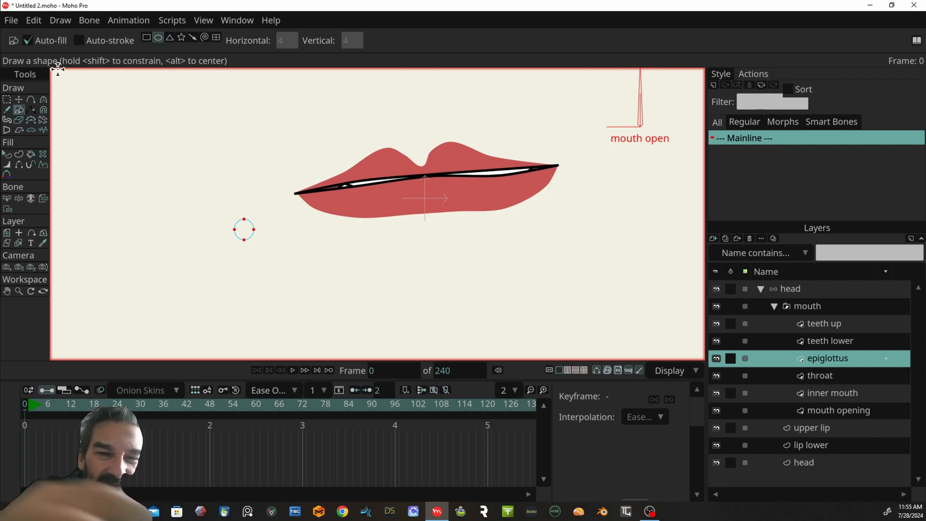
click(145, 37)
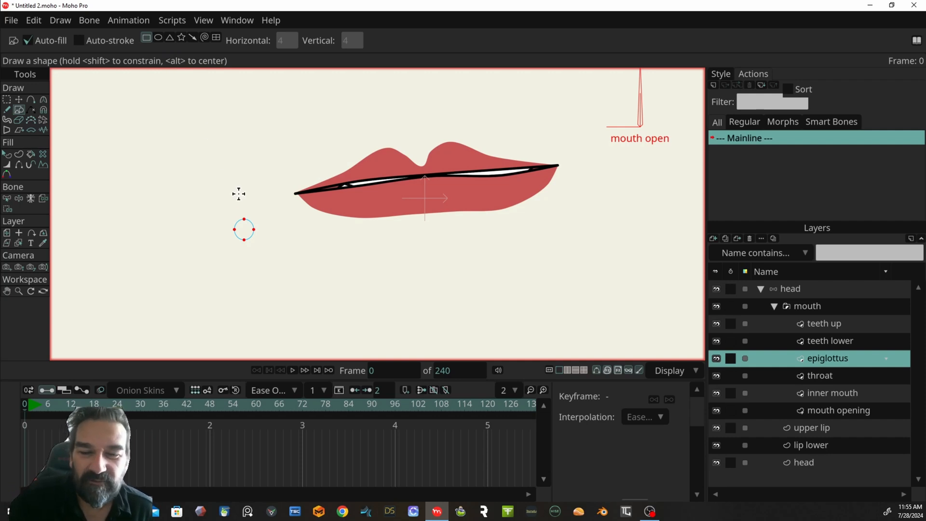
drag(234, 199, 250, 221)
- Taper the rectangle into a neck that narrows toward the circle, and add a point midway on each side
click(7, 100)
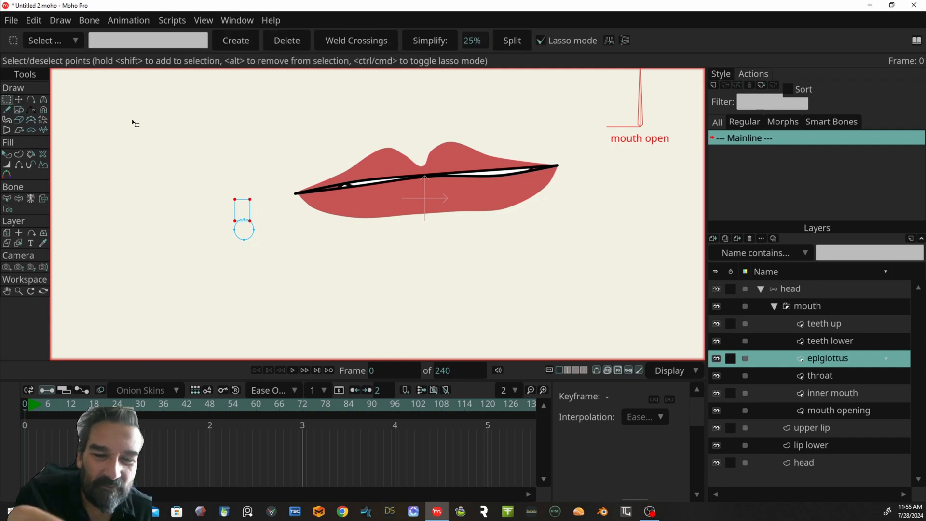
click(22, 99)
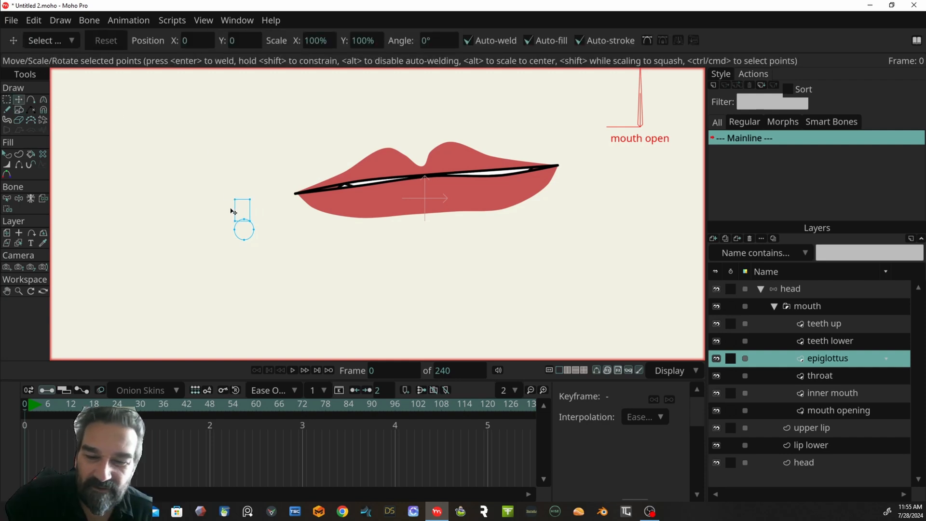
drag(240, 223, 250, 201)
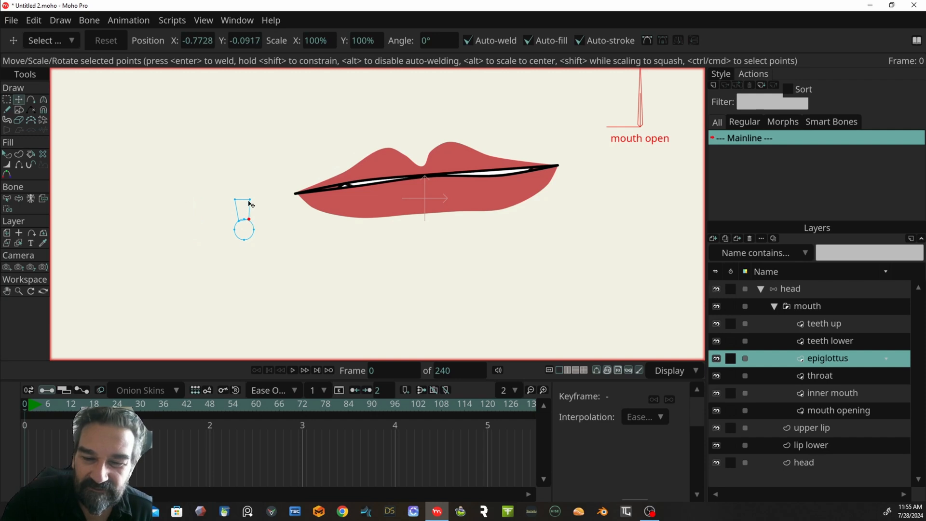
click(31, 99)
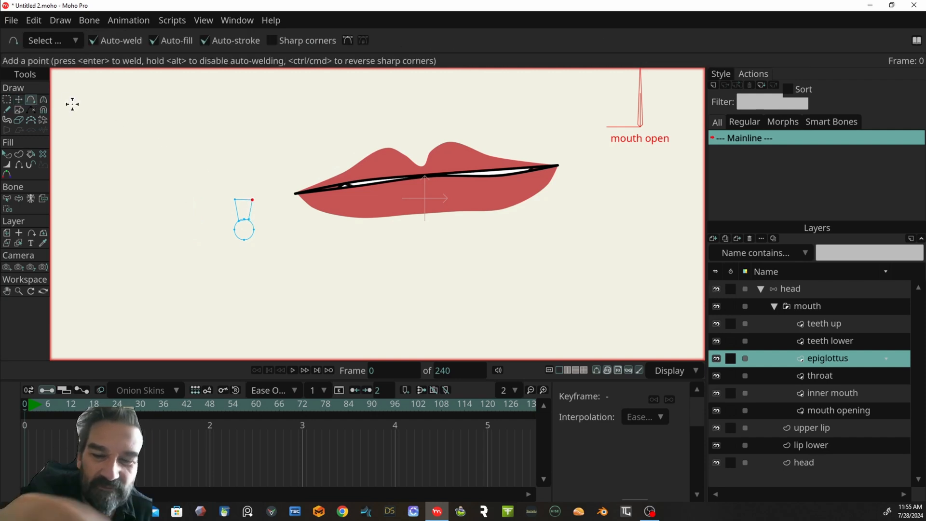
click(249, 210)
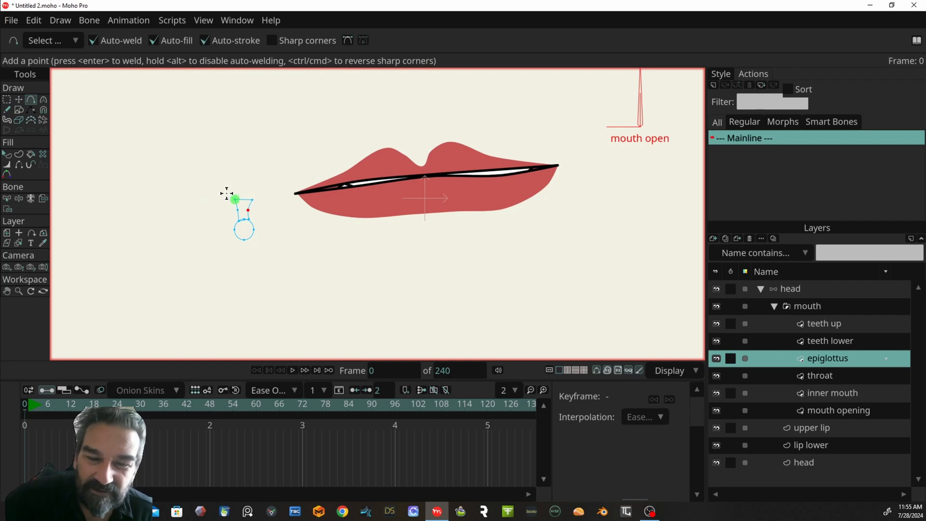
- Tuck the neck's lower corners into the circle and raise the circle's top point so the two outlines overlap
click(19, 100)
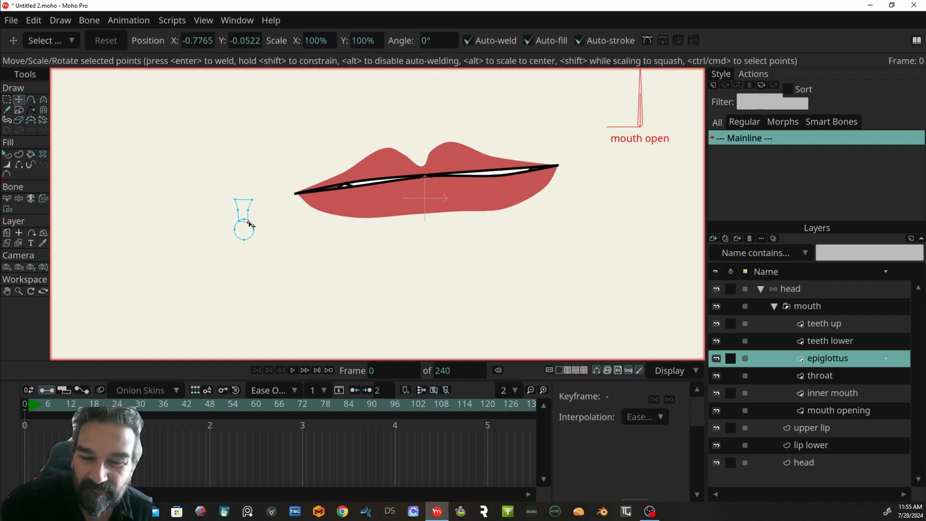
click(238, 223)
drag(243, 230, 249, 223)
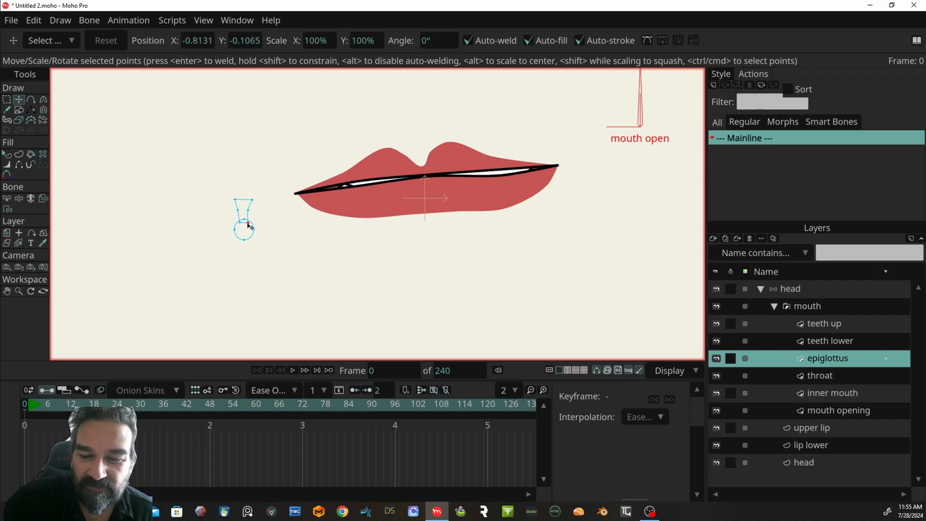
drag(244, 218, 248, 223)
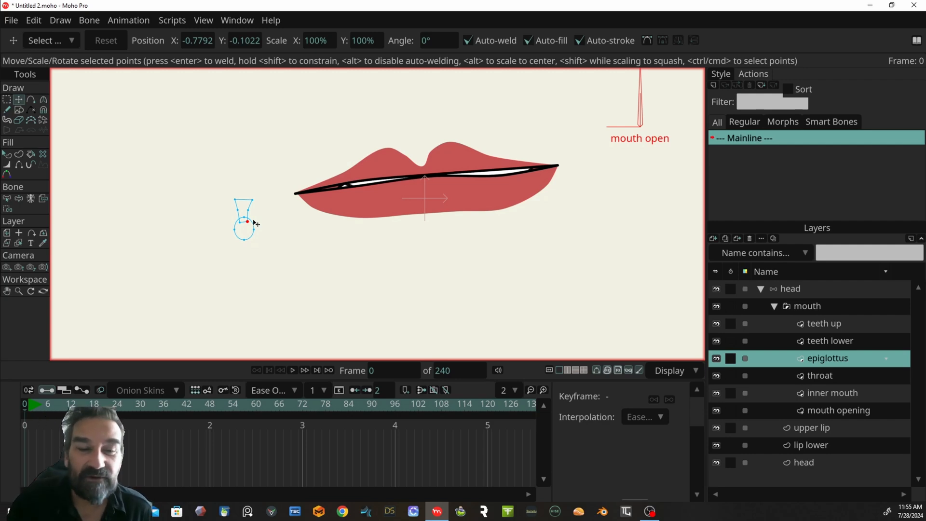
- Try to fill the neck and the circle together as one shape, and delete that shape
click(19, 154)
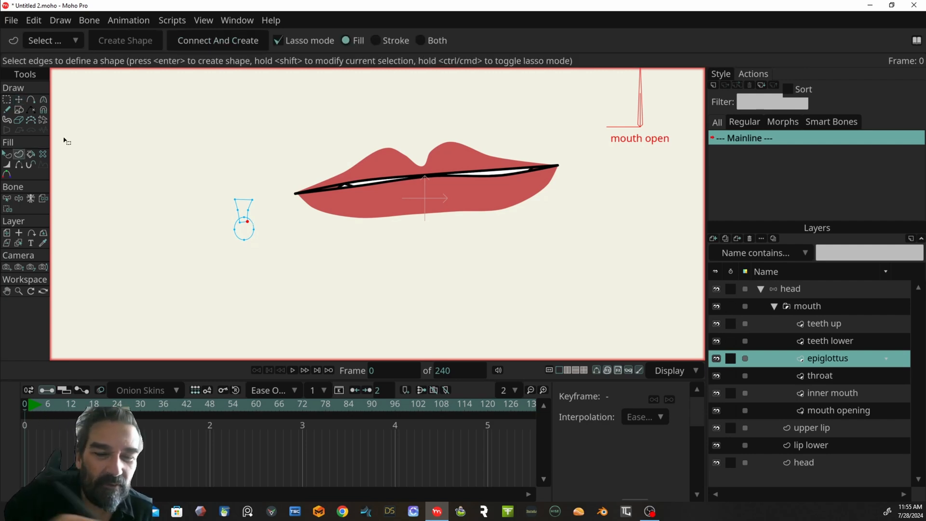
click(250, 207)
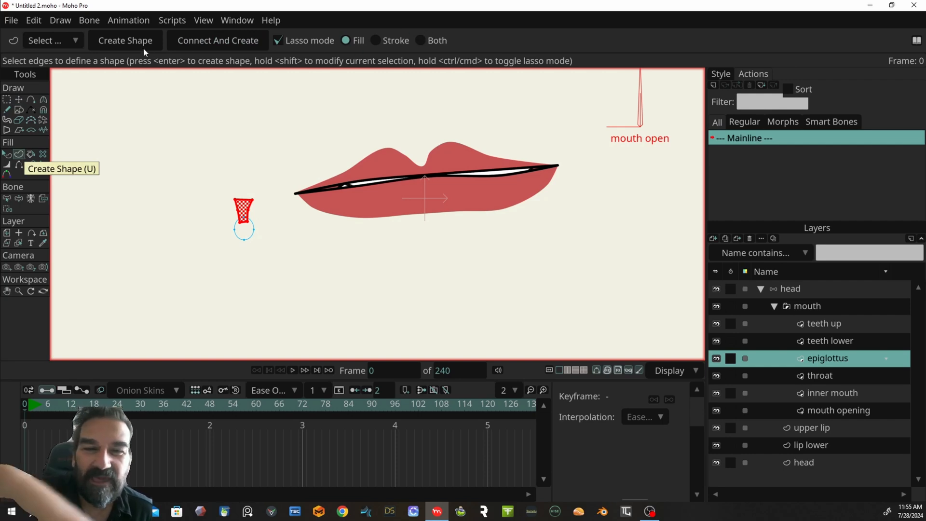
click(254, 230)
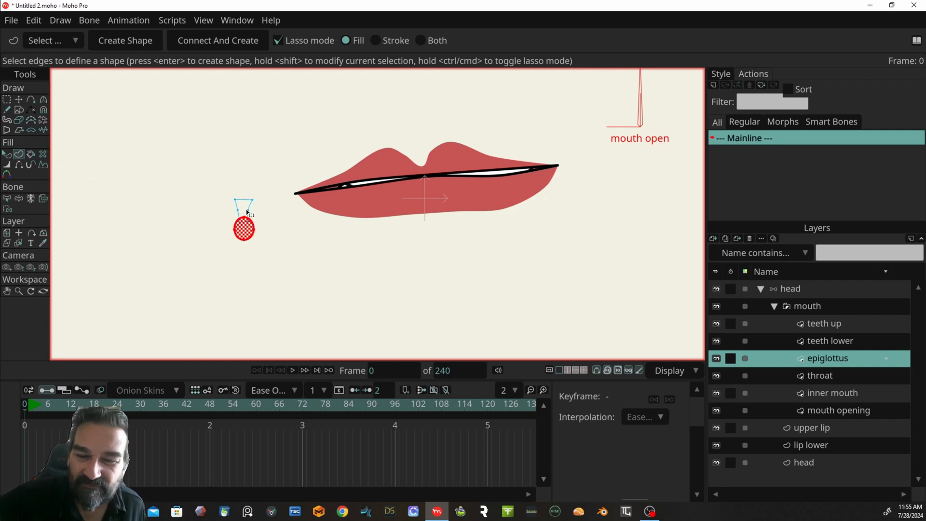
click(248, 214)
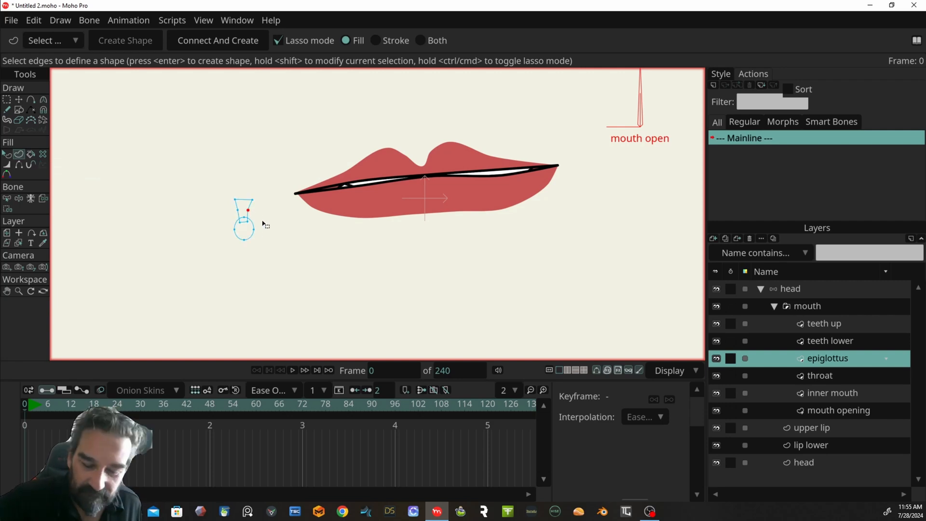
click(251, 220)
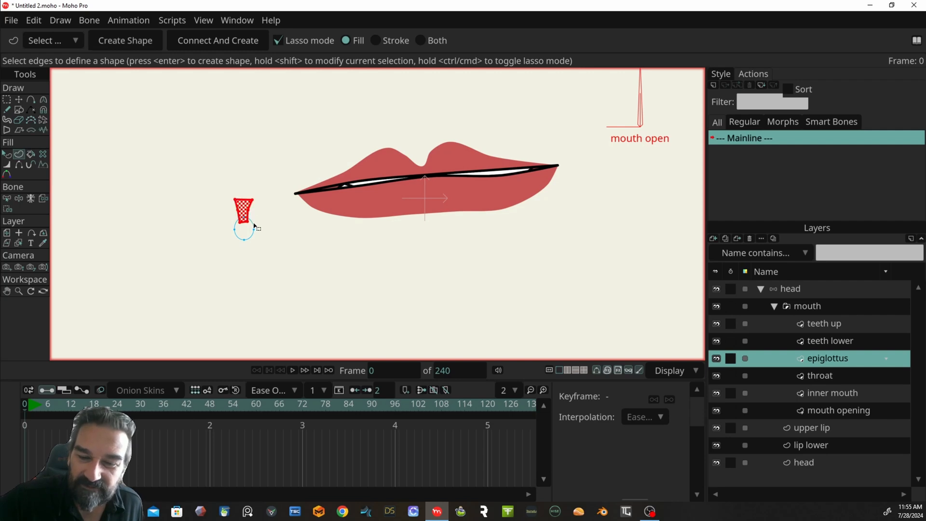
shift+click(254, 229)
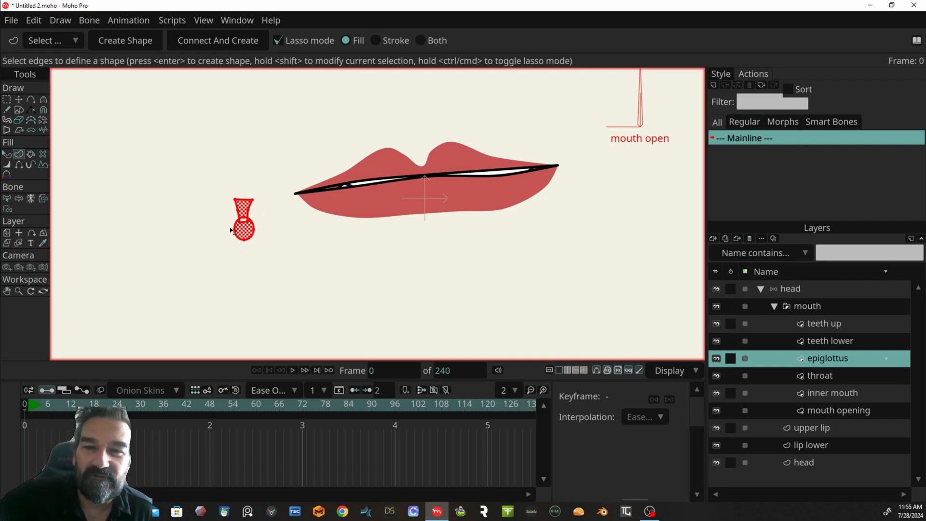
click(125, 40)
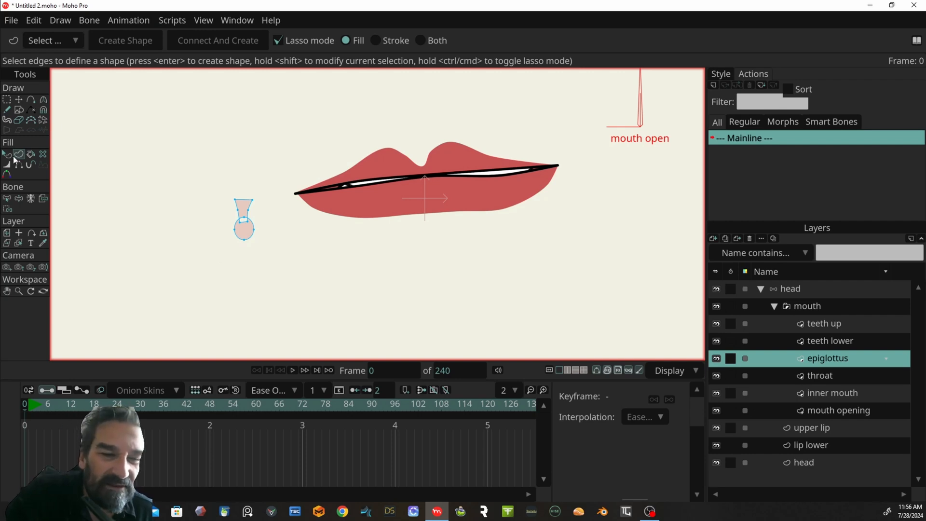
click(8, 155)
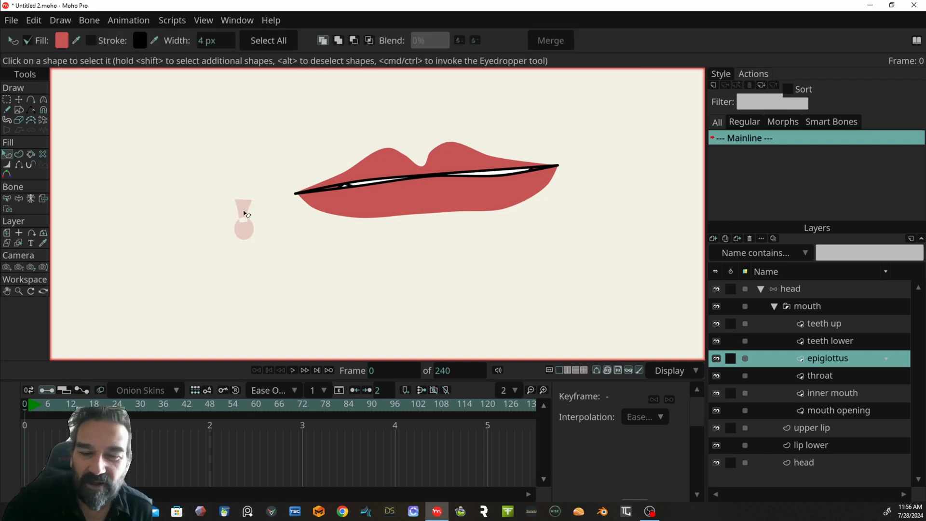
key(Delete)
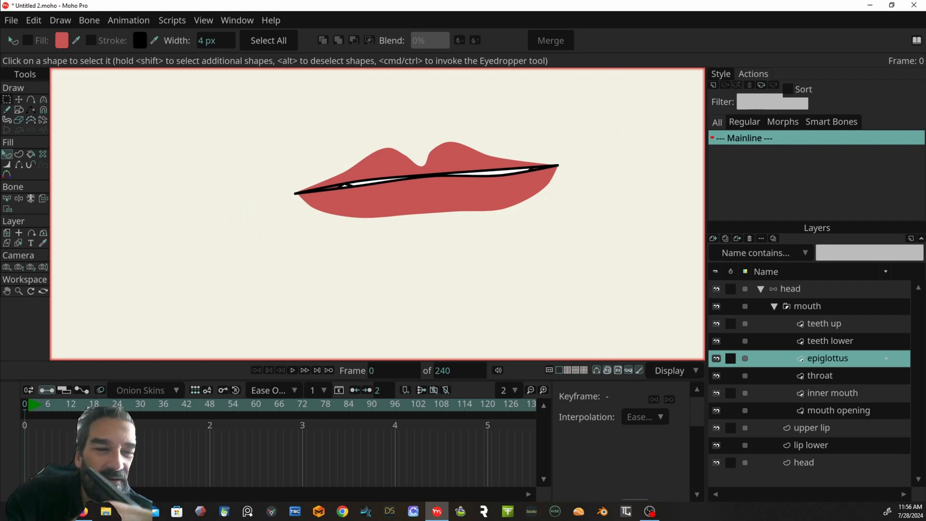
- Create a fill-only shape from the neck outline alone
click(7, 100)
mouse_move(193, 165)
mouse_down()
mouse_move(264, 189)
mouse_move(240, 267)
mouse_move(244, 213)
mouse_up()
key(u)
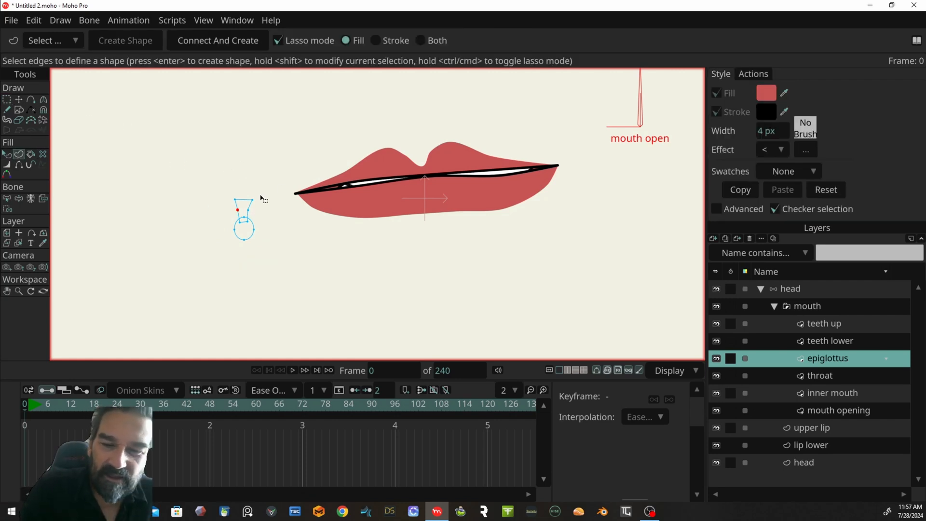
click(251, 207)
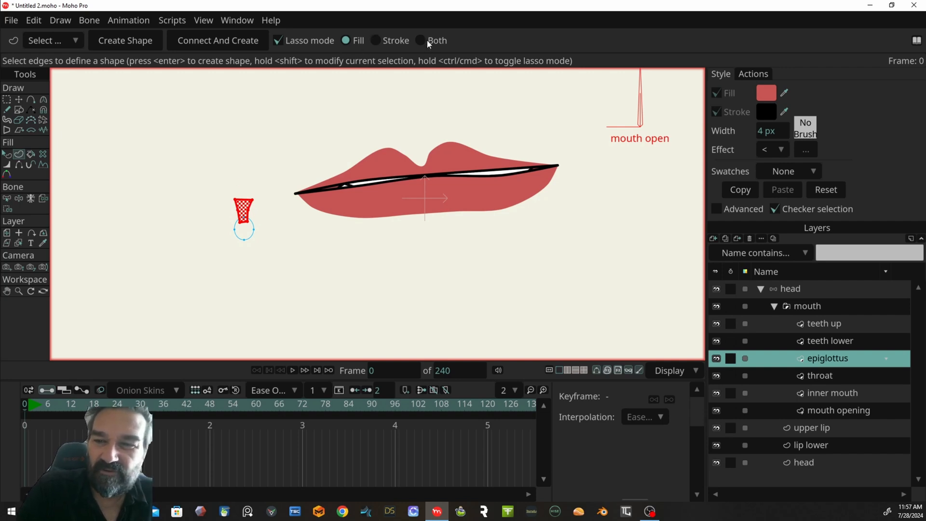
click(131, 40)
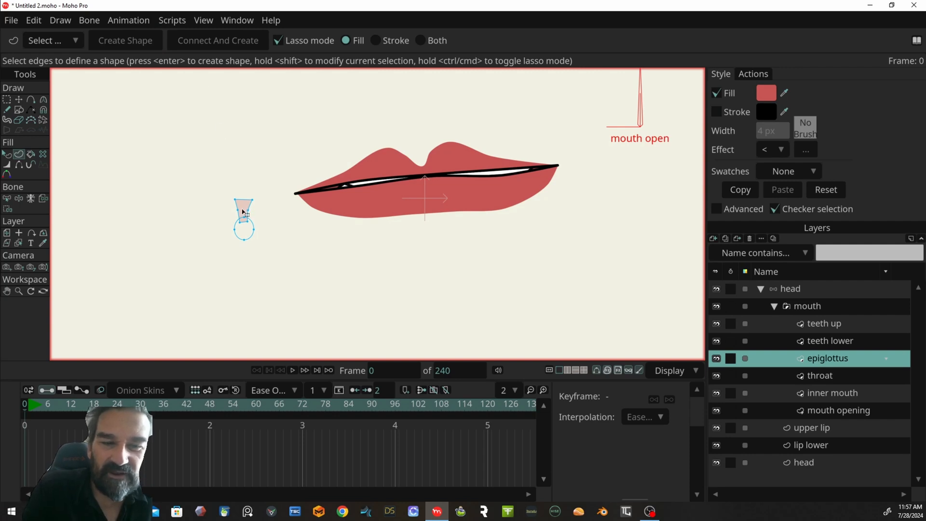
- Select the epiglottis fill shape covering the neck and circle, and darken its fill to a deeper red
key(q)
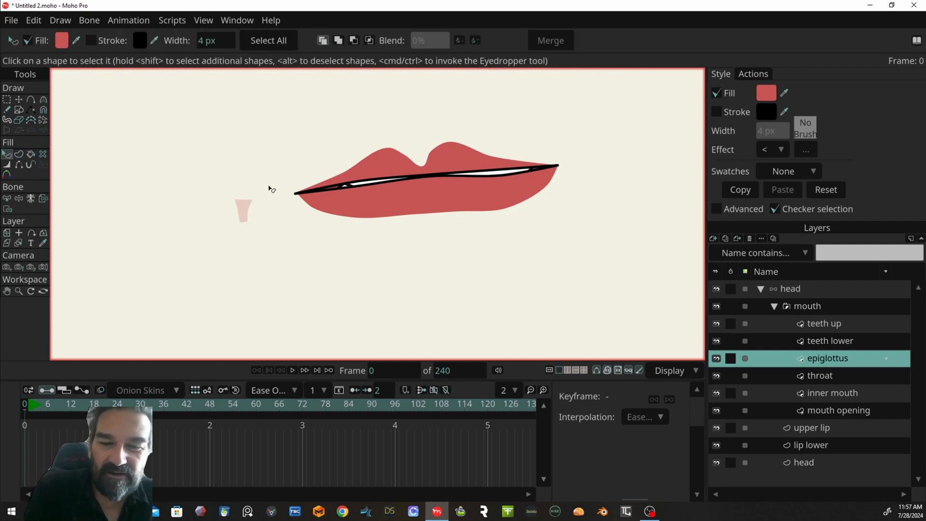
click(244, 207)
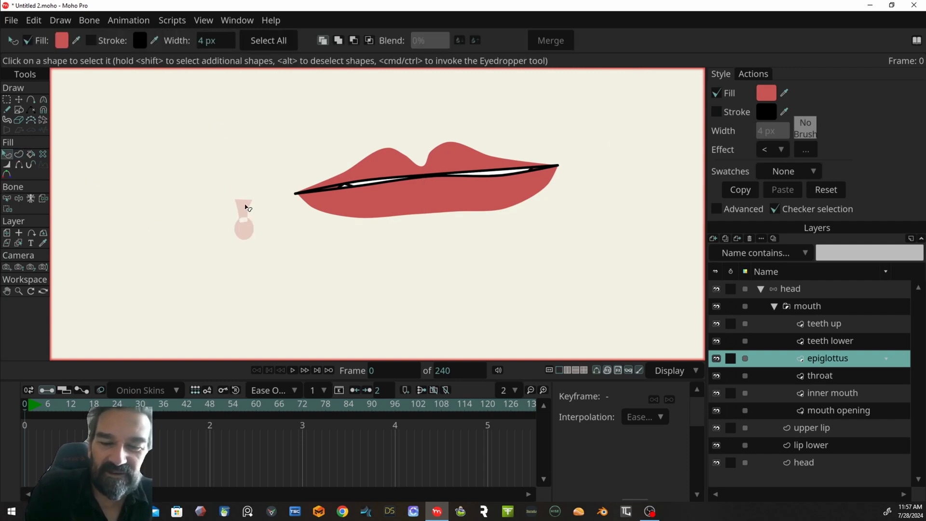
click(66, 42)
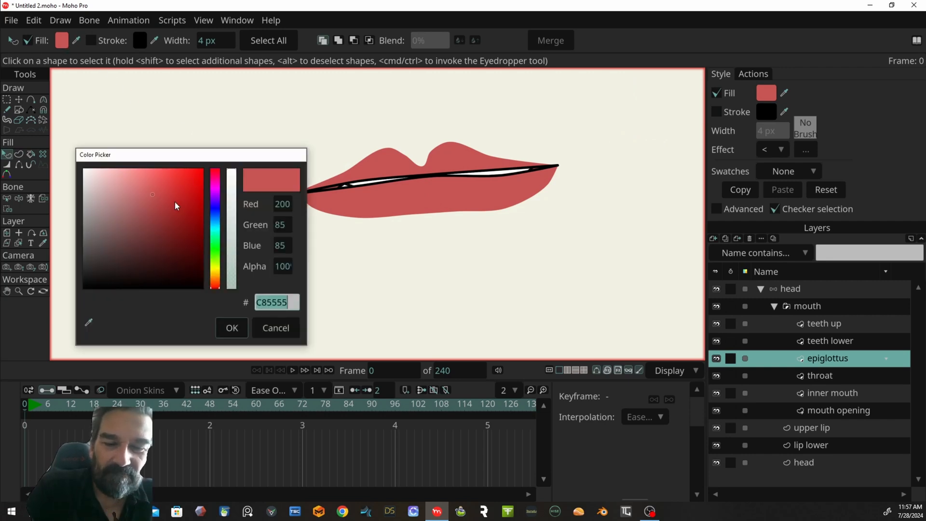
mouse_move(152, 216)
mouse_down()
mouse_move(150, 224)
mouse_move(151, 209)
mouse_up()
click(239, 331)
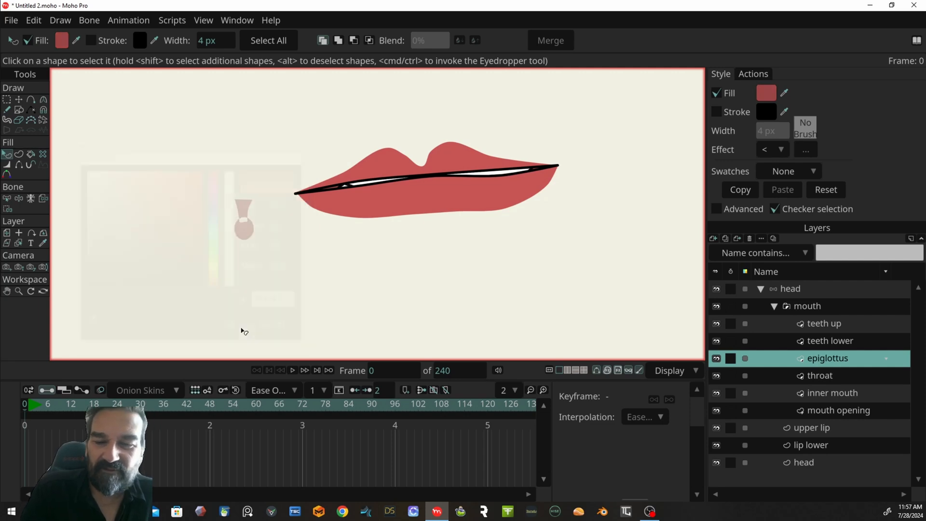
click(7, 99)
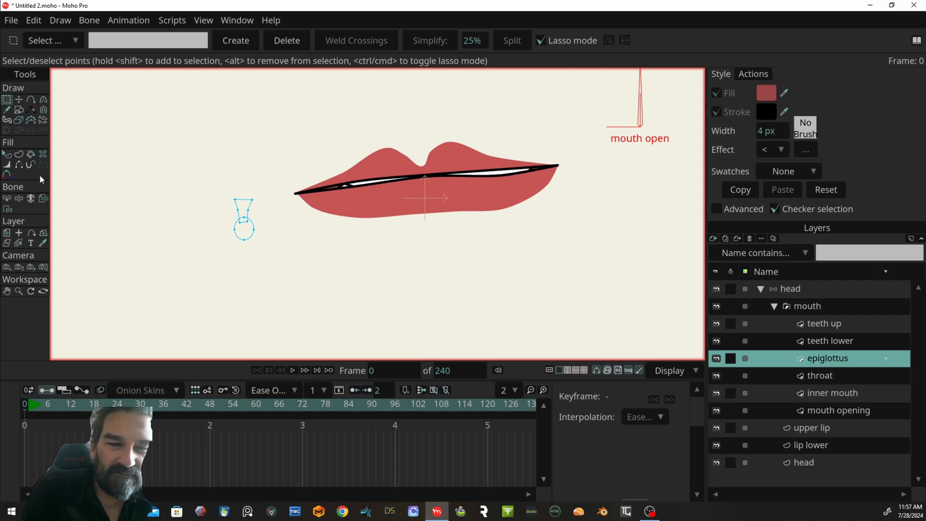
click(18, 154)
click(245, 210)
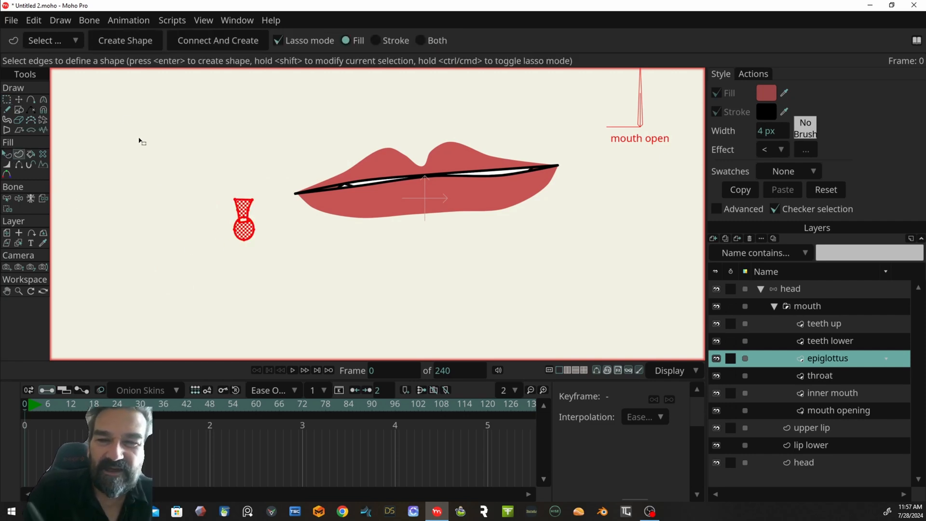
click(9, 155)
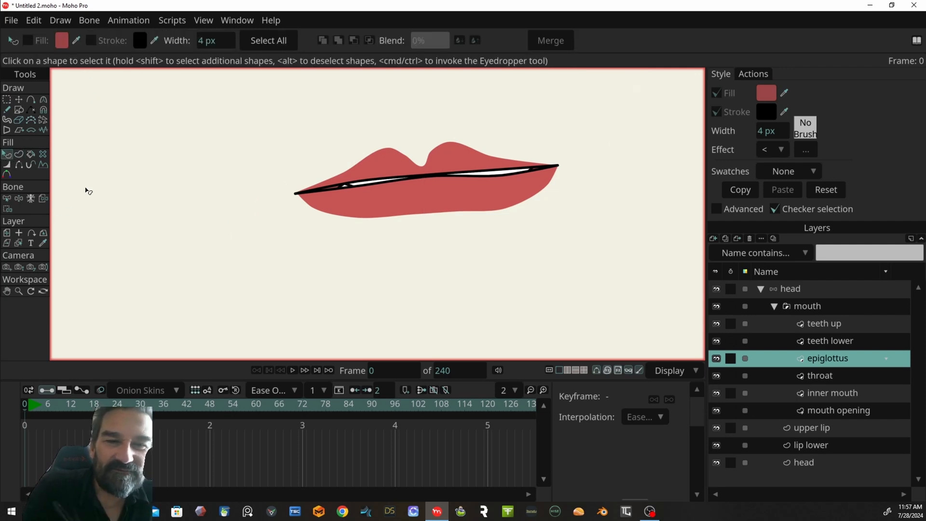
- Move the epiglottus layer out of the mouth group to just above it, and place all its points over the centre of the lips
click(246, 214)
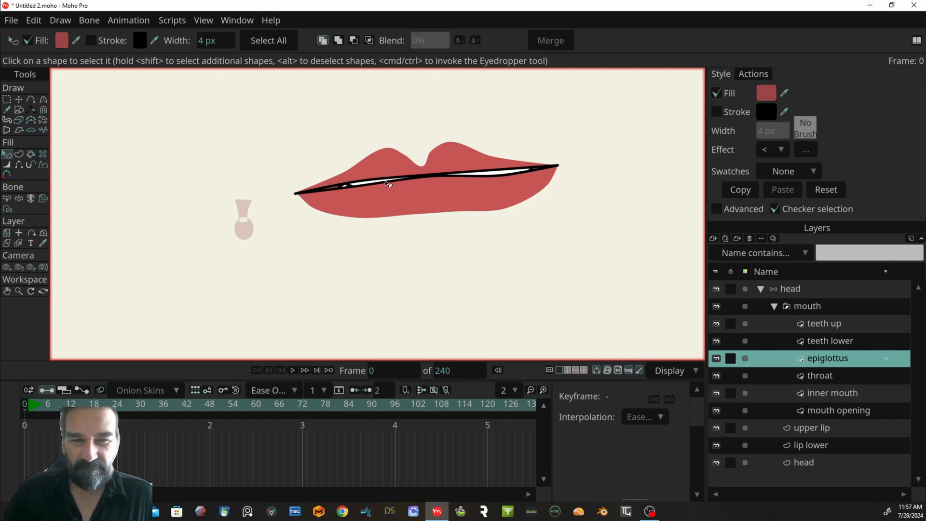
drag(869, 358, 856, 300)
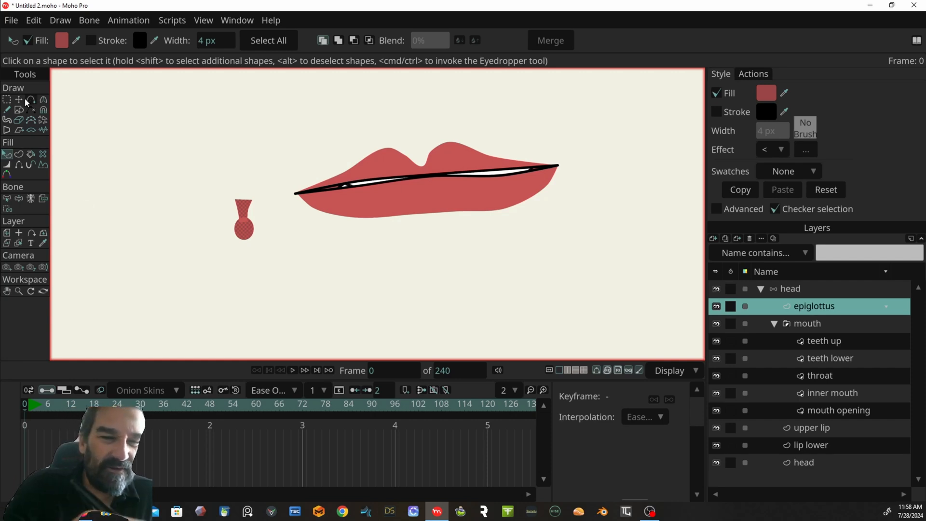
click(7, 100)
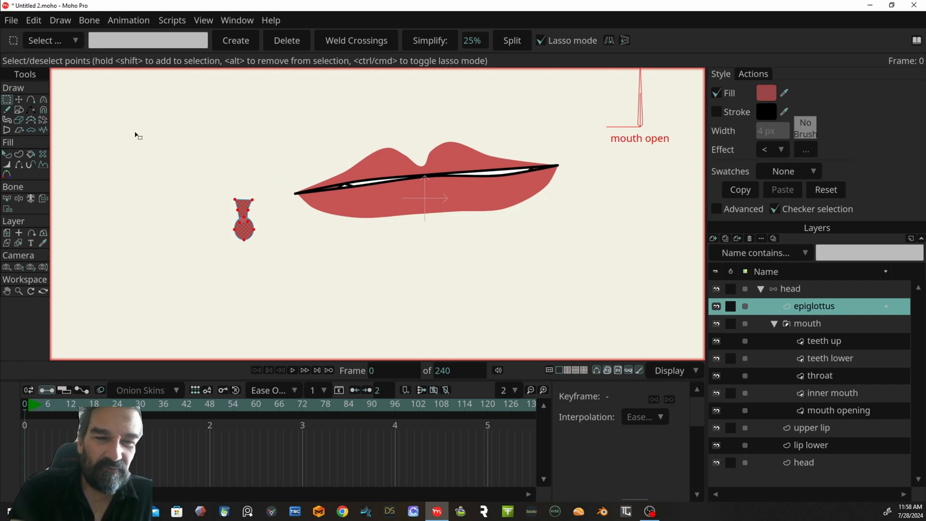
click(19, 100)
drag(250, 224, 425, 184)
key(g)
click(150, 220)
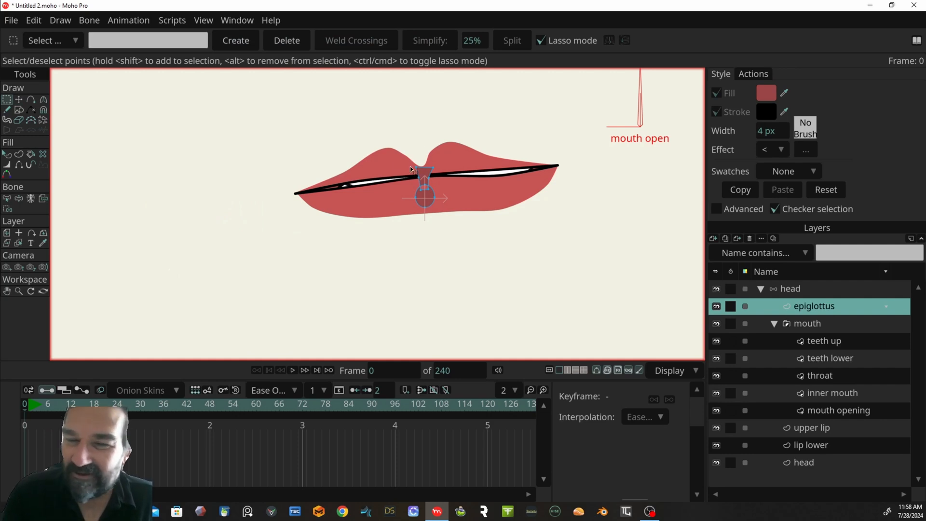
- Lower the top corner points of the epiglottis neck slightly
click(19, 100)
drag(415, 167, 416, 171)
click(432, 170)
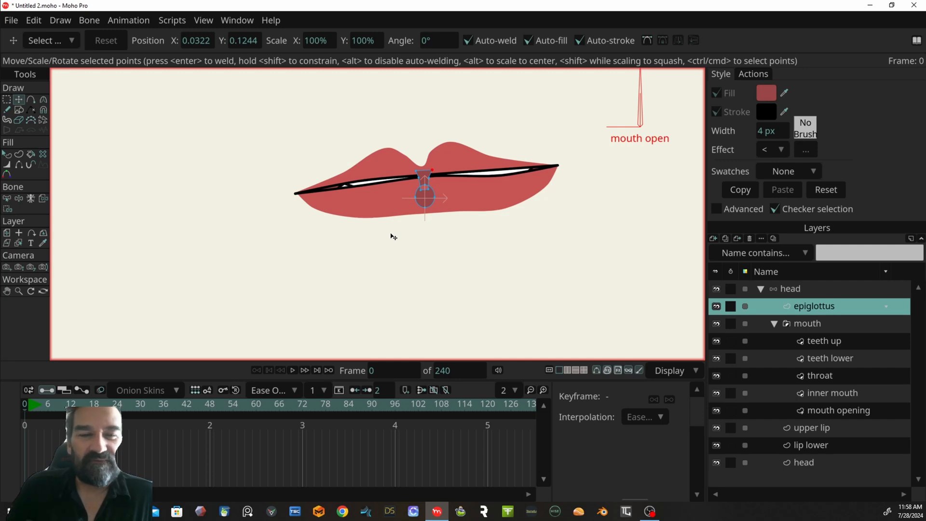
- Select the upper epiglottis shape and combine it with the shape beneath it as a union
click(6, 154)
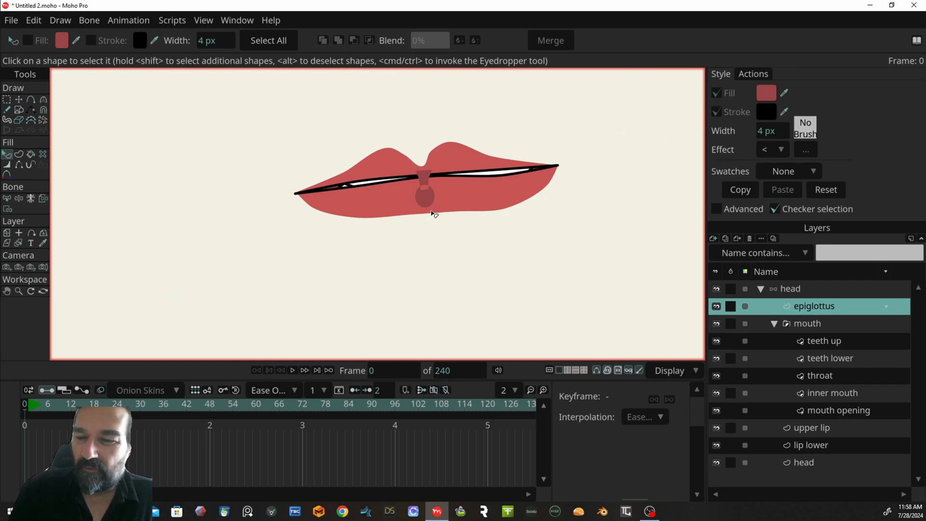
click(424, 178)
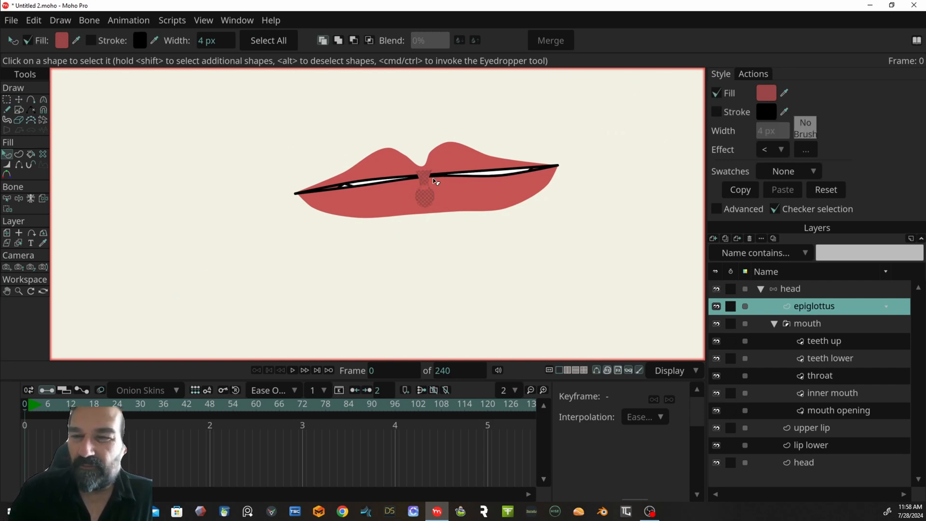
click(339, 43)
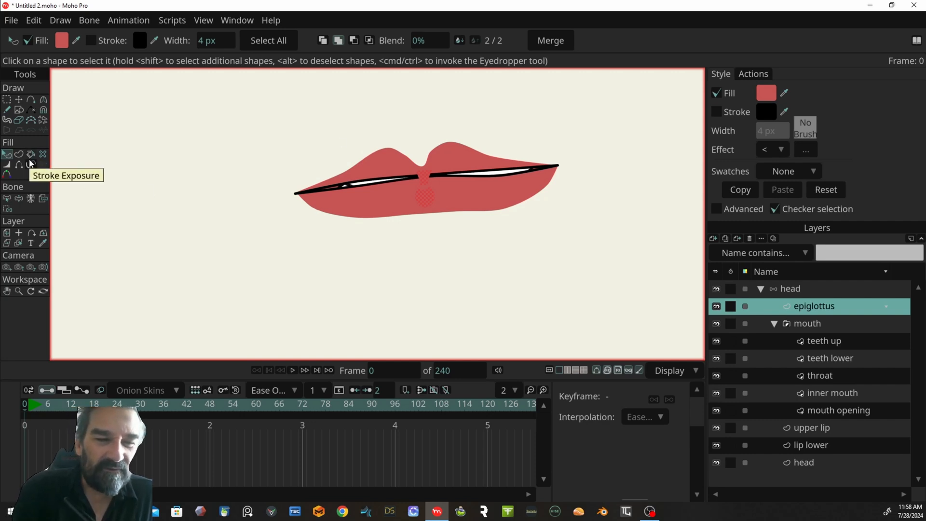
- Nudge the epiglottus layer slightly upward, and reposition its neck points over the circle at X -0.0017, Y 0.0842
click(8, 233)
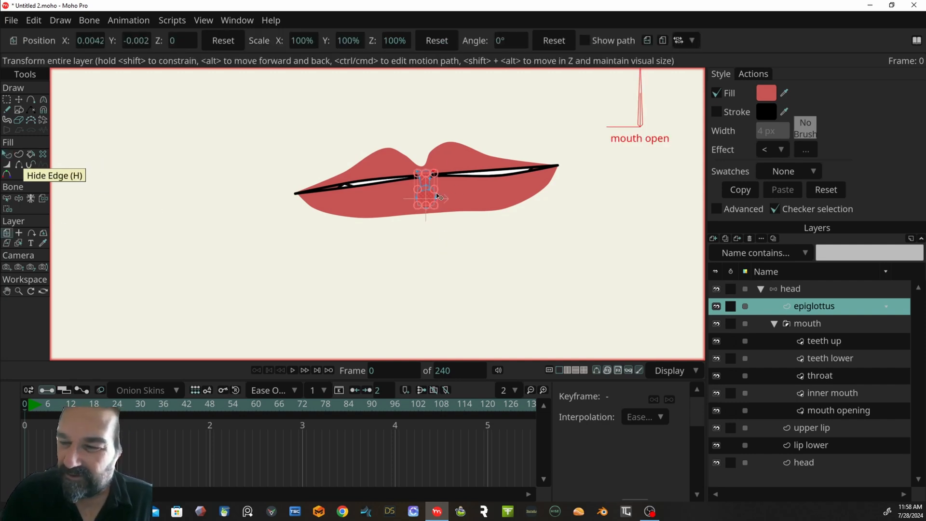
drag(426, 184, 428, 182)
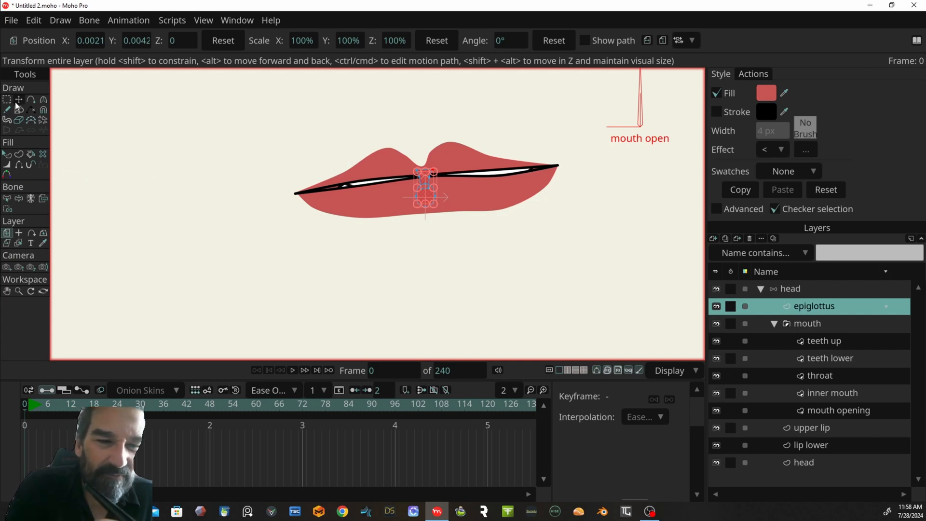
key(g)
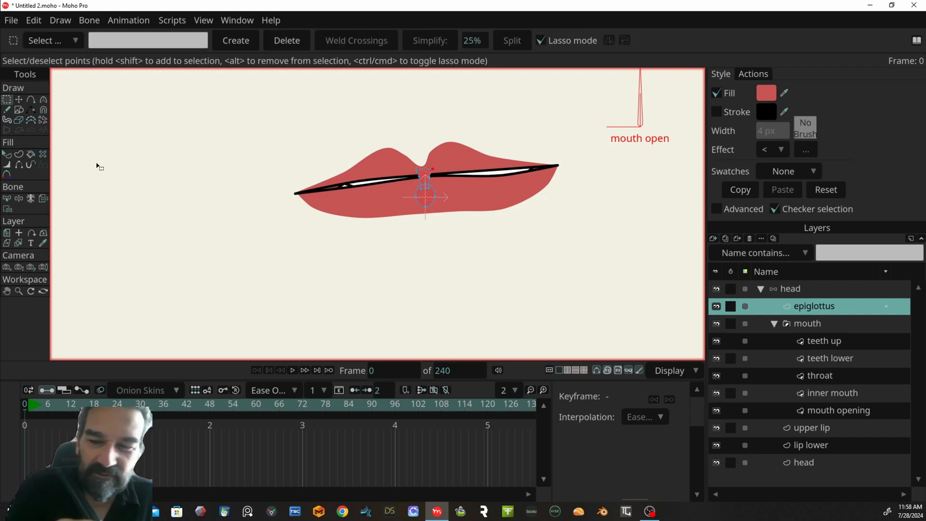
click(432, 175)
click(425, 170)
click(20, 98)
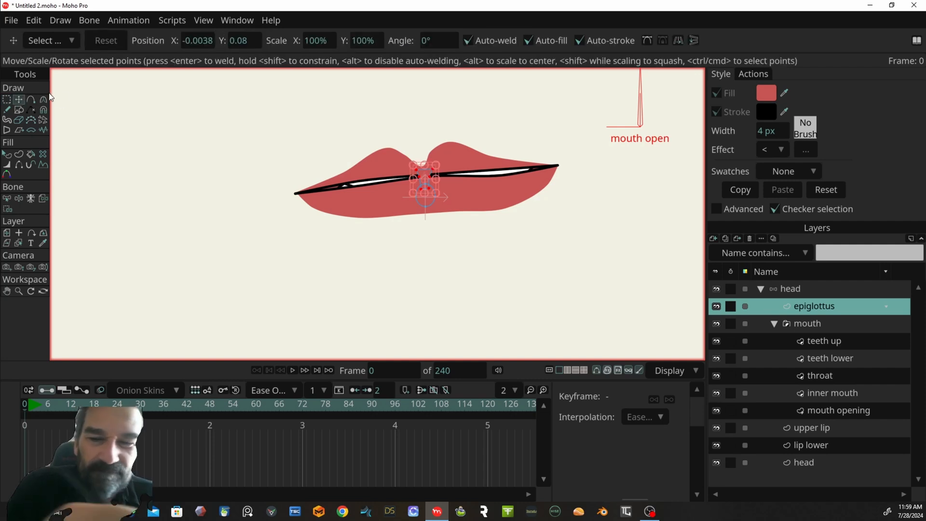
drag(433, 174, 436, 163)
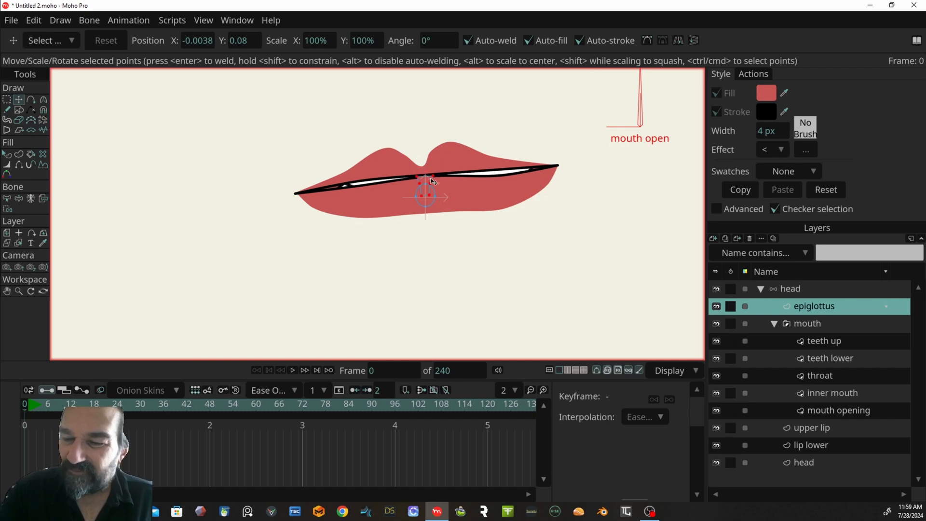
drag(432, 170, 432, 158)
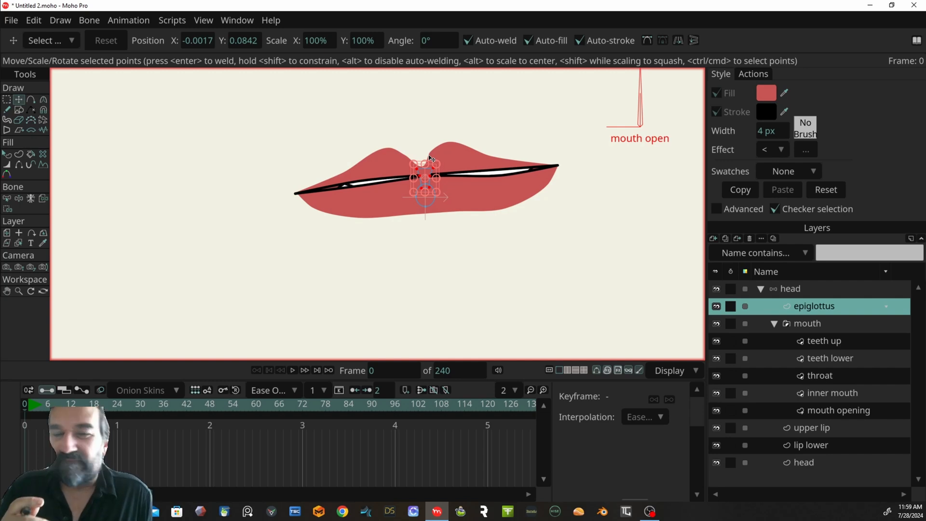
- Set the blend of the combined epiglottis shape to 1%
key(q)
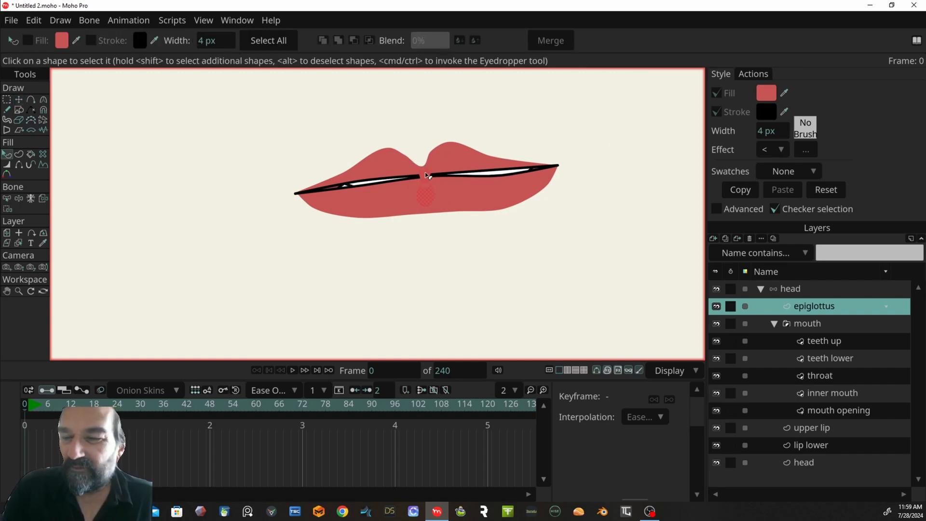
click(427, 175)
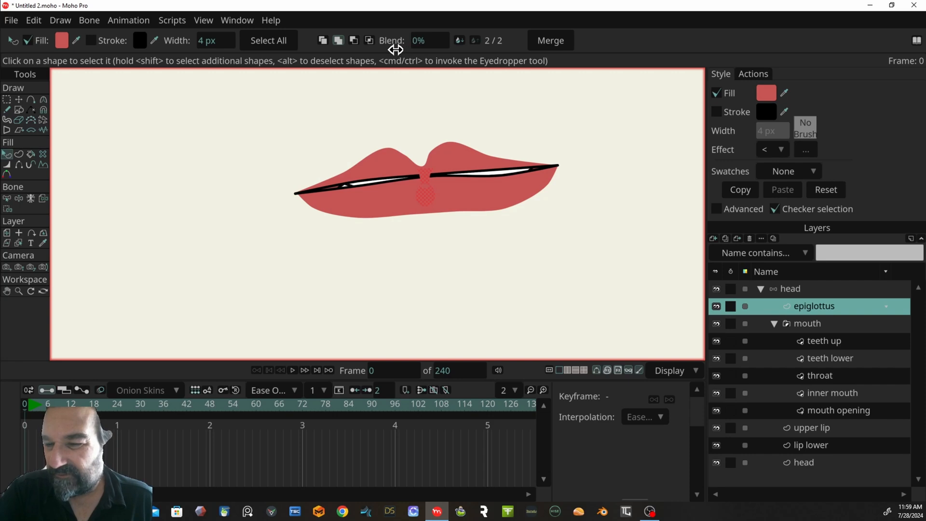
drag(395, 53, 411, 42)
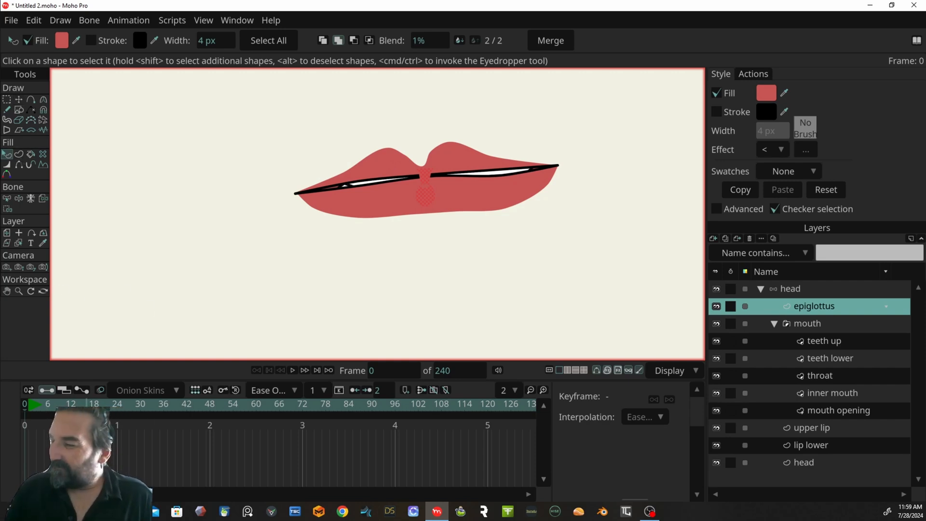
- On the head bone layer at frame 48, rotate the "mouth open" bone to horizontal, pointing left, to open the mouth fully
click(811, 291)
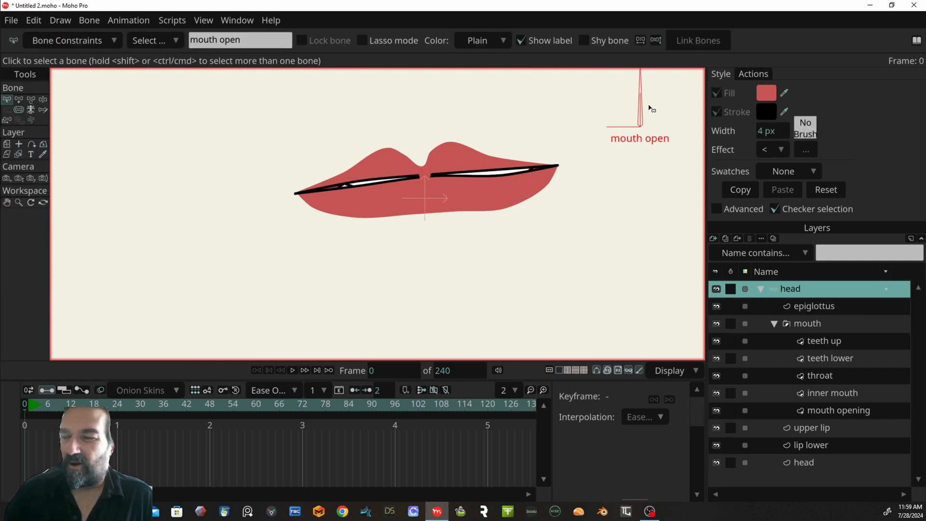
click(32, 404)
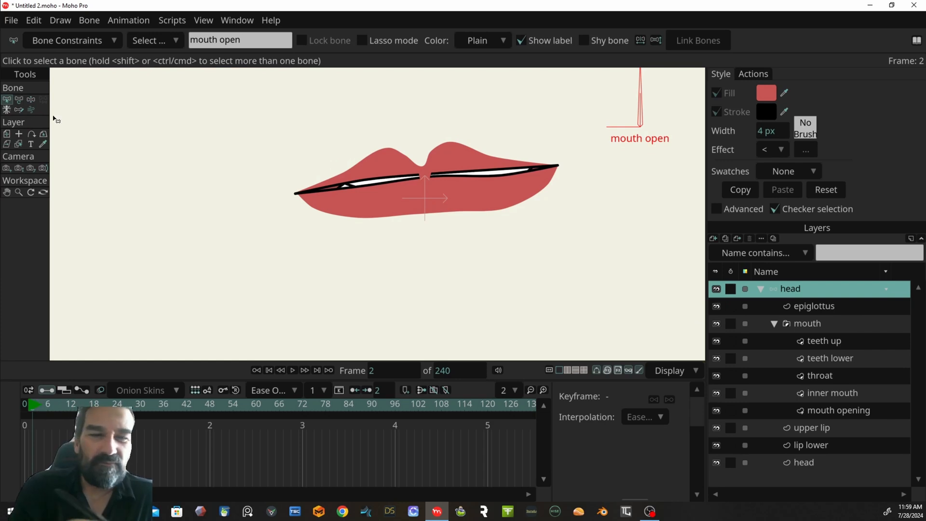
click(30, 99)
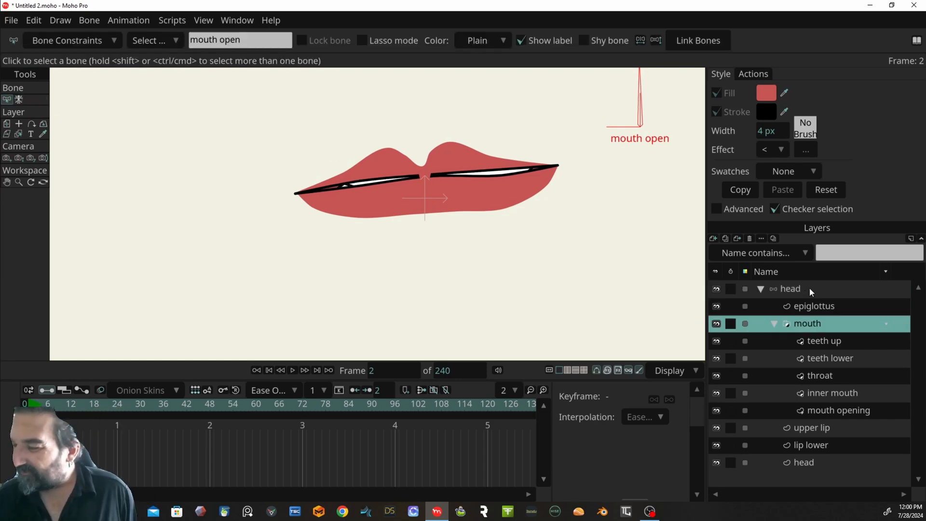
click(808, 289)
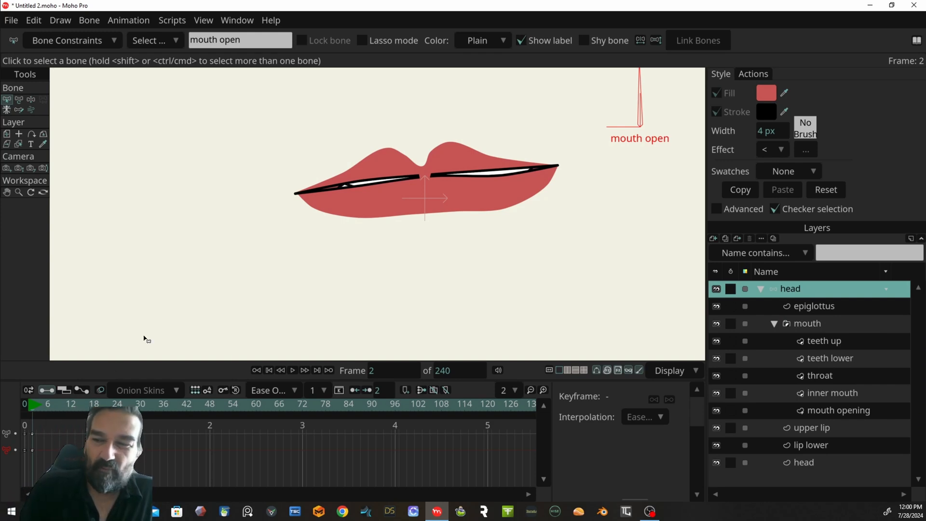
click(31, 99)
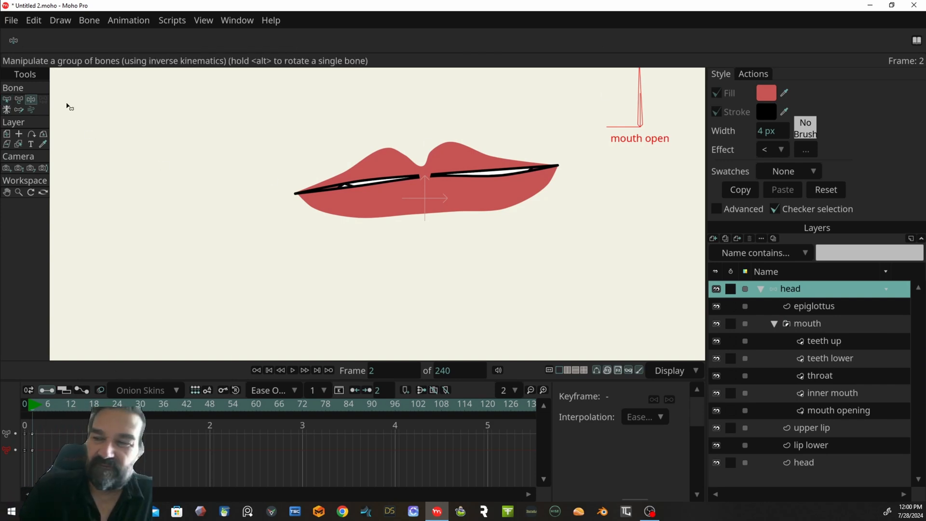
drag(59, 408, 209, 398)
drag(641, 104, 565, 189)
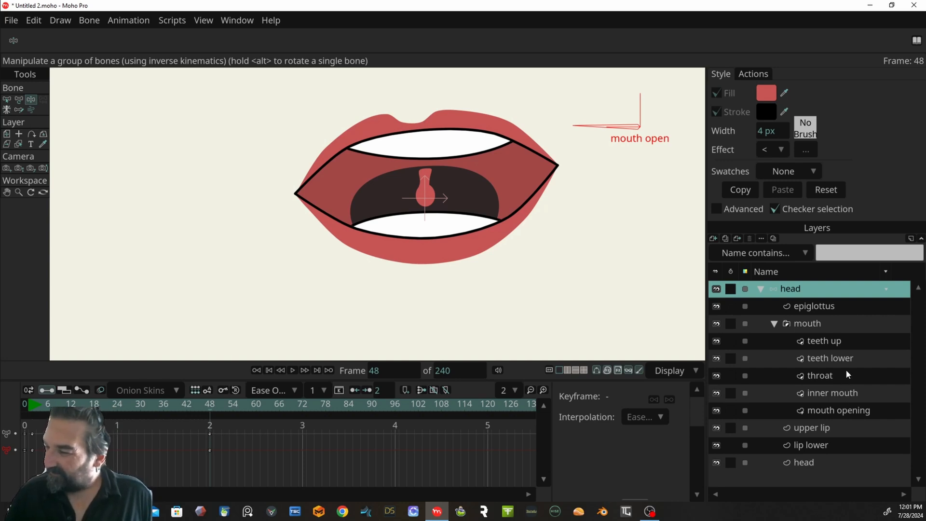
- Set the combined epiglottis shape's blend to 1% at frame 48
click(829, 307)
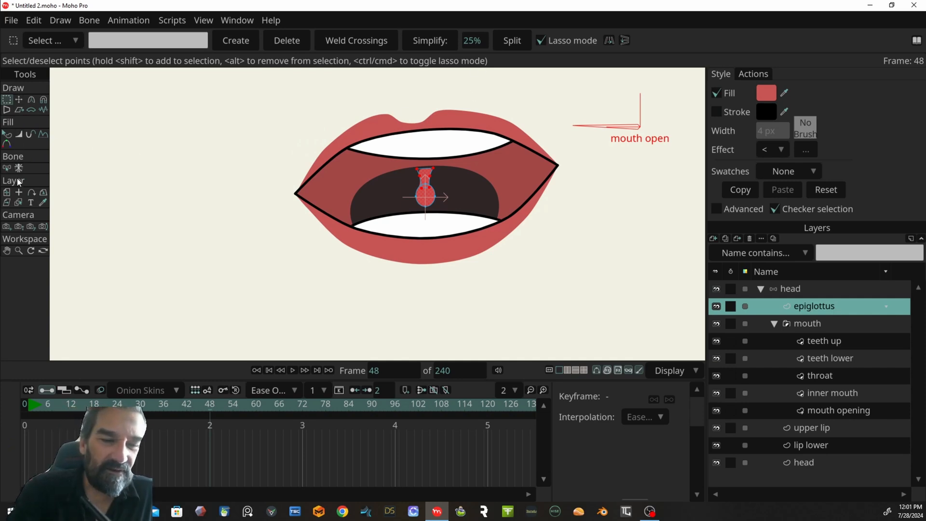
click(8, 135)
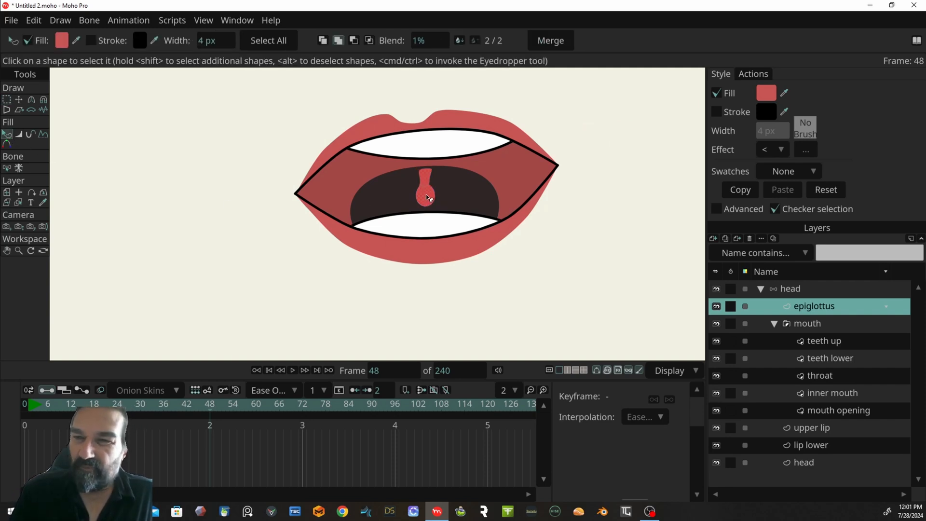
drag(421, 37, 419, 58)
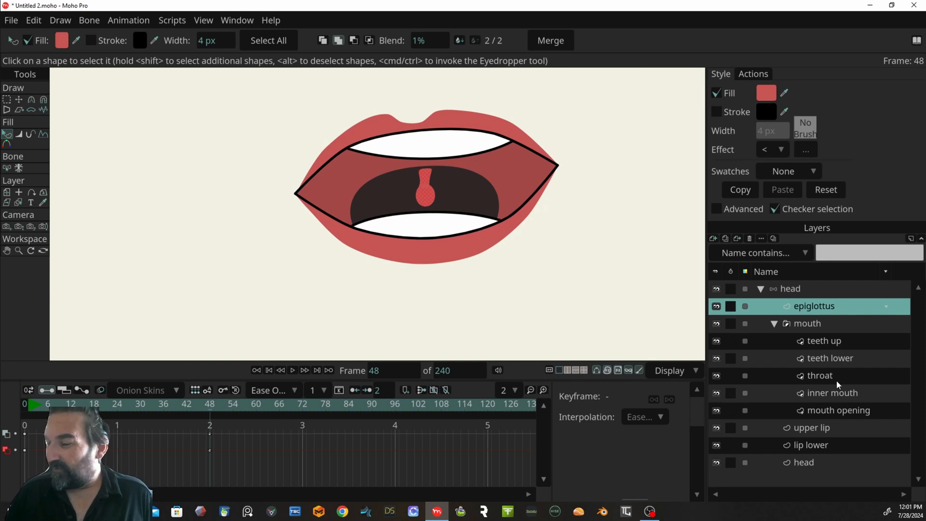
- Return the epiglottus layer to the mouth group between teeth lower and throat, and shift it up to about X 0.0085, Y 0.036
drag(841, 305, 832, 365)
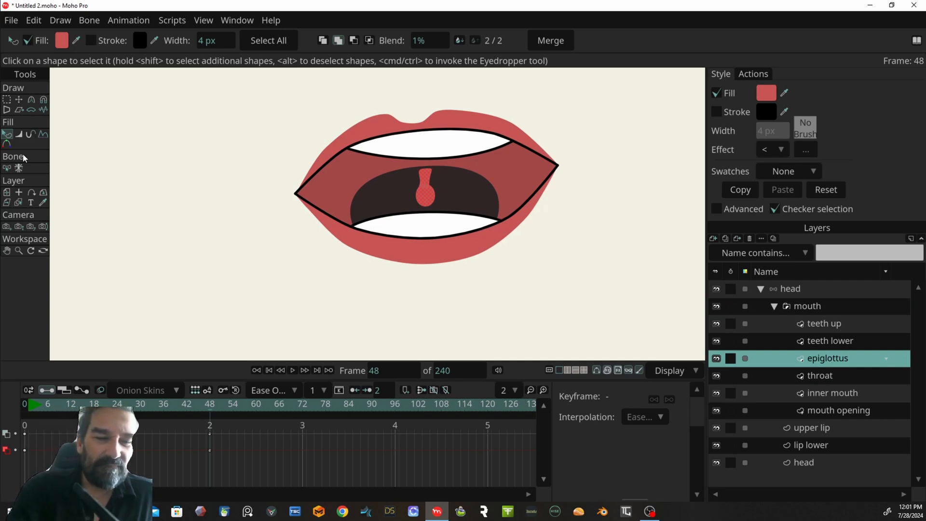
click(7, 192)
drag(429, 182, 434, 169)
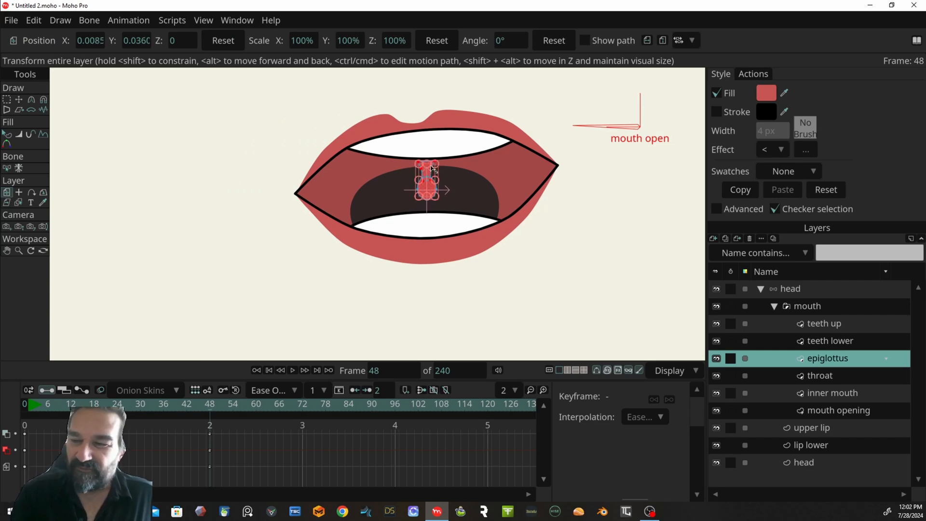
- At frame 2, scale the epiglottus layer down to about 58% so it fits within the closed mouth
click(6, 100)
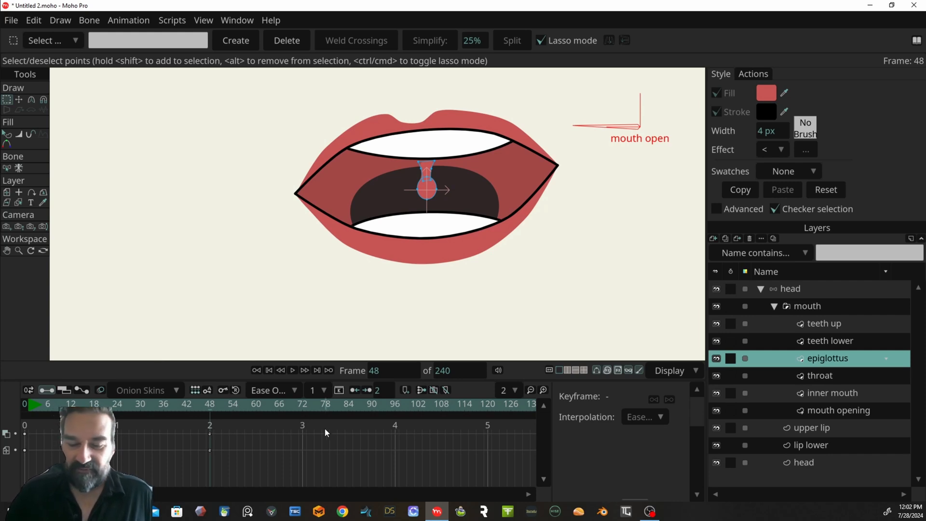
mouse_move(207, 403)
mouse_down()
mouse_move(62, 413)
mouse_move(128, 417)
mouse_move(209, 409)
mouse_move(50, 413)
mouse_move(214, 404)
mouse_up()
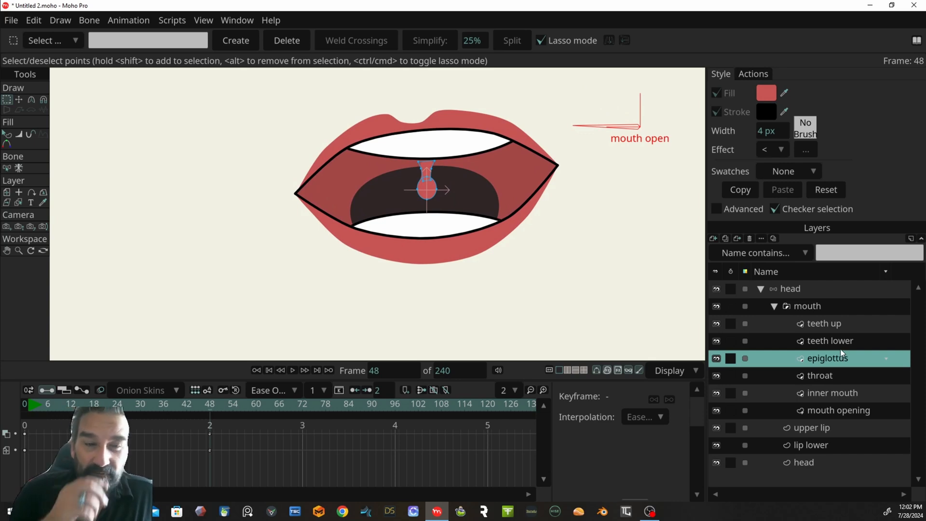
click(7, 192)
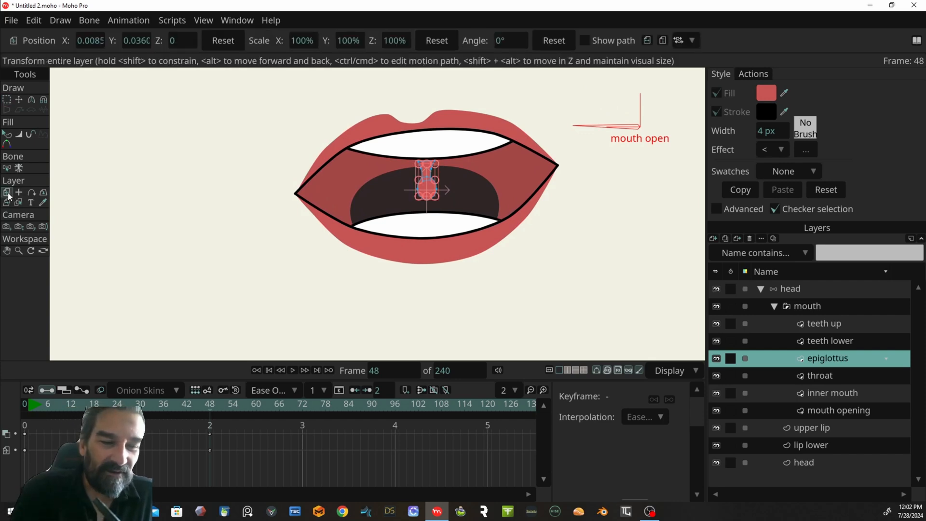
drag(444, 196, 443, 185)
drag(212, 407, 31, 413)
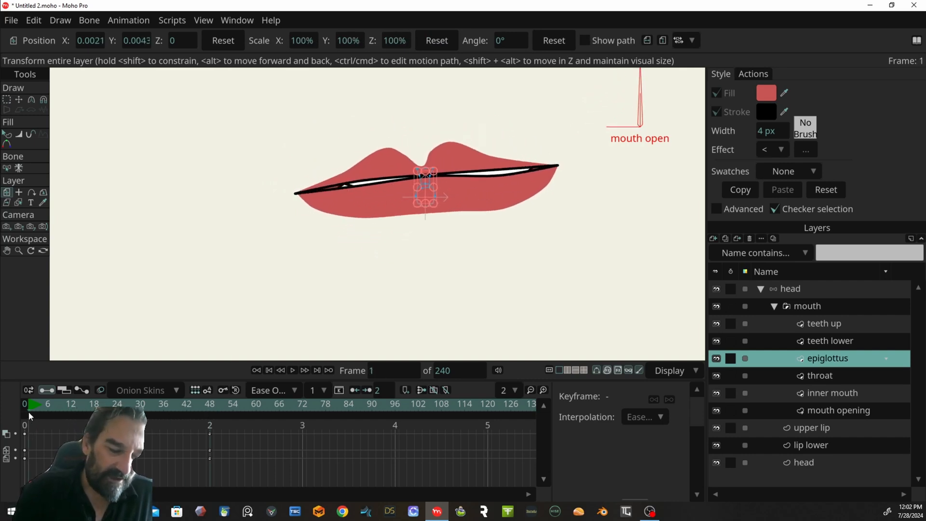
drag(432, 205, 432, 181)
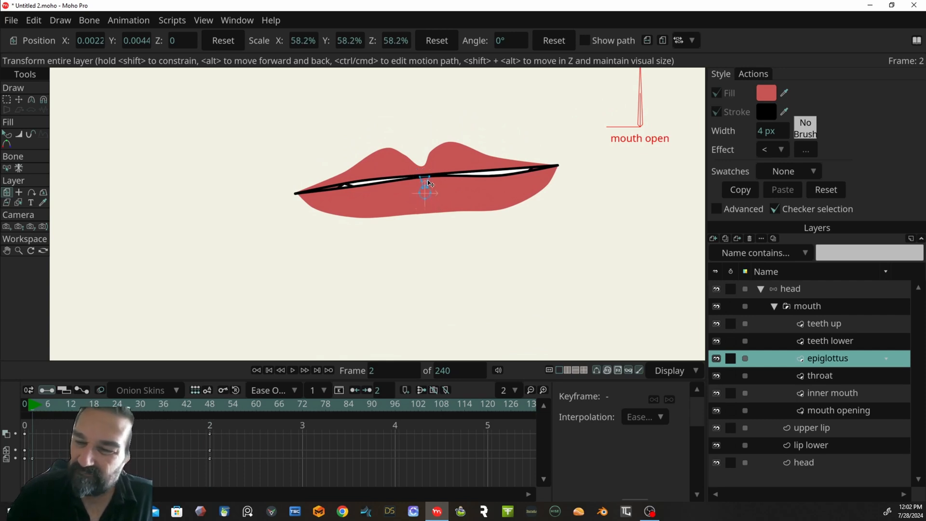
- At frame 37, shift the epiglottus layer slightly up and right to about X 0.031, Y 0.069
click(37, 408)
drag(37, 408, 161, 400)
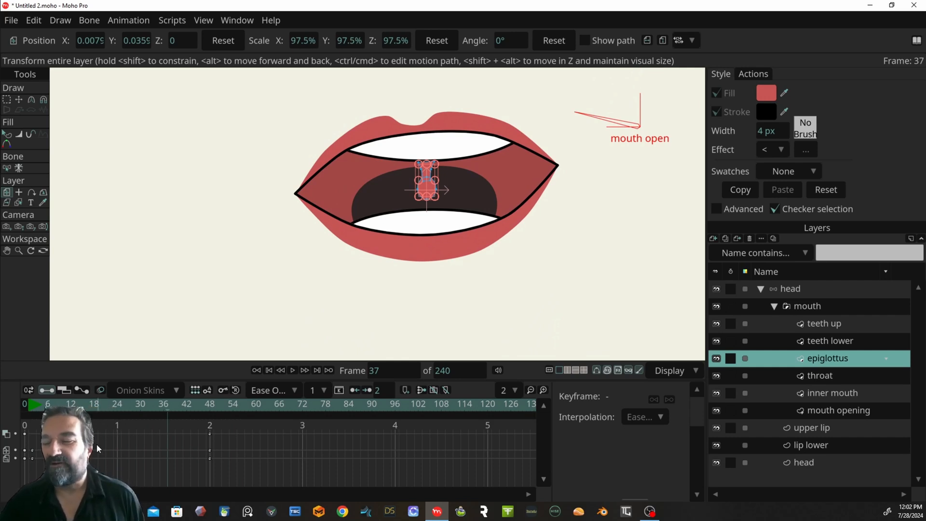
scroll(349, 353, down, 2)
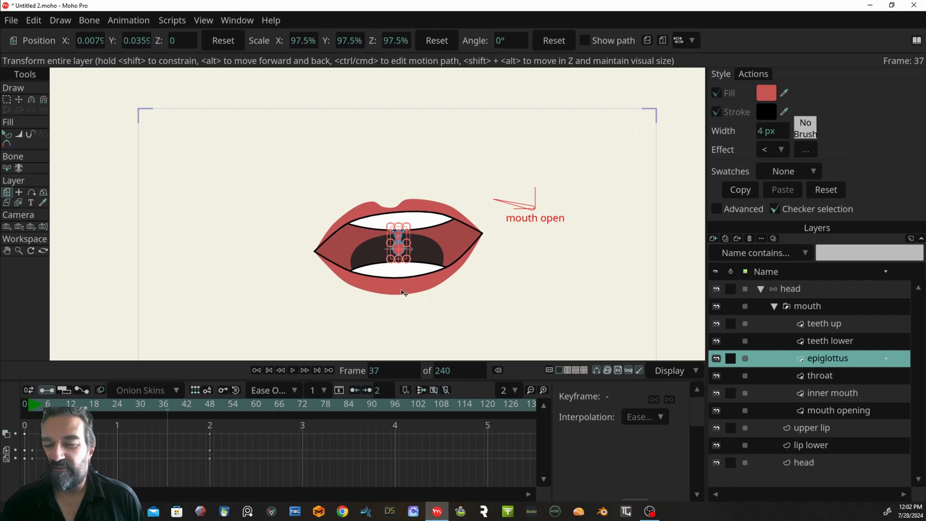
mouse_move(411, 291)
mouse_down()
mouse_move(399, 281)
mouse_move(412, 283)
mouse_up()
drag(604, 292, 535, 256)
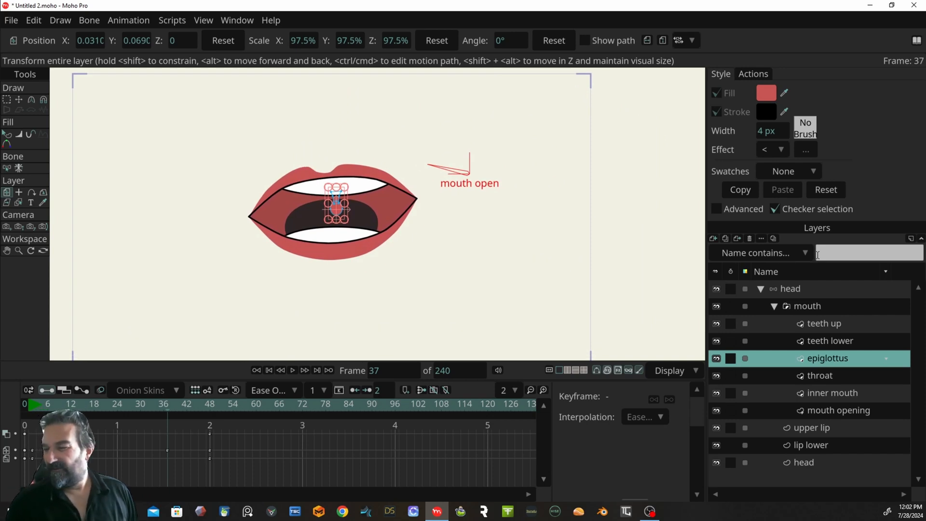
- On the head layer at frame 0, add a vertical bone to the right of "mouth open" and name it smile
click(810, 288)
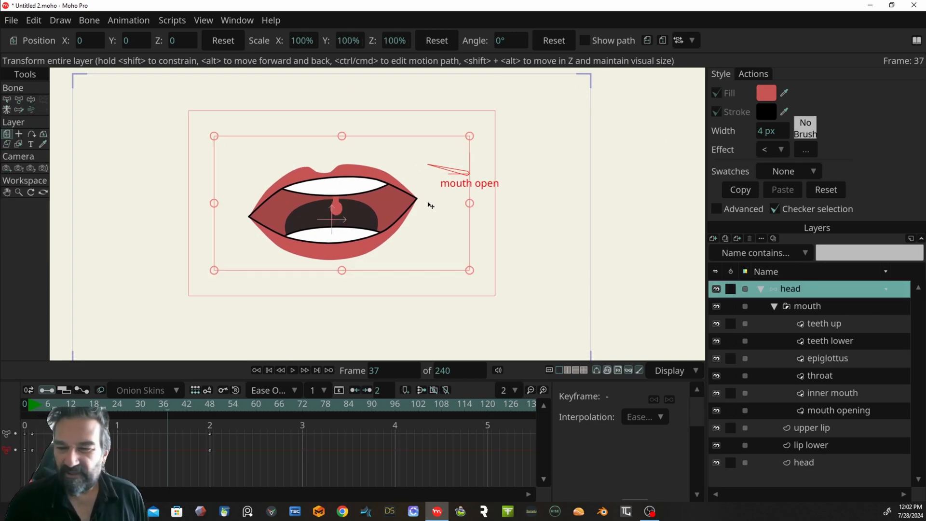
click(28, 405)
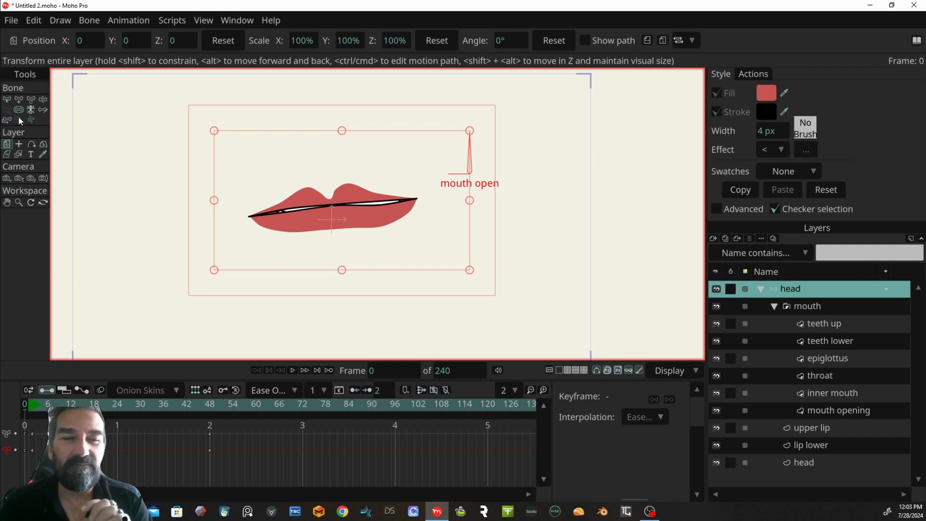
click(6, 100)
click(177, 179)
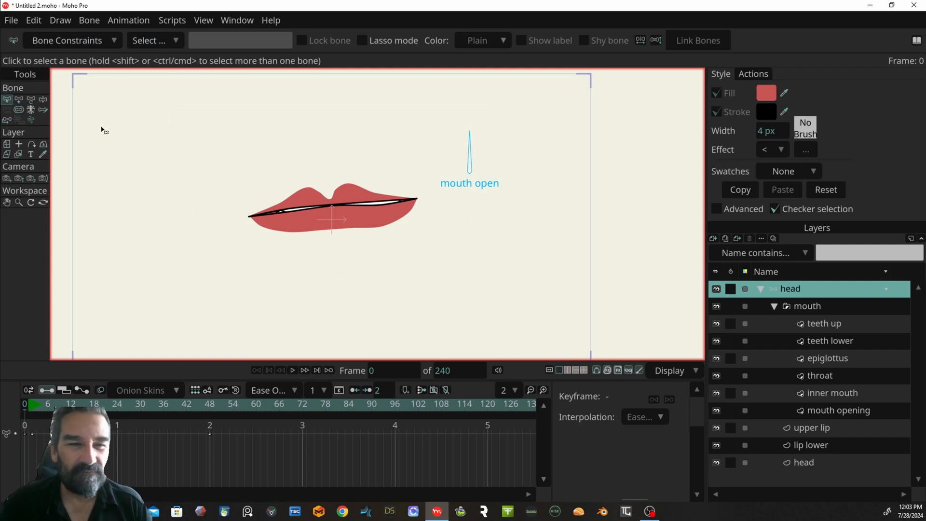
click(20, 99)
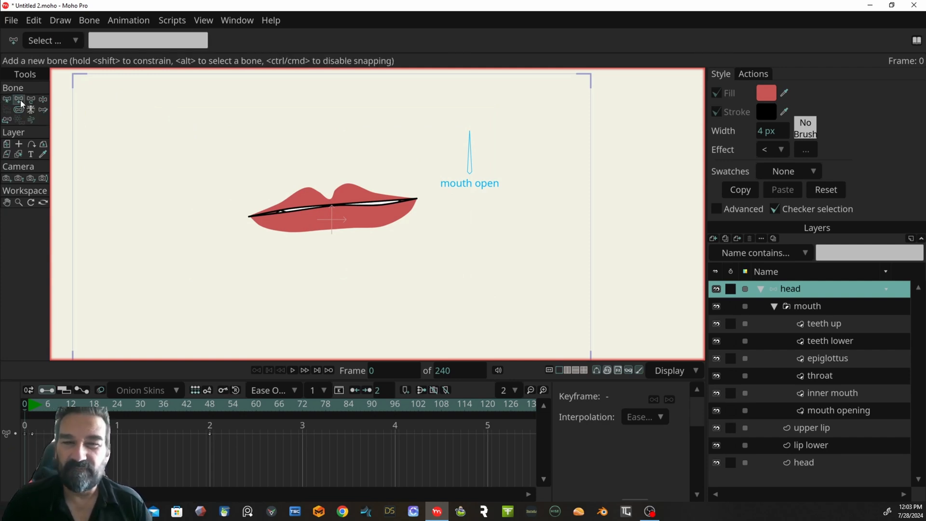
drag(530, 171, 531, 125)
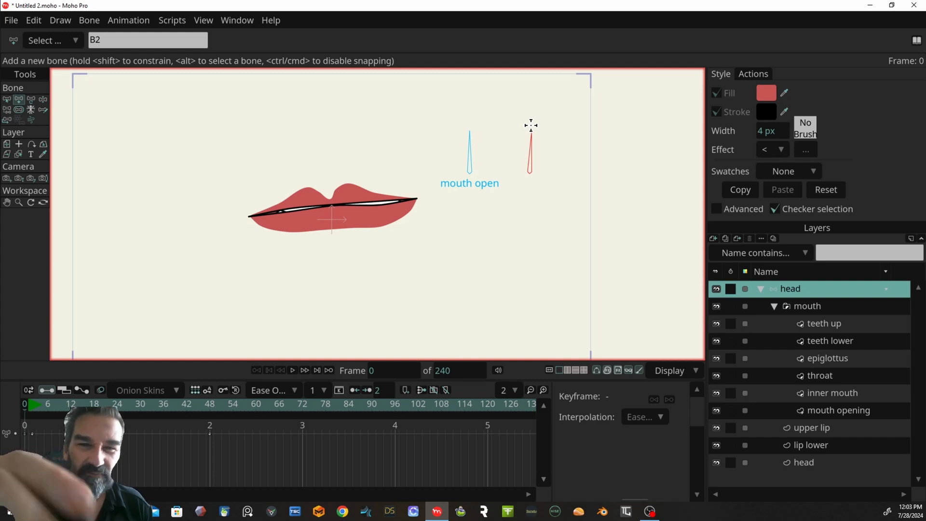
double_click(139, 45)
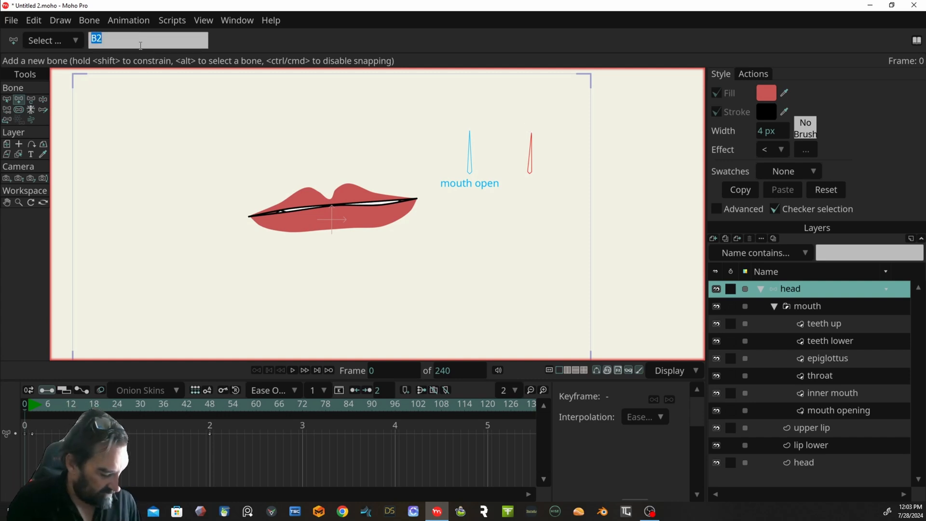
key(Return)
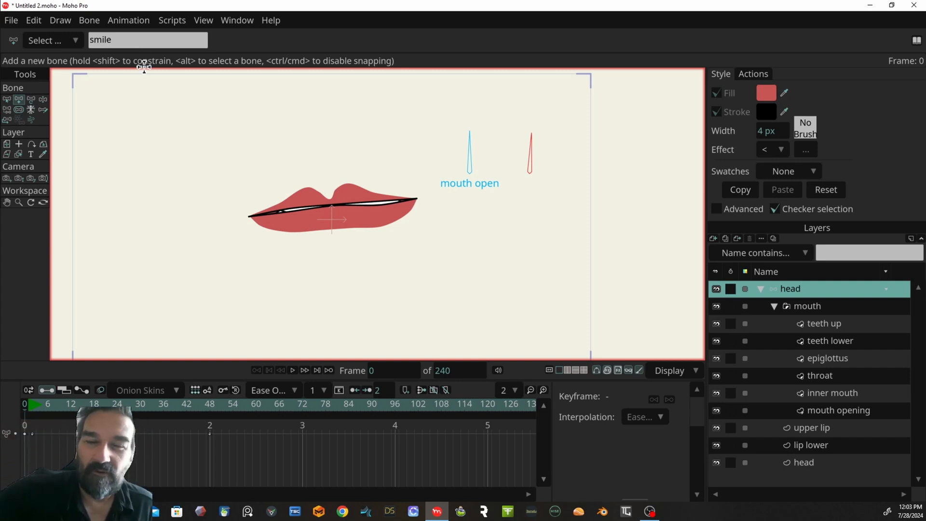
- Make the smile bone a smart bone dial from -90 to 90 degrees over 100 frames, with separate positive and negative actions
click(96, 21)
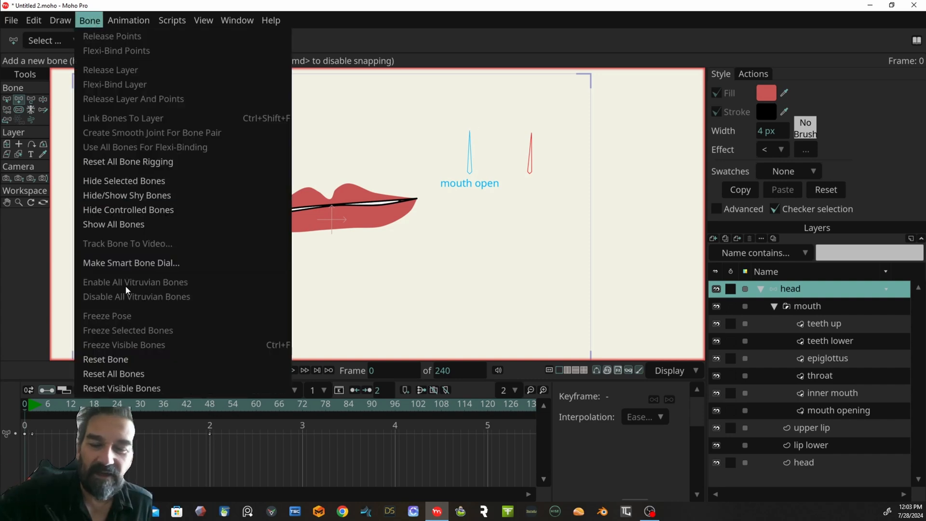
click(127, 268)
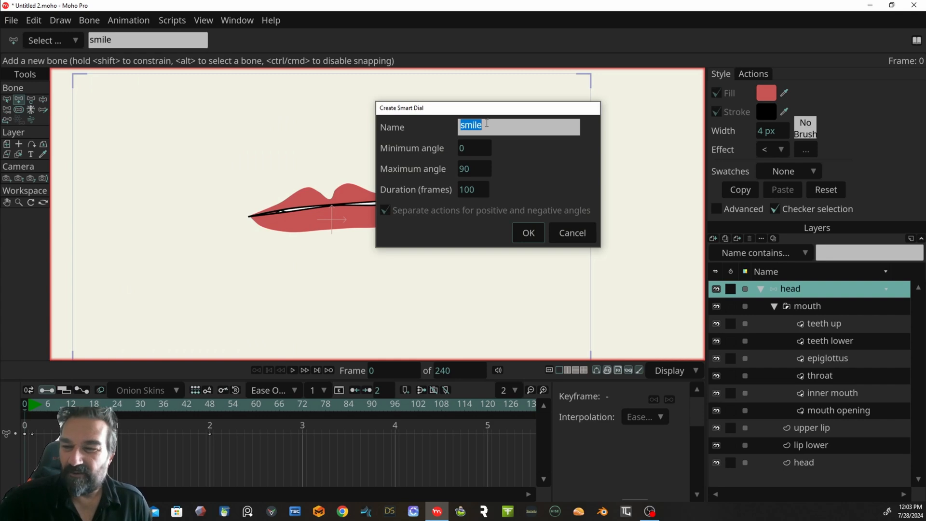
click(468, 146)
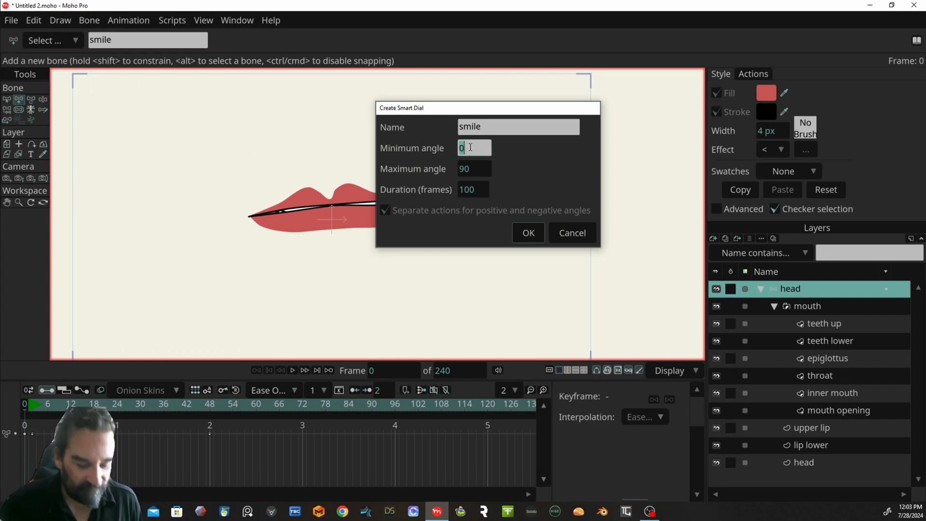
text(-90)
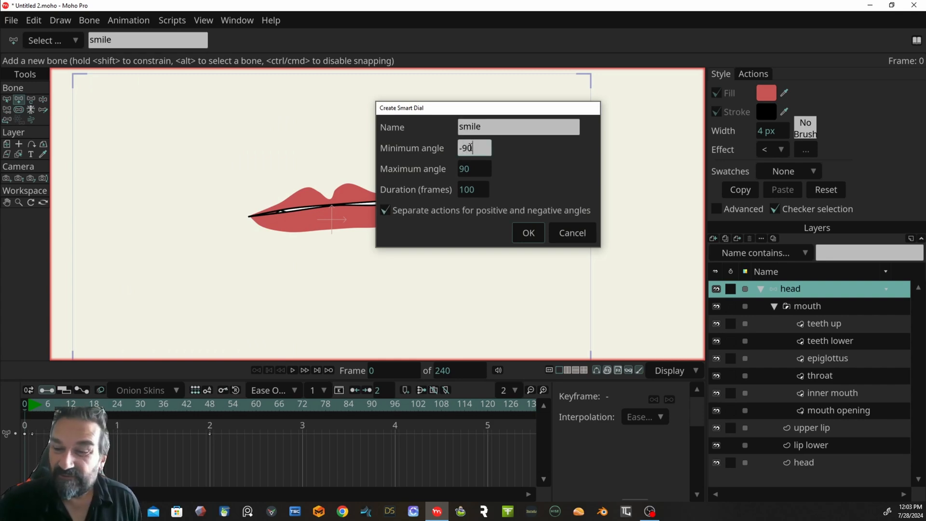
click(480, 166)
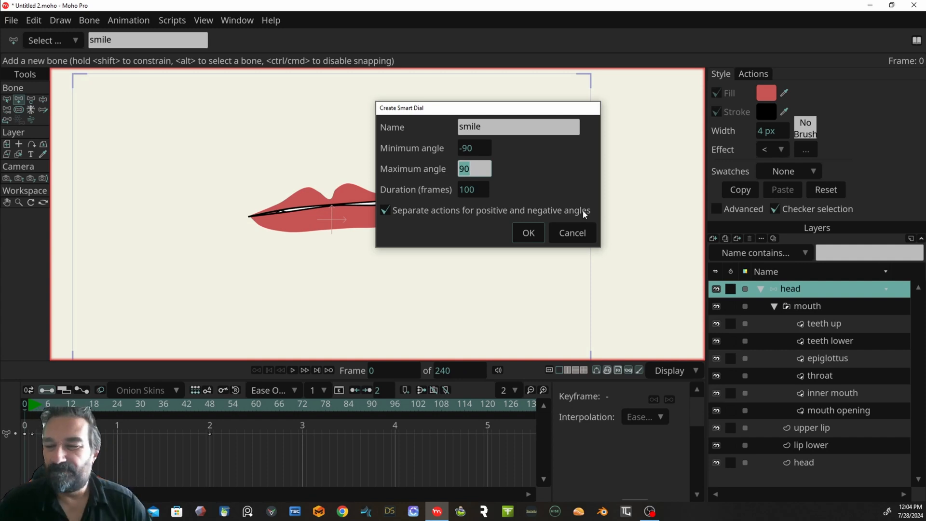
click(522, 233)
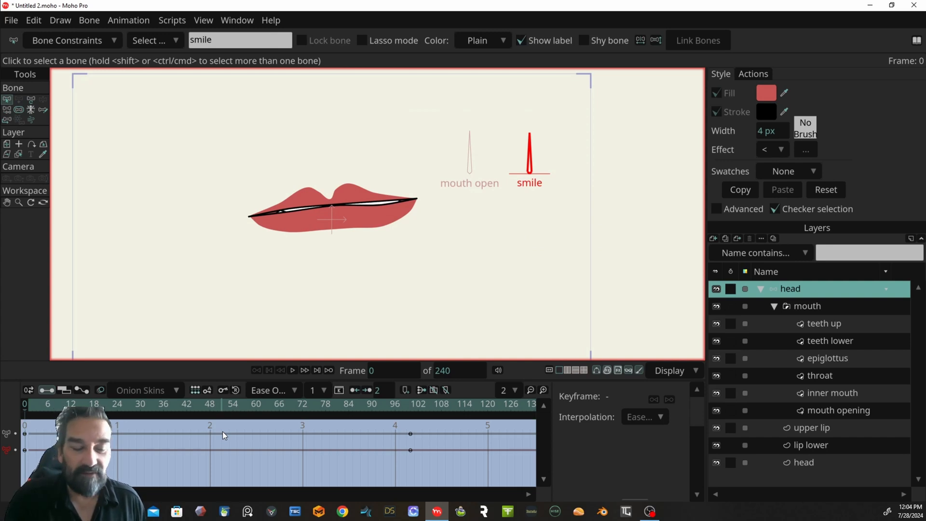
- At frame 100 of the smile action, pull both corners of the mouth opening down into a frown and close its gap
drag(54, 403, 409, 421)
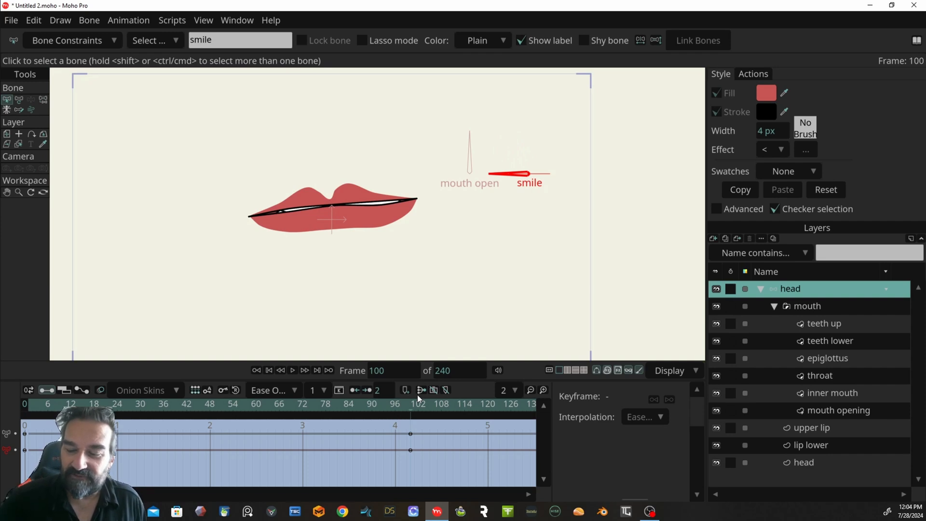
mouse_move(418, 407)
mouse_down()
mouse_move(219, 407)
mouse_move(34, 426)
mouse_move(217, 407)
mouse_move(412, 406)
mouse_up()
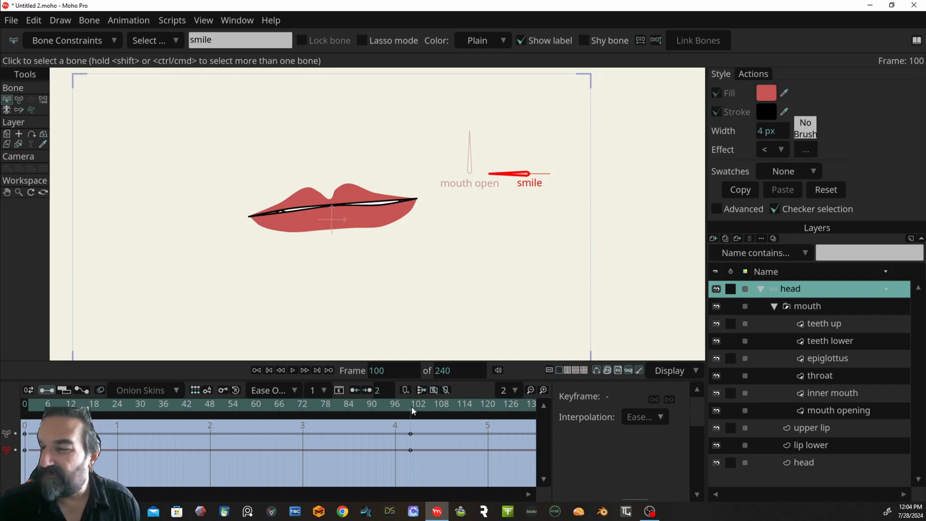
click(750, 73)
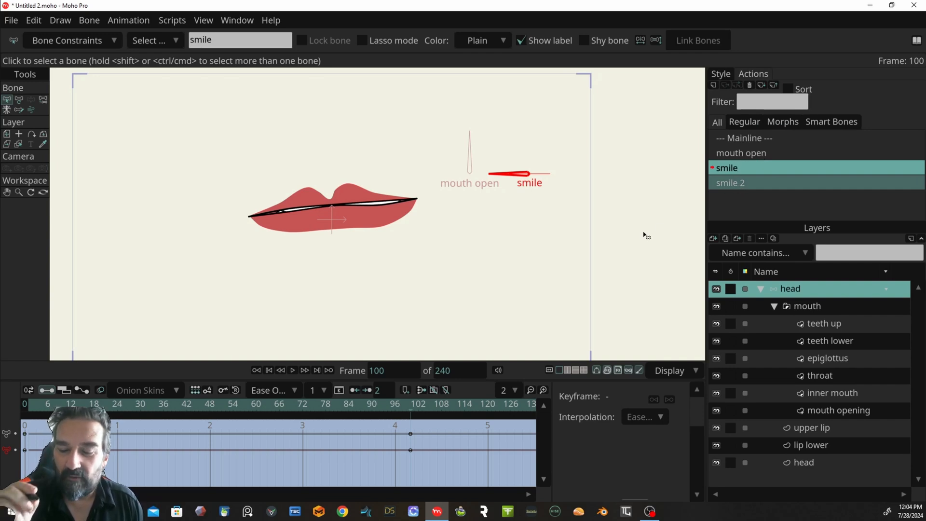
drag(397, 404, 410, 408)
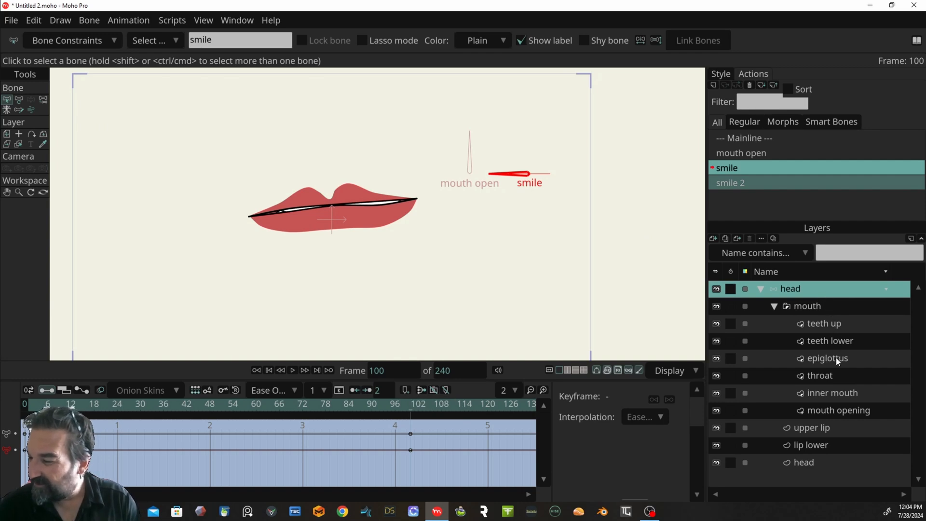
click(836, 411)
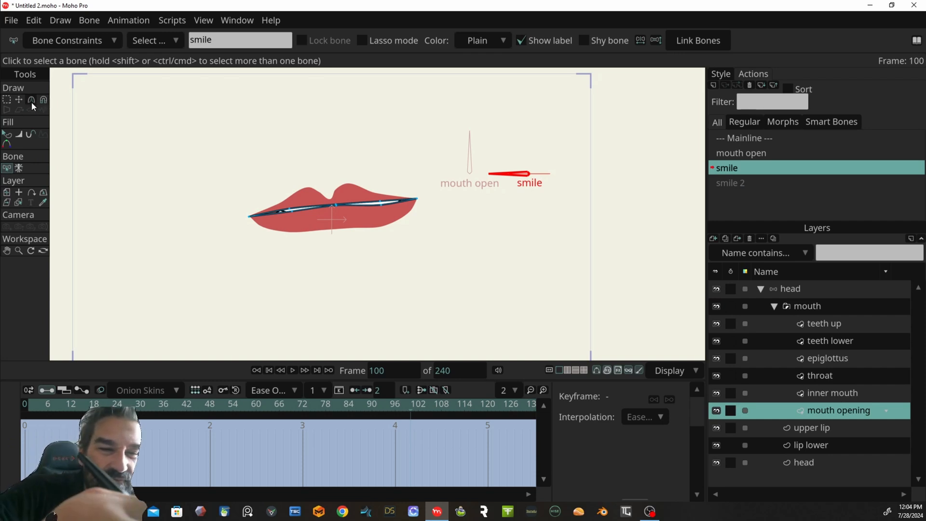
key(g)
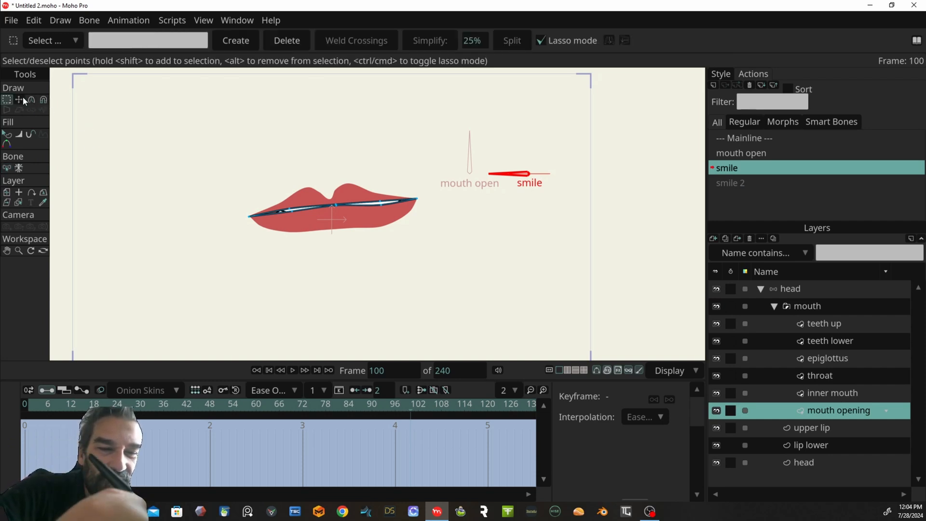
key(t)
drag(419, 200, 422, 215)
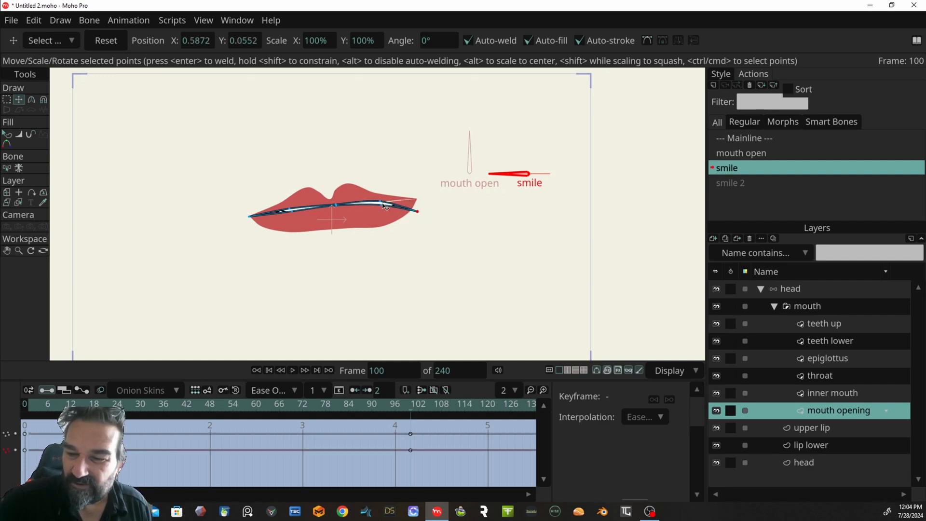
drag(249, 216, 270, 227)
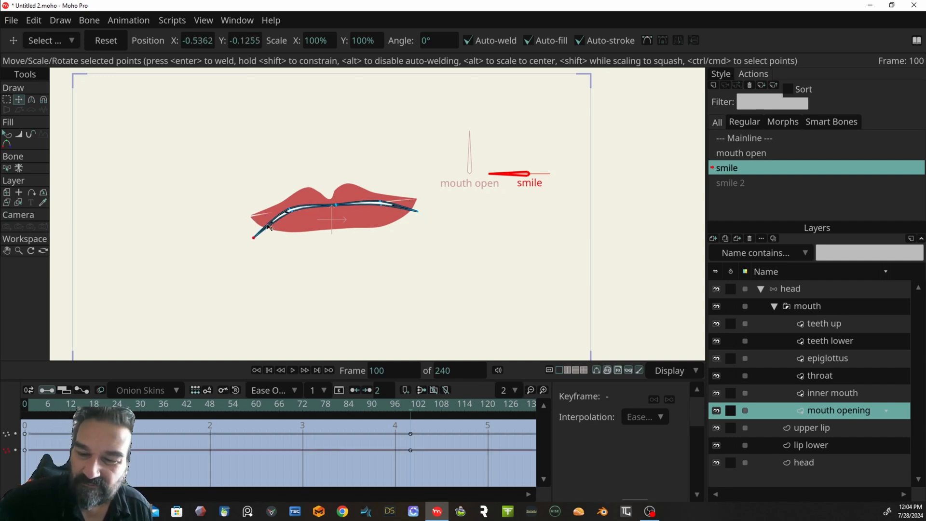
click(292, 212)
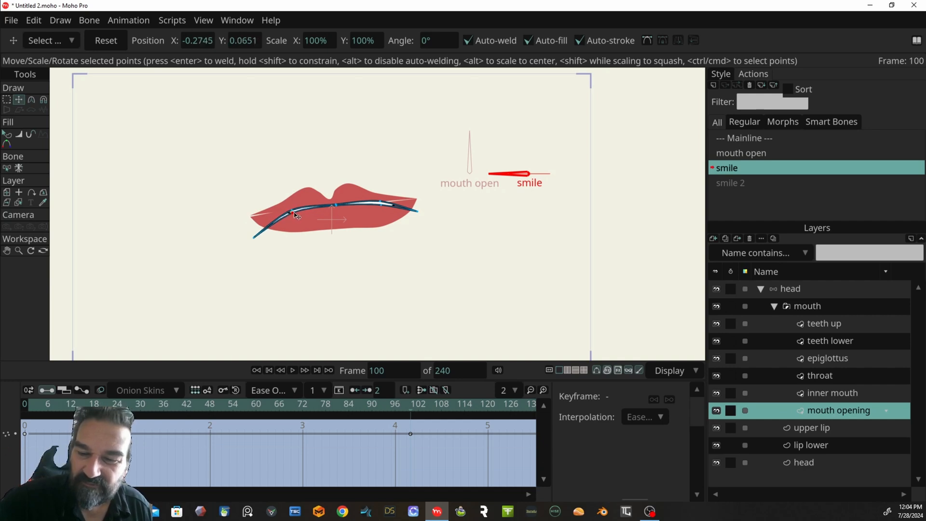
click(381, 207)
drag(381, 210, 380, 208)
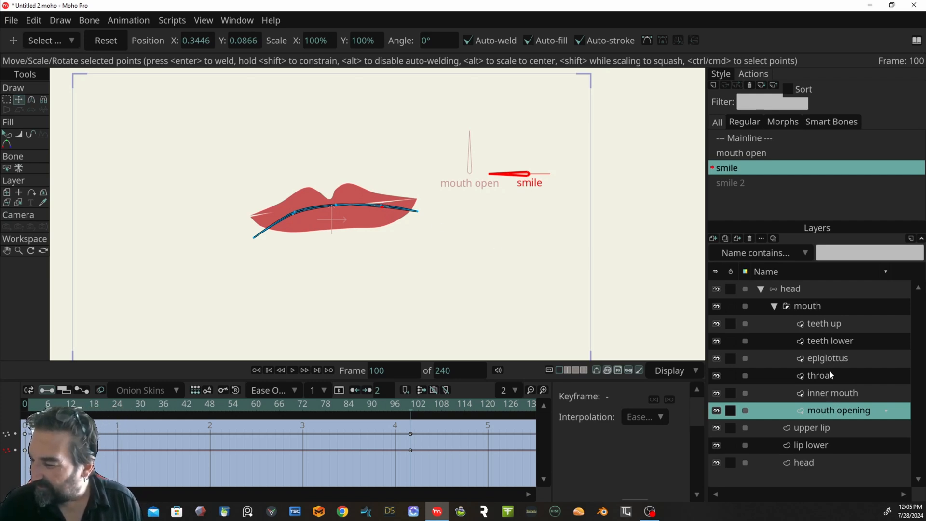
- At frame 100 of the smile action, pull both corners of the upper lip down to follow the frowning mouth line
click(824, 427)
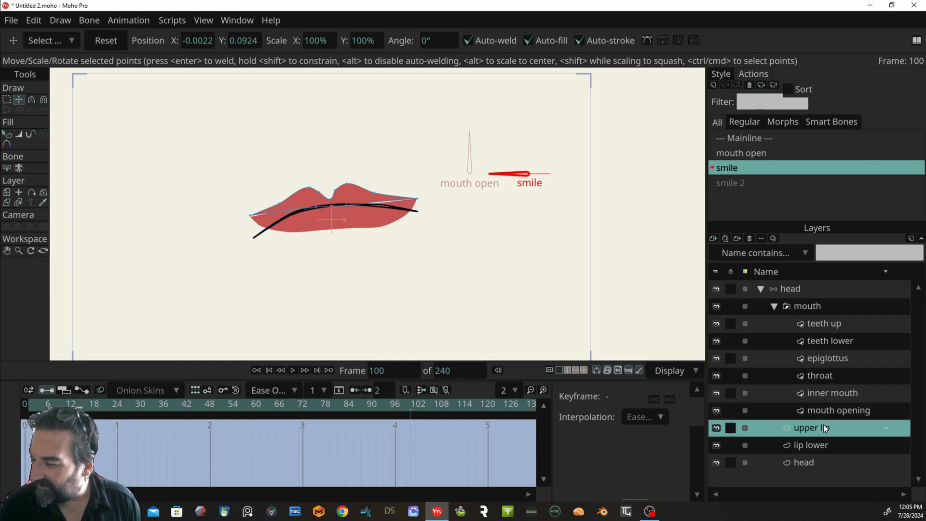
drag(418, 201, 418, 211)
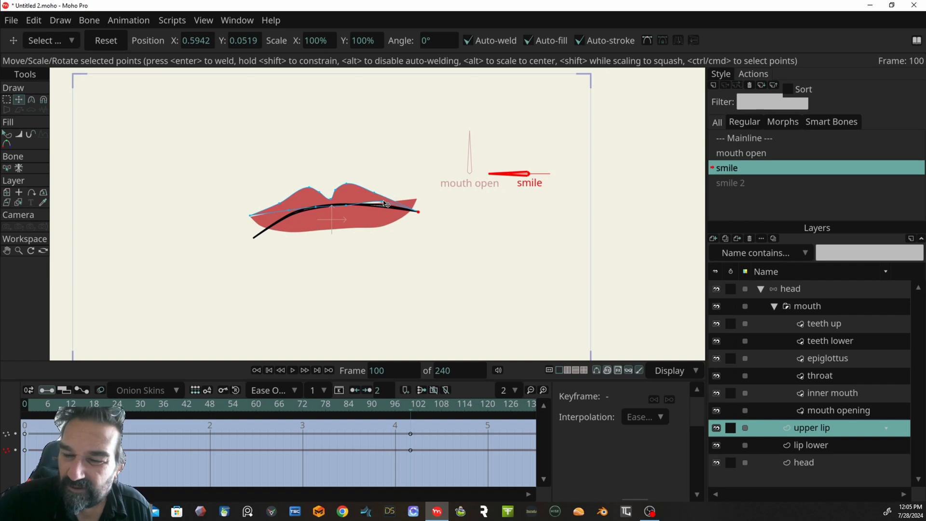
click(376, 194)
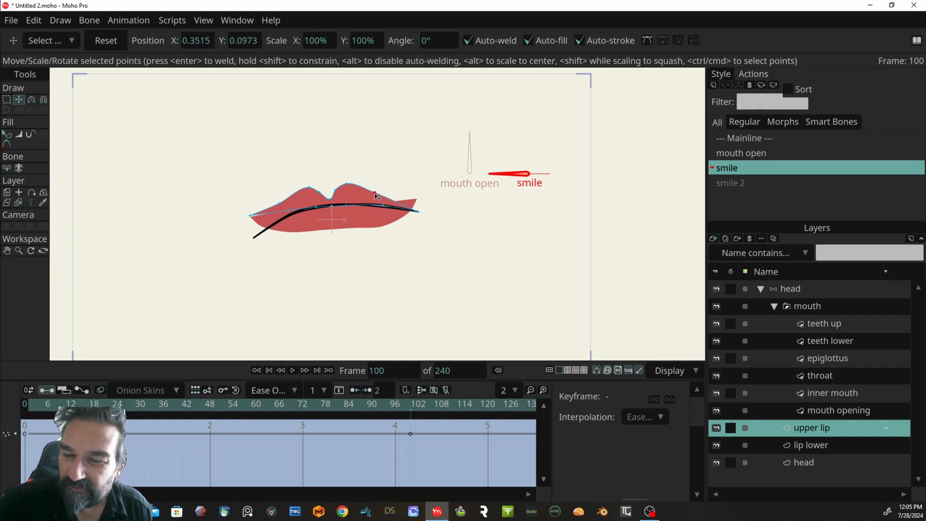
drag(288, 211, 254, 236)
click(282, 205)
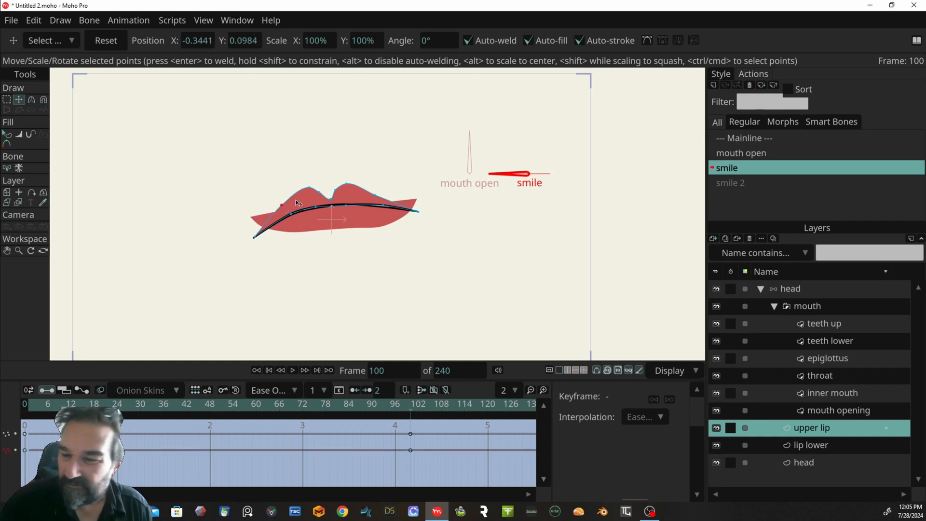
- Fit the lower lip's corners and upper edge to the frown line, raise its bottom edge into a thin arch, and scrub to check
click(817, 446)
drag(418, 202, 384, 208)
drag(251, 217, 270, 230)
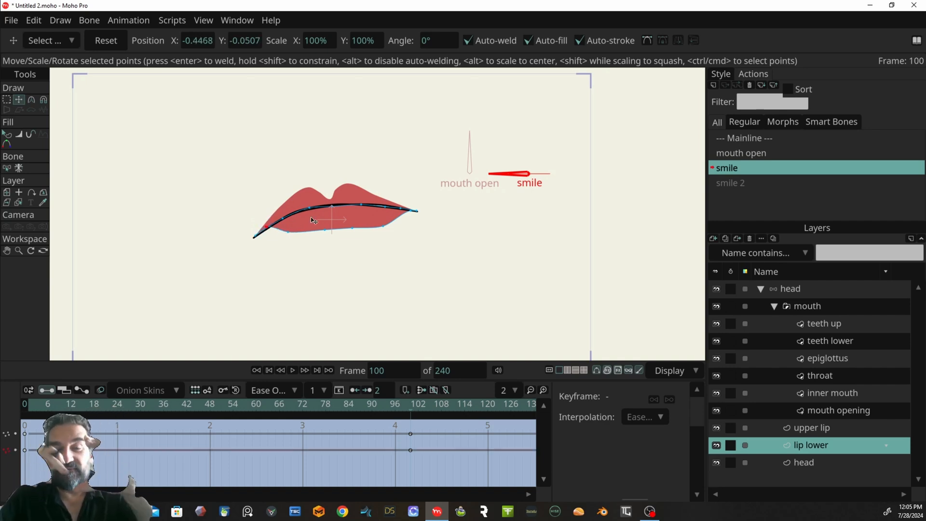
mouse_move(267, 226)
mouse_down()
mouse_move(265, 208)
mouse_move(268, 240)
mouse_up()
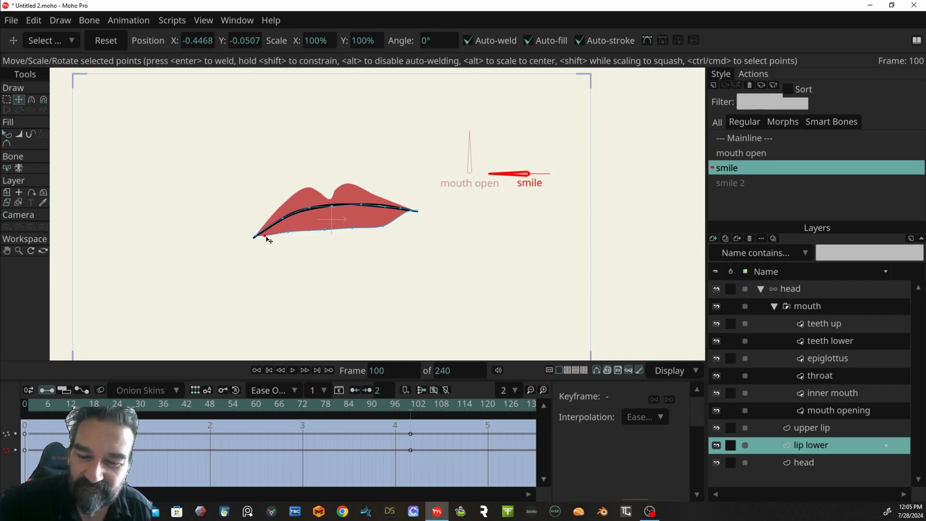
drag(287, 237, 383, 217)
drag(358, 222, 301, 225)
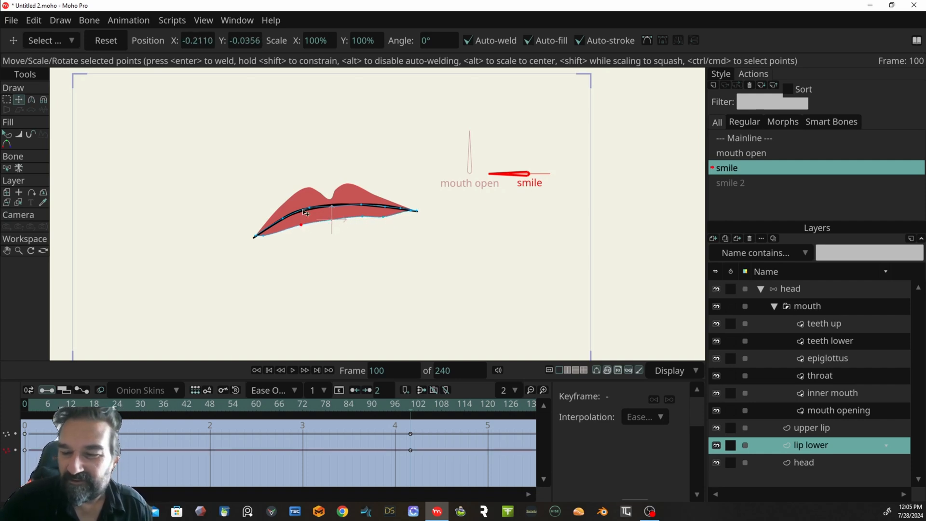
click(415, 213)
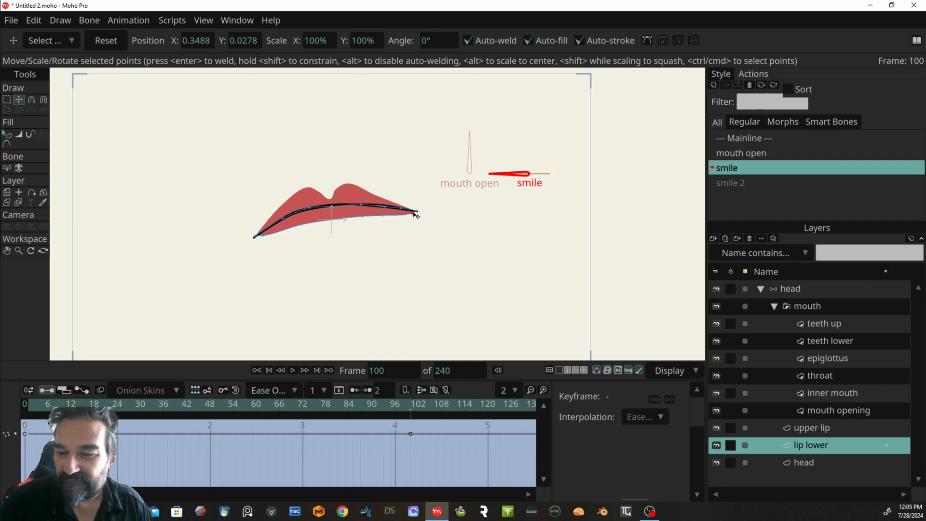
drag(416, 215, 418, 210)
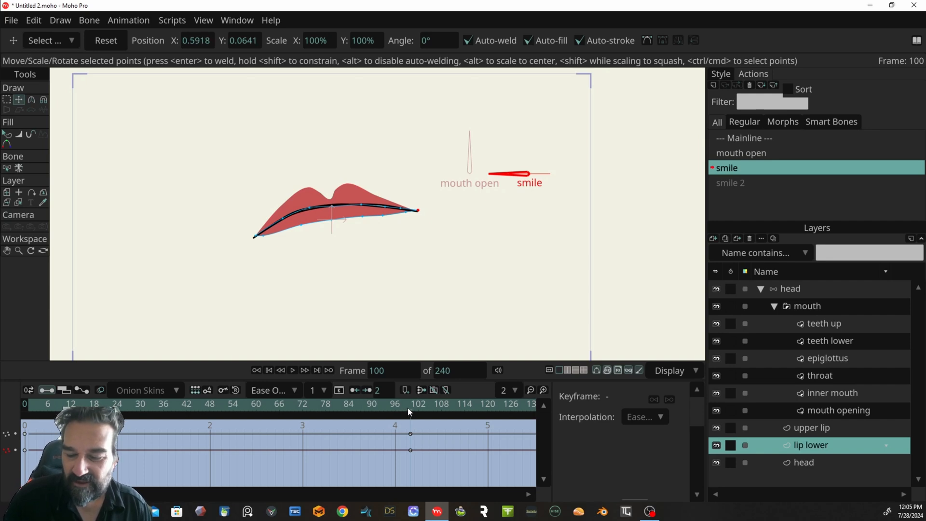
drag(407, 413, 24, 410)
drag(50, 440, 409, 417)
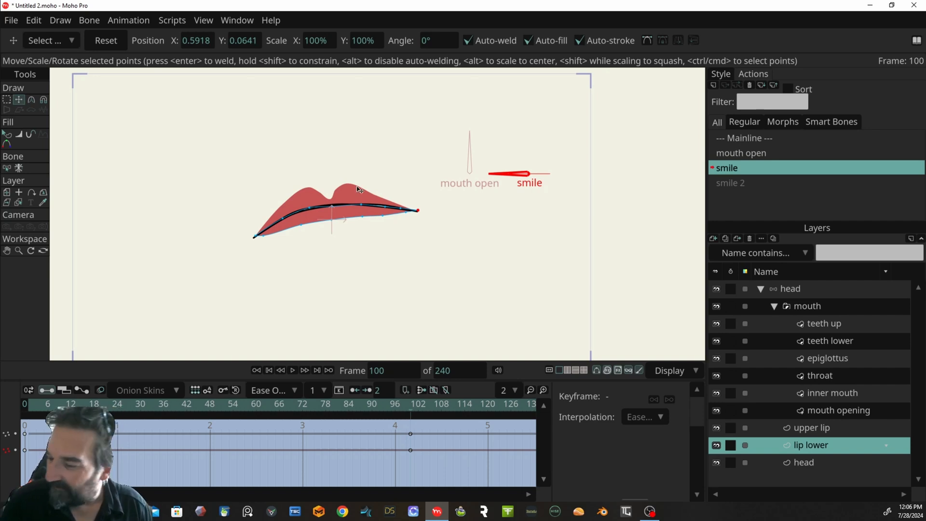
- Lower and spread the two peaks of the upper lip at frame 100 for a flatter frown, and scrub through the action
click(832, 429)
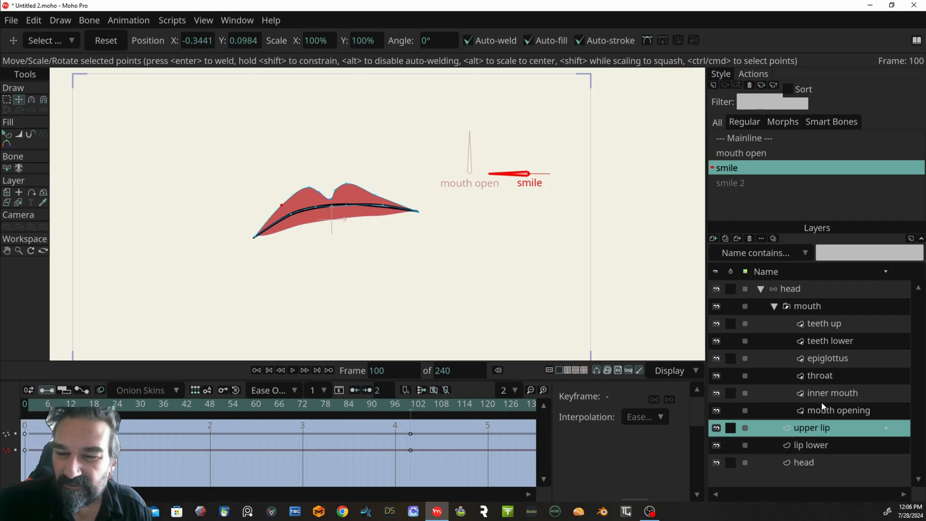
drag(346, 184, 382, 198)
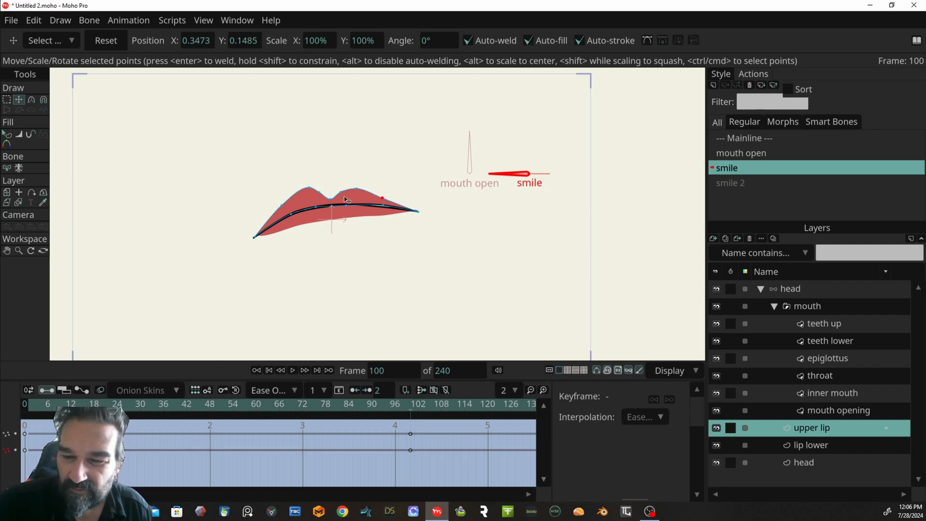
drag(309, 188, 276, 216)
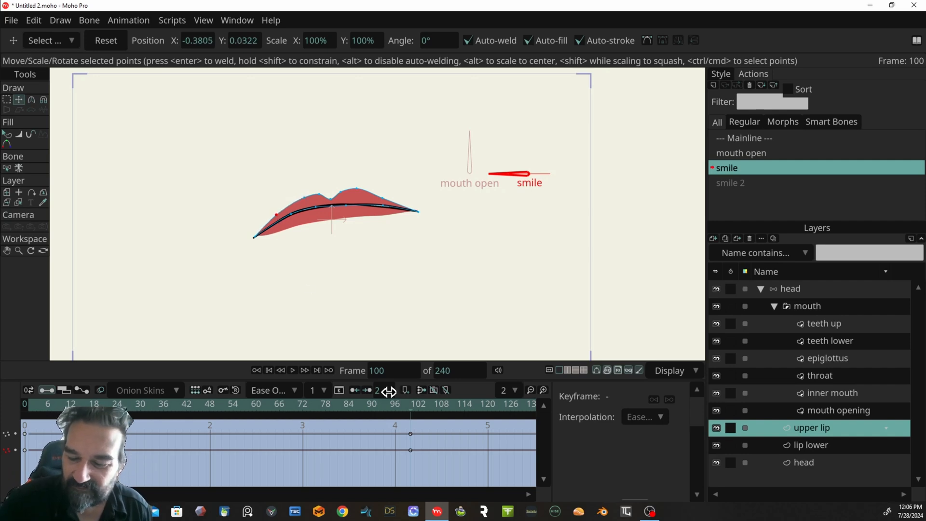
drag(410, 407, 24, 419)
drag(186, 407, 410, 407)
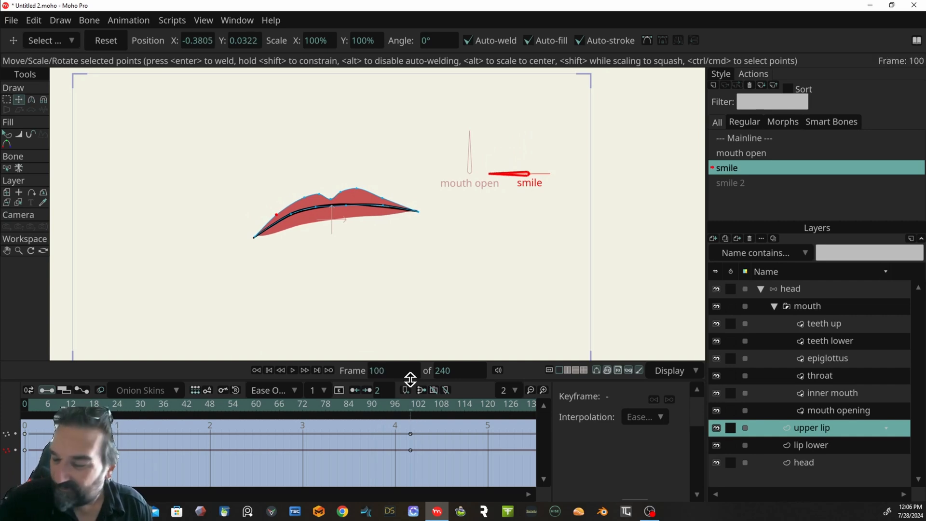
- Refine the lower lip's right corner points so they taper into the end of the frown line
click(816, 444)
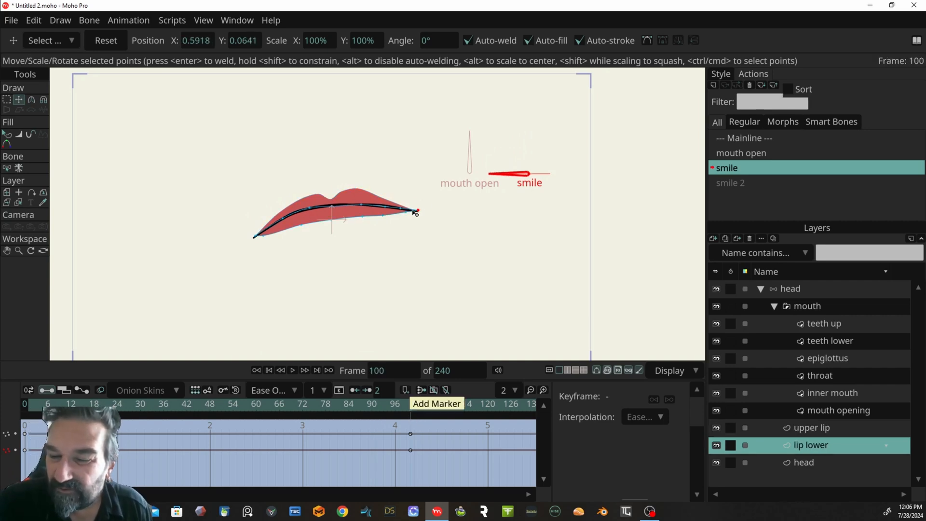
drag(406, 211, 418, 212)
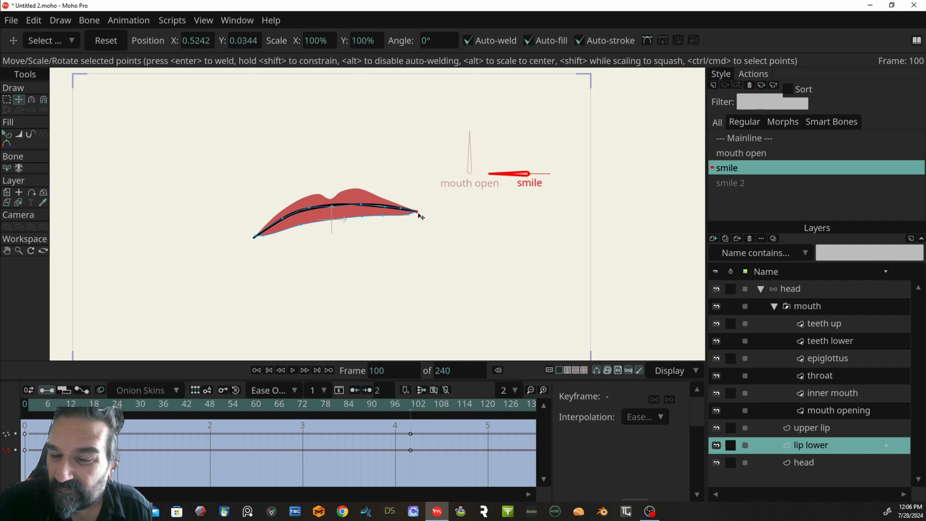
click(416, 211)
click(405, 216)
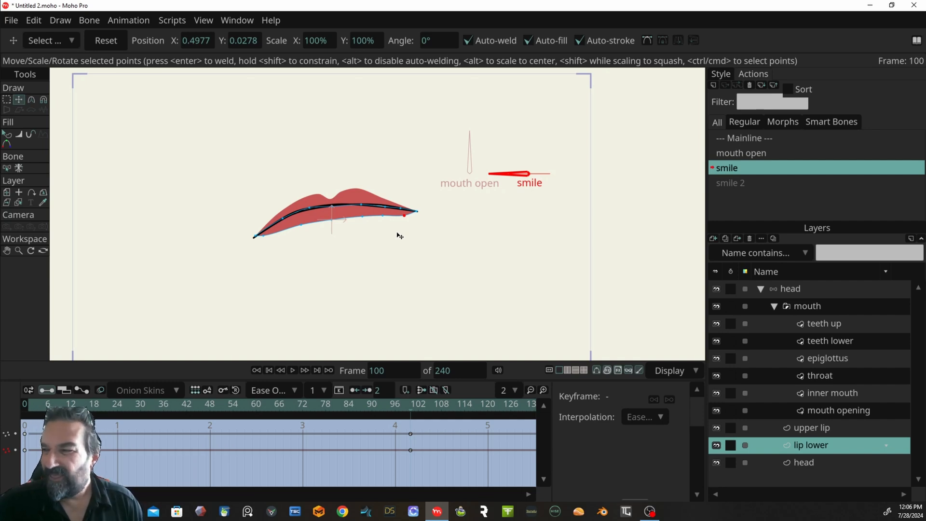
- At frame 100 of the smile 2 action, pull the mouth opening's corners up and outward into a smile and close its gap
click(745, 186)
double_click(746, 184)
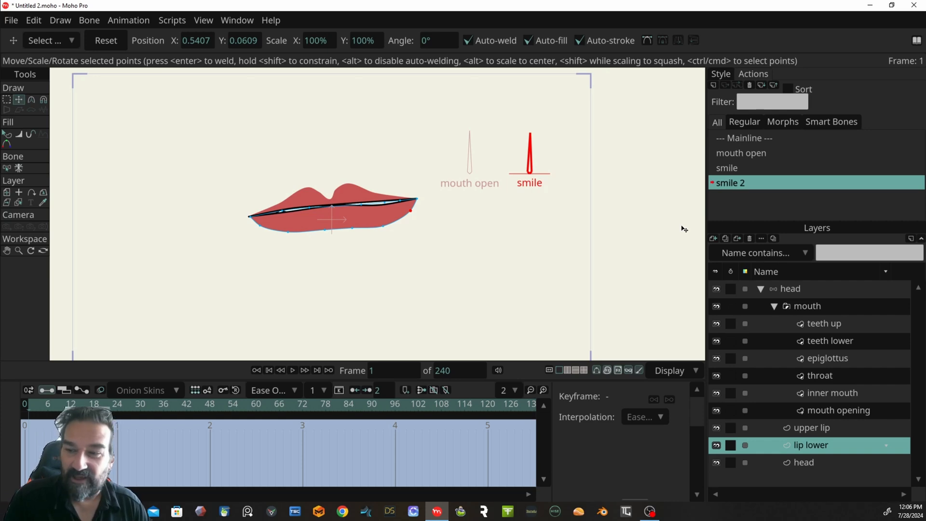
drag(34, 413, 409, 426)
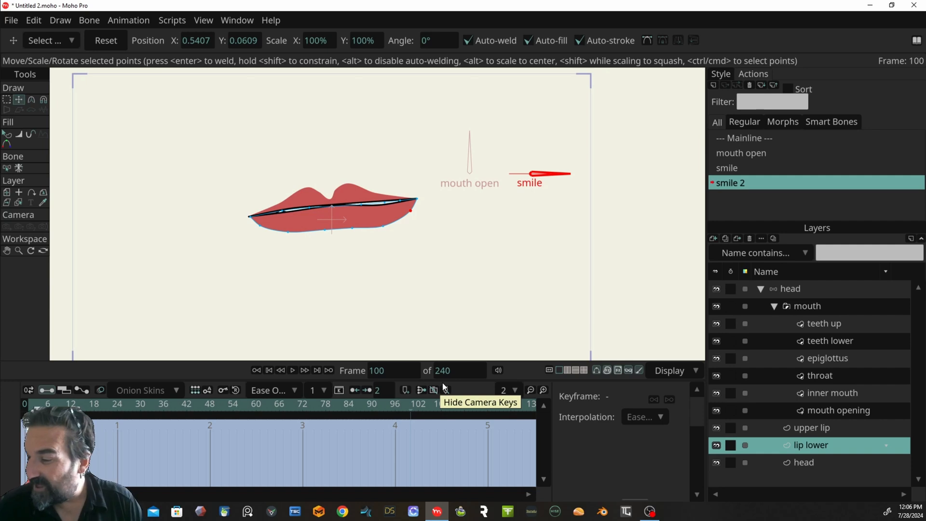
click(839, 412)
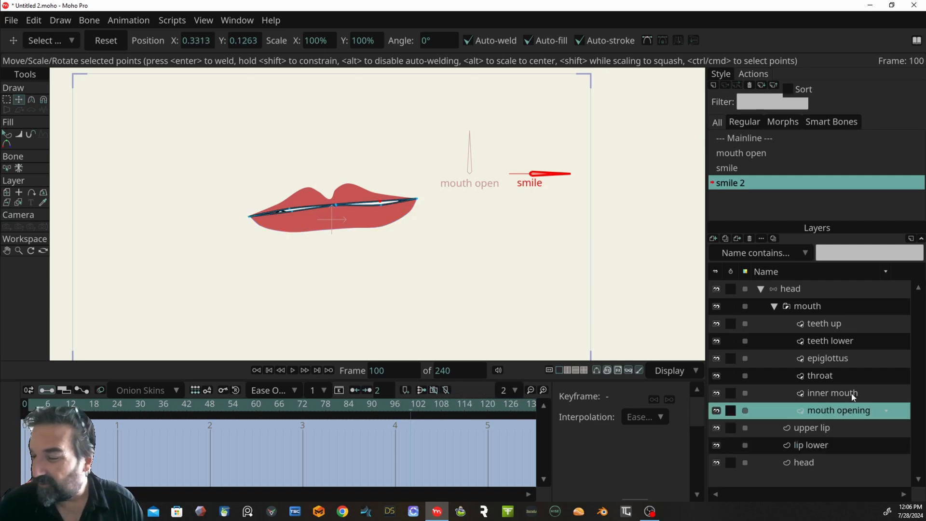
drag(418, 199, 426, 169)
drag(249, 216, 230, 178)
click(291, 212)
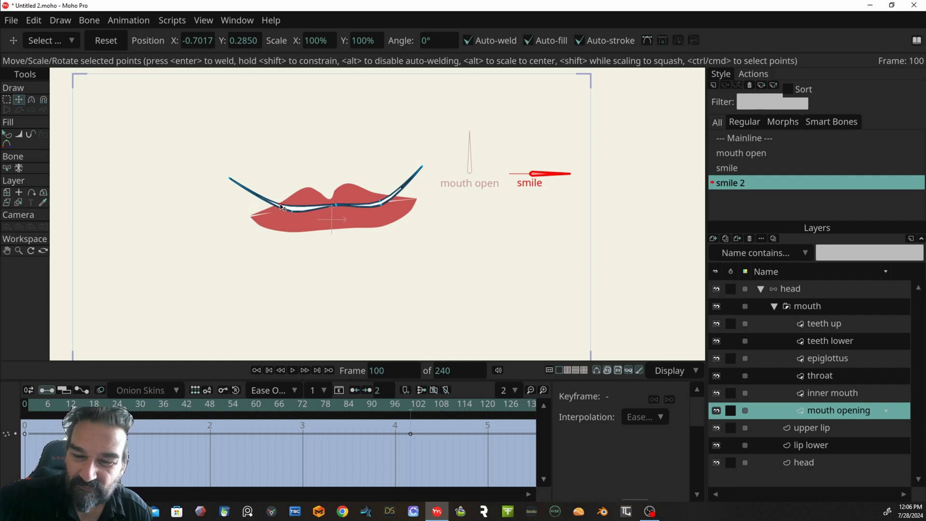
drag(289, 211, 276, 205)
drag(381, 202, 388, 190)
drag(379, 206, 389, 192)
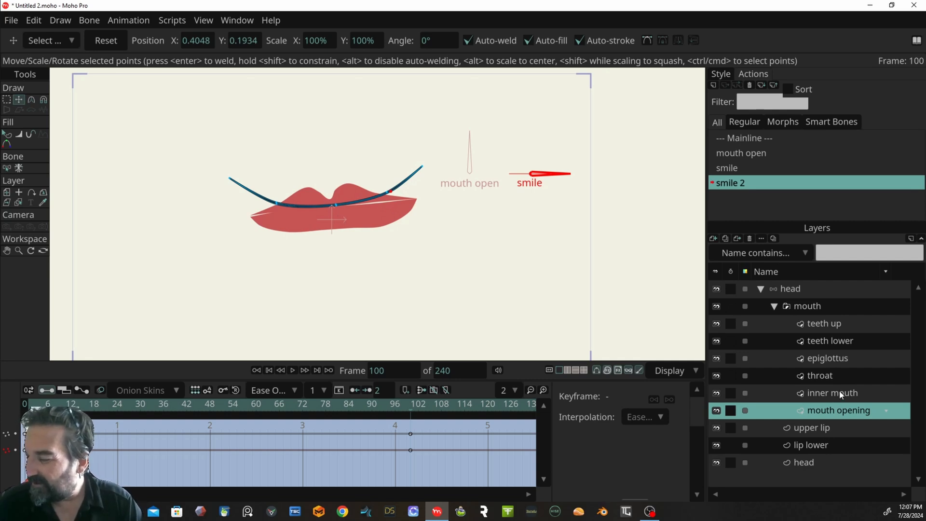
- Raise the upper lip's corners to the ends of the smile line and fit its lower edge along the curve
click(815, 430)
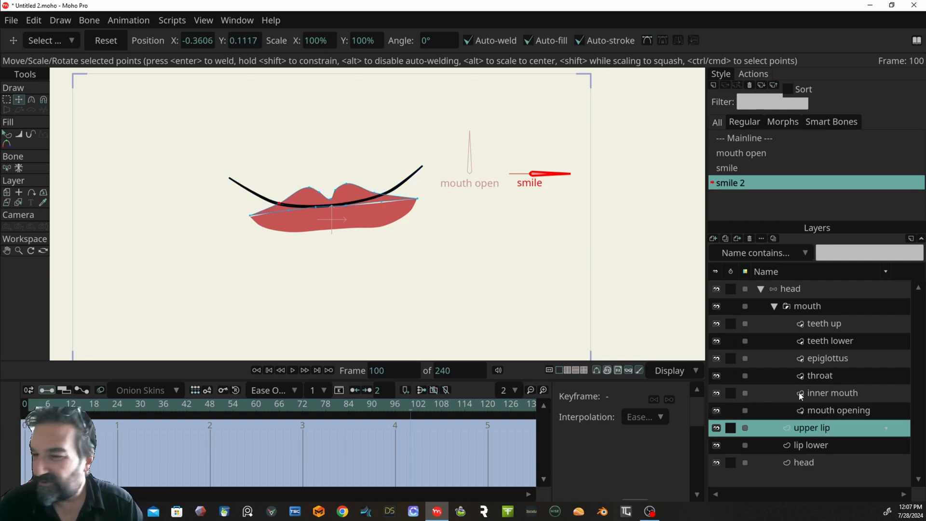
drag(332, 201, 230, 178)
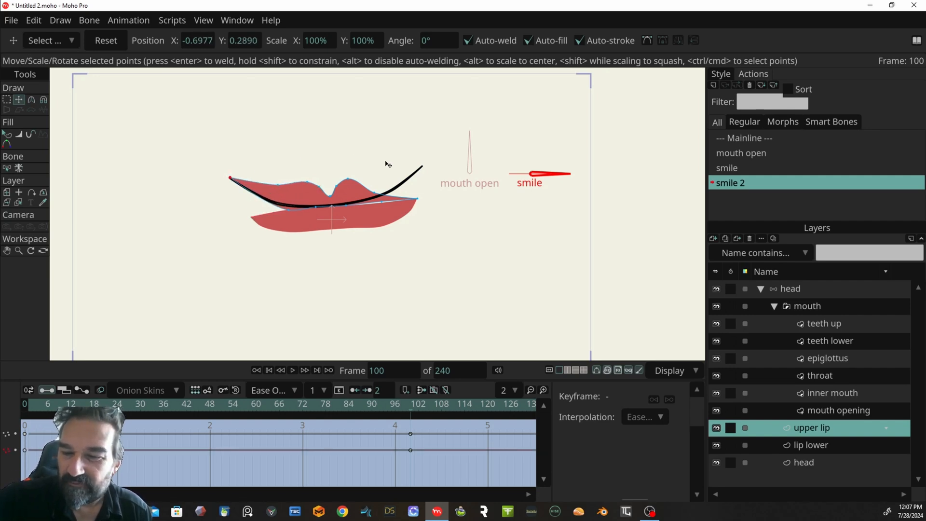
drag(419, 201, 420, 165)
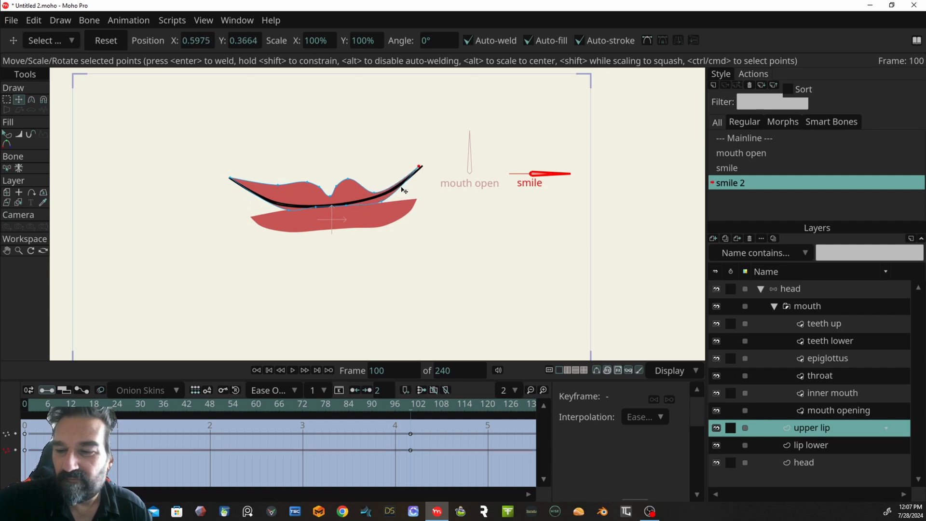
mouse_move(374, 193)
mouse_down()
mouse_move(381, 179)
mouse_move(381, 196)
mouse_up()
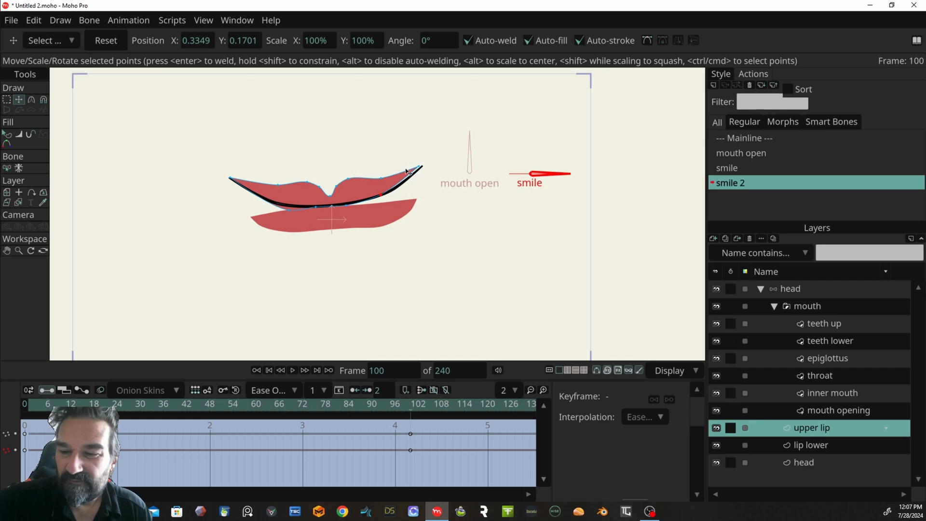
drag(419, 167, 421, 168)
drag(346, 206, 344, 203)
drag(288, 211, 314, 201)
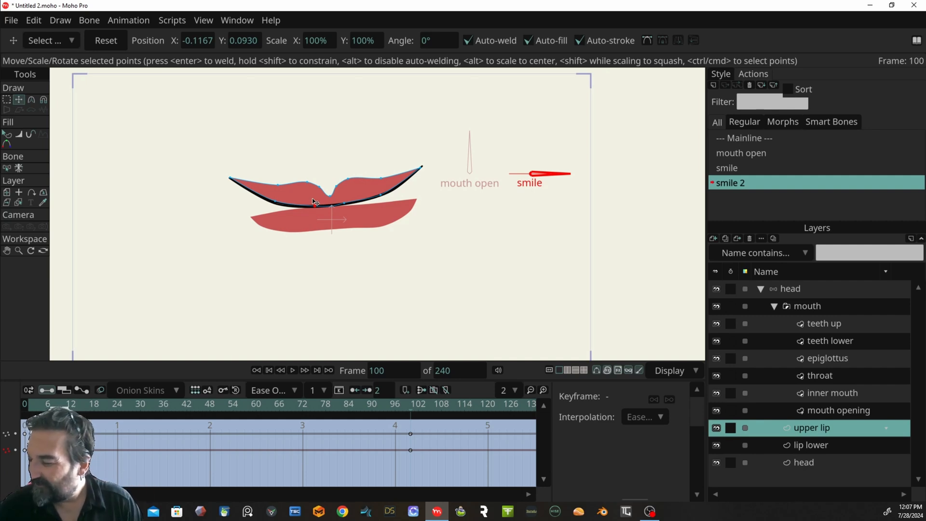
- Match the lower lip's corners and upper edge to the smile line, round its bottom edge upward, and scrub back through the action
click(820, 446)
drag(419, 198, 359, 201)
drag(284, 213, 310, 207)
drag(251, 217, 230, 180)
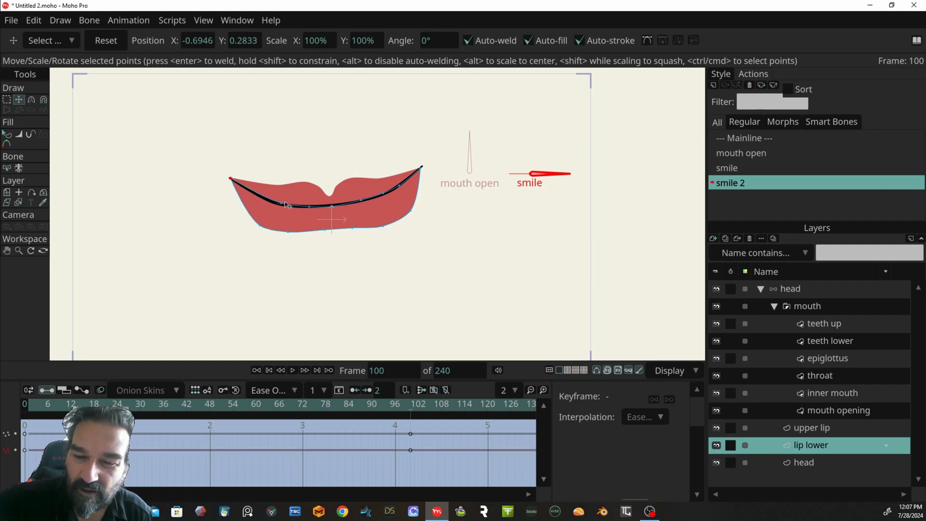
click(262, 224)
drag(263, 223, 412, 186)
click(354, 230)
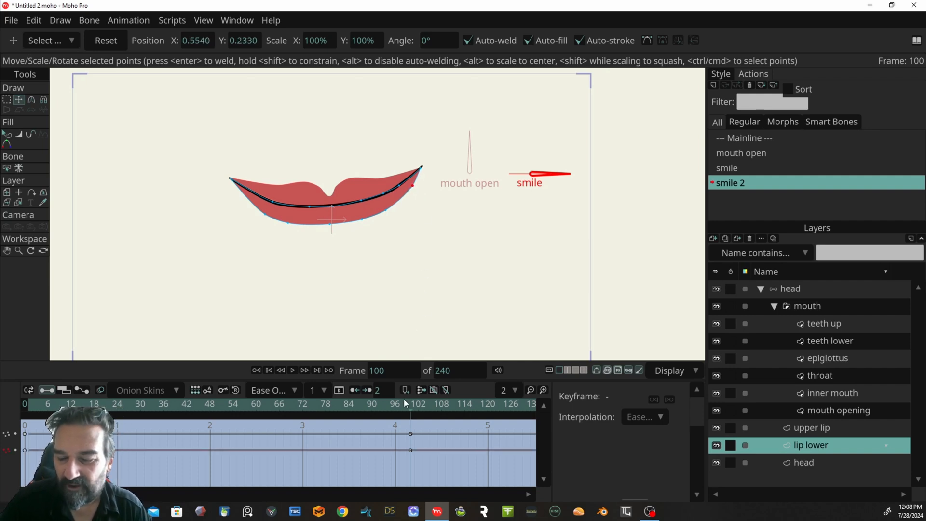
drag(408, 407, 36, 419)
- On the mainline, test the head layer's mouth open dial fully open with the smile dial at full smile and full frown
click(750, 138)
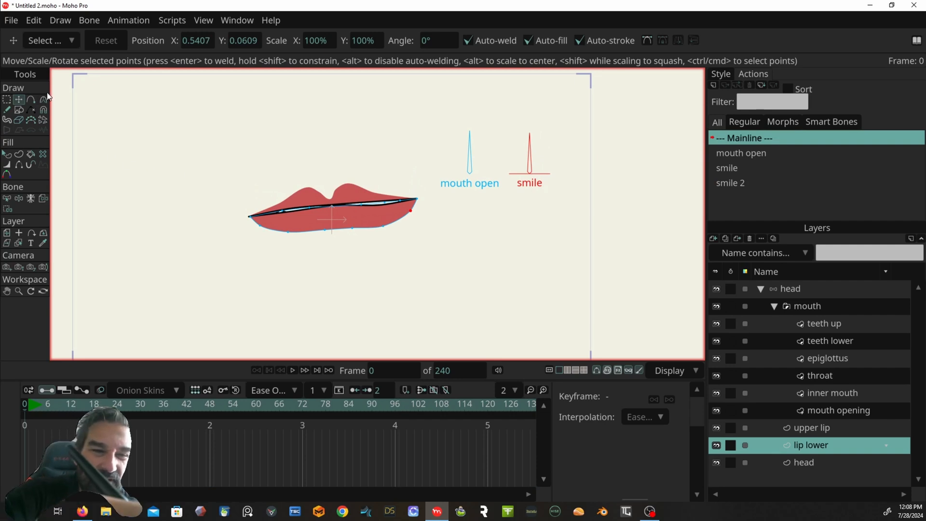
click(831, 285)
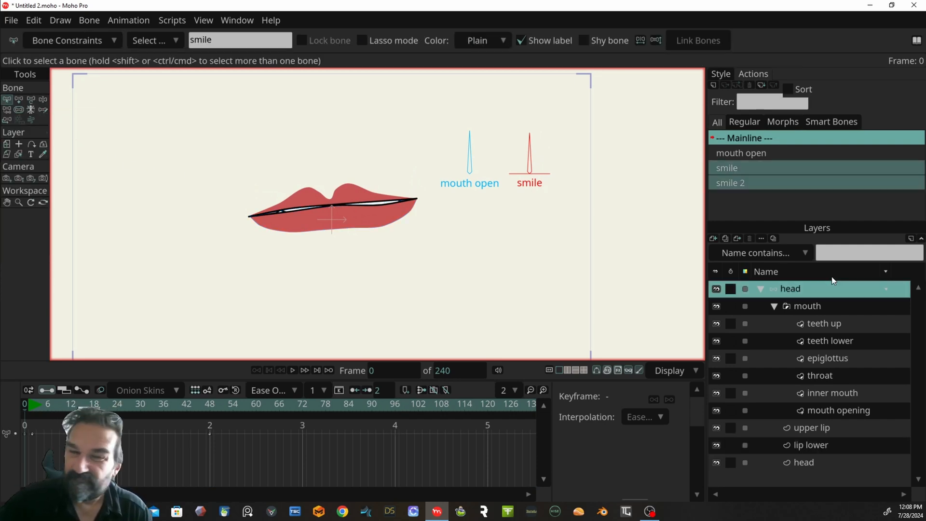
click(47, 99)
drag(467, 161, 529, 142)
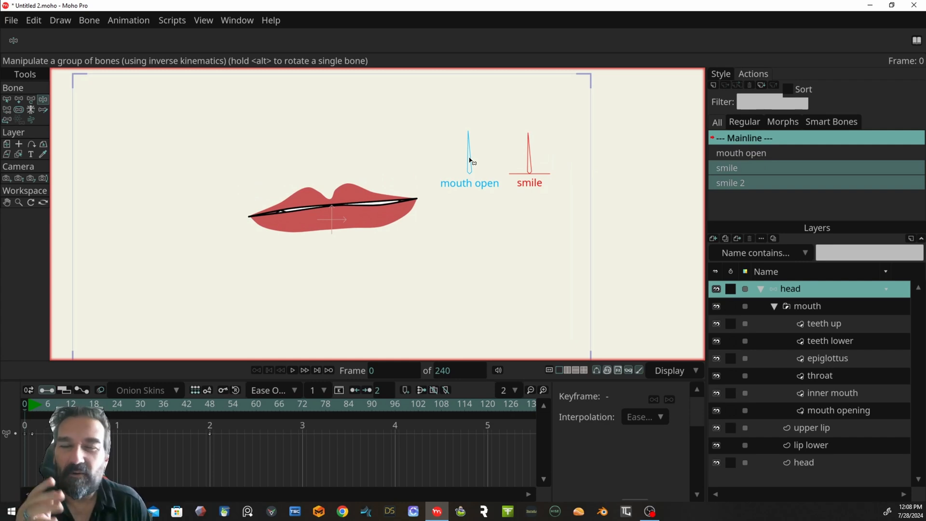
drag(468, 152, 427, 171)
drag(529, 155, 581, 175)
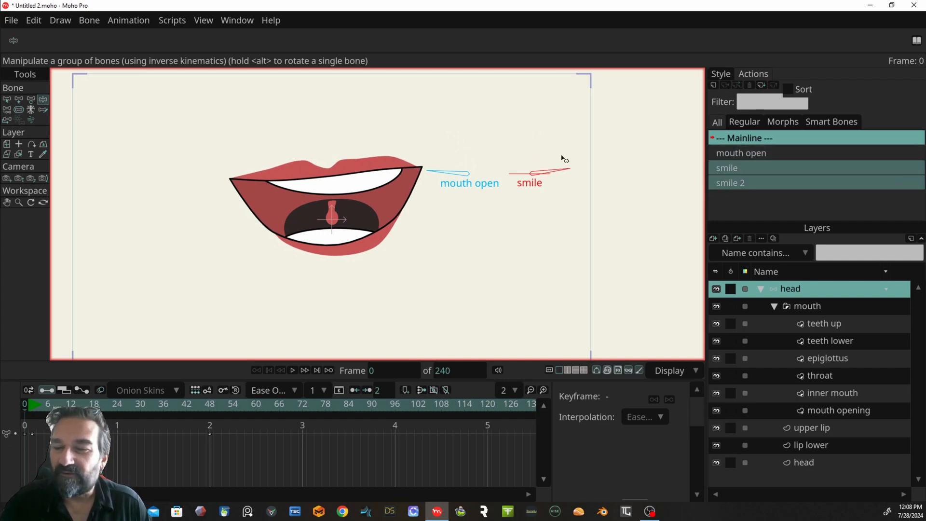
drag(554, 171, 489, 173)
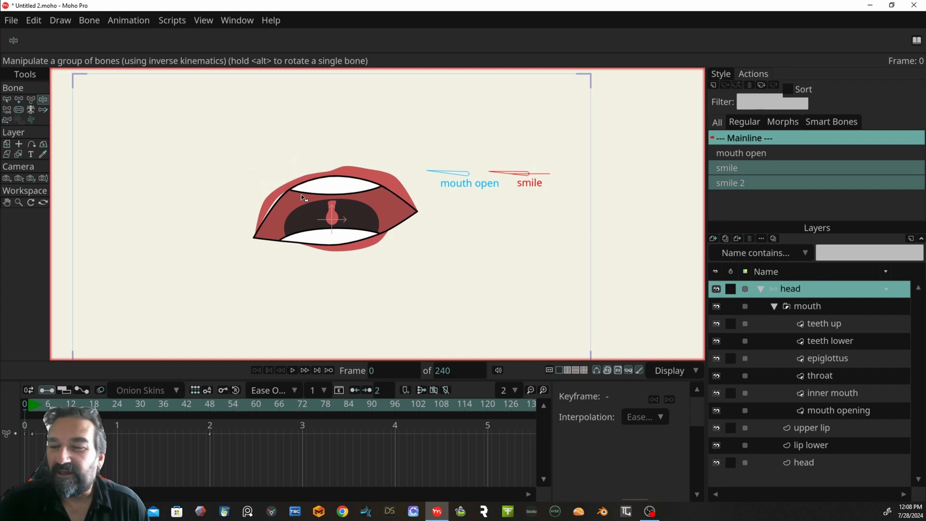
- Bring both dials upright, test small turns of mouth open and smile together, and return them to neutral
drag(505, 165, 531, 157)
drag(462, 172, 467, 140)
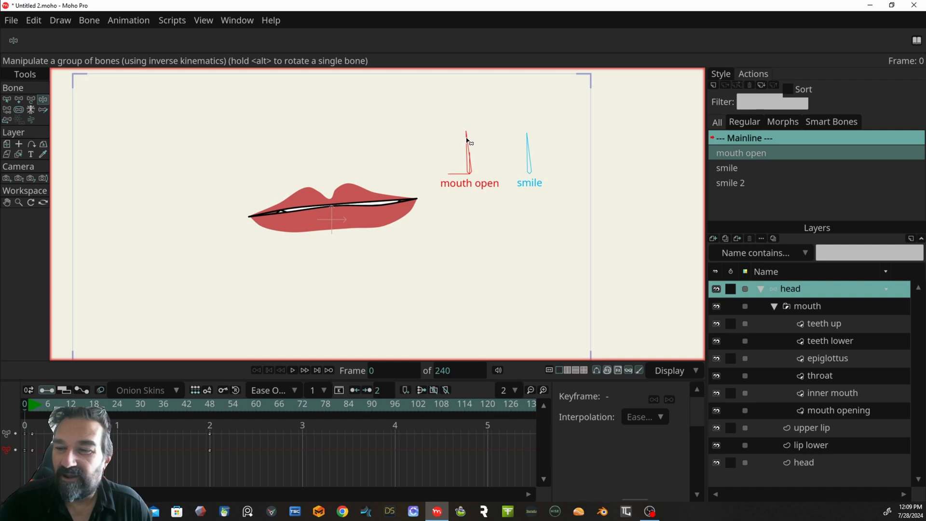
drag(468, 149, 448, 154)
drag(527, 161, 547, 148)
mouse_move(480, 161)
mouse_down()
mouse_move(466, 166)
mouse_move(469, 155)
mouse_up()
drag(550, 151, 528, 157)
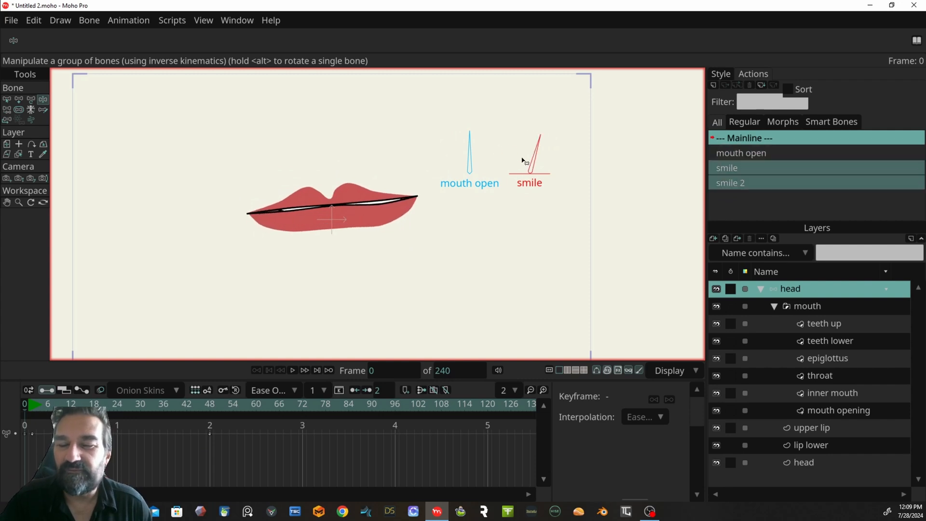